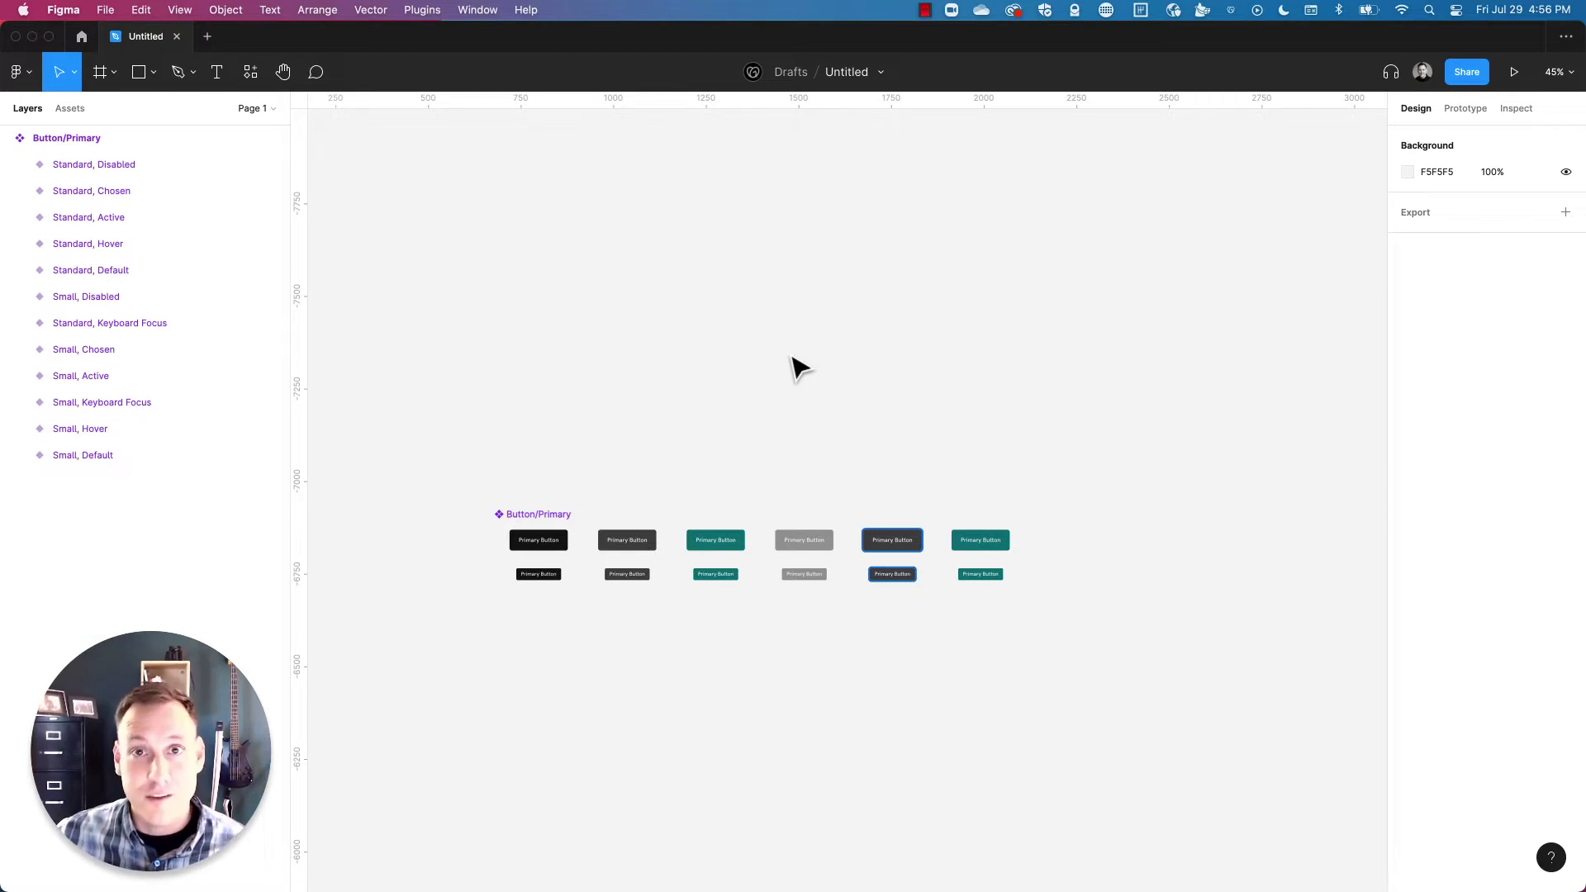
Generate a standalone instance table from the Button/Primary component set with the Propstar plugin.
scroll(682, 425, down, 2)
click(561, 449)
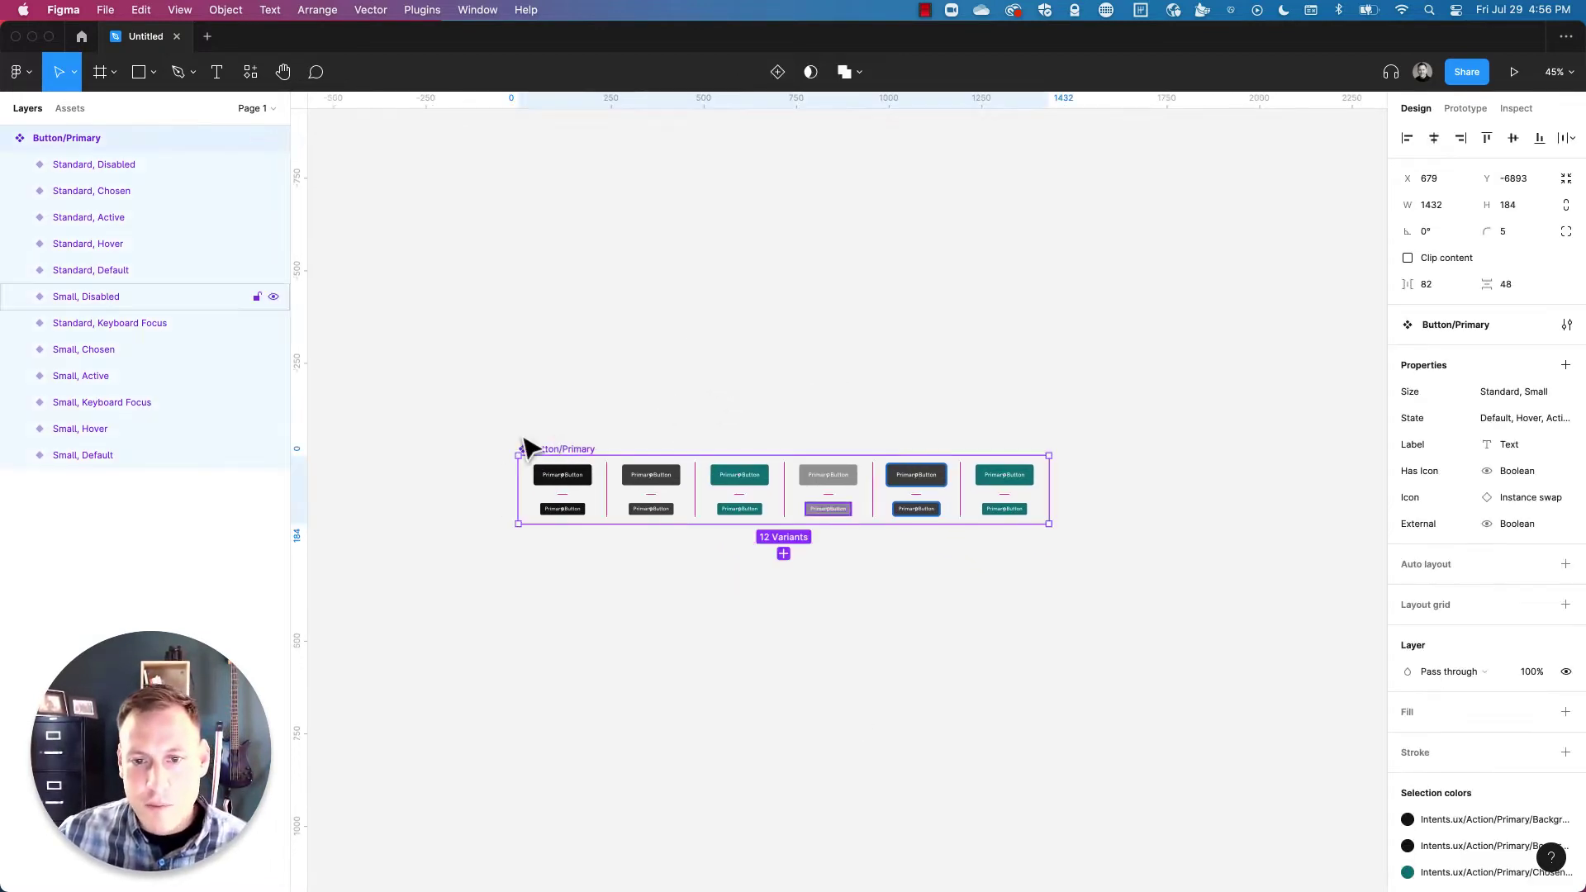
scroll(578, 463, up, 2)
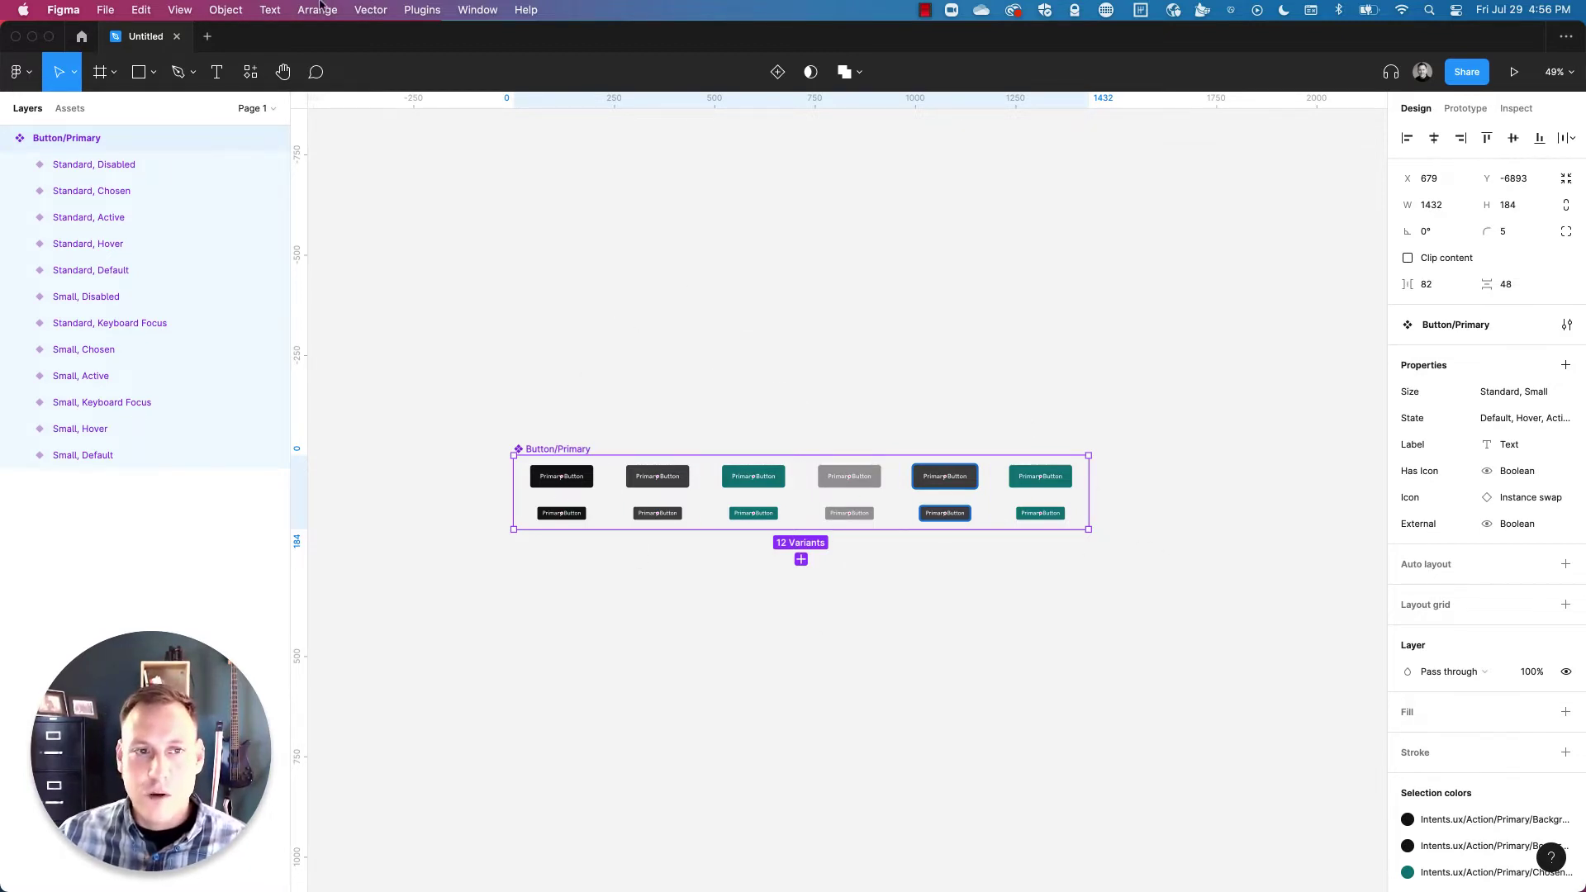
click(370, 10)
mouse_move(429, 33)
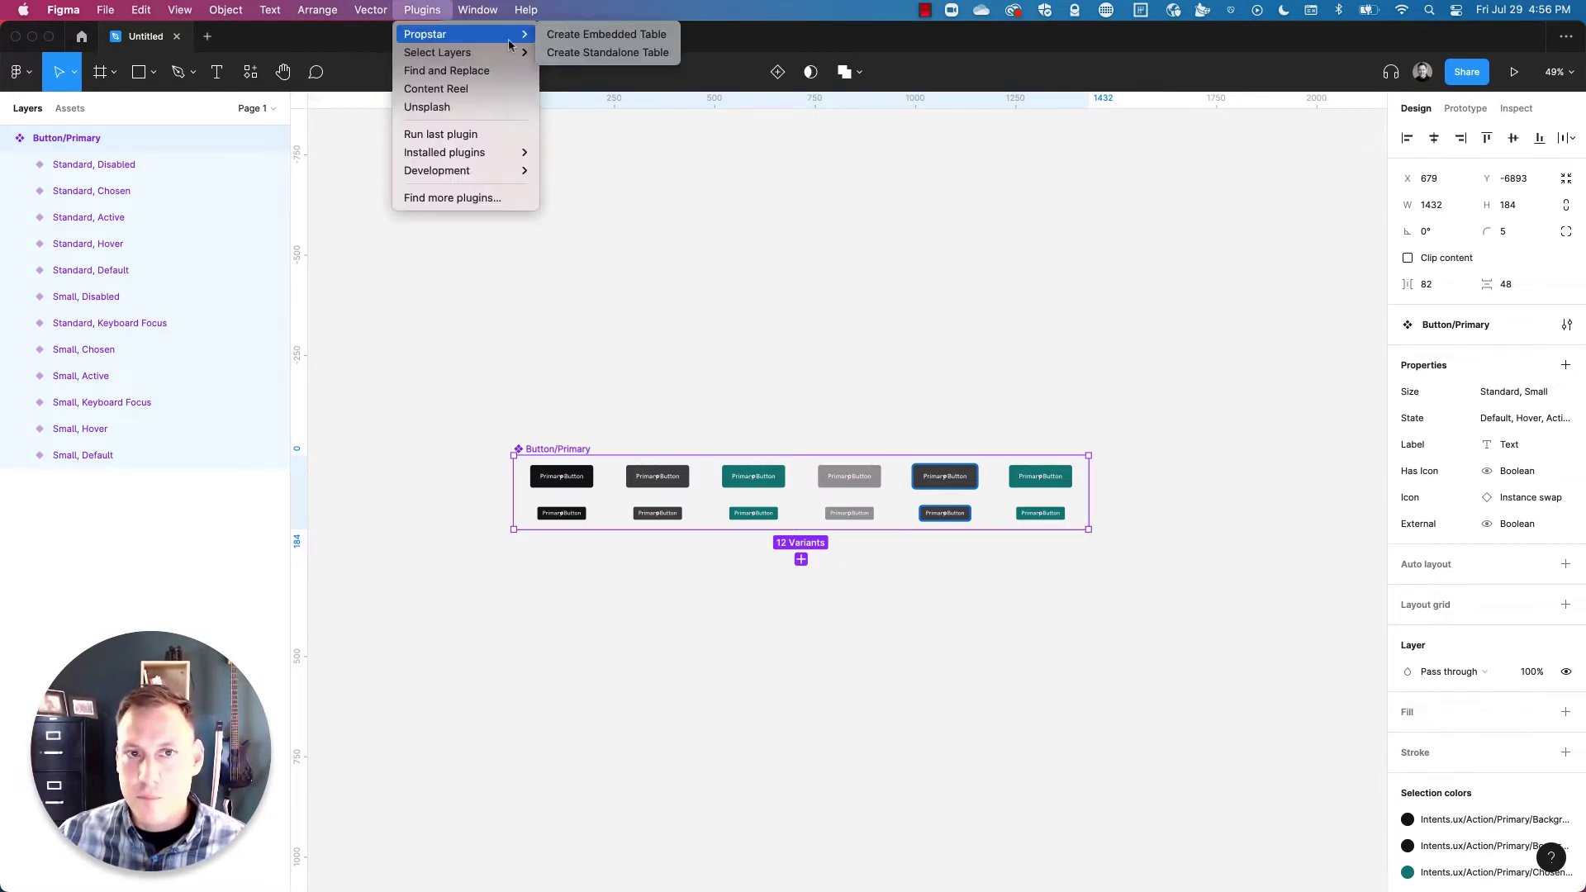
click(636, 52)
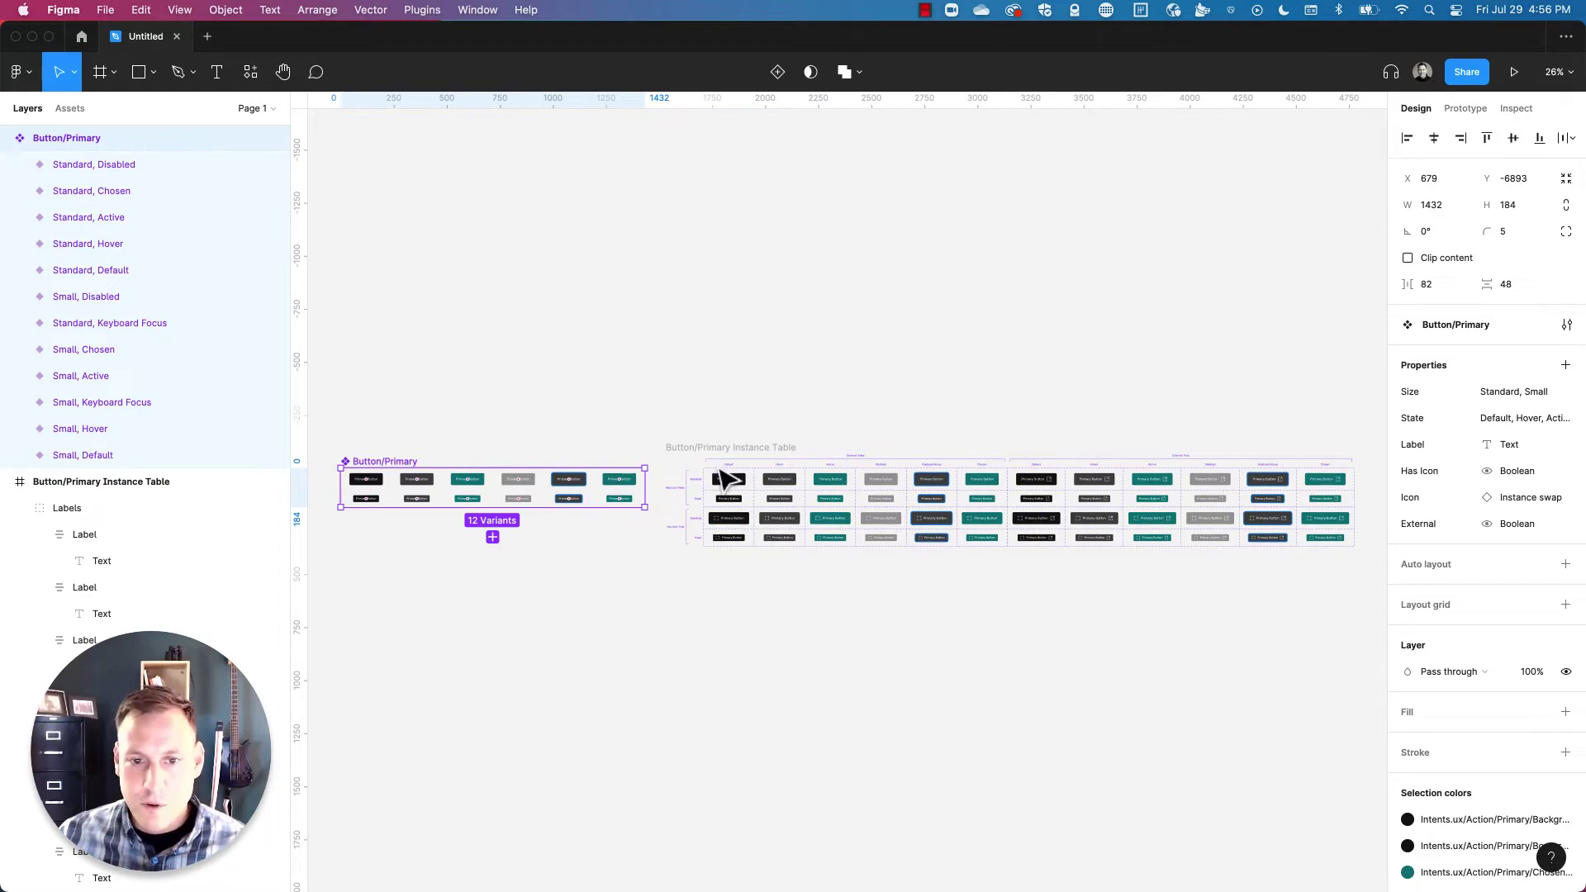
Examine the Button/Primary instance table across its size, state, icon and external combinations.
key(Escape)
scroll(727, 529, up, 5)
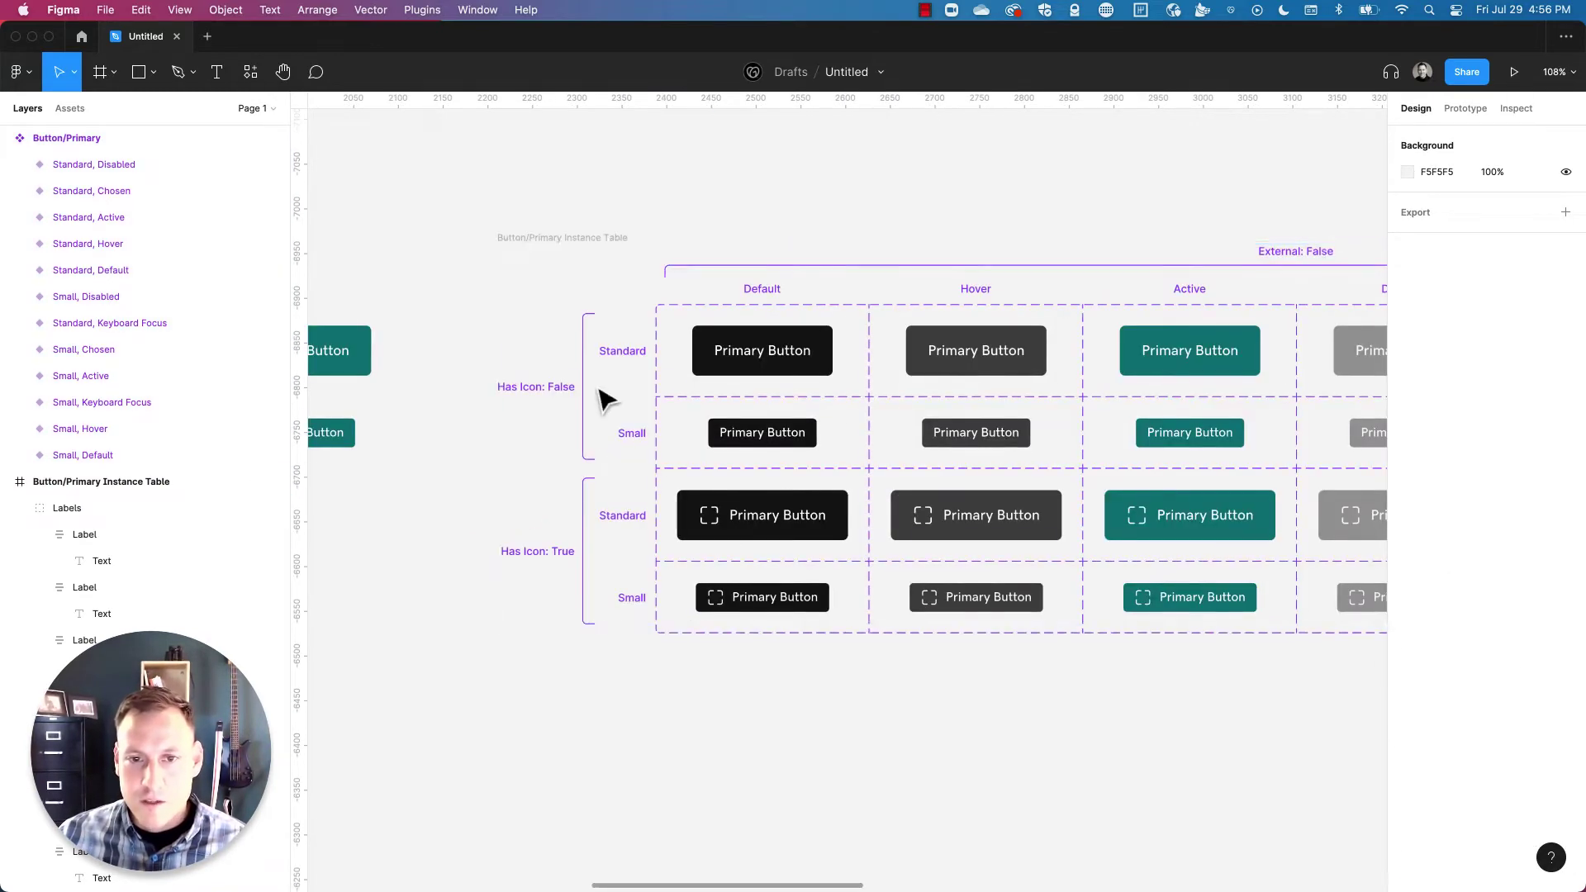
scroll(987, 727, right, 10)
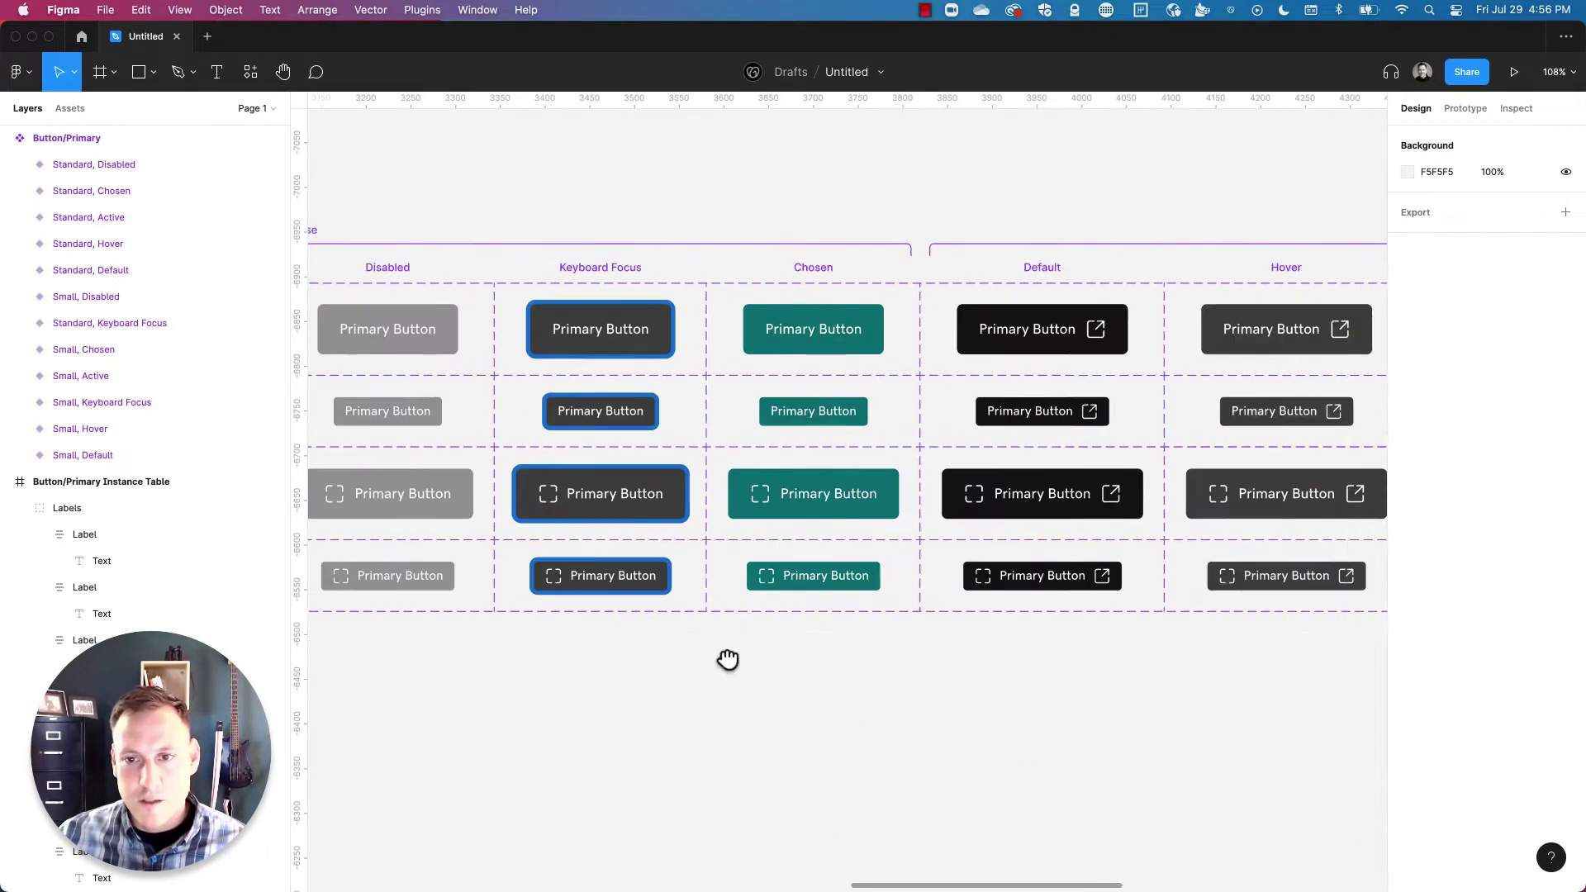
scroll(917, 545, down, 5)
scroll(923, 532, down, 1)
drag(1177, 577, 1218, 527)
drag(700, 592, 967, 616)
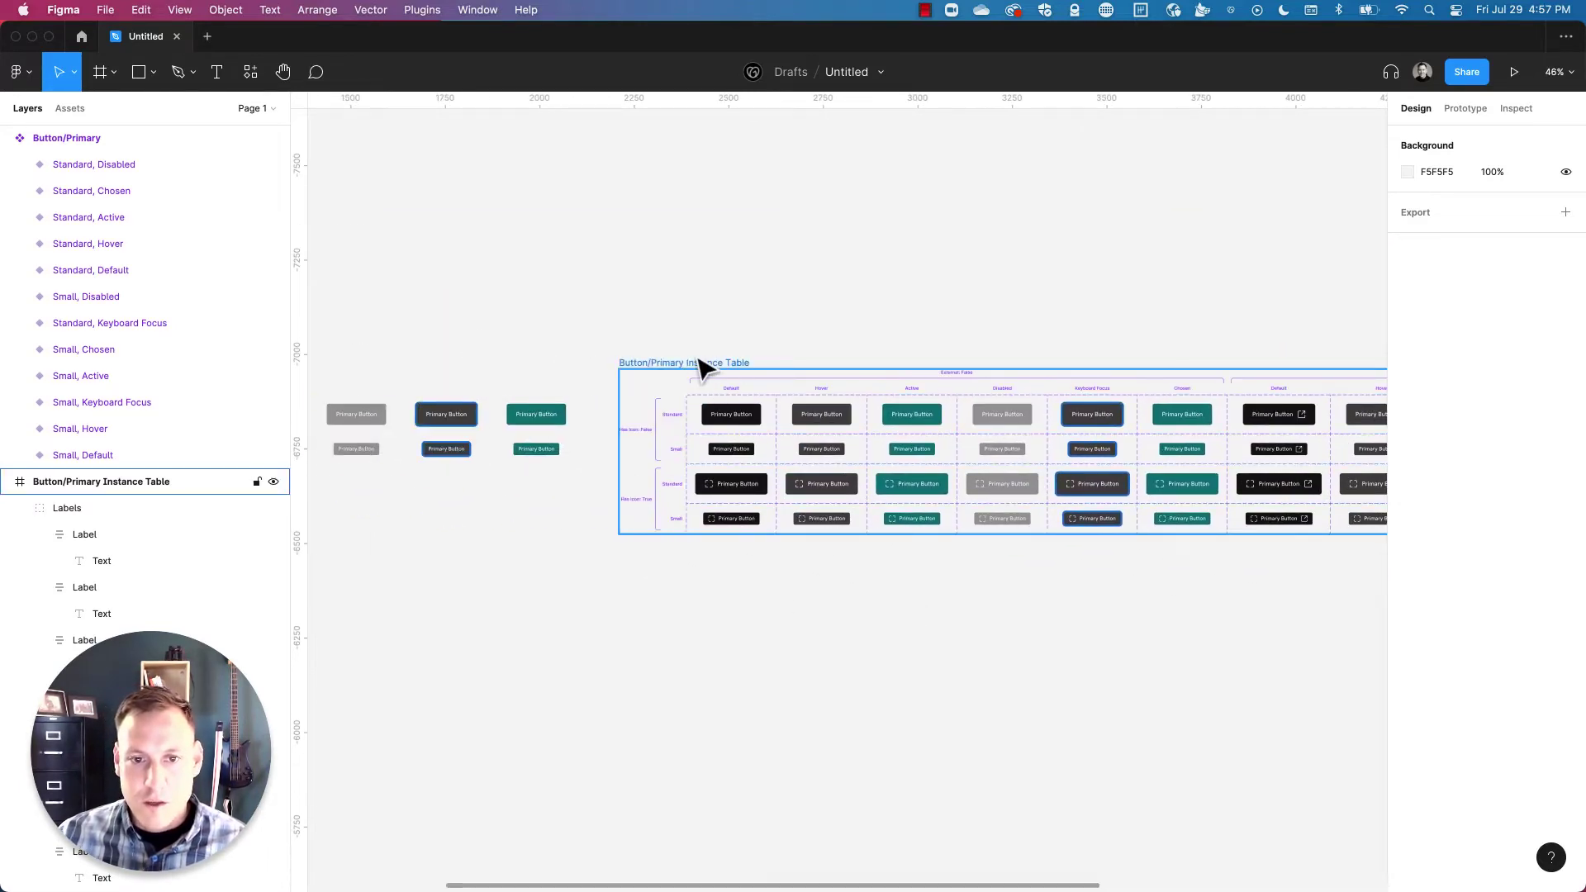
Rename the instance table frame as "Button/Primary Defaults Test".
click(702, 365)
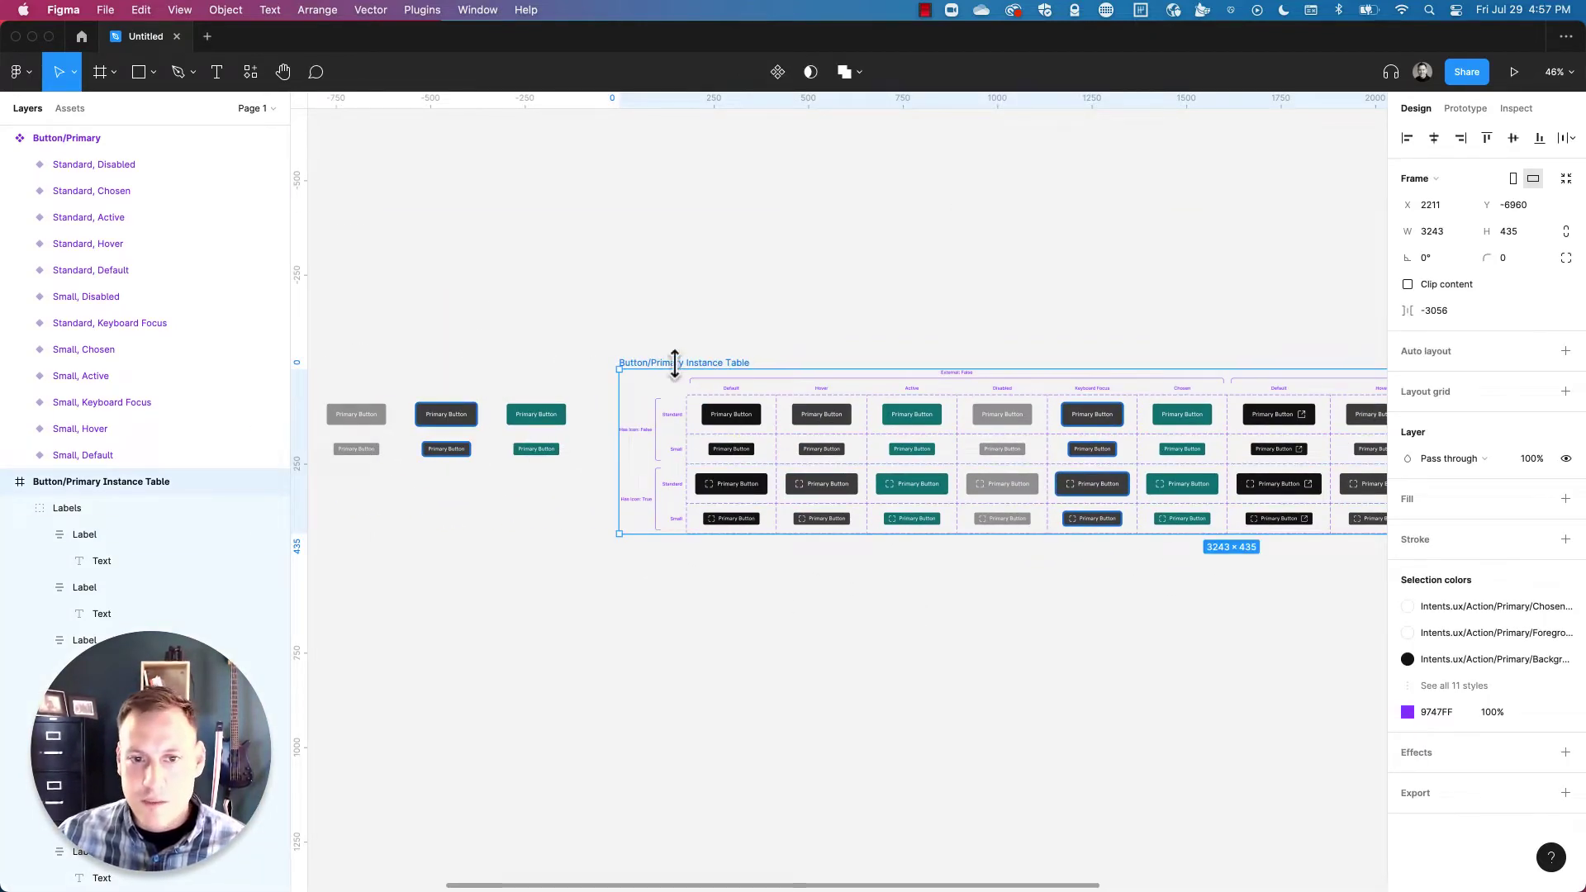
double_click(142, 481)
drag(103, 482, 334, 491)
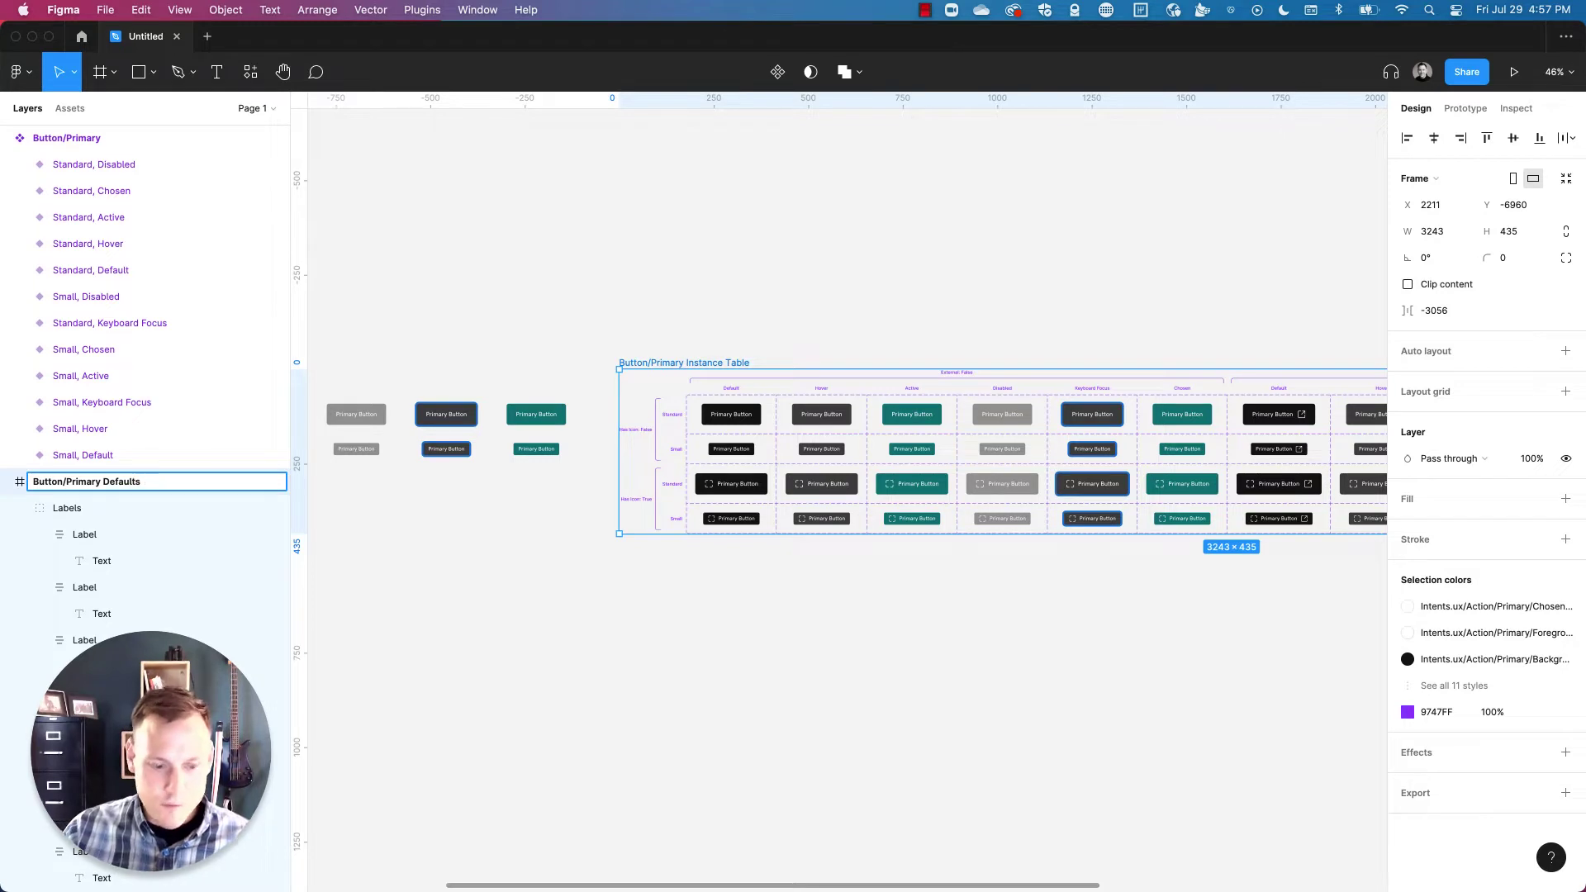
key(Return)
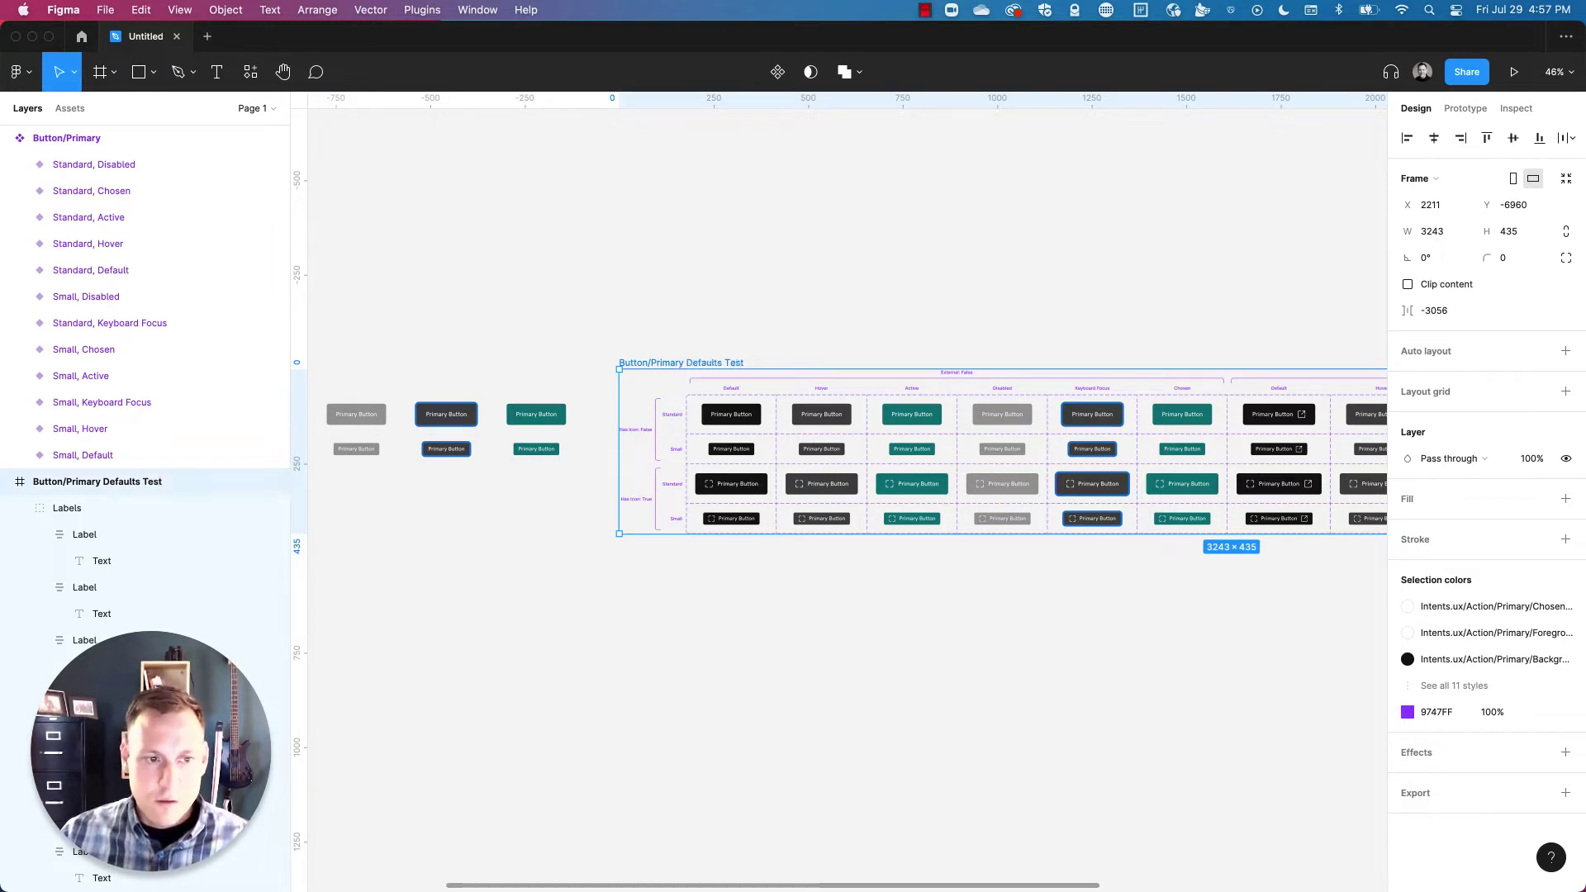
click(1155, 256)
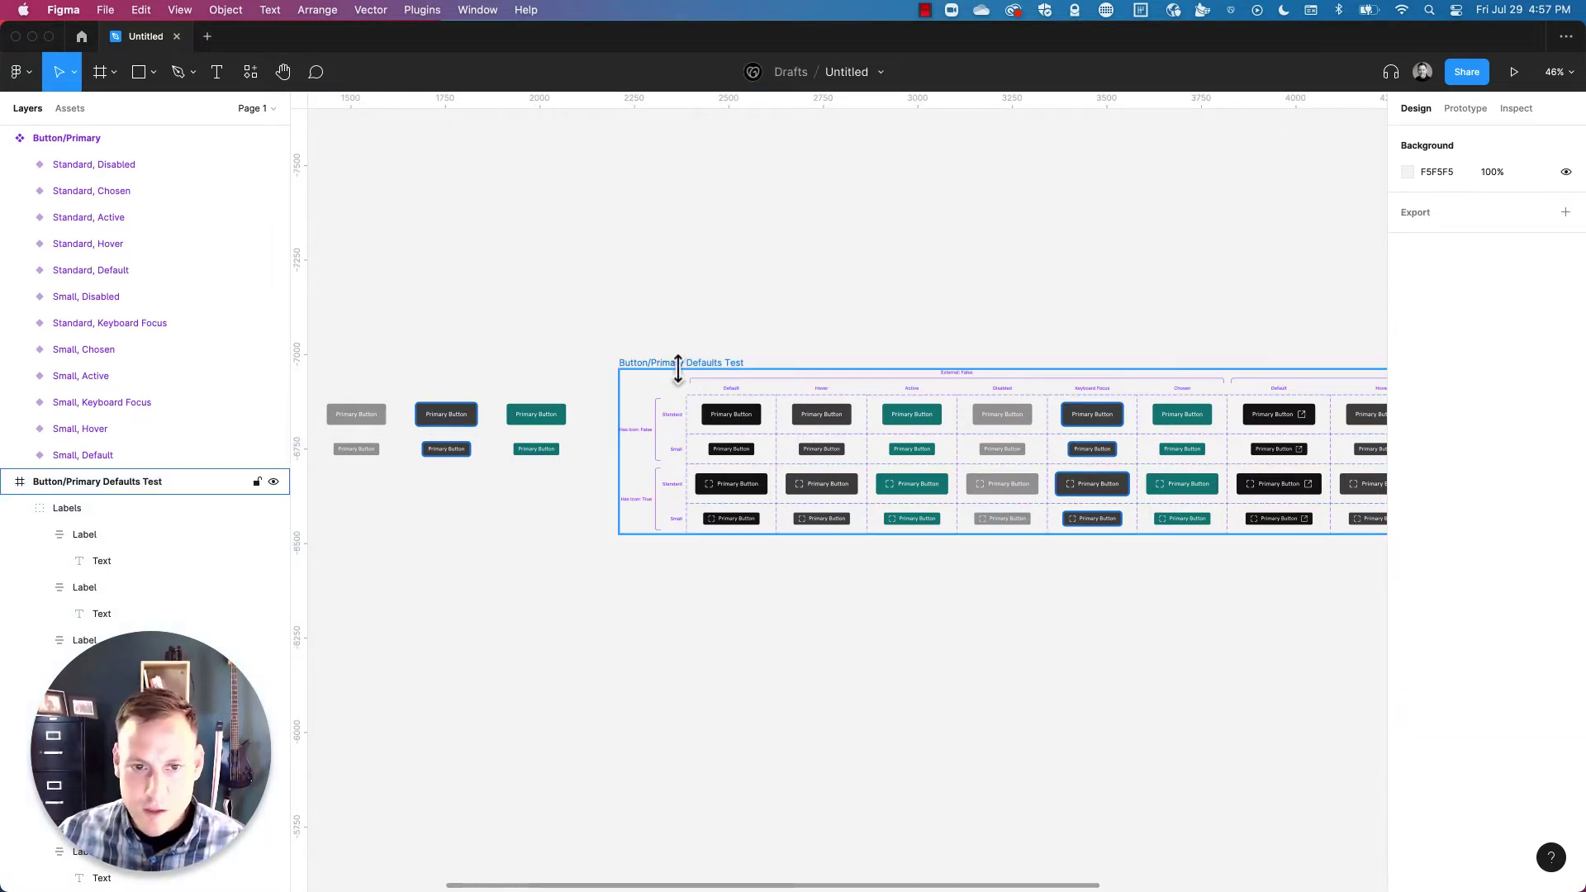
Duplicate the Button/Primary Defaults Test frame and place the copy to the right of the original at X 5611.
drag(679, 364, 1220, 369)
click(1254, 307)
drag(1298, 301, 1027, 286)
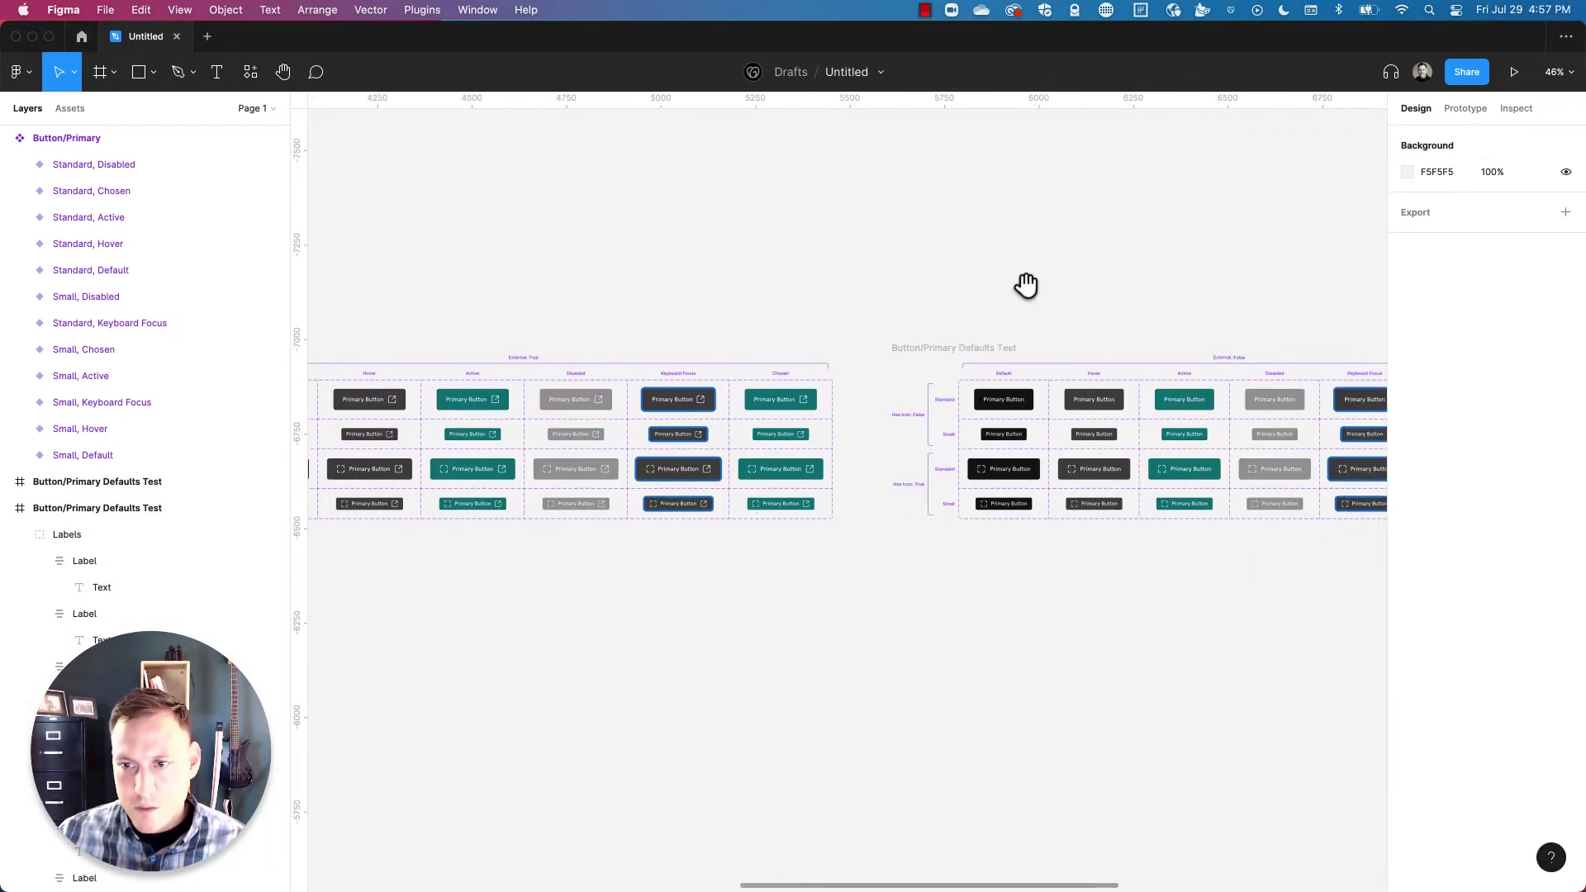
Rename the duplicated table frame as "Button/Primary Overrides Test".
click(993, 348)
double_click(104, 485)
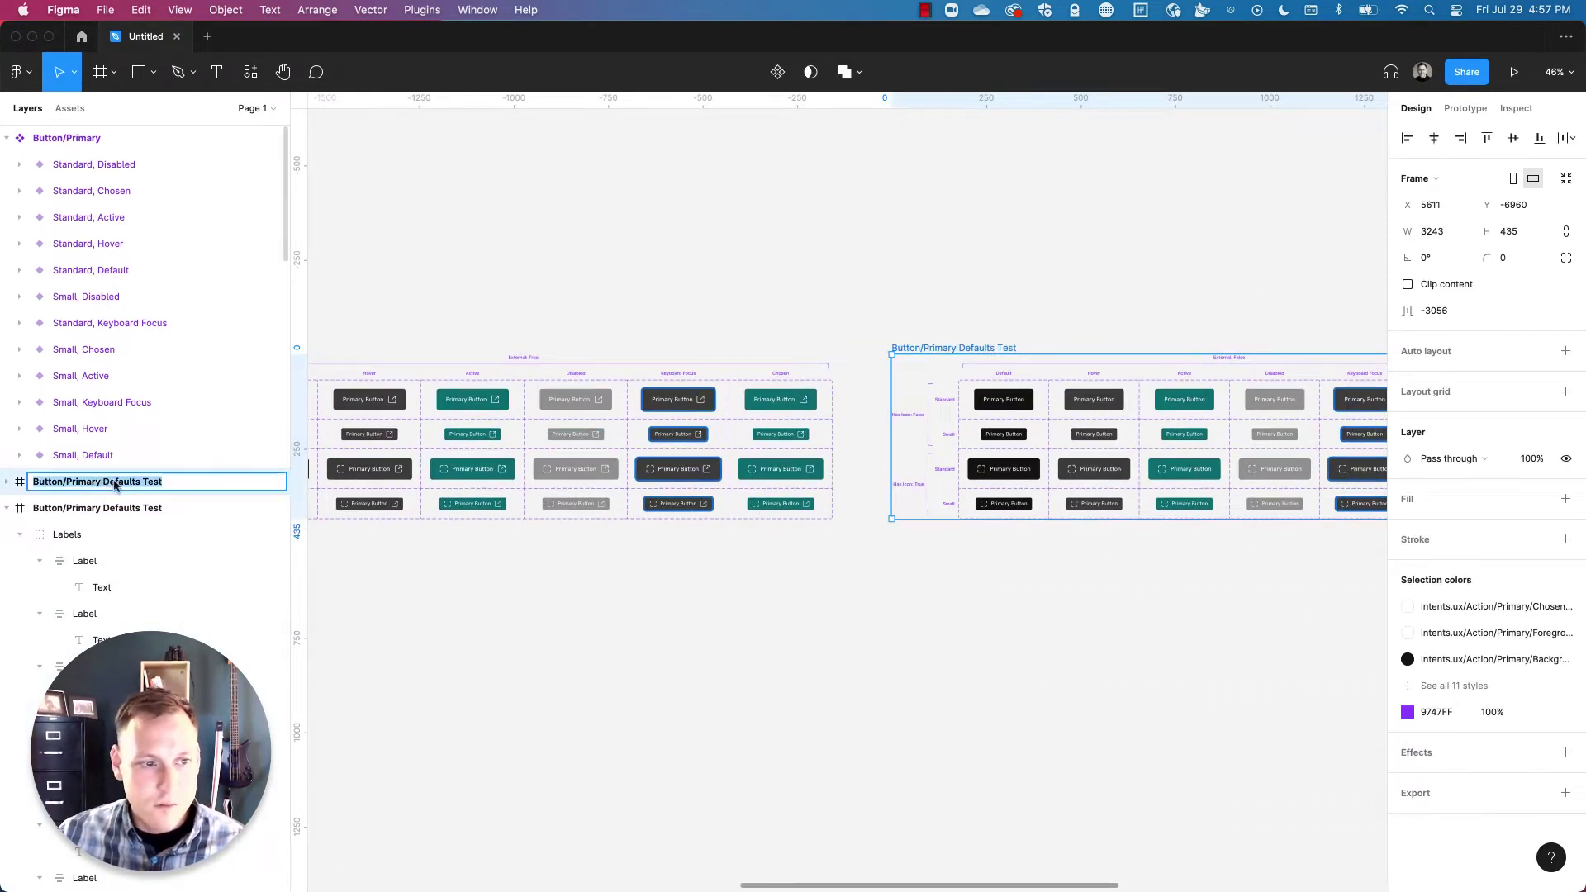
drag(104, 485, 189, 486)
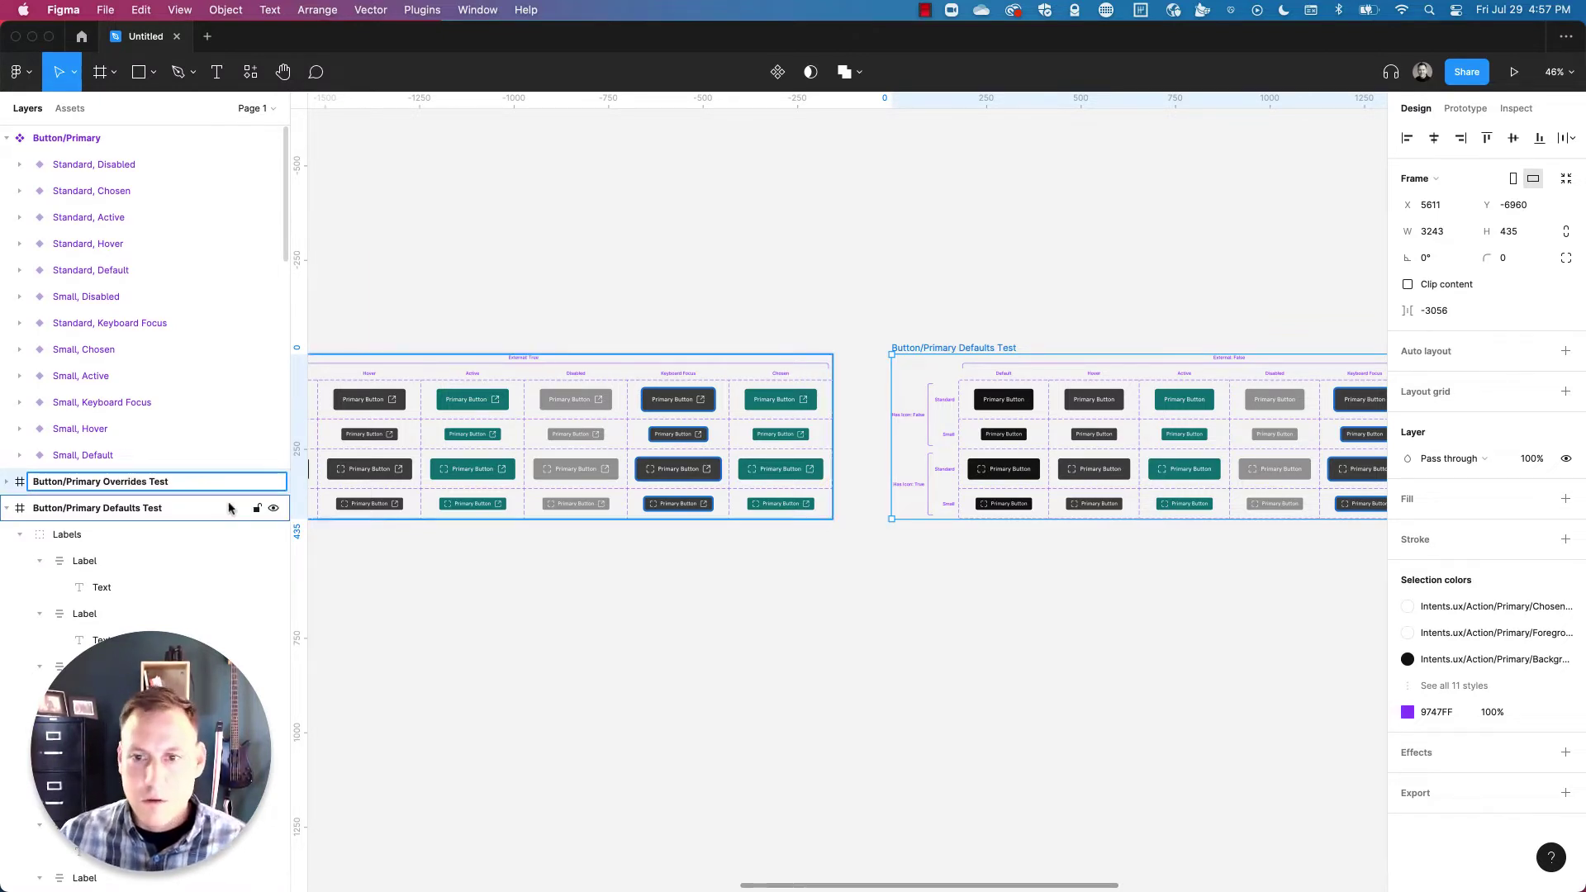
click(881, 266)
Apply the Space White | #FFF color style as the fill of both the Defaults Test and Overrides Test frames.
drag(1068, 290, 855, 250)
click(747, 306)
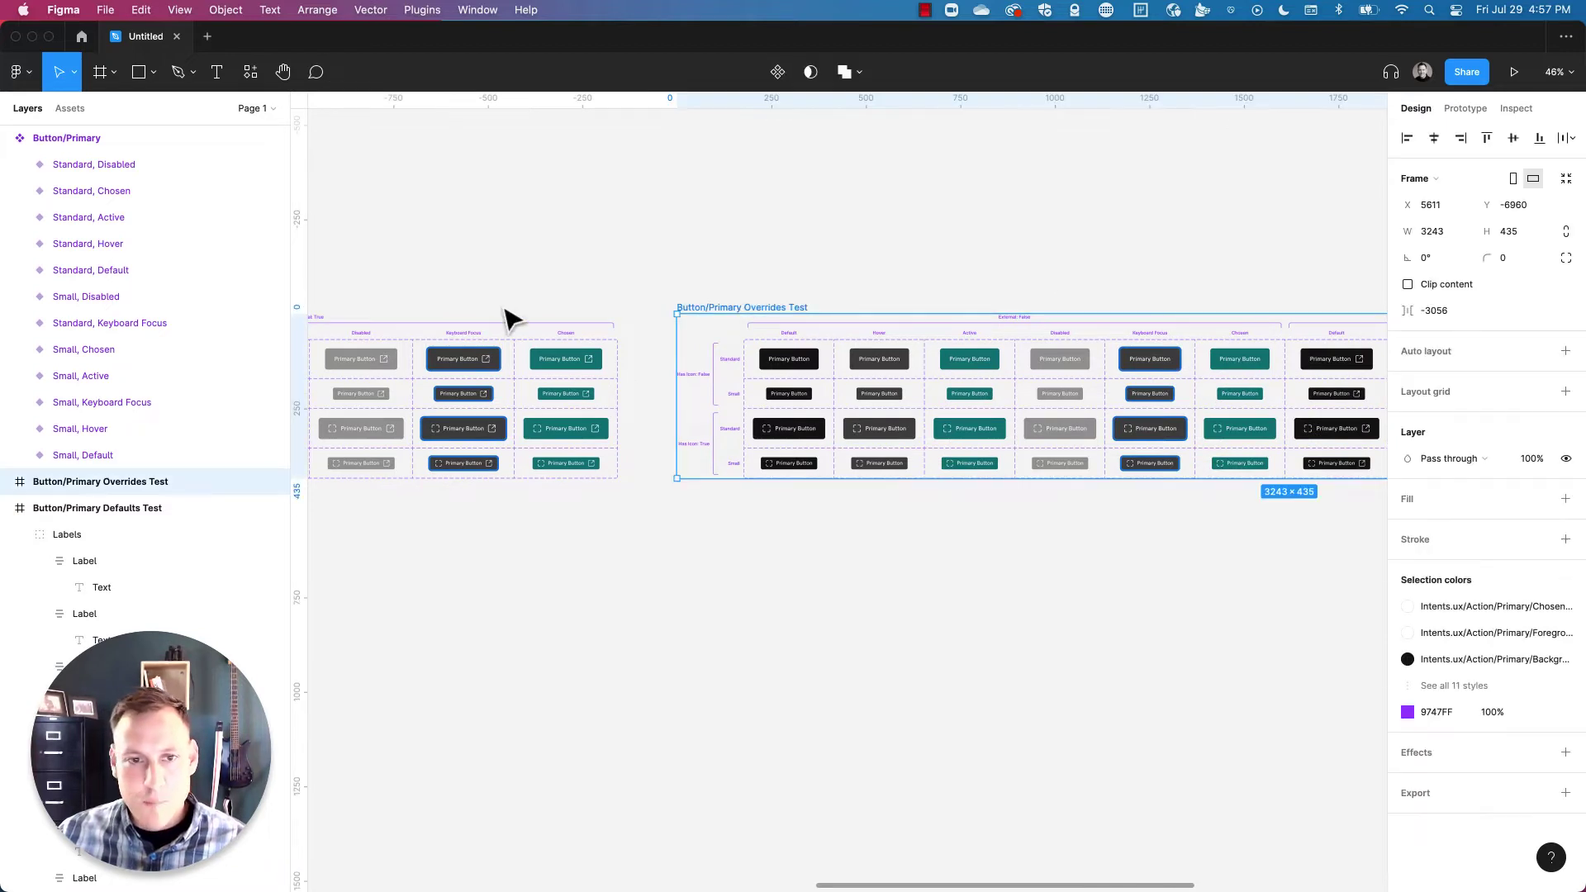
scroll(507, 319, left, 15)
click(421, 318)
shift+click(417, 313)
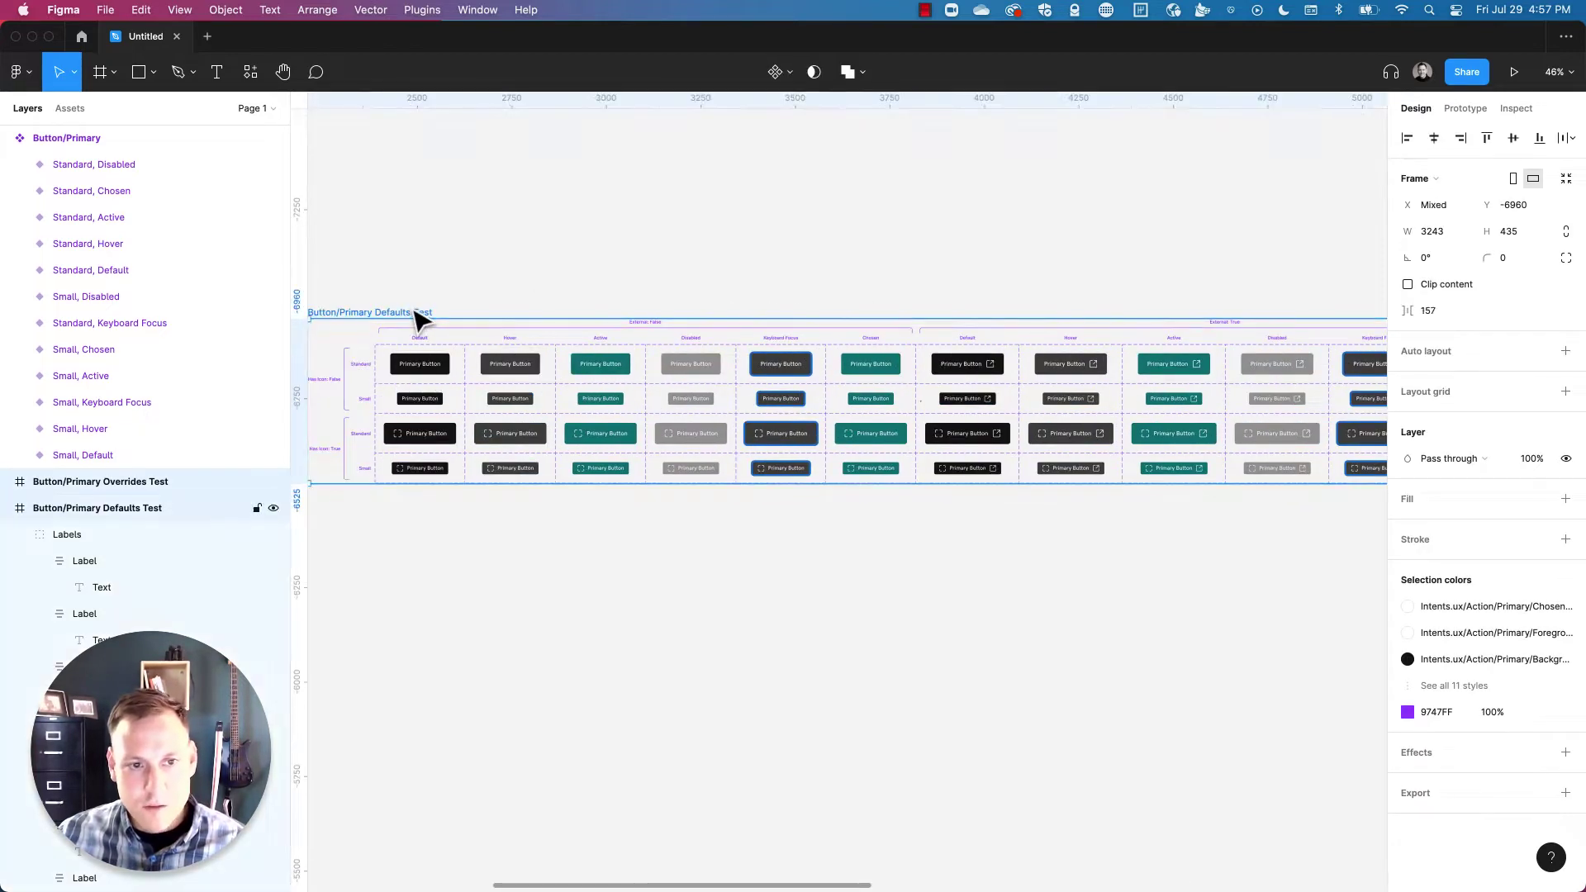
click(1542, 499)
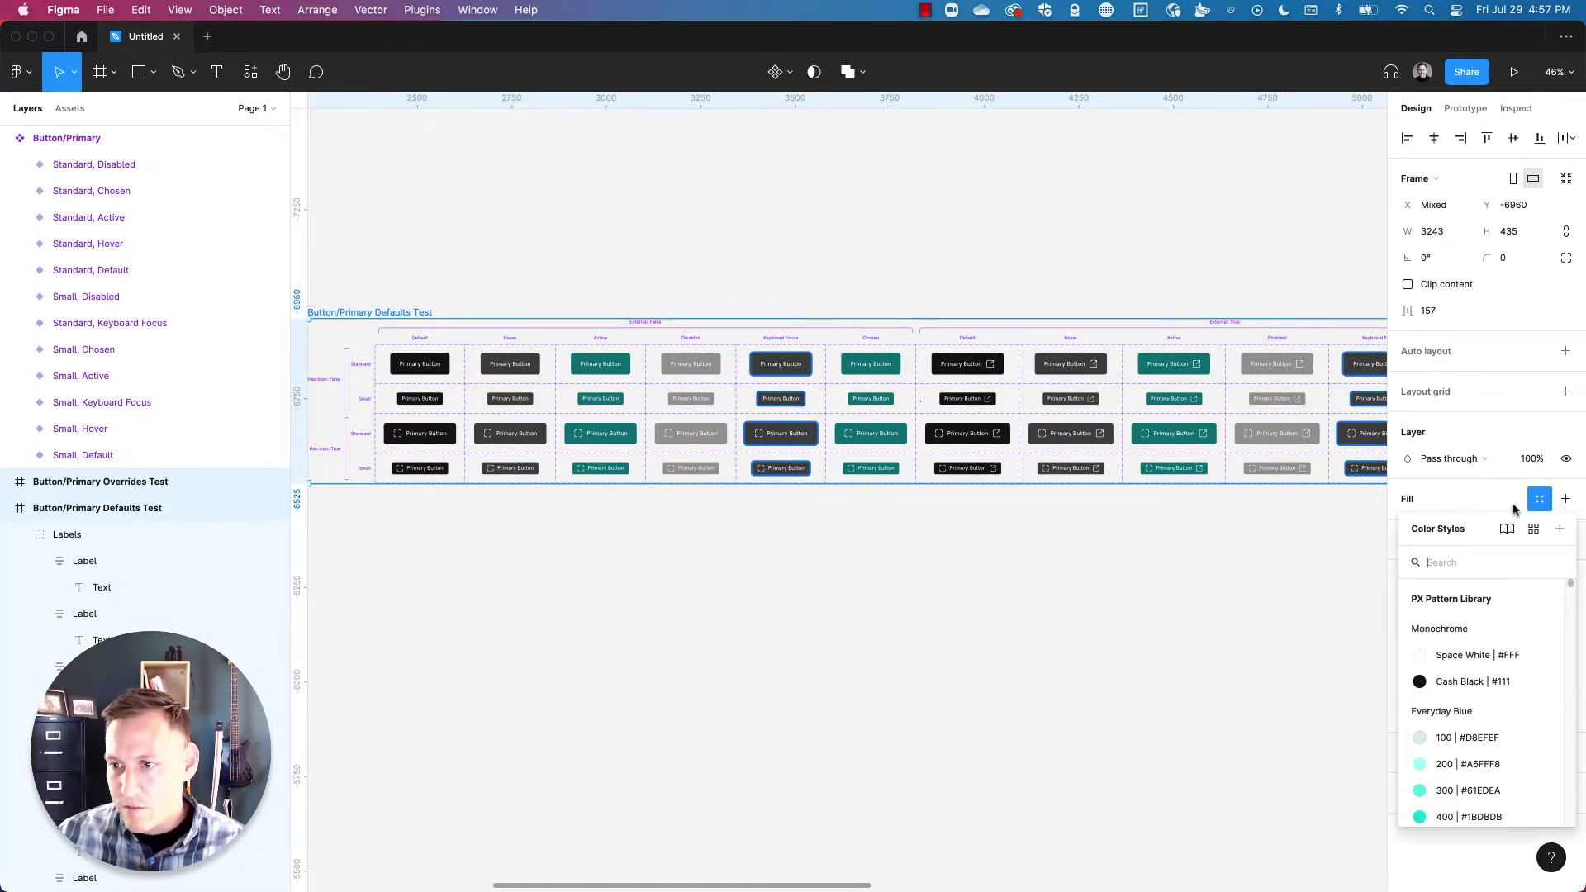
click(1461, 654)
click(1016, 679)
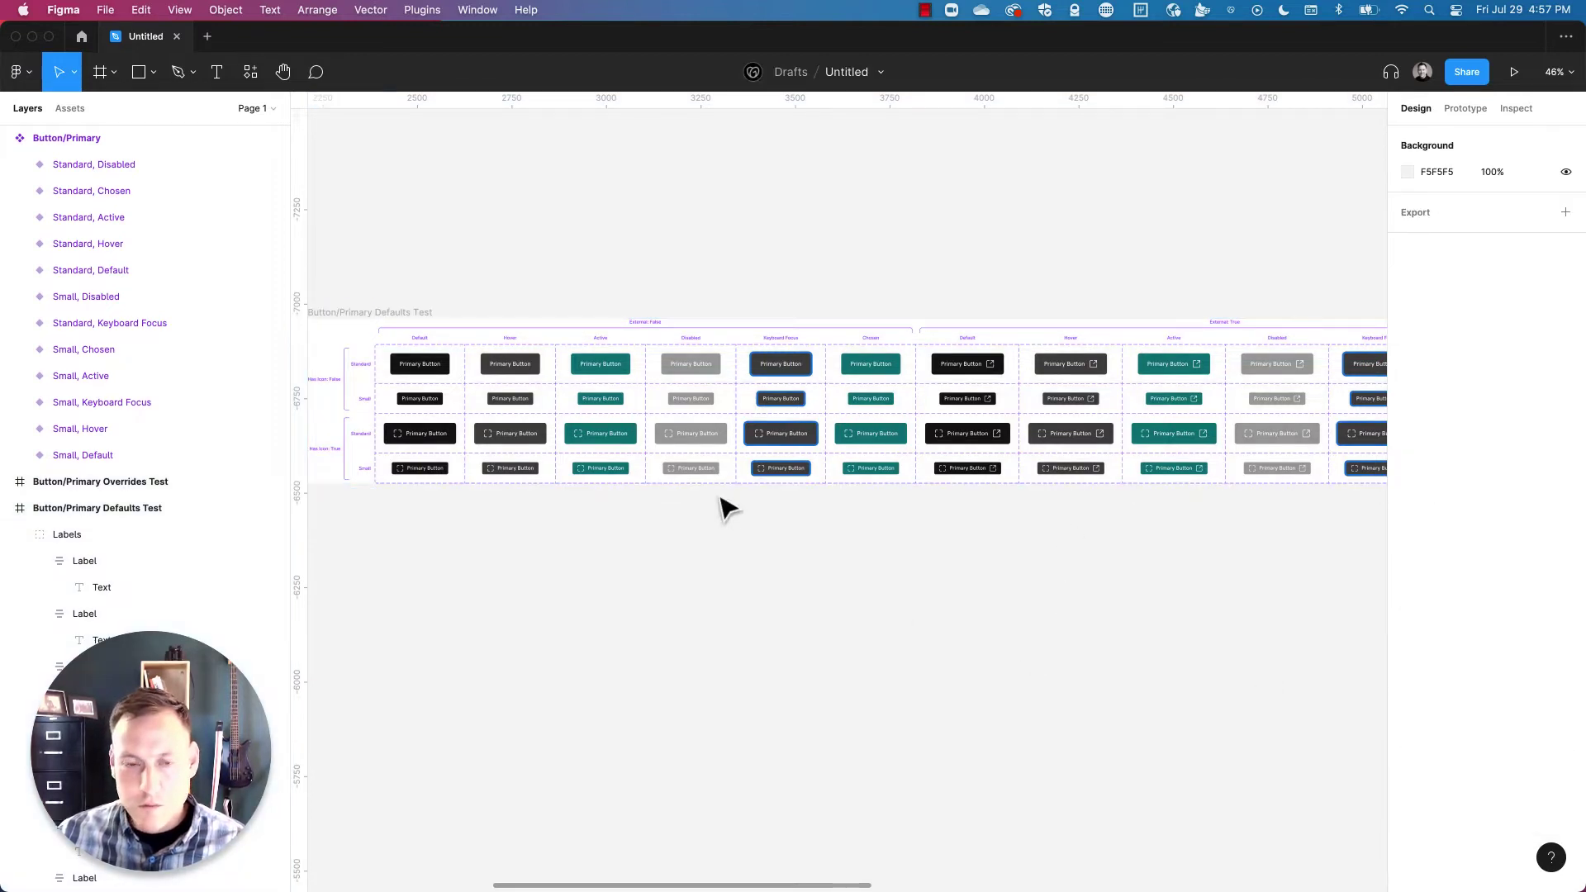
drag(619, 637, 1107, 647)
scroll(1108, 646, right, 6)
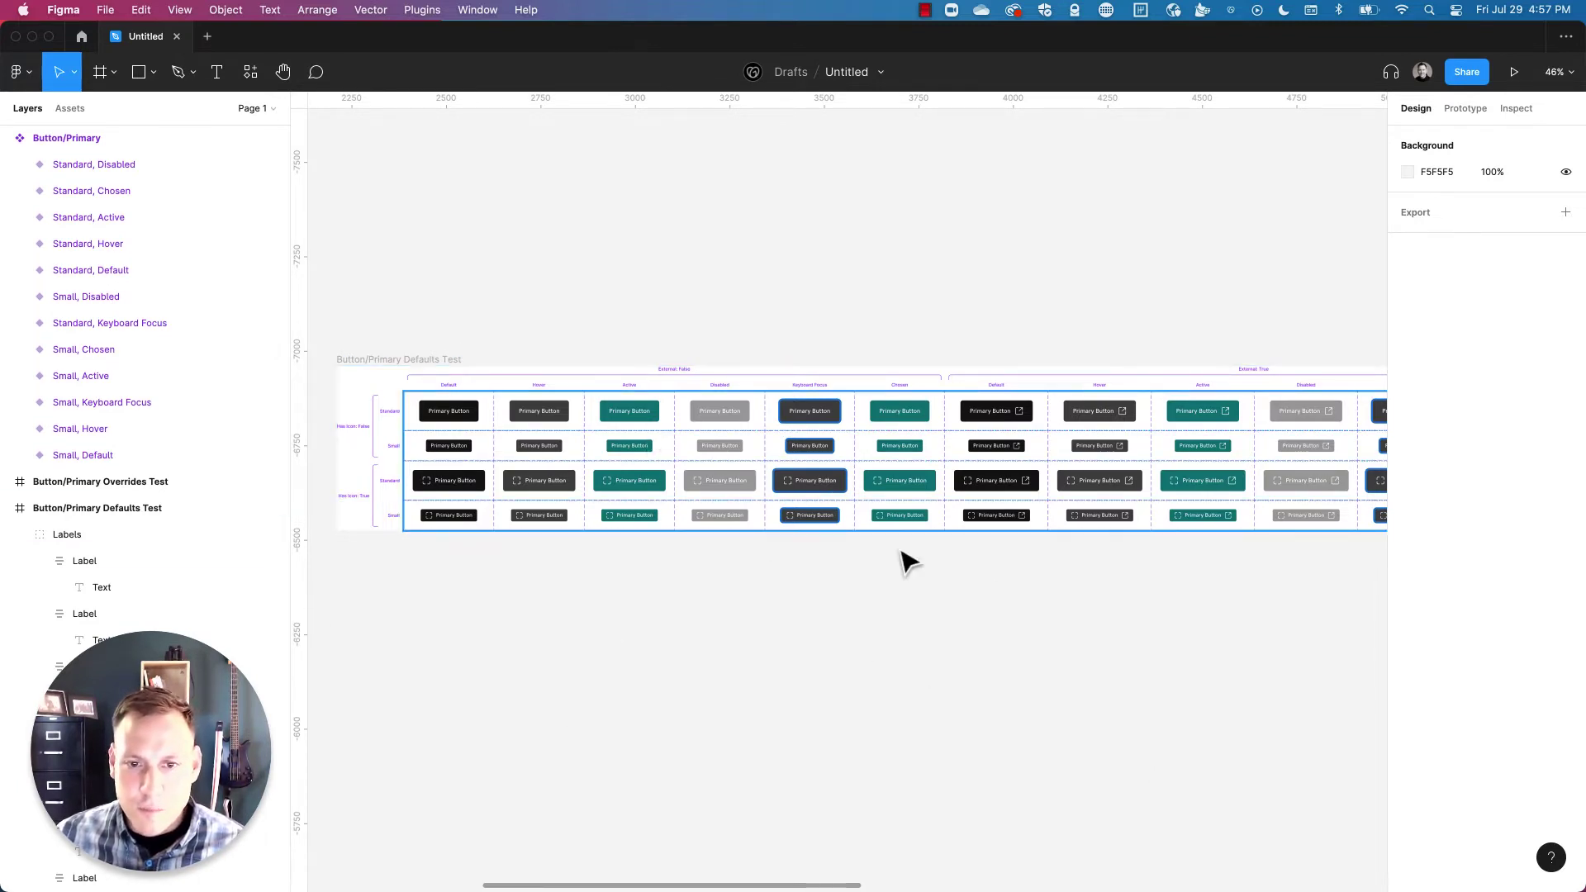
scroll(999, 574, right, 12)
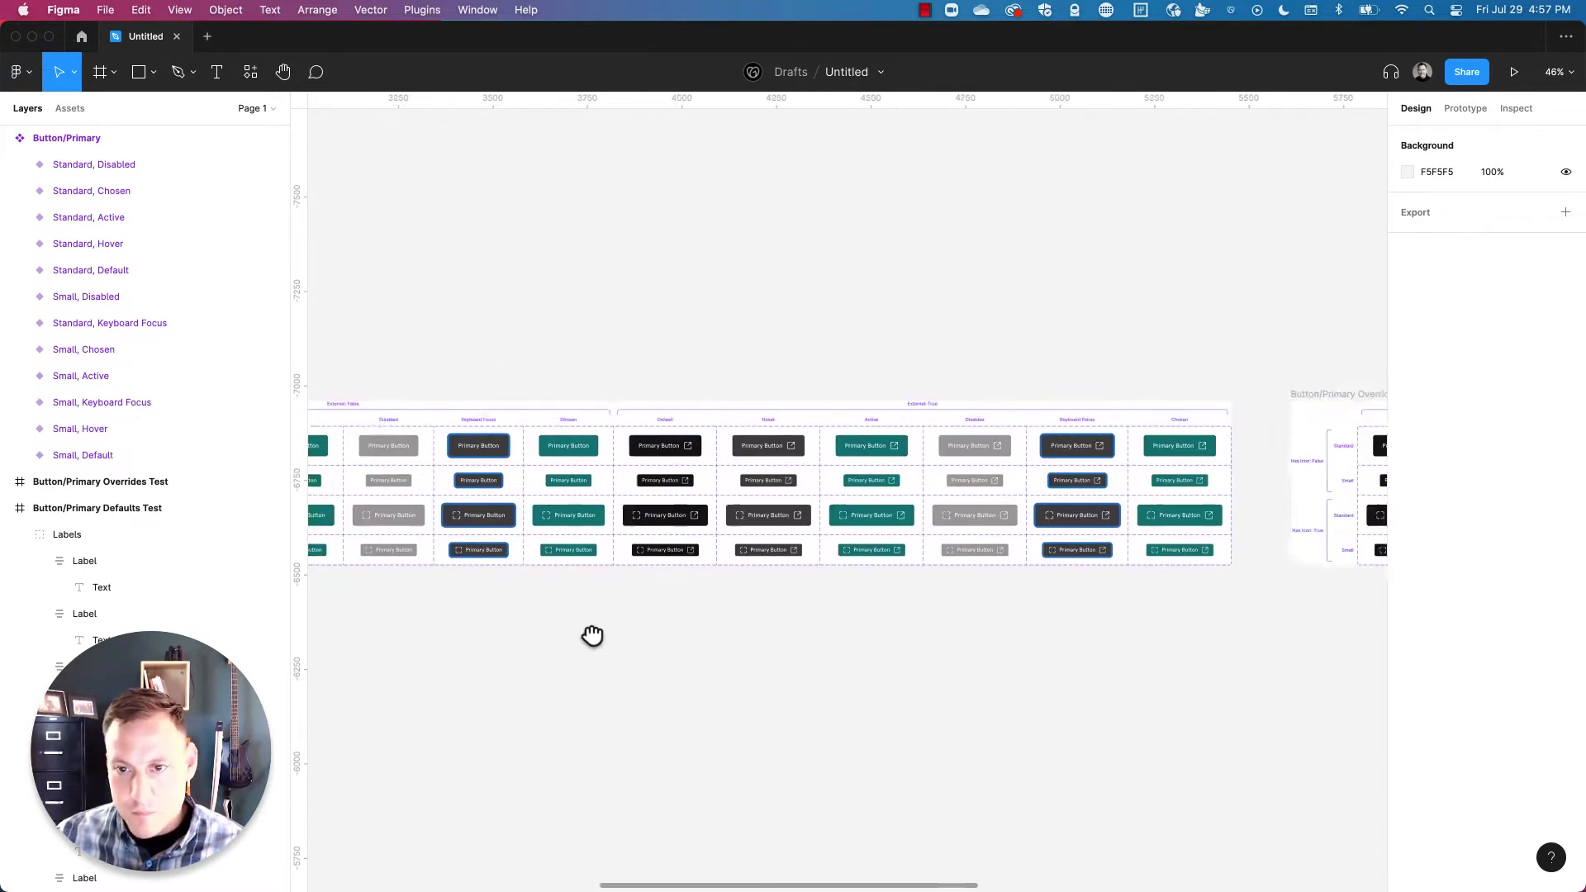
scroll(735, 615, right, 2)
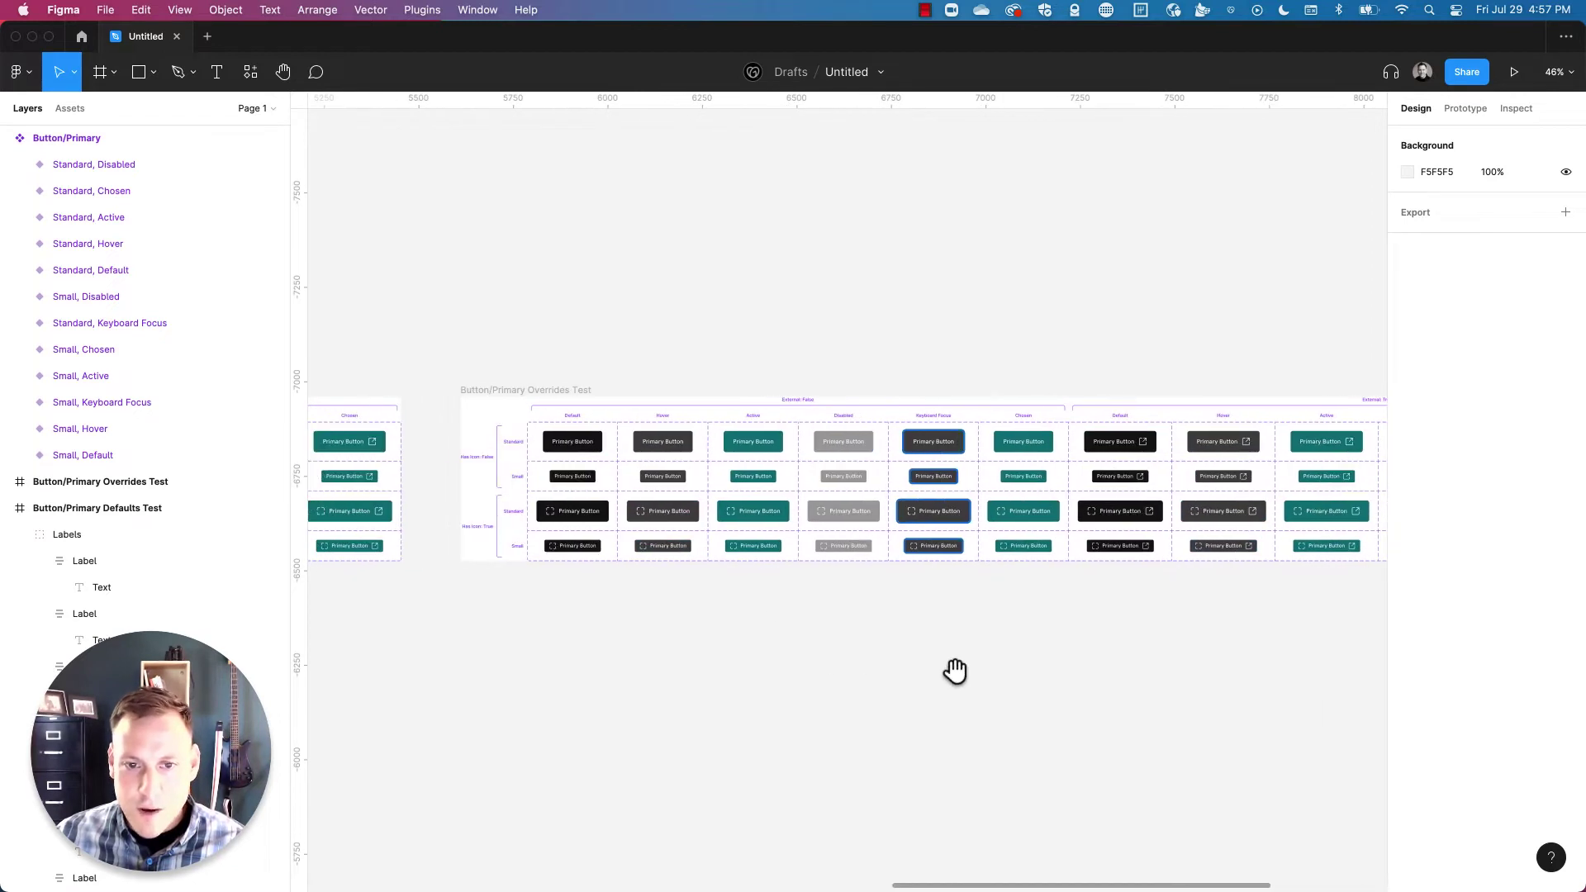
super+click(592, 510)
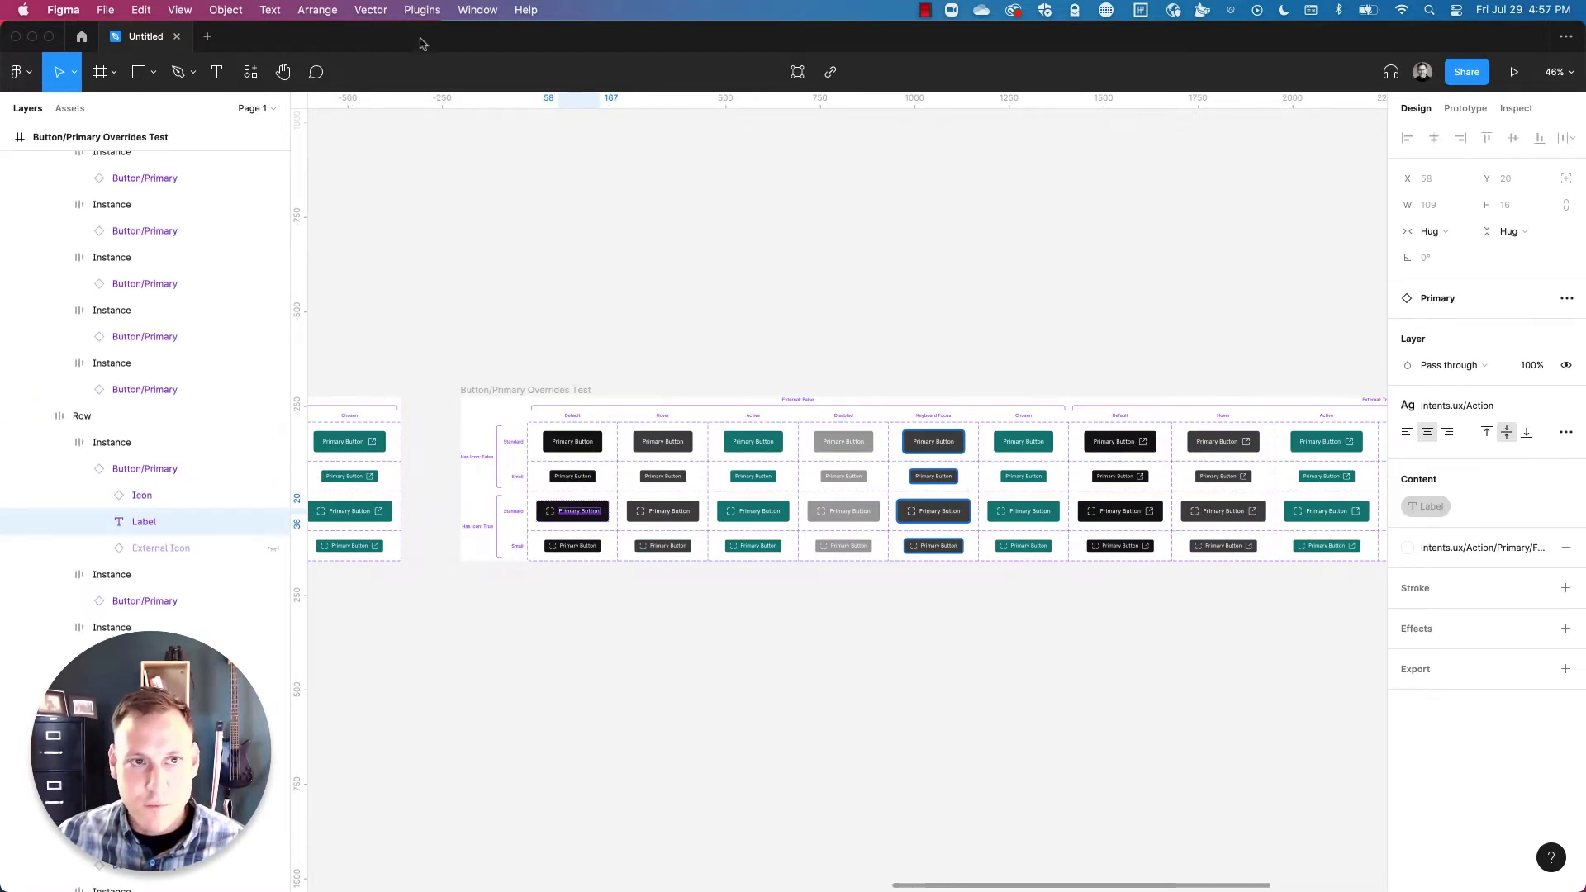
click(422, 10)
mouse_move(463, 152)
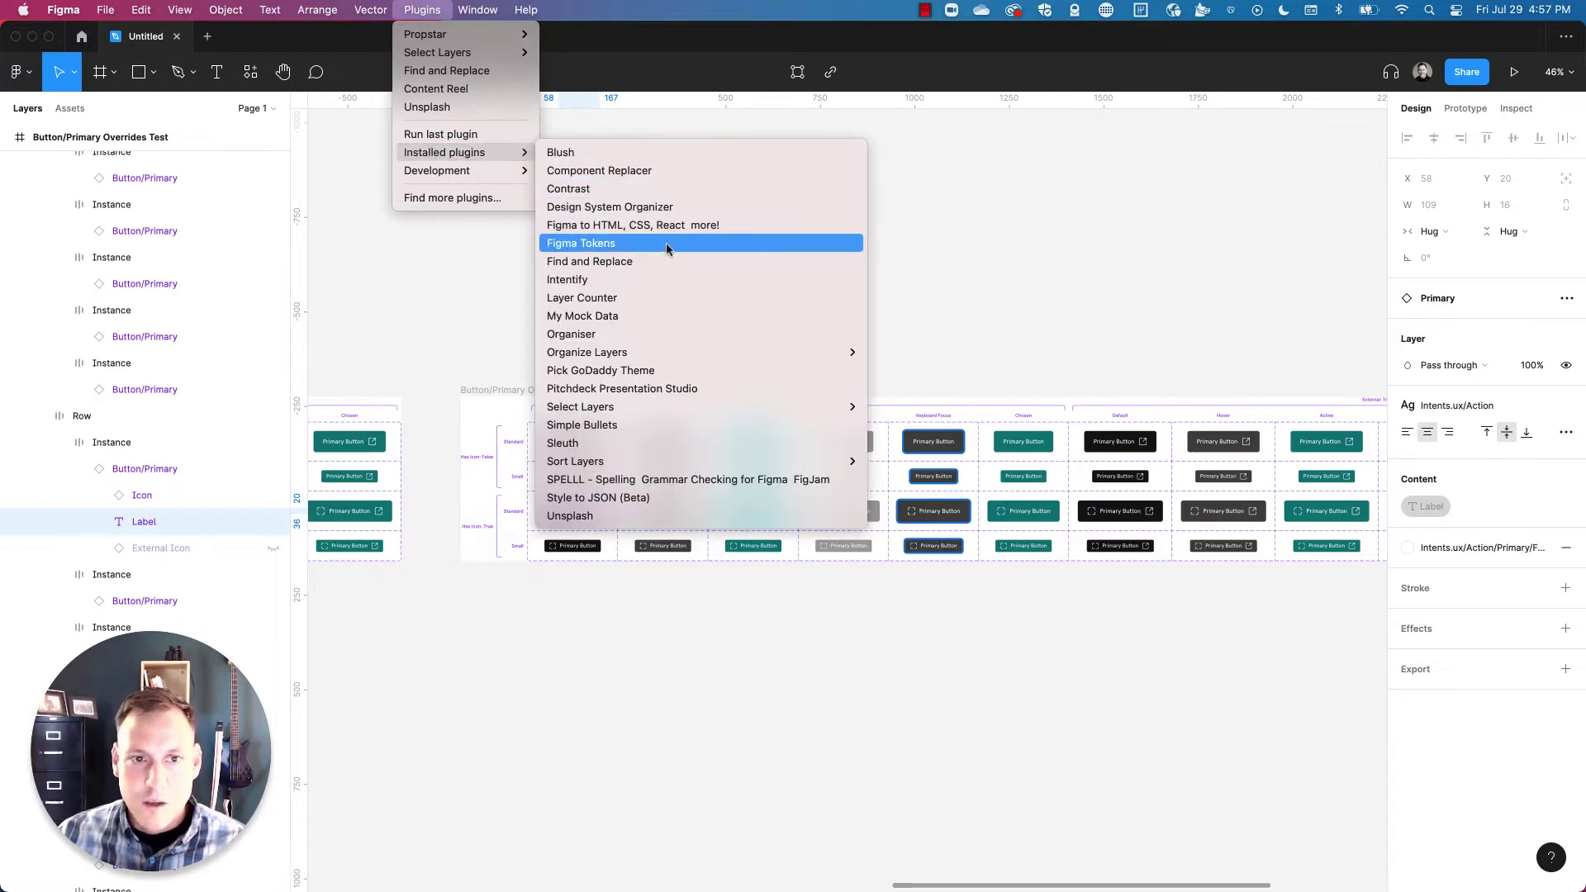
click(418, 258)
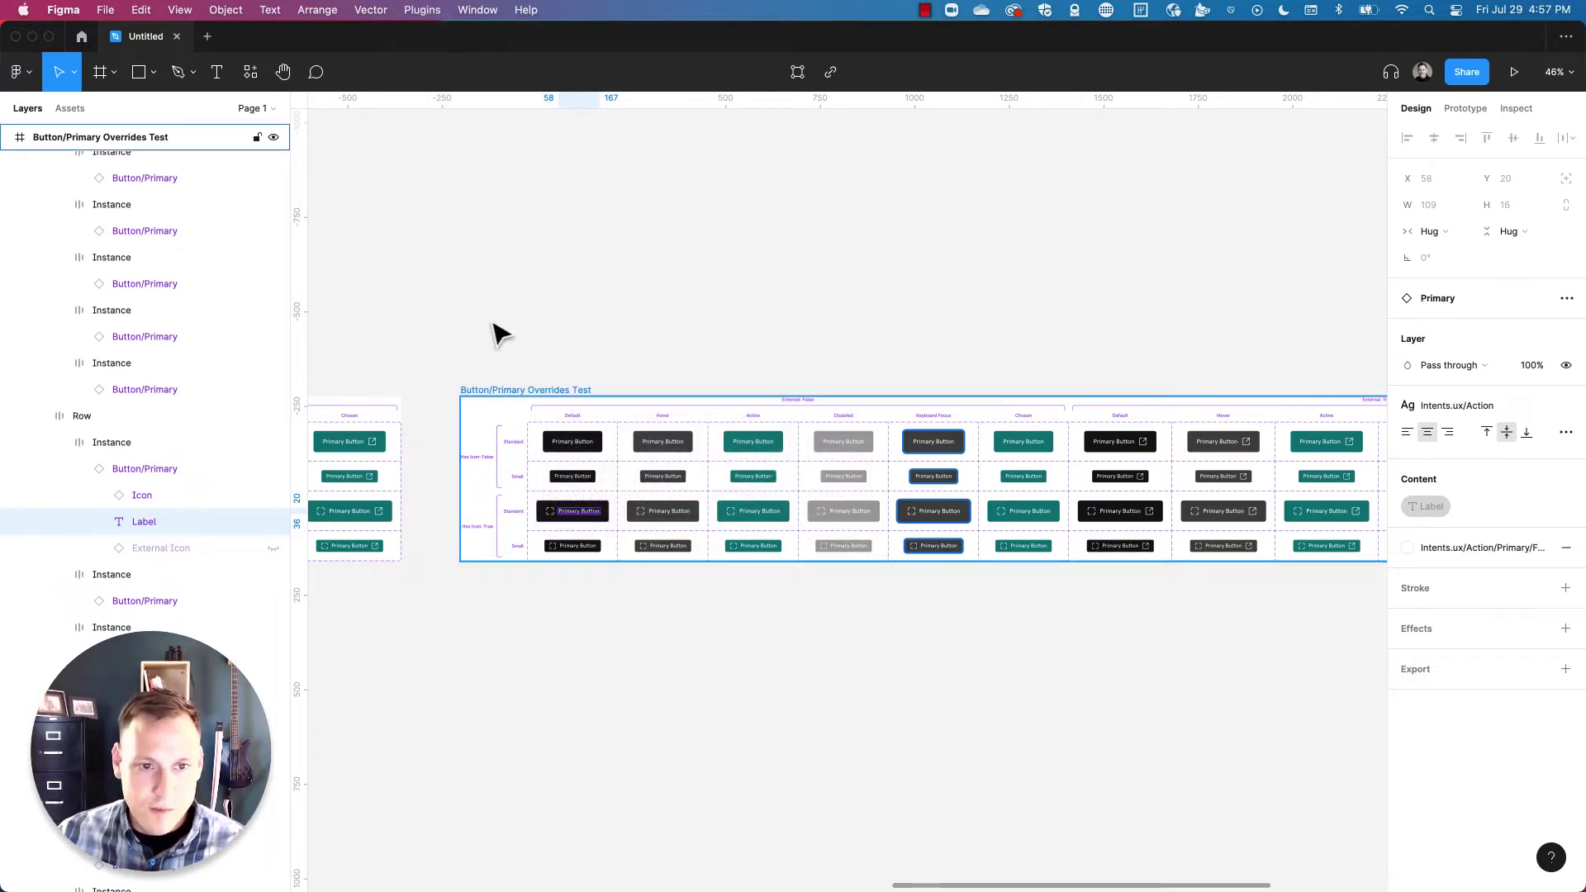
Select the Button/Primary Overrides Test frame and run the Find and Replace plugin on it.
click(495, 390)
click(371, 10)
mouse_move(415, 11)
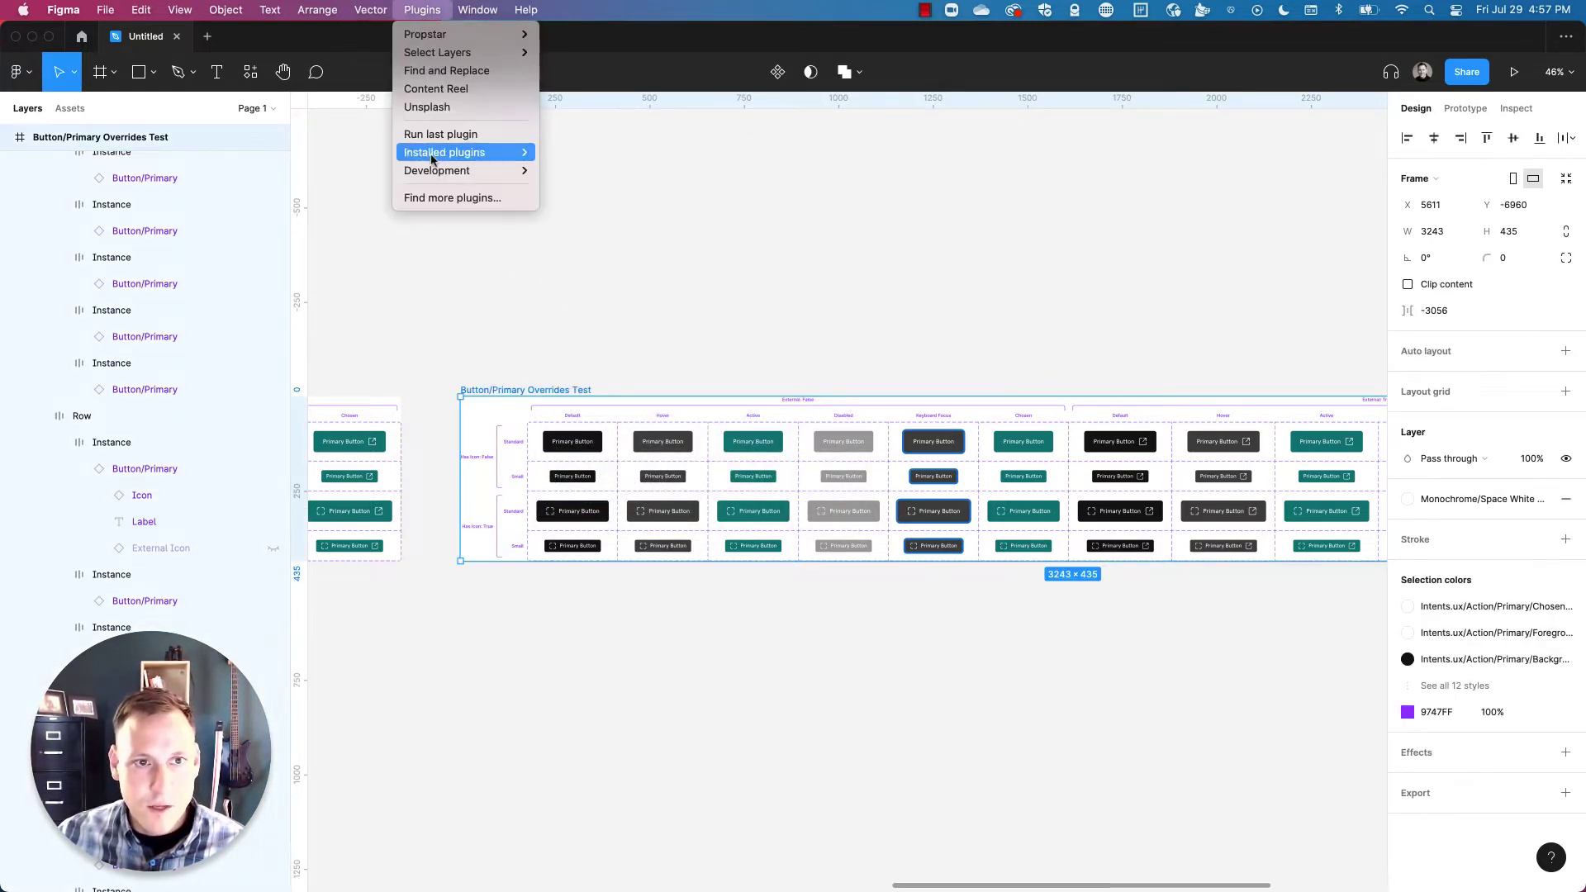
mouse_move(437, 154)
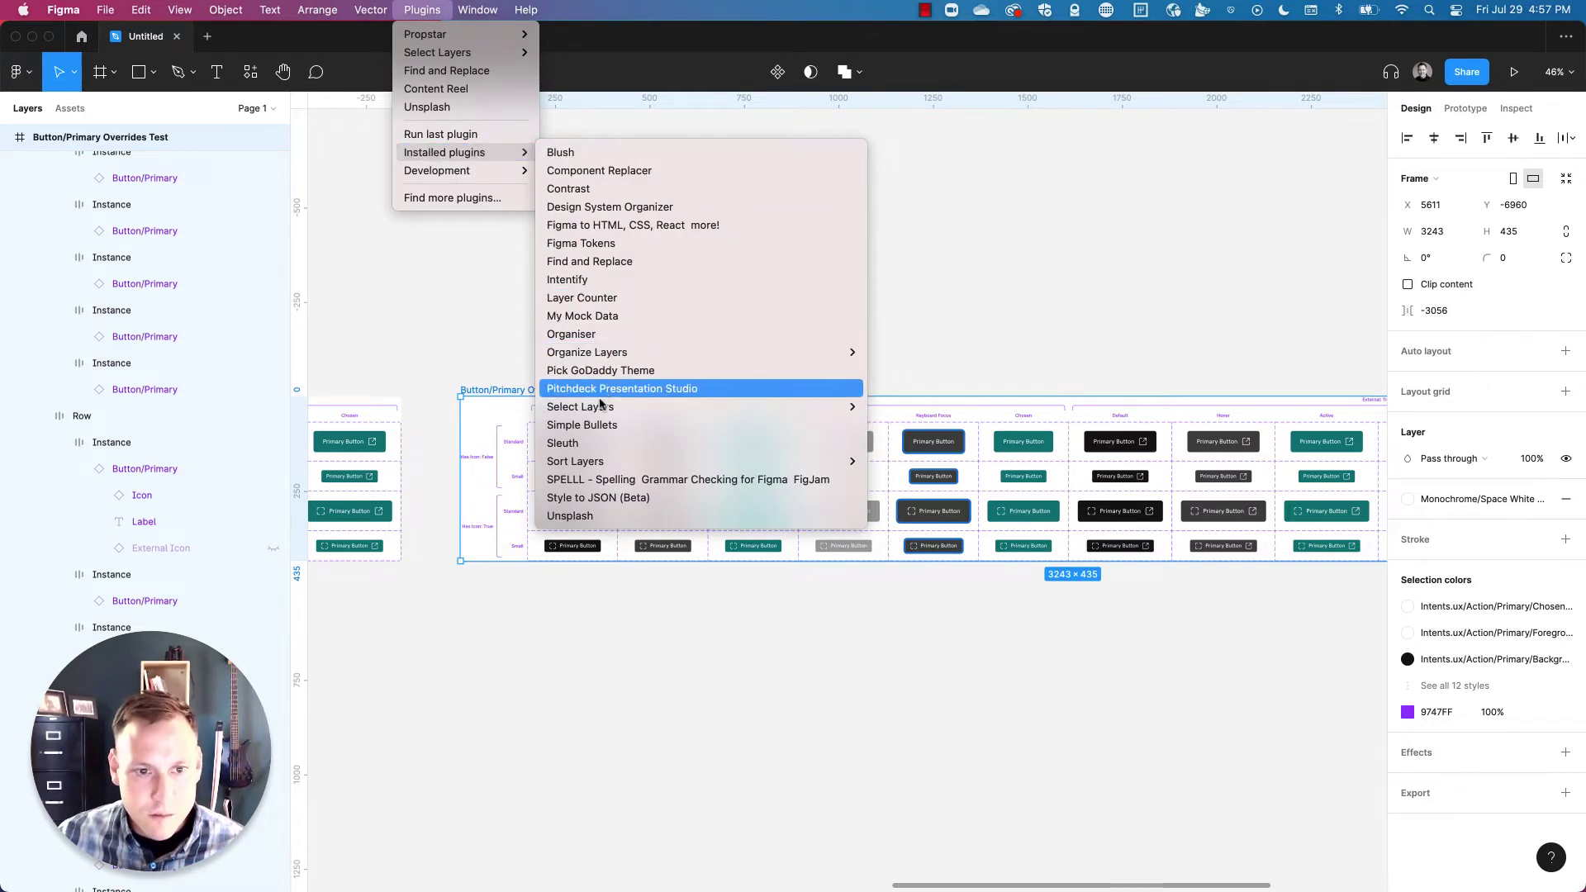
click(598, 263)
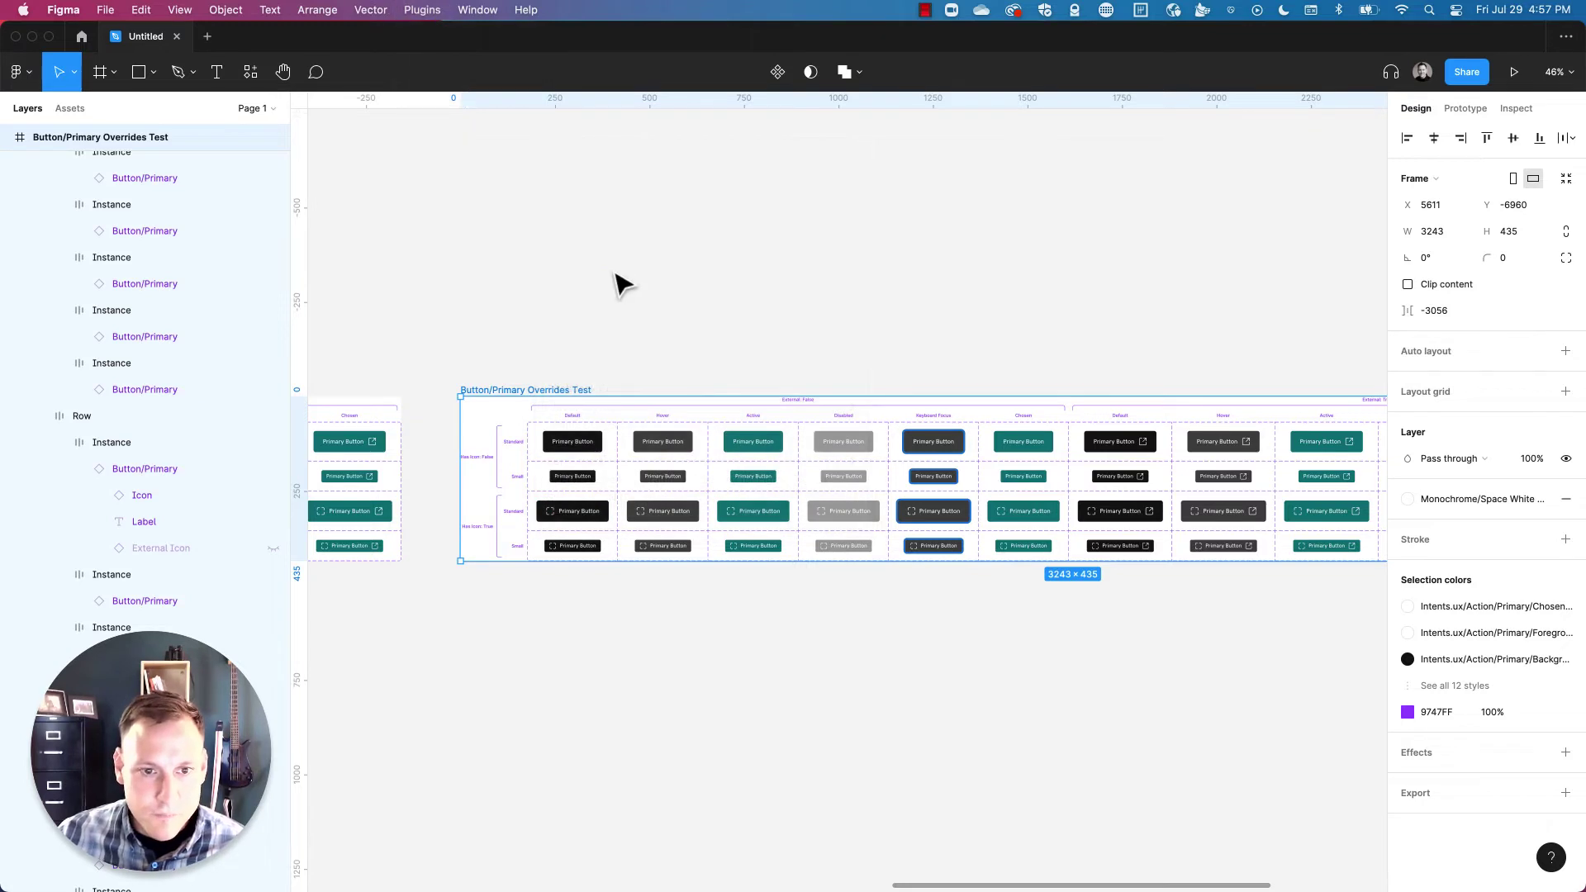
Limit the search to the selection and replace every "Primary Button" text with "Overridden!".
click(287, 225)
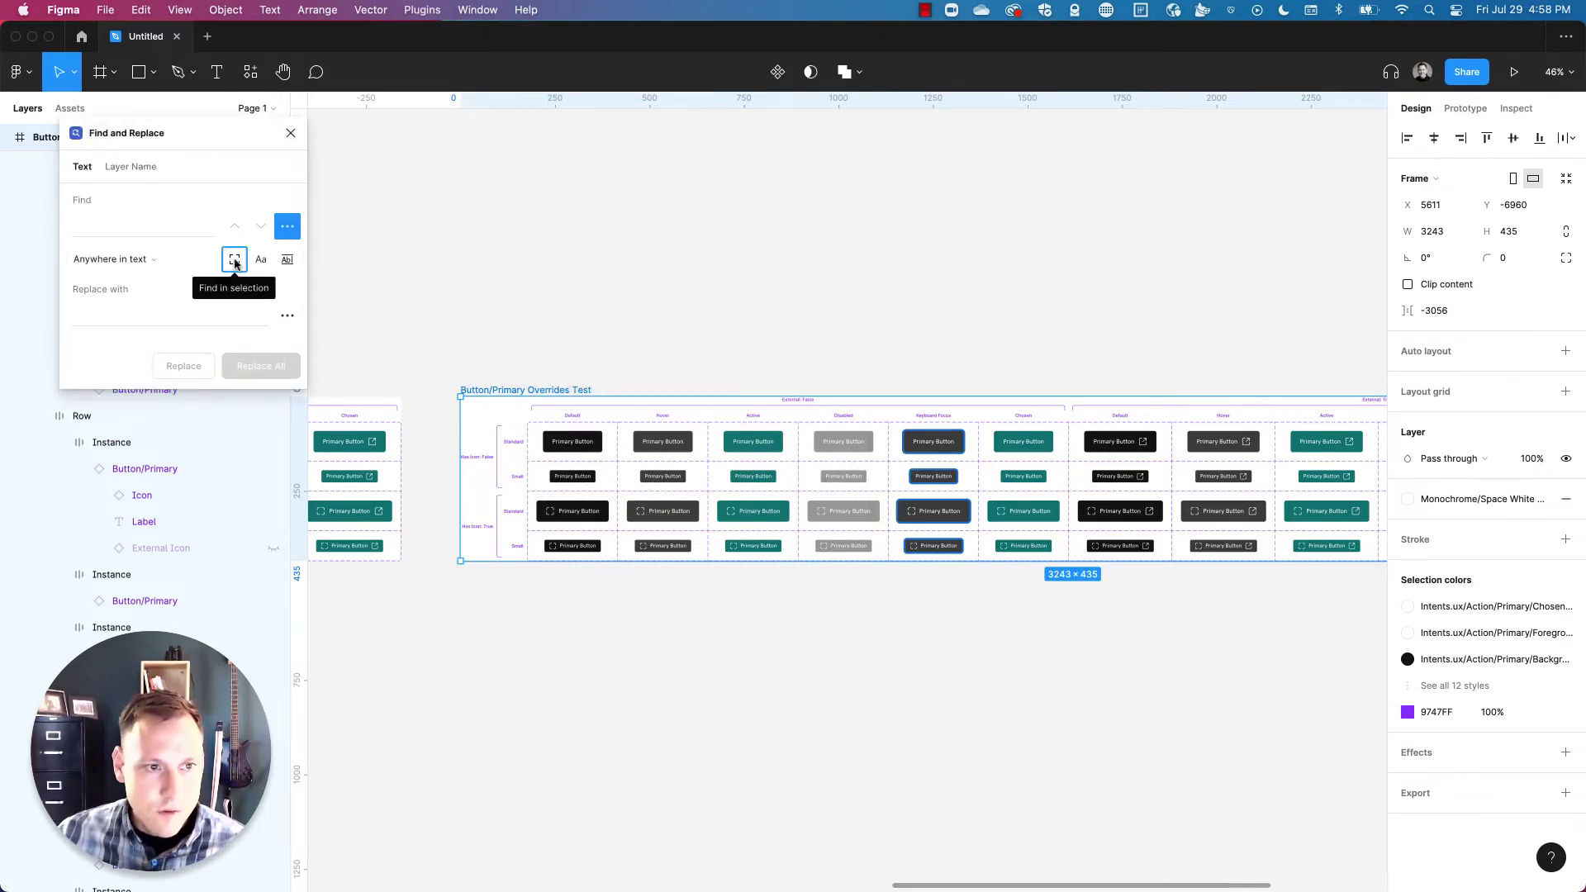
click(235, 260)
click(124, 227)
text(Primary Button)
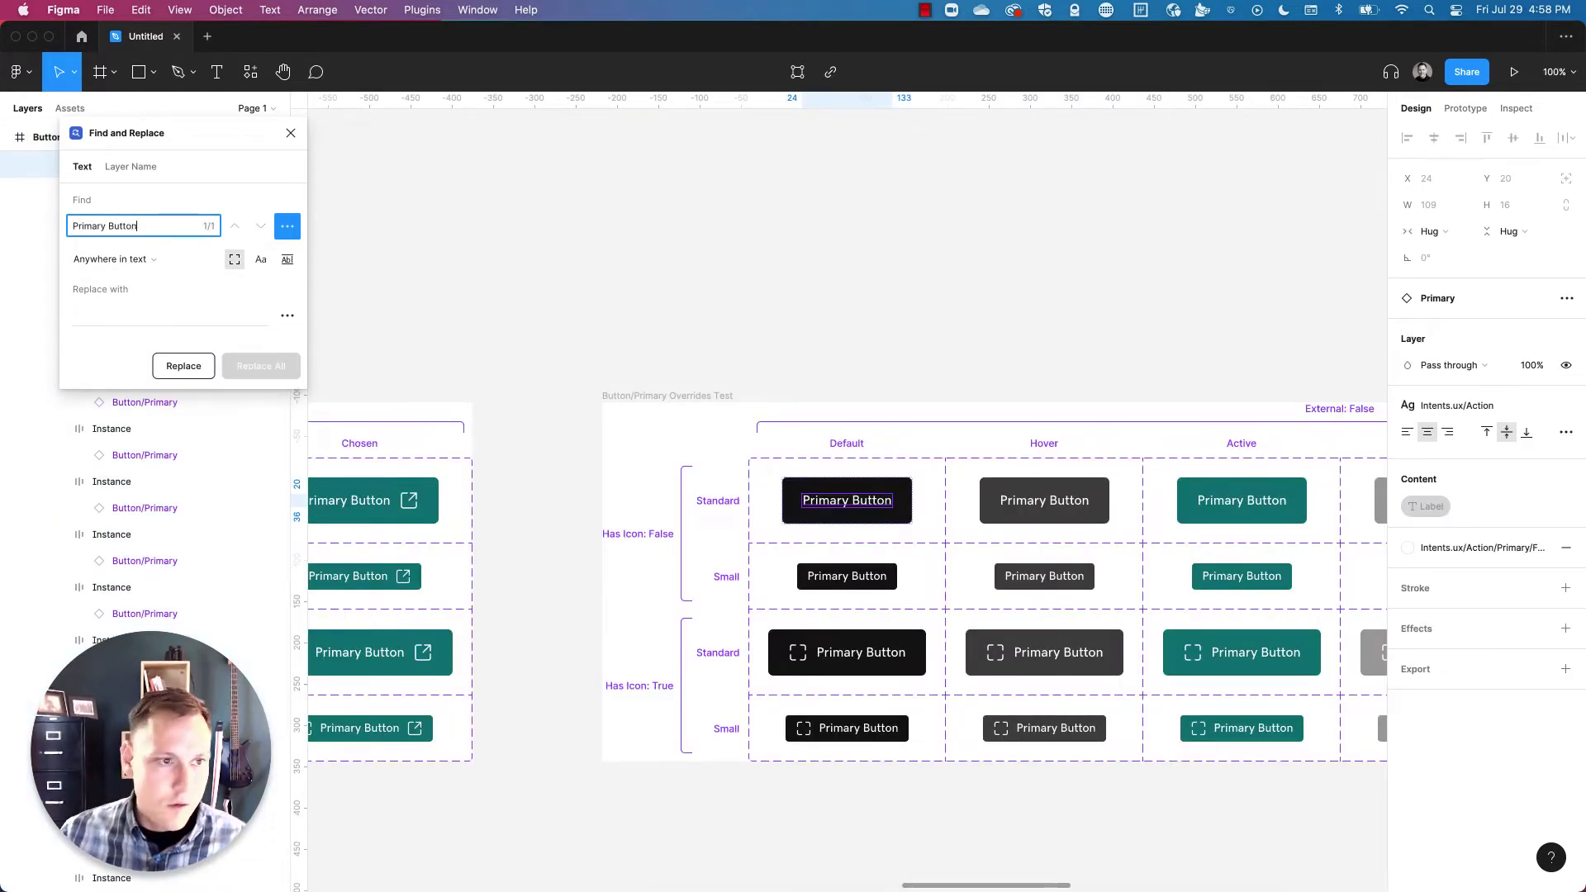
click(140, 323)
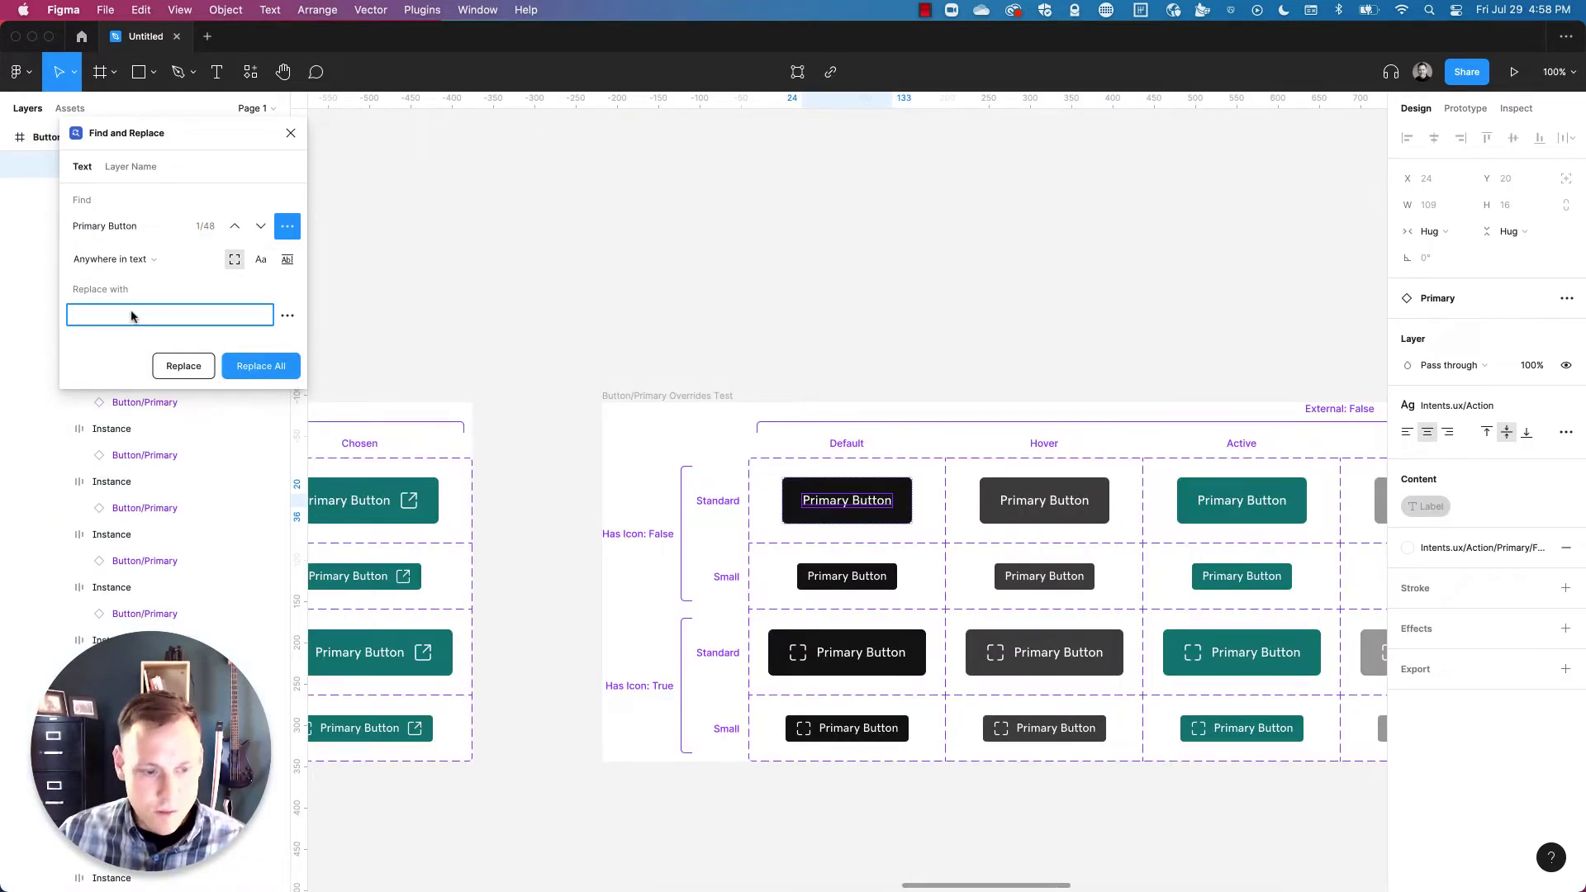
text(Overridden!)
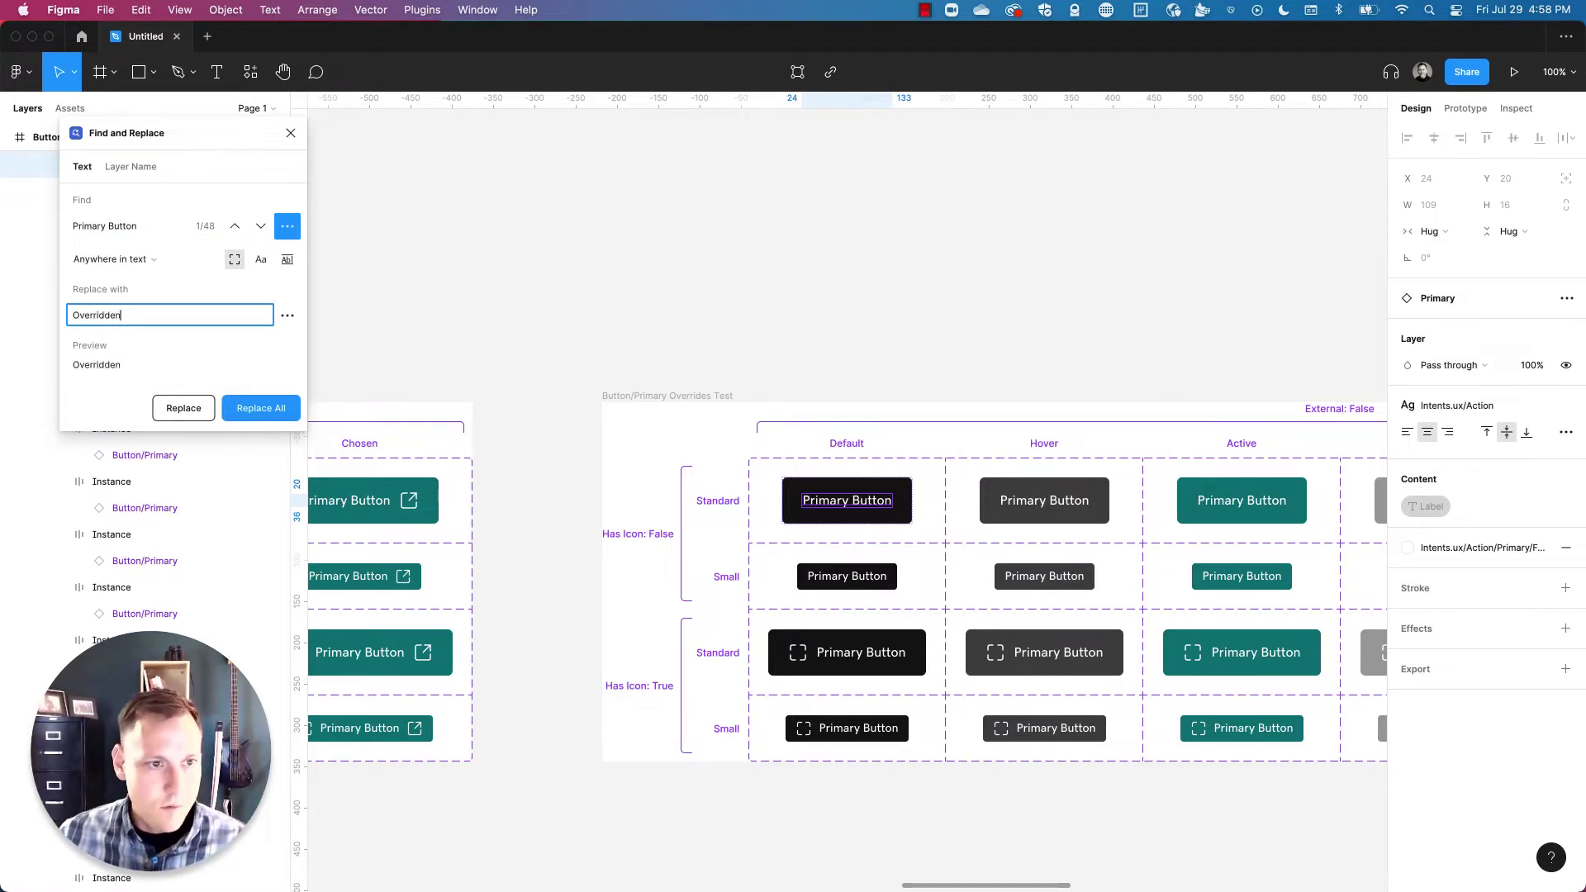
click(287, 318)
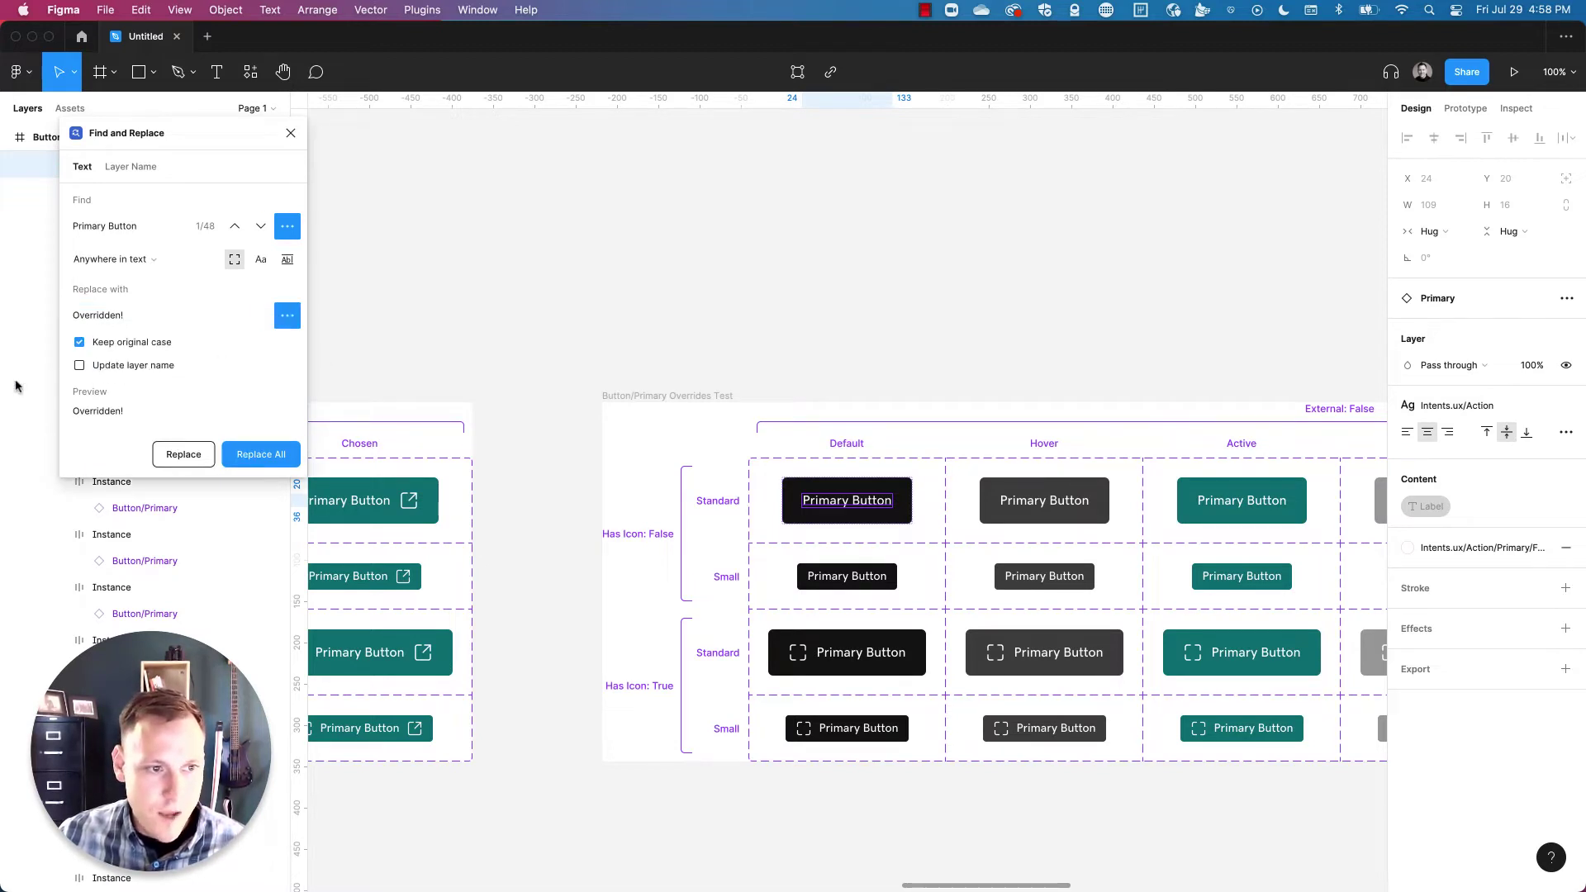
click(254, 455)
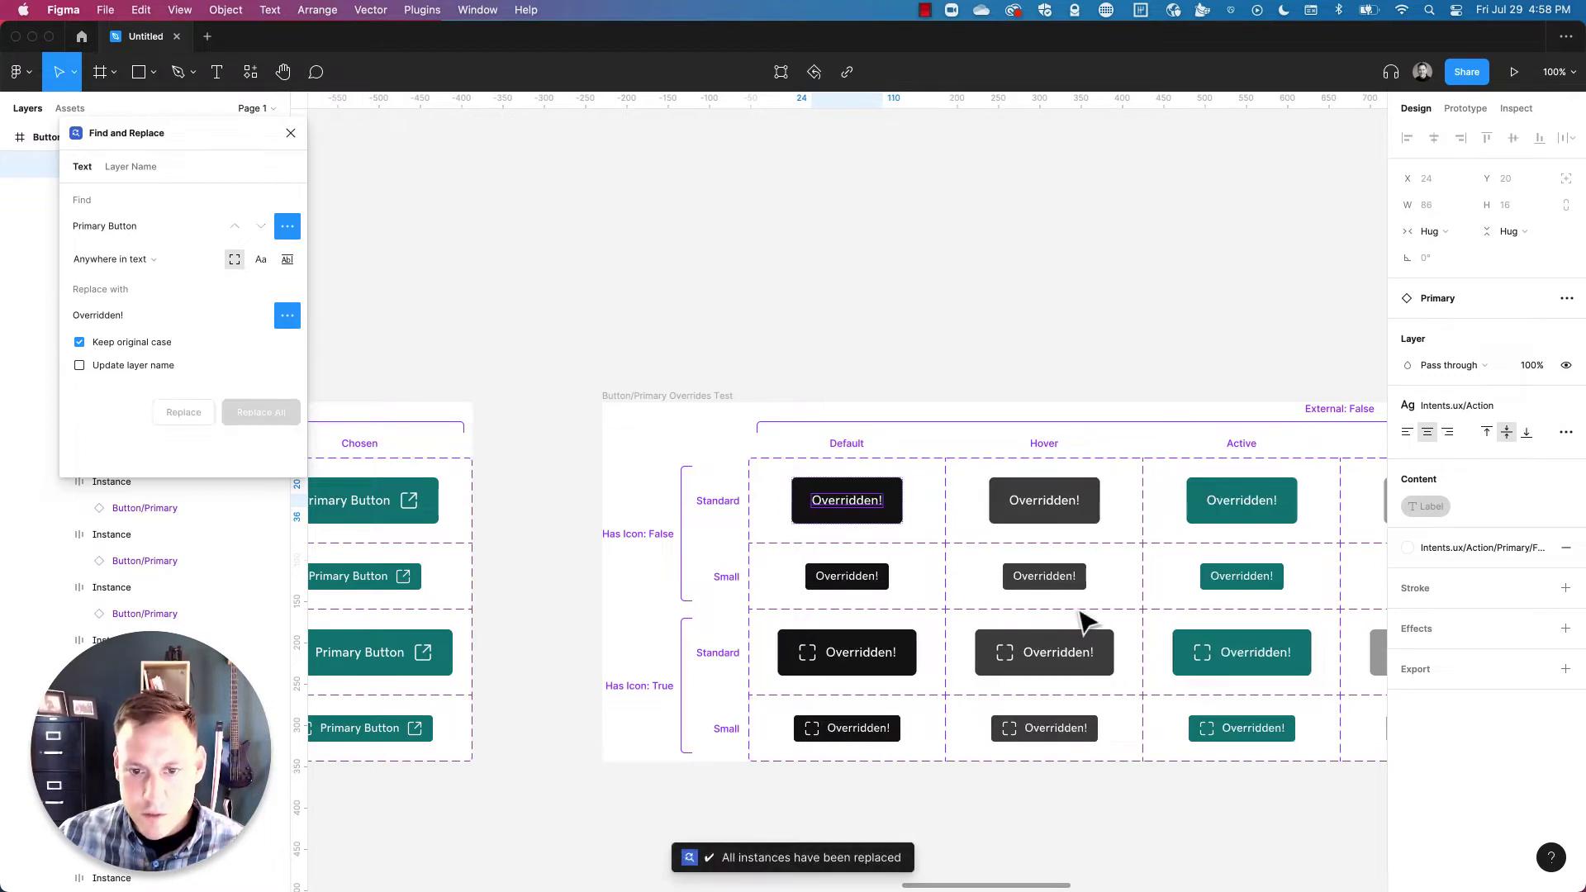
Review the button labels across all states in the Overrides Test table.
click(1311, 825)
scroll(994, 697, down, 2)
scroll(995, 697, right, 10)
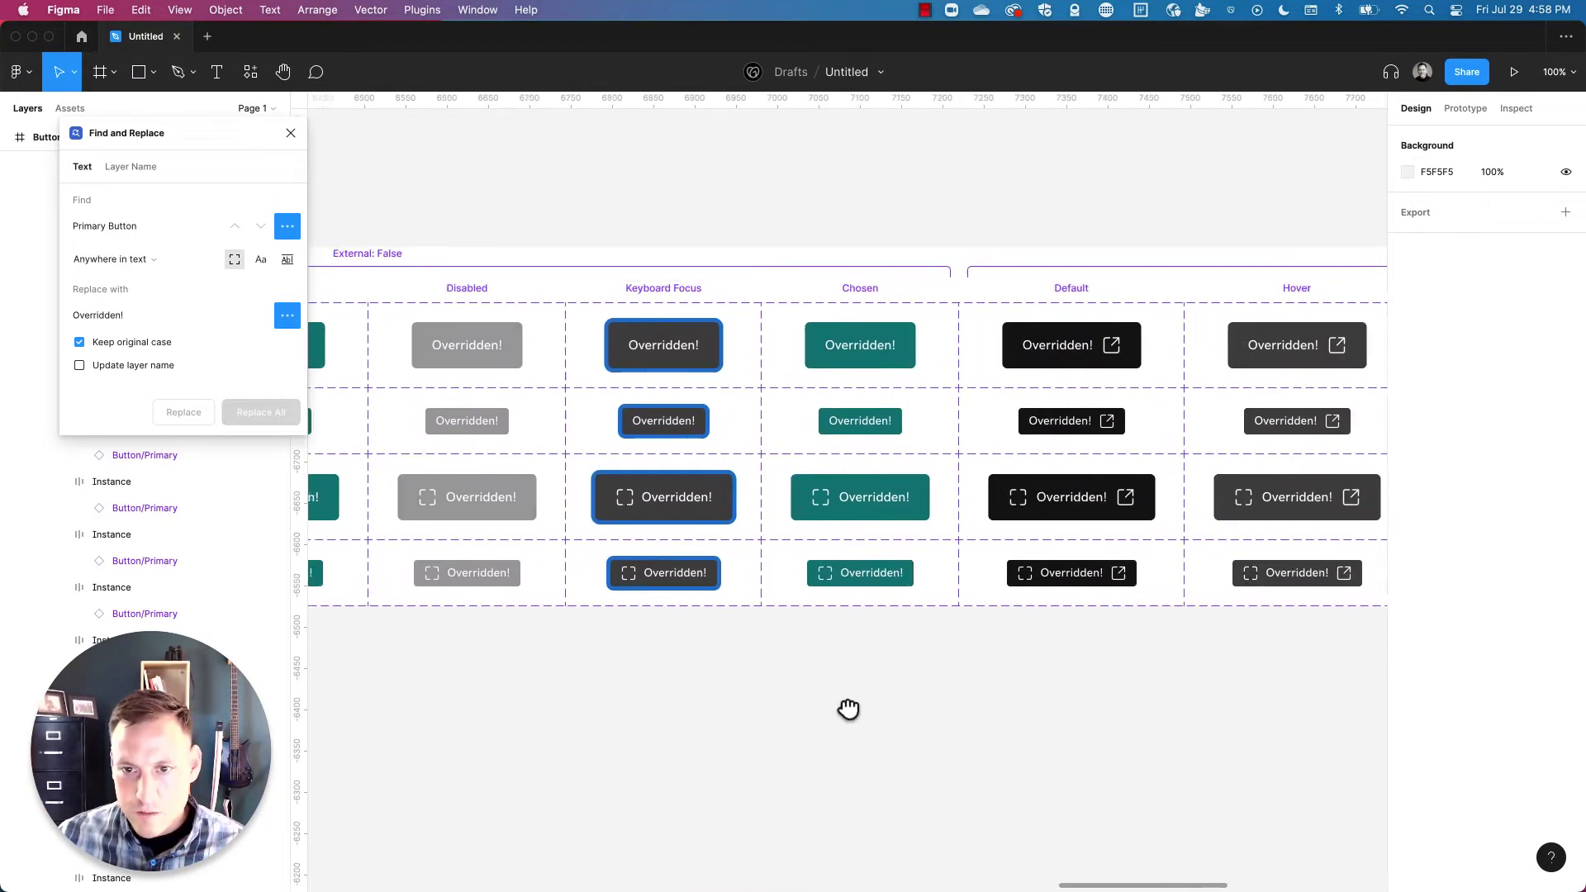
scroll(819, 706, right, 10)
scroll(1048, 690, down, 3)
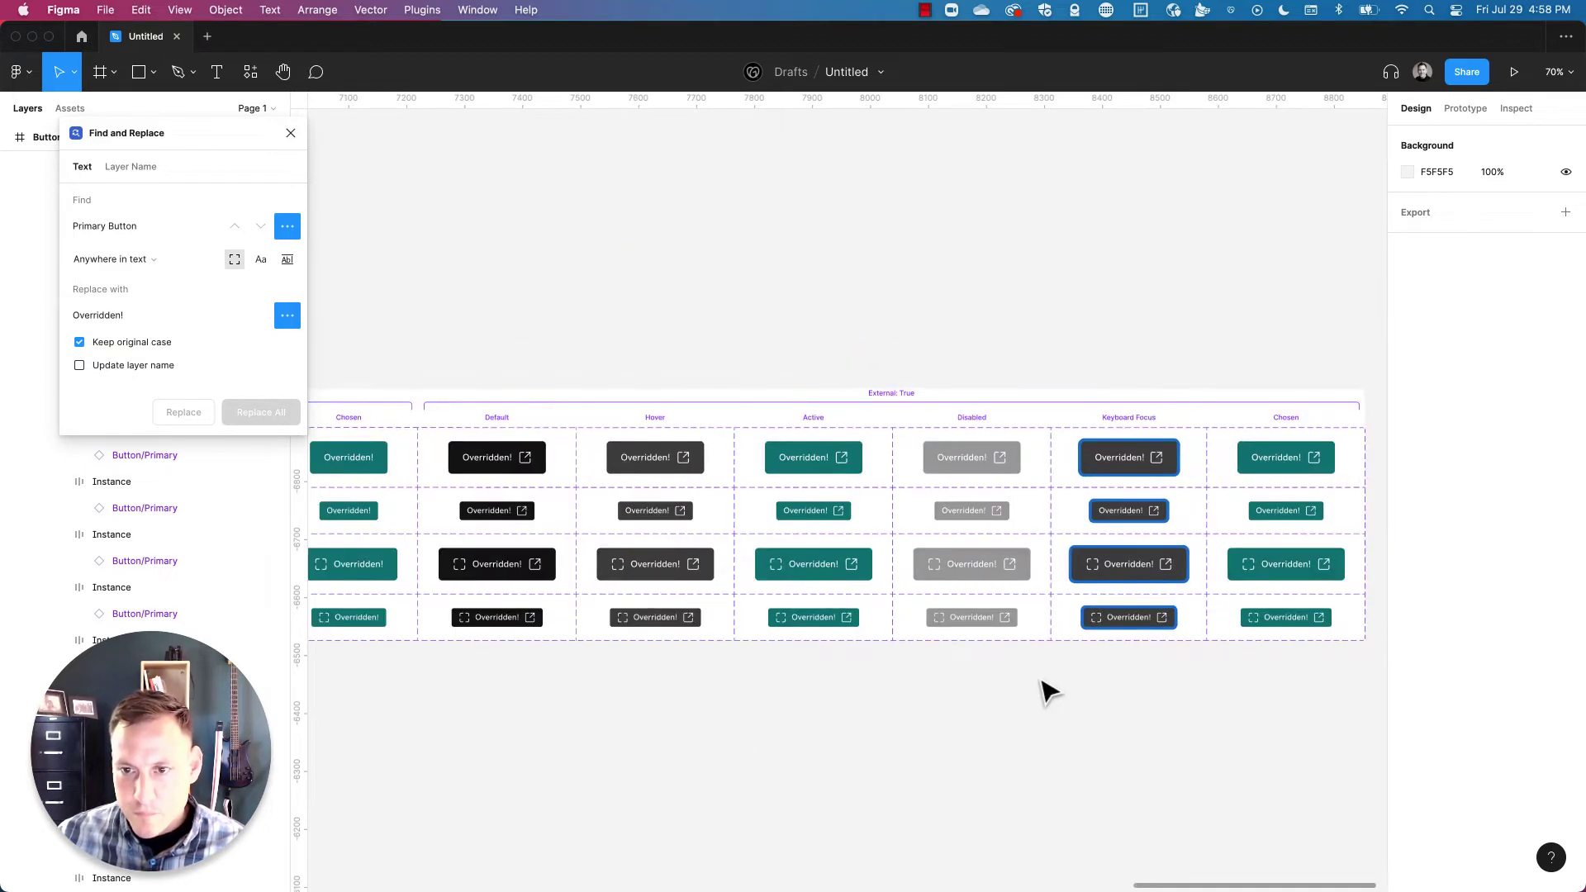
Select the icon inside the default Standard button with icon in the Overrides Test table and close the Find and Replace plugin.
scroll(825, 675, left, 15)
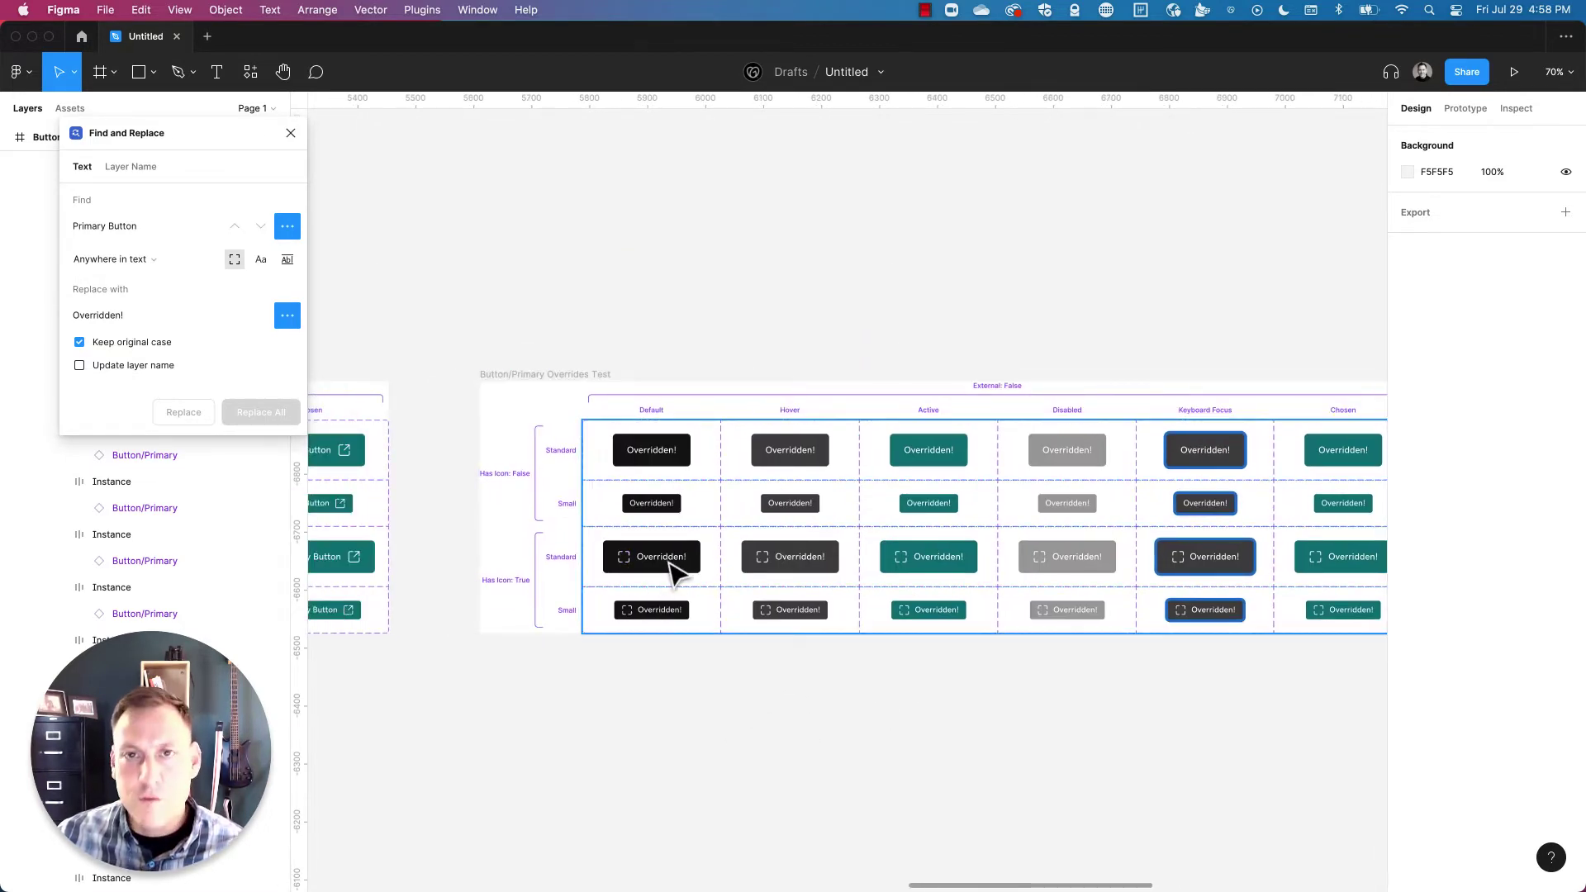
click(620, 568)
click(624, 558)
click(625, 559)
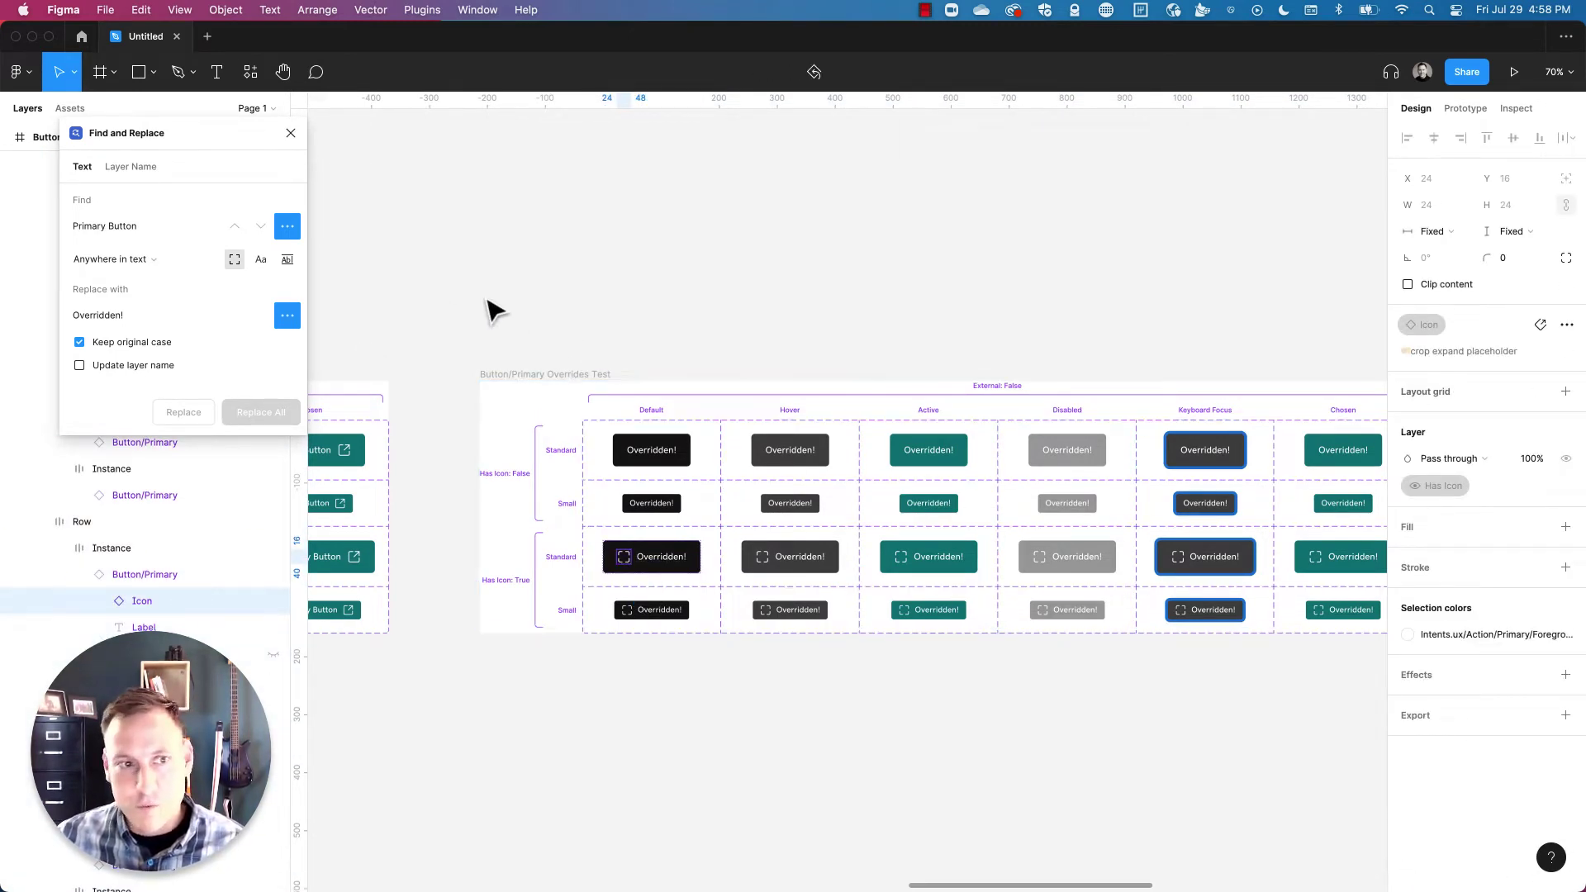
click(288, 132)
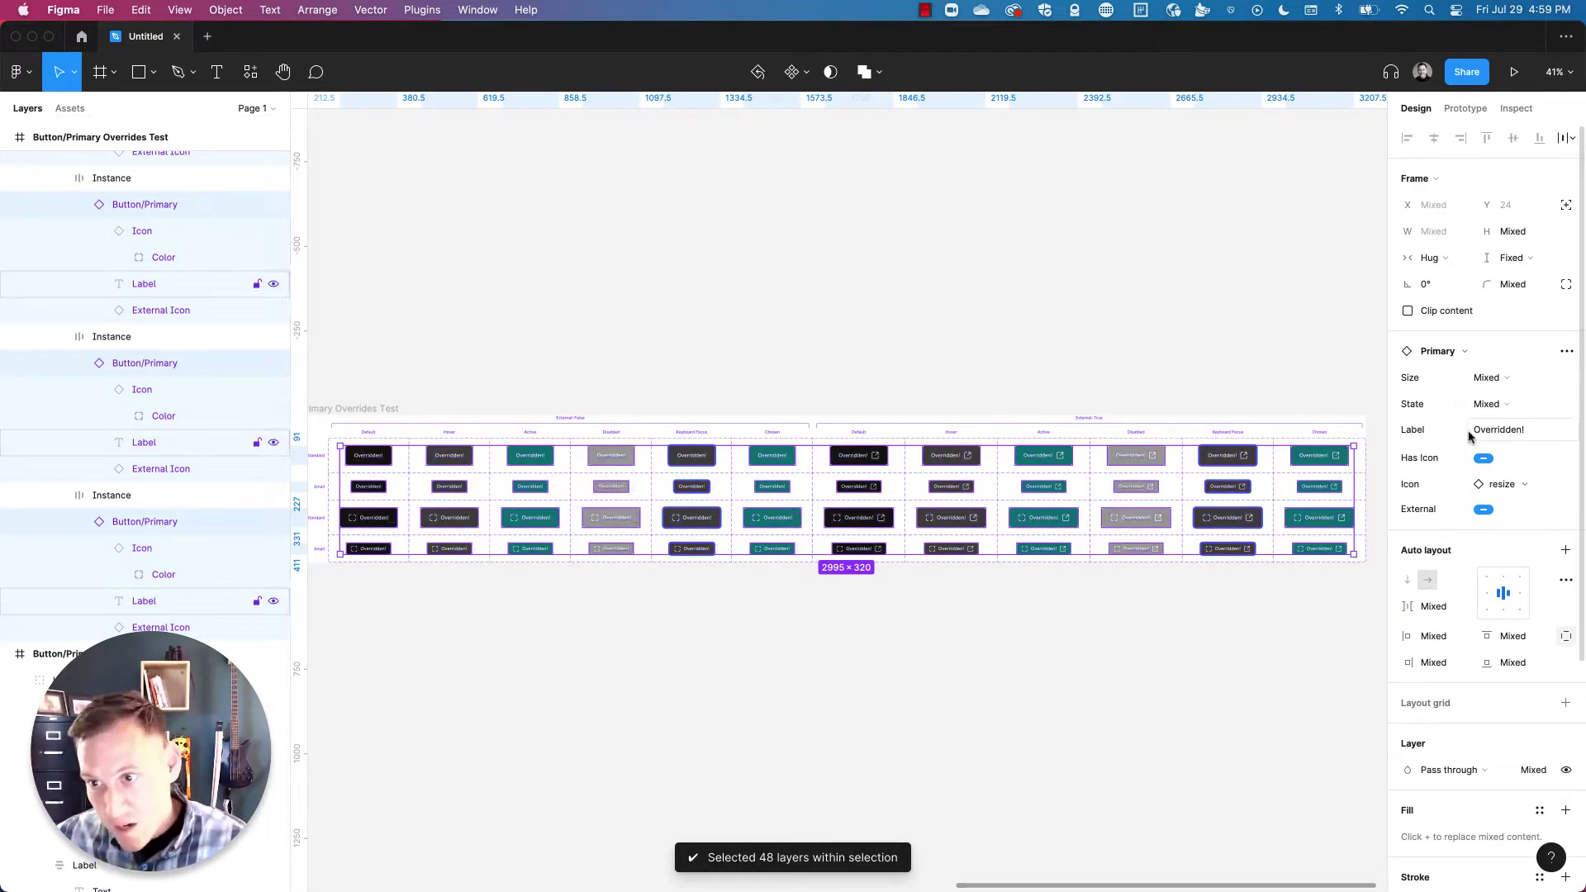
Swap the icon of all Button/Primary instances in the Overrides Test table to sm-business-filled.
click(1506, 487)
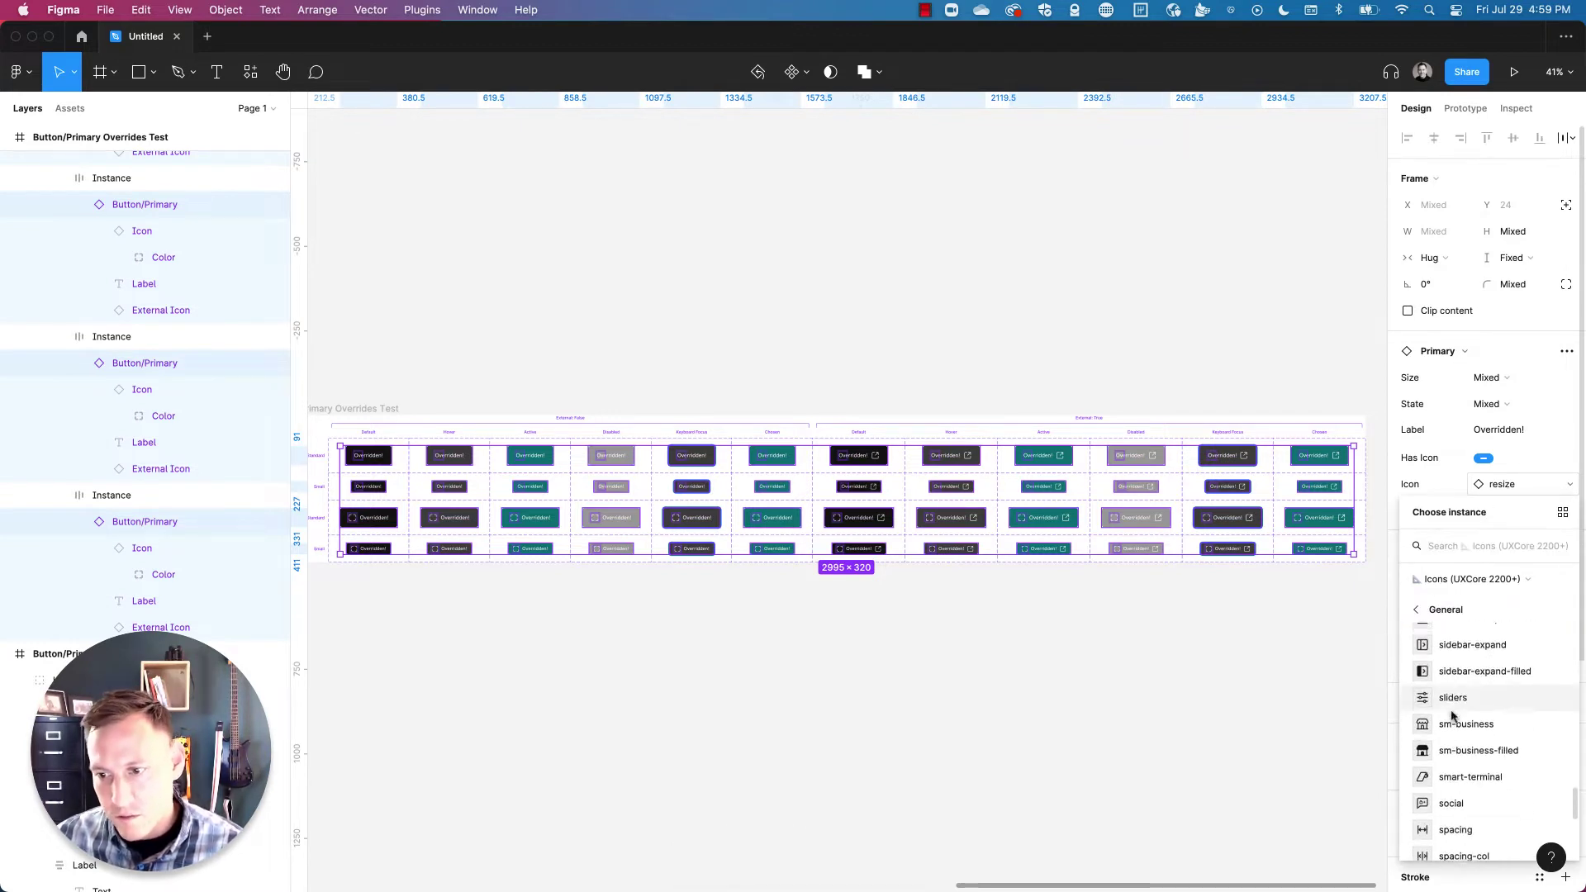
scroll(1445, 727, down, 1)
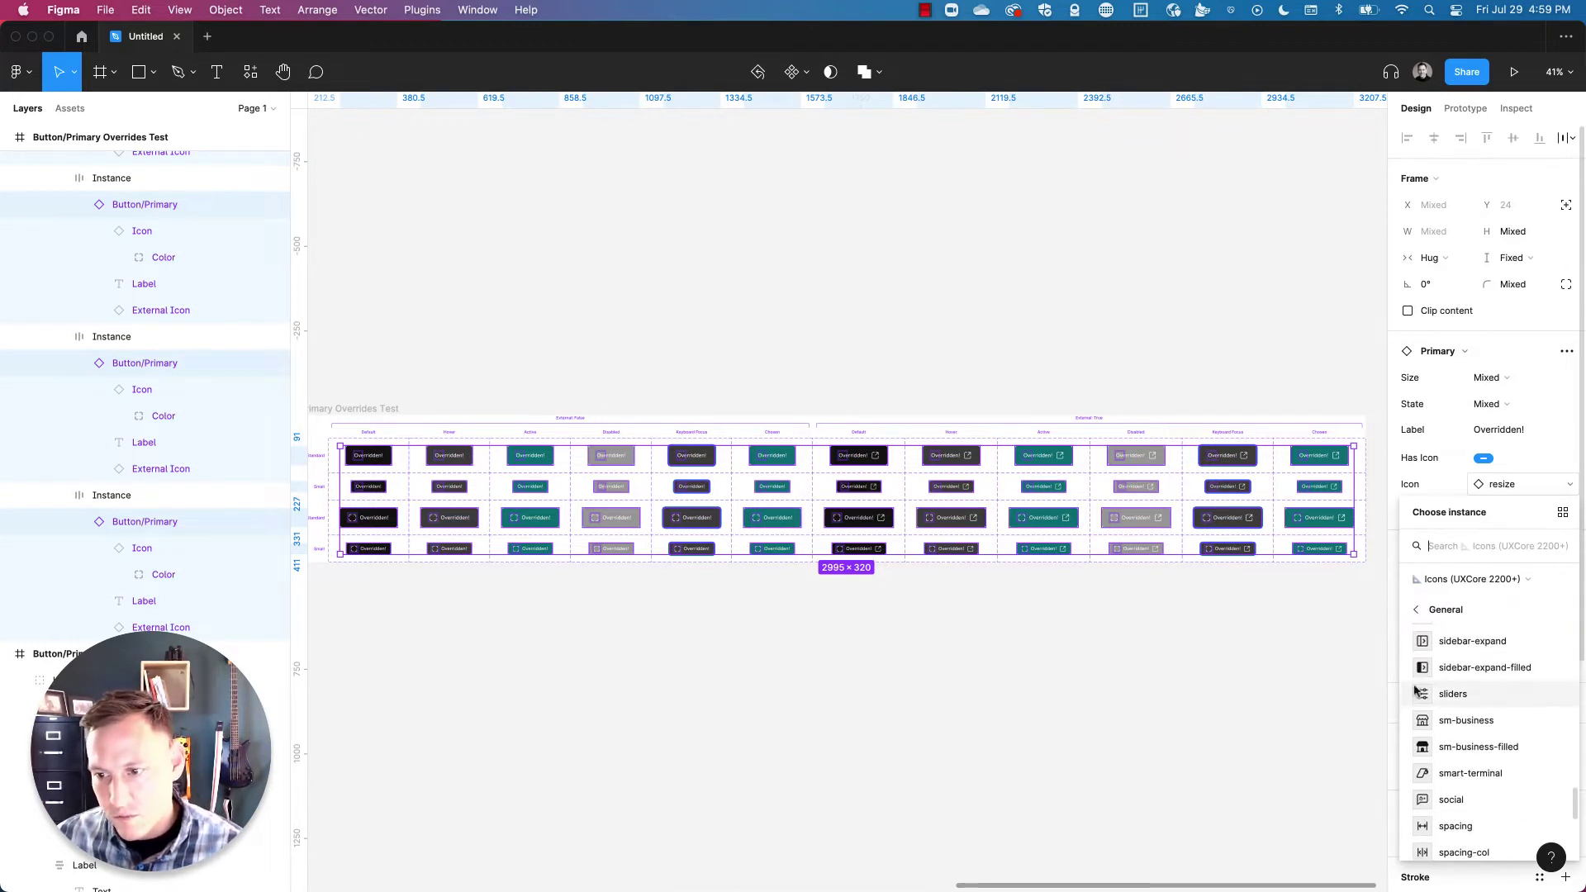
click(1422, 752)
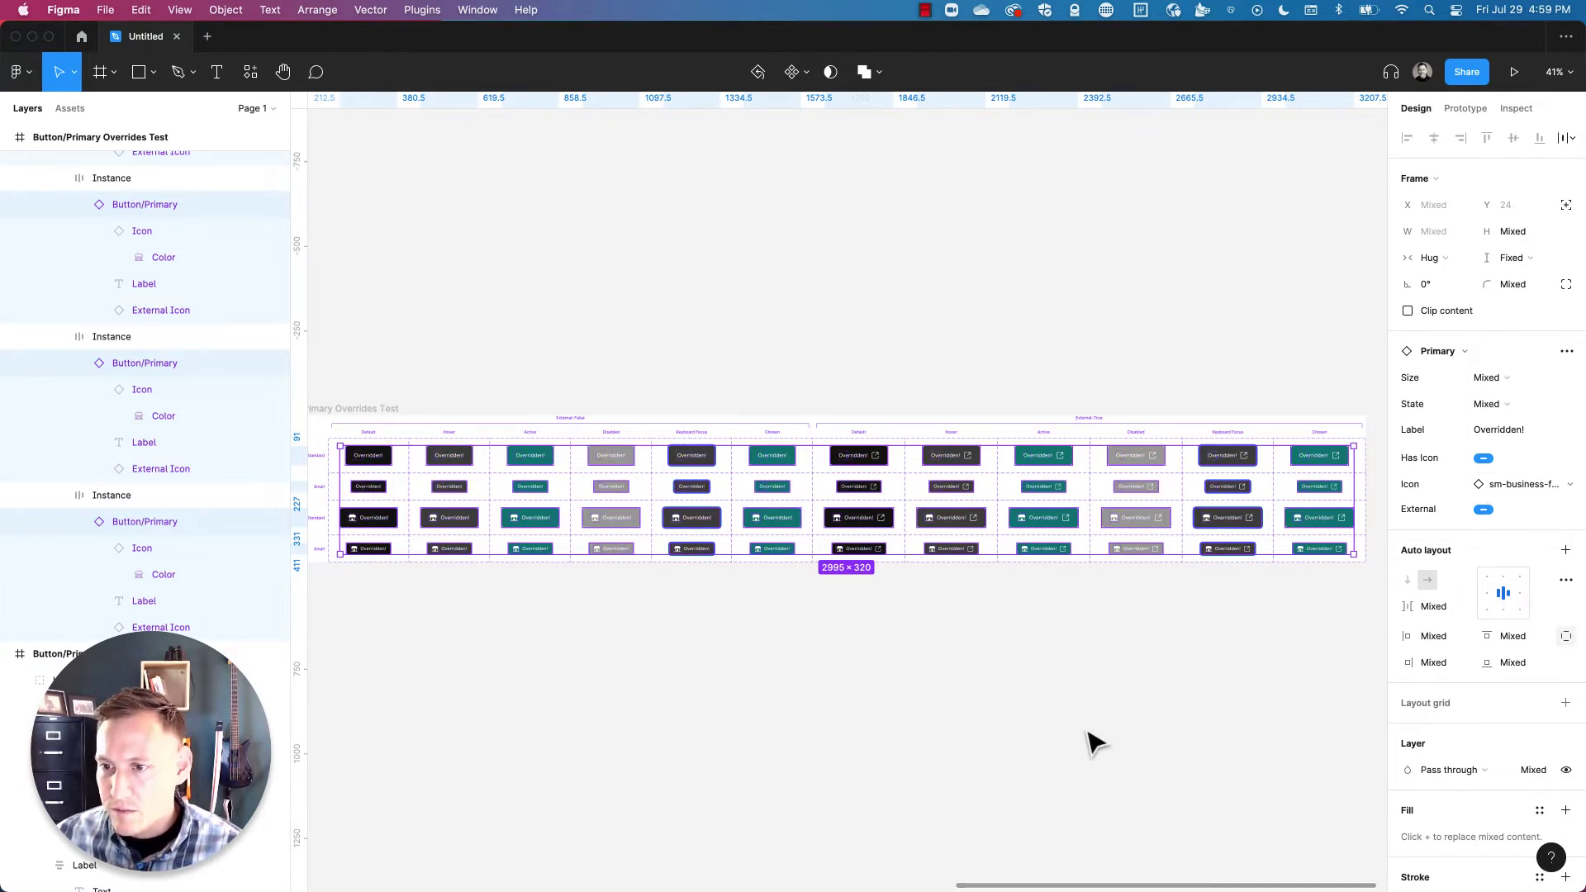
Examine the icons and labels across the Overrides Test table and compare them with the Defaults Test table.
click(751, 709)
scroll(520, 539, up, 1)
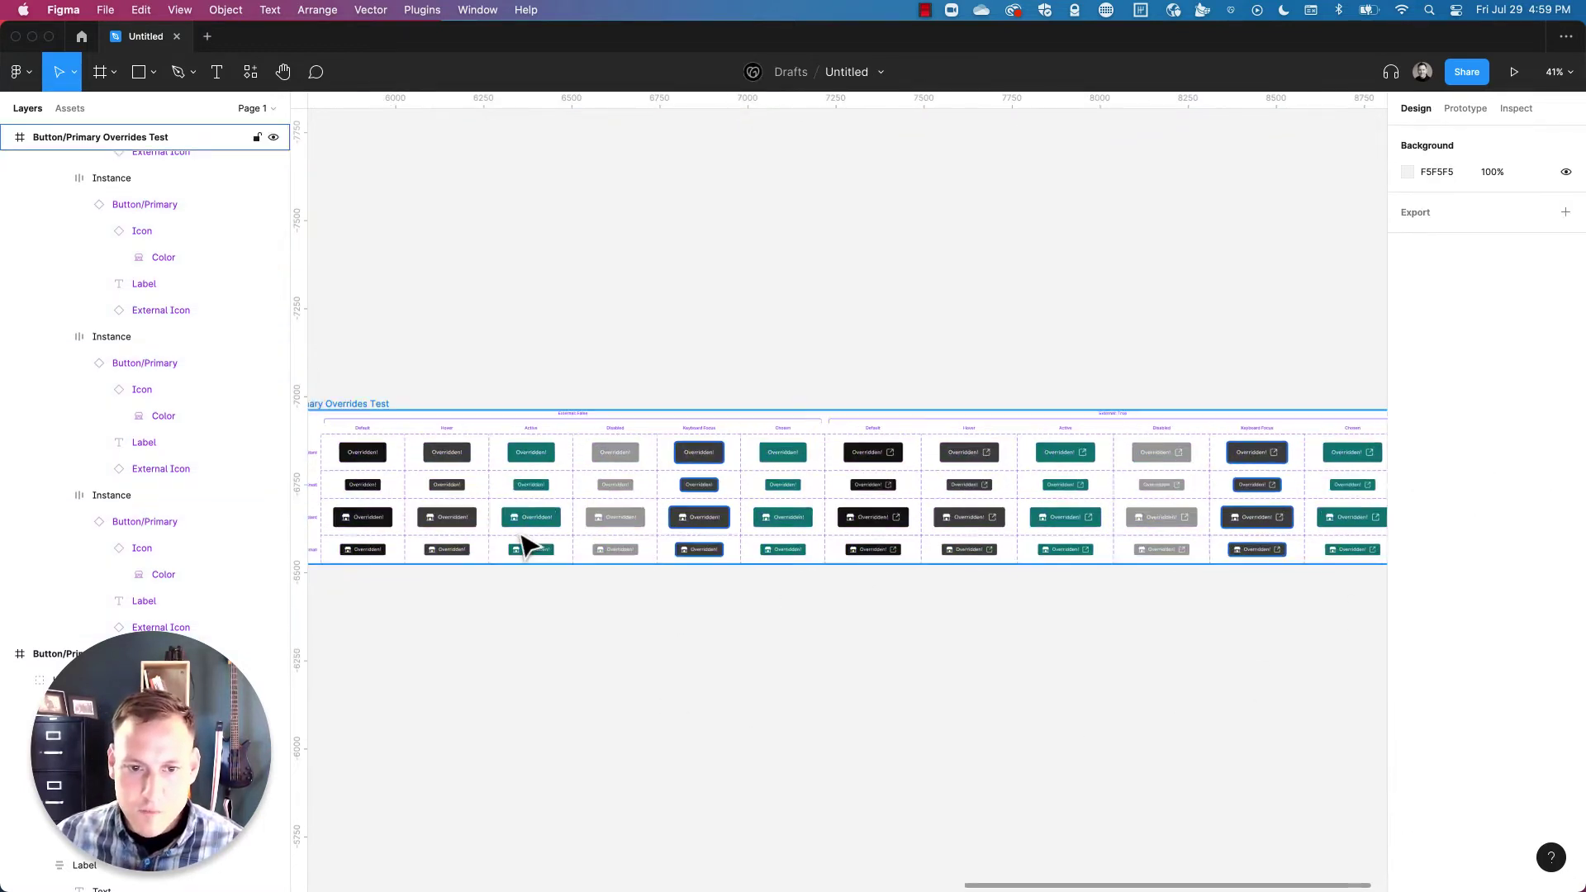
drag(1147, 704, 1112, 672)
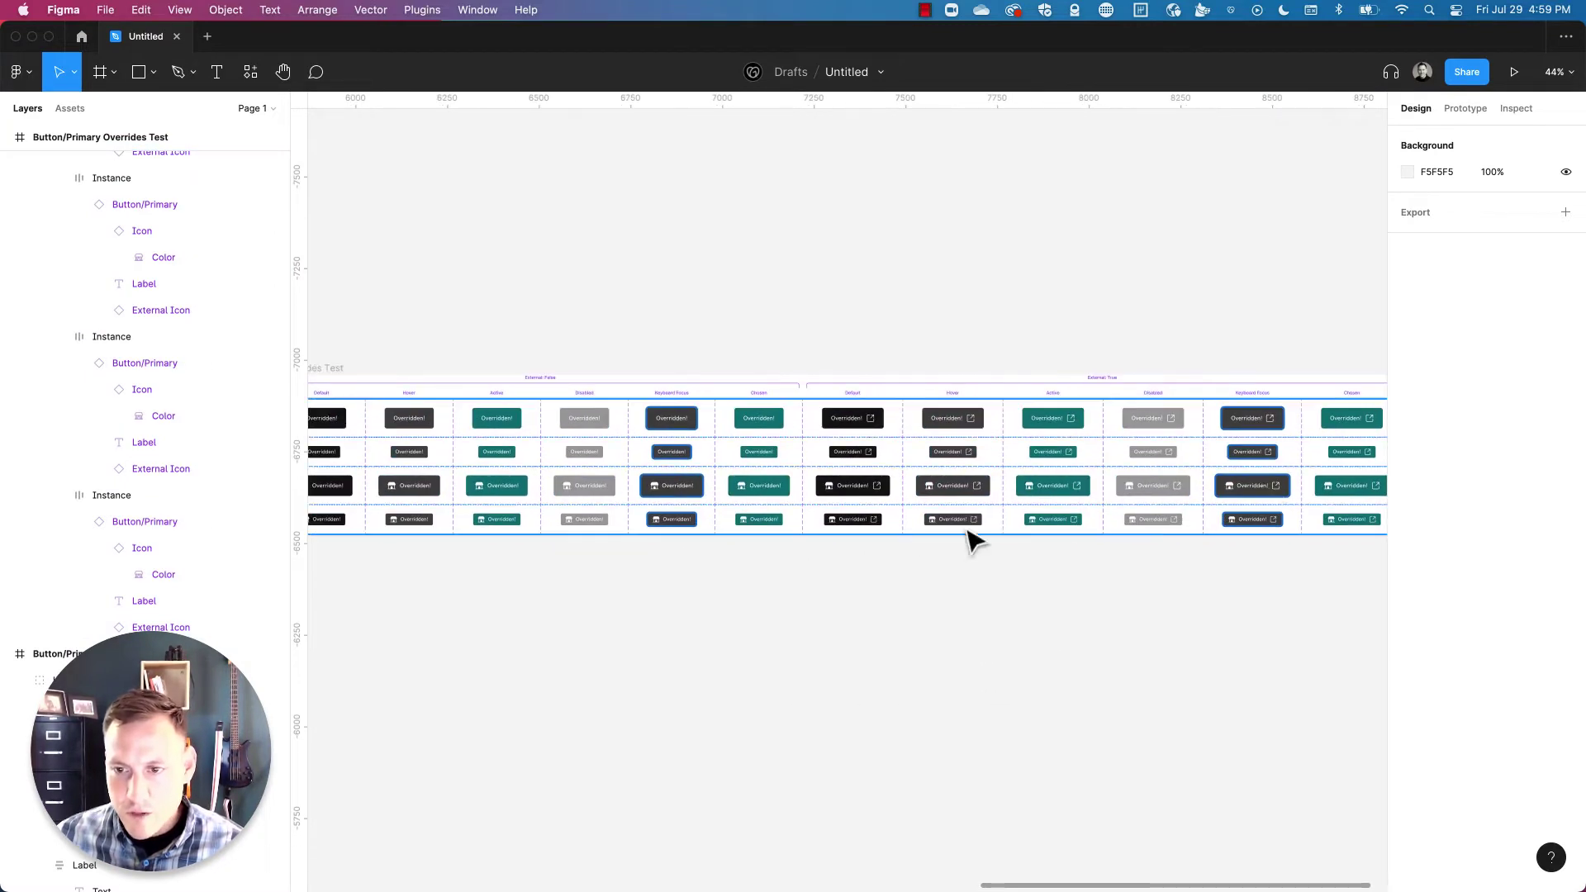
scroll(1206, 578, left, 10)
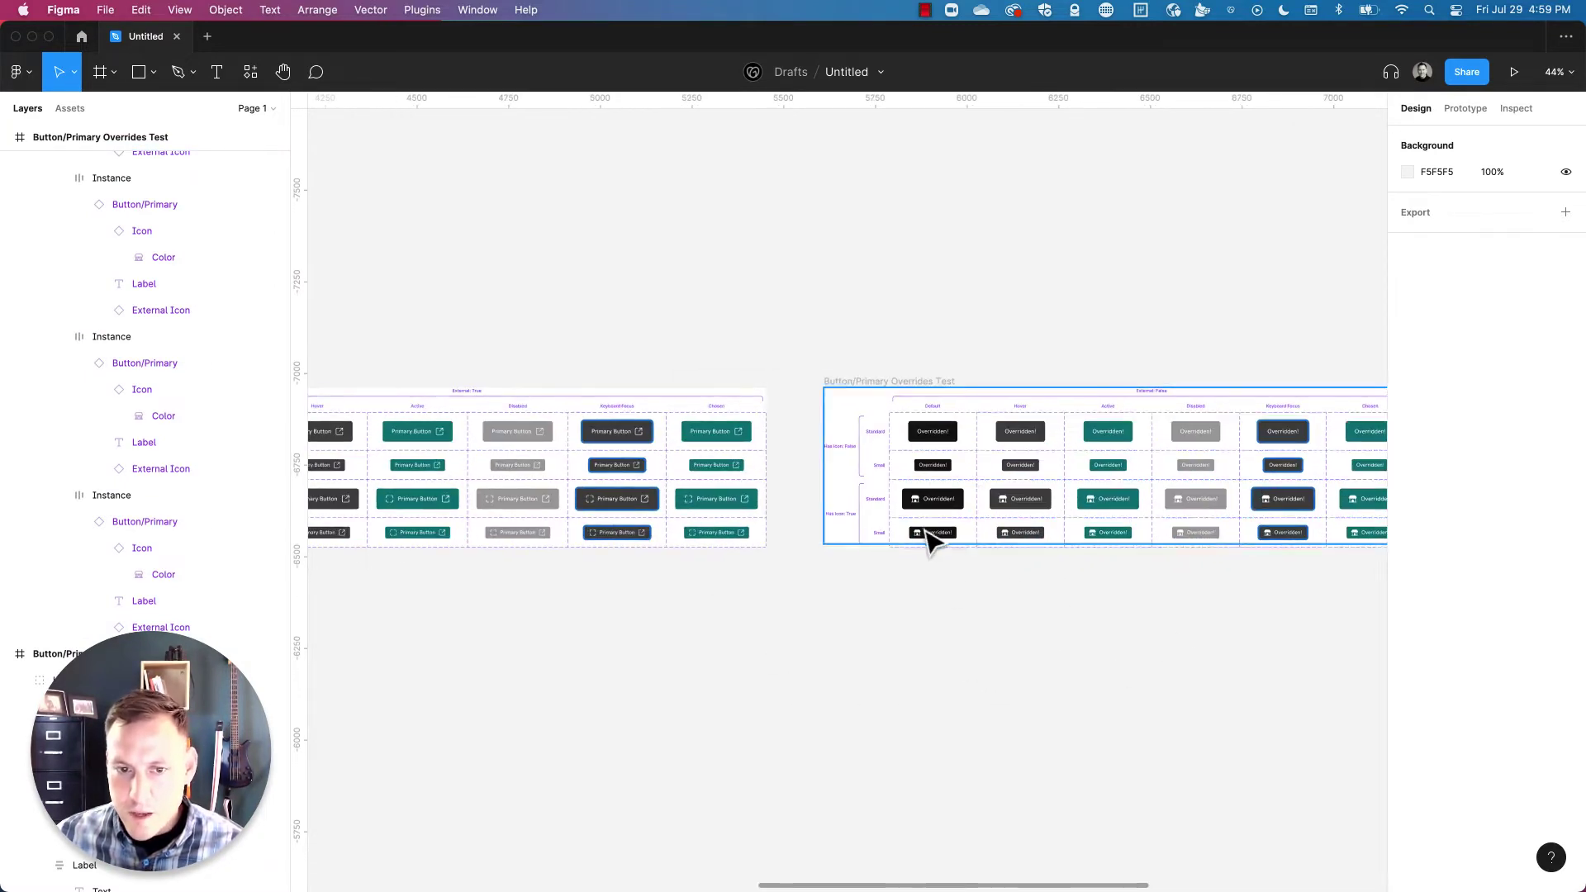
scroll(896, 549, left, 10)
scroll(1110, 561, right, 10)
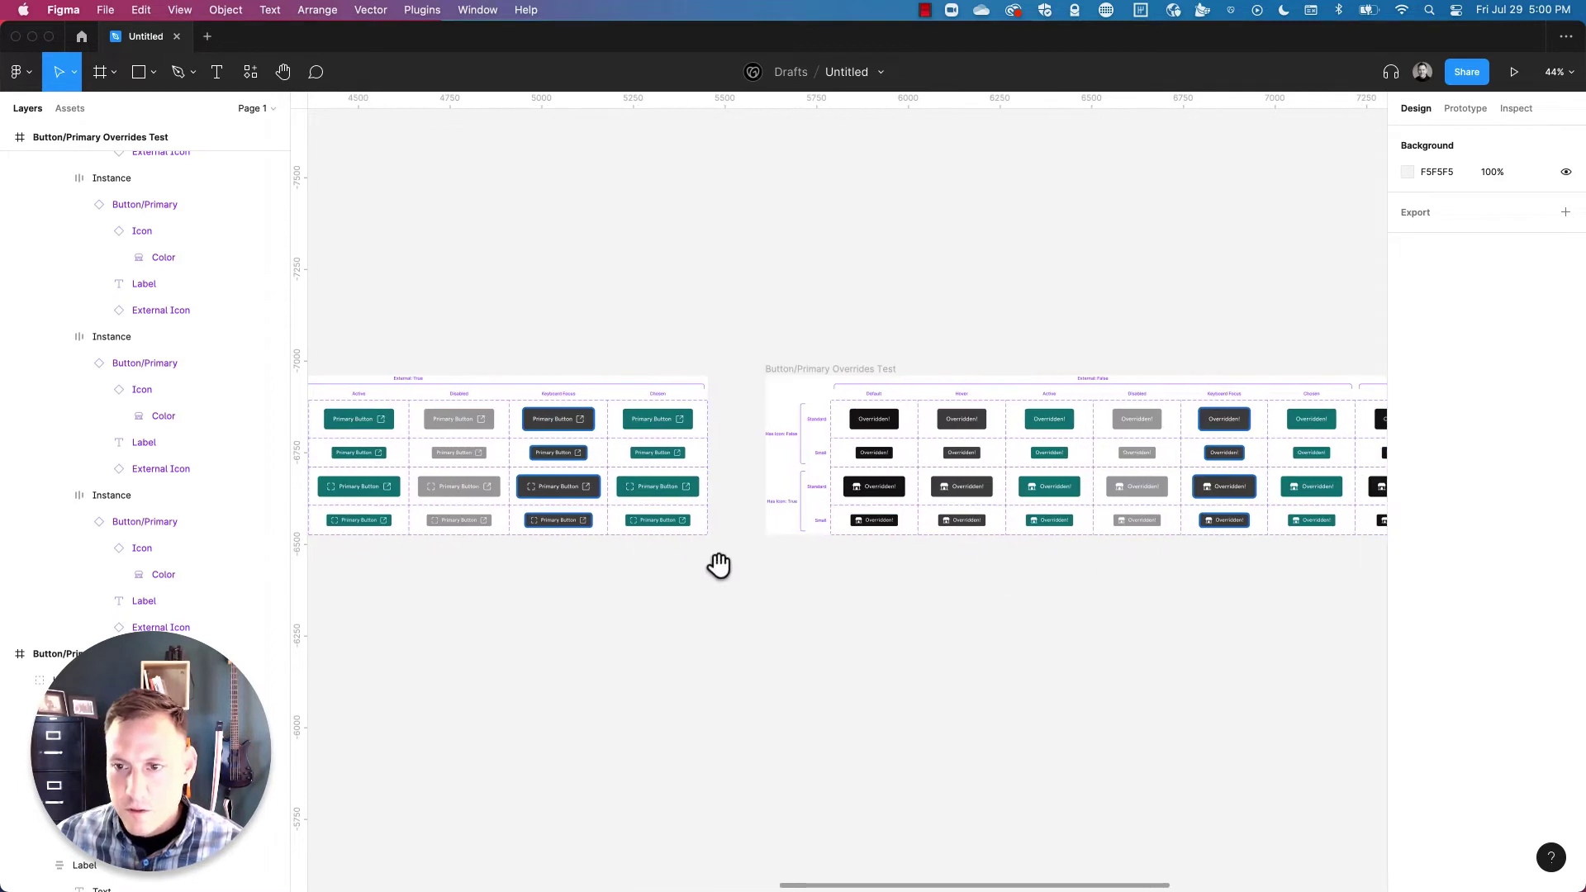
scroll(786, 300, left, 10)
scroll(571, 259, left, 20)
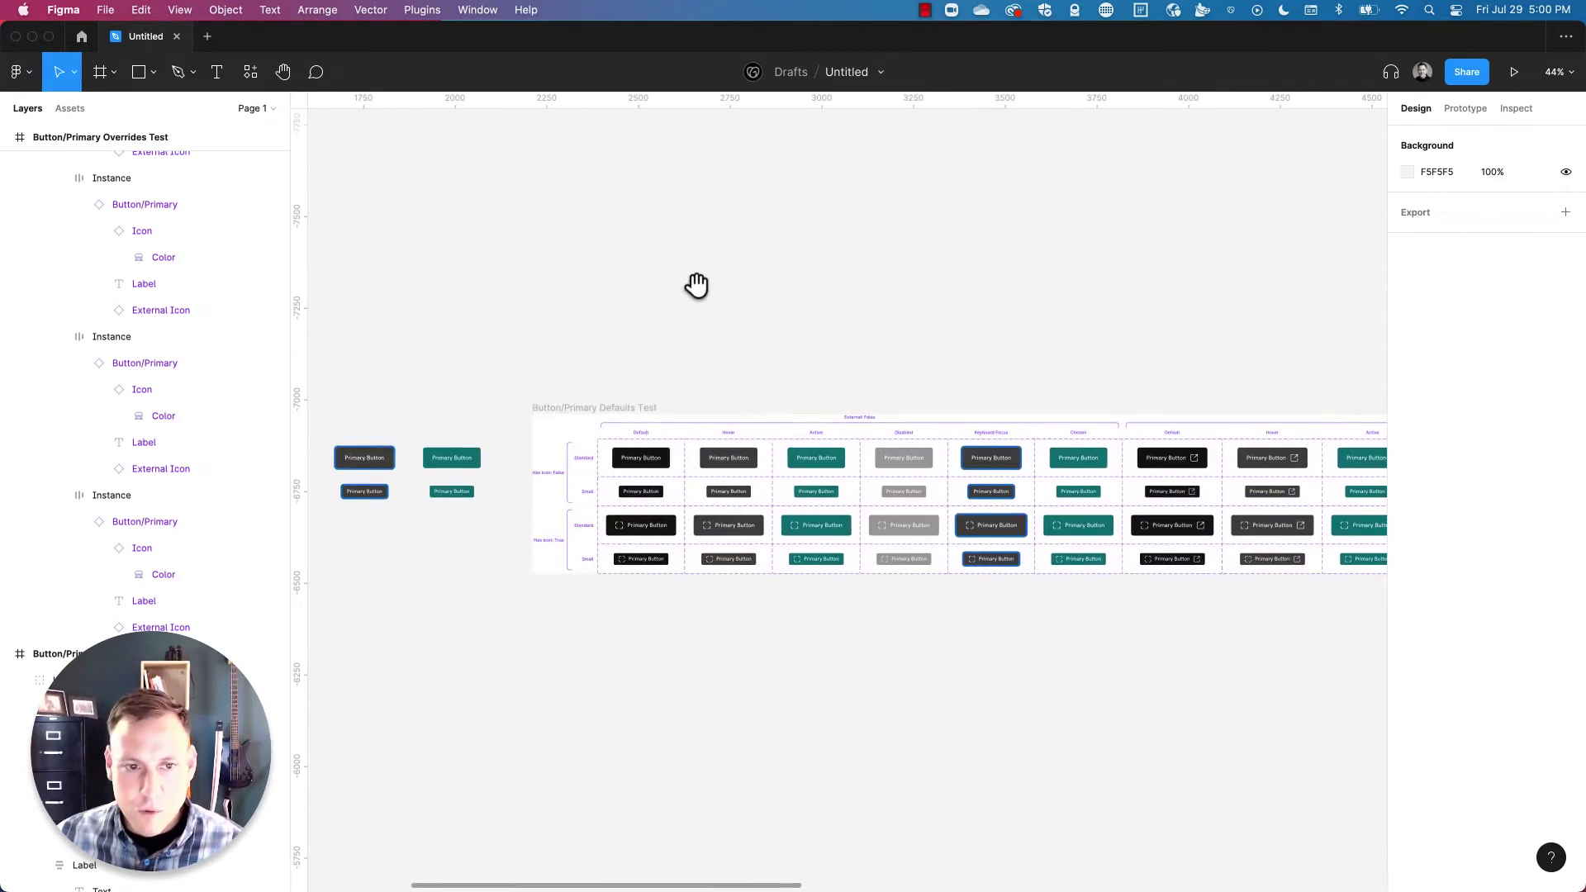
Add a UX Documentation Section Title above the Defaults Test frame and set its text to "Defaults Regression Test".
click(69, 108)
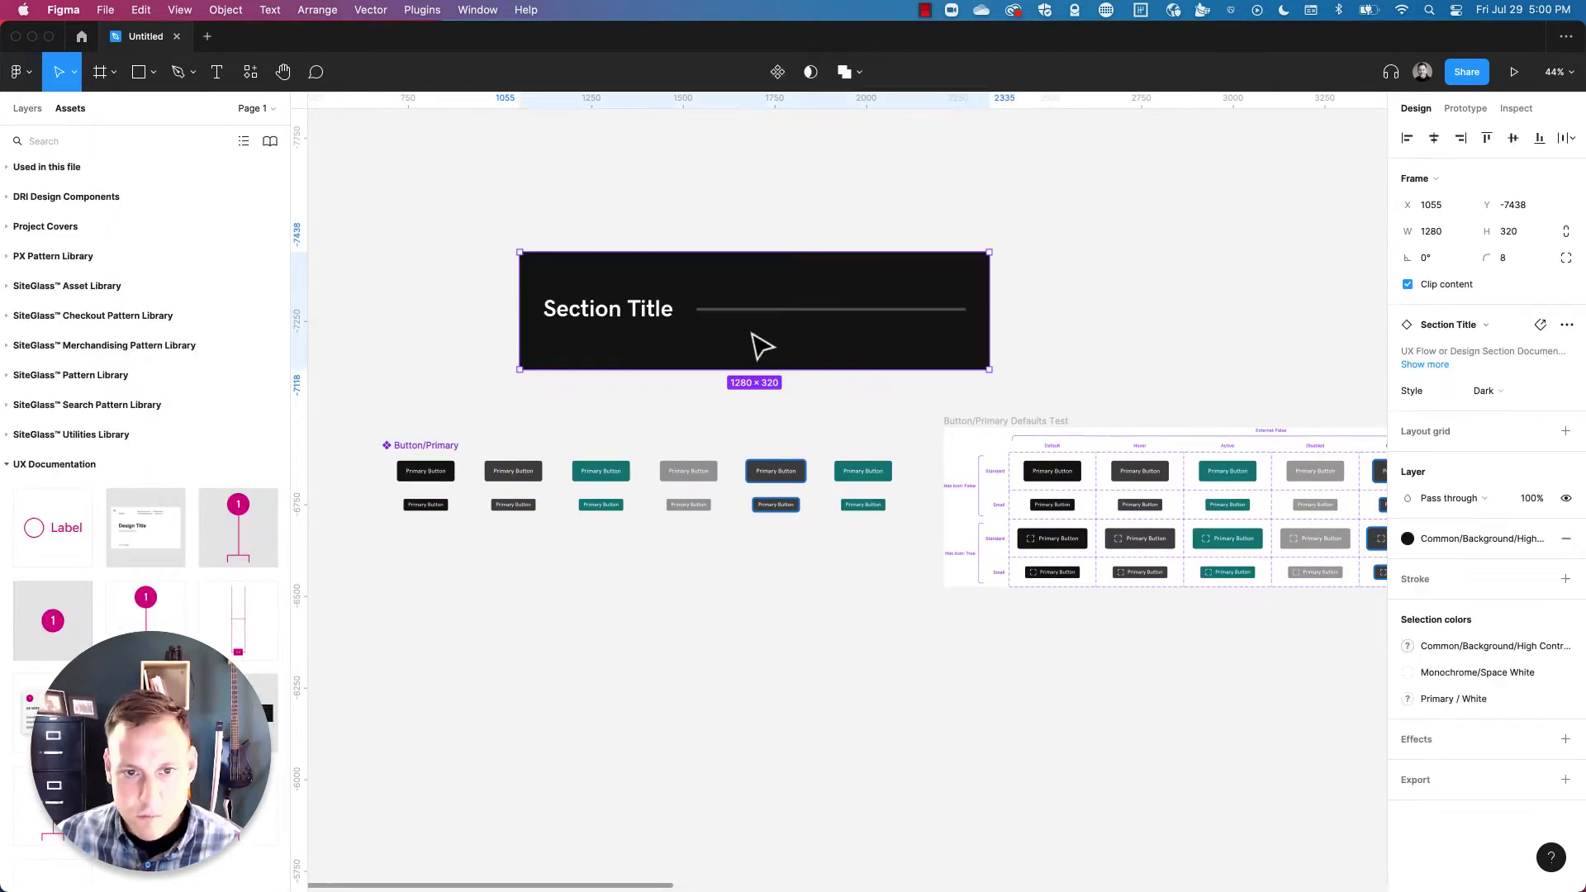
drag(751, 332, 1100, 343)
double_click(1063, 322)
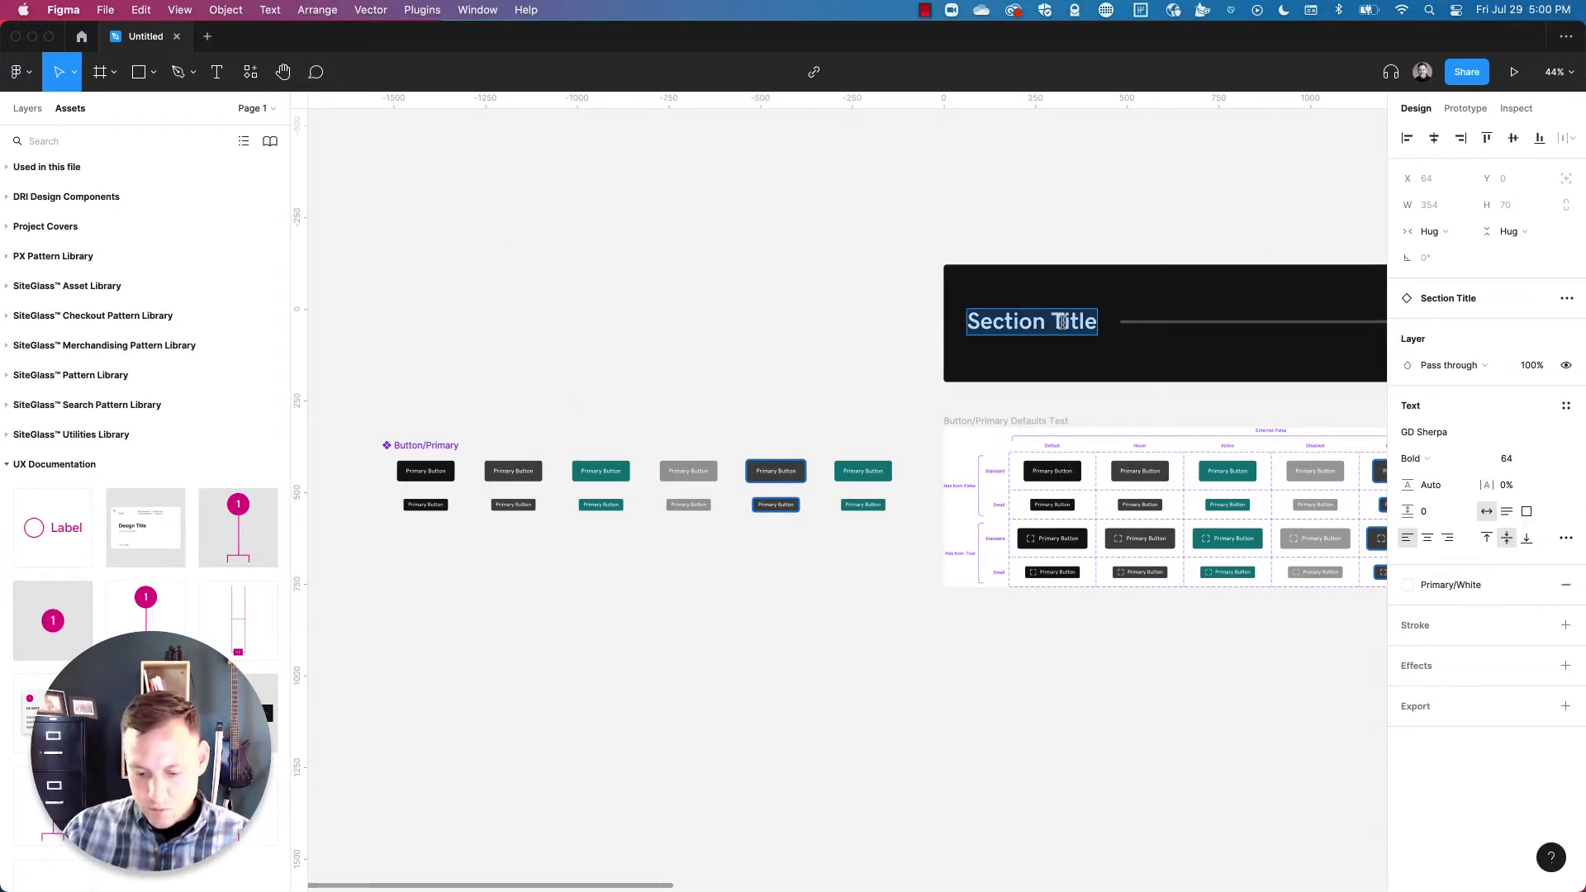
text(Pr)
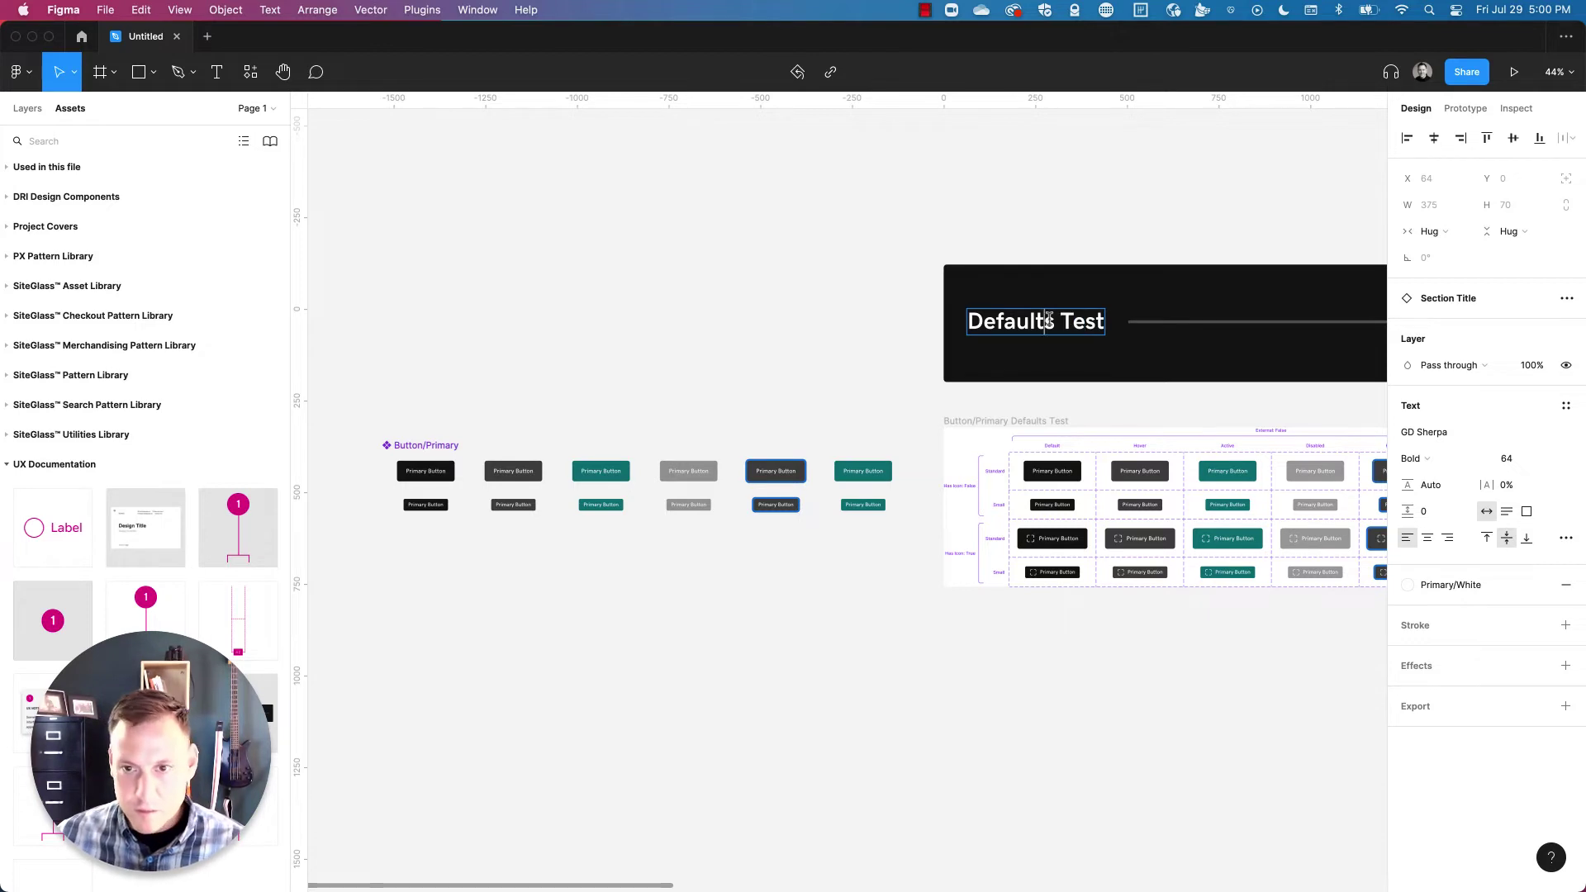
text(Regression)
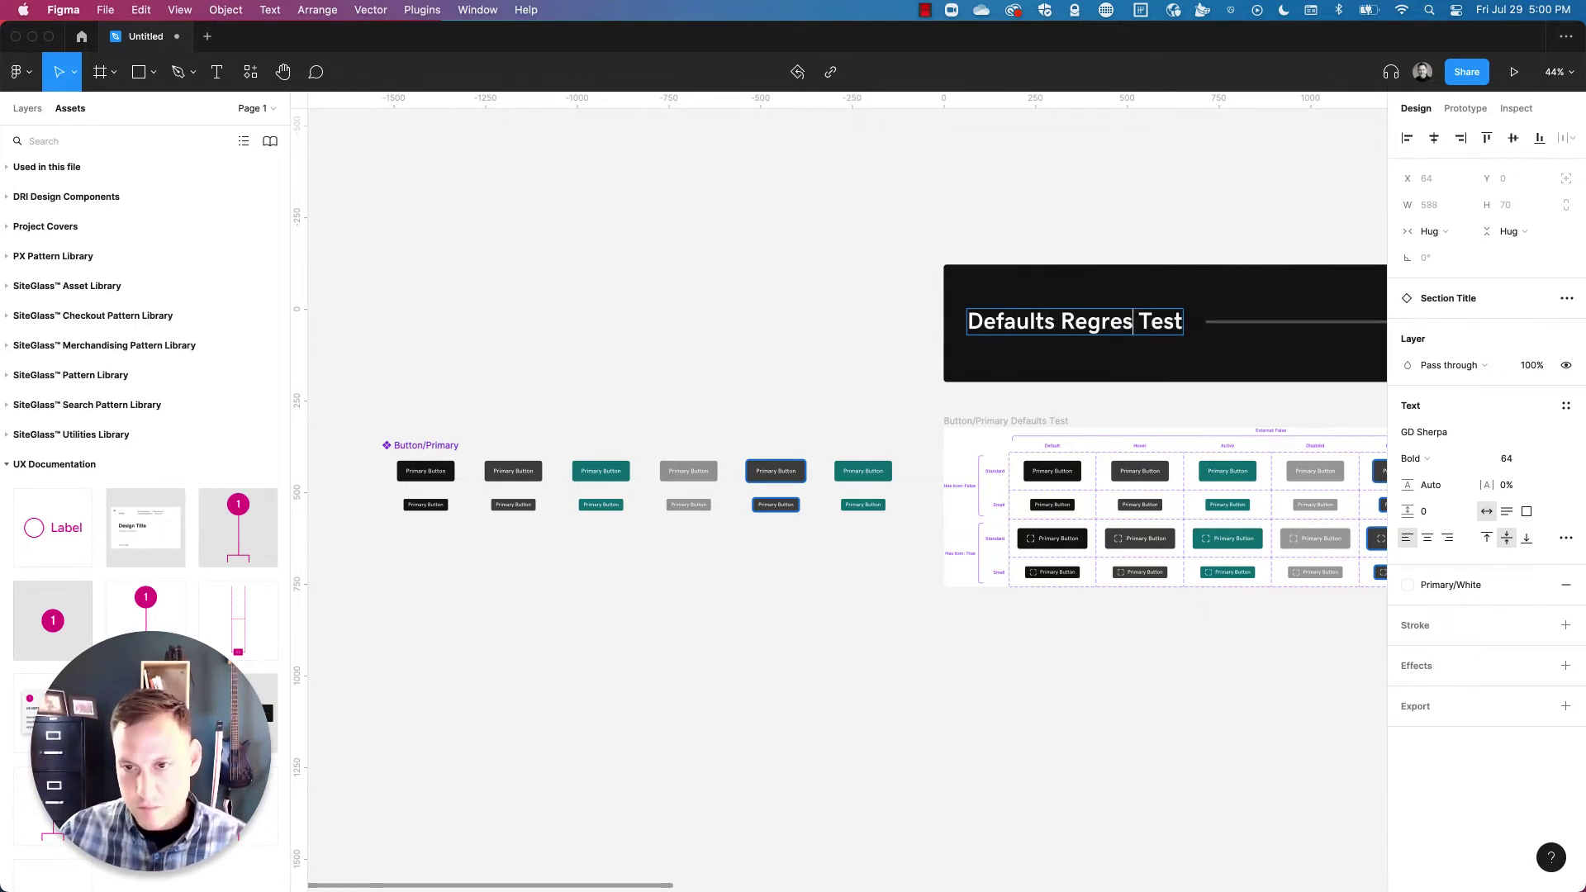
key(super+a)
click(973, 233)
click(974, 234)
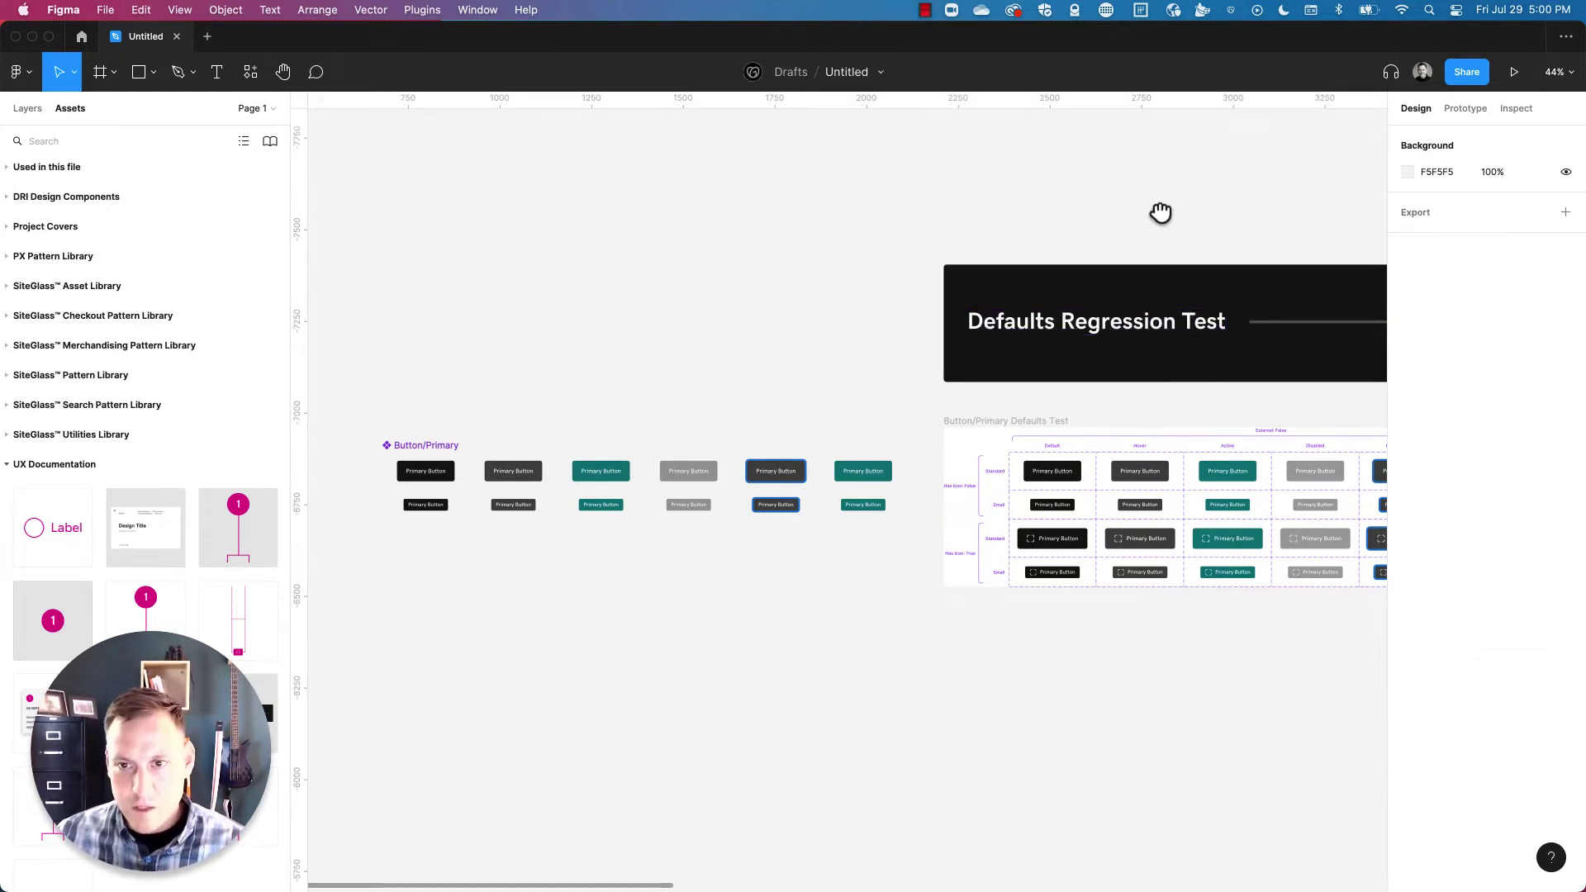
Widen the section title to 3243 to match the Defaults Test frame and place a copy above the Overrides Test frame.
drag(1381, 213, 676, 223)
click(679, 324)
drag(702, 322, 1083, 358)
scroll(1172, 300, down, 5)
click(1125, 619)
alt+drag(923, 309, 1265, 284)
click(1246, 241)
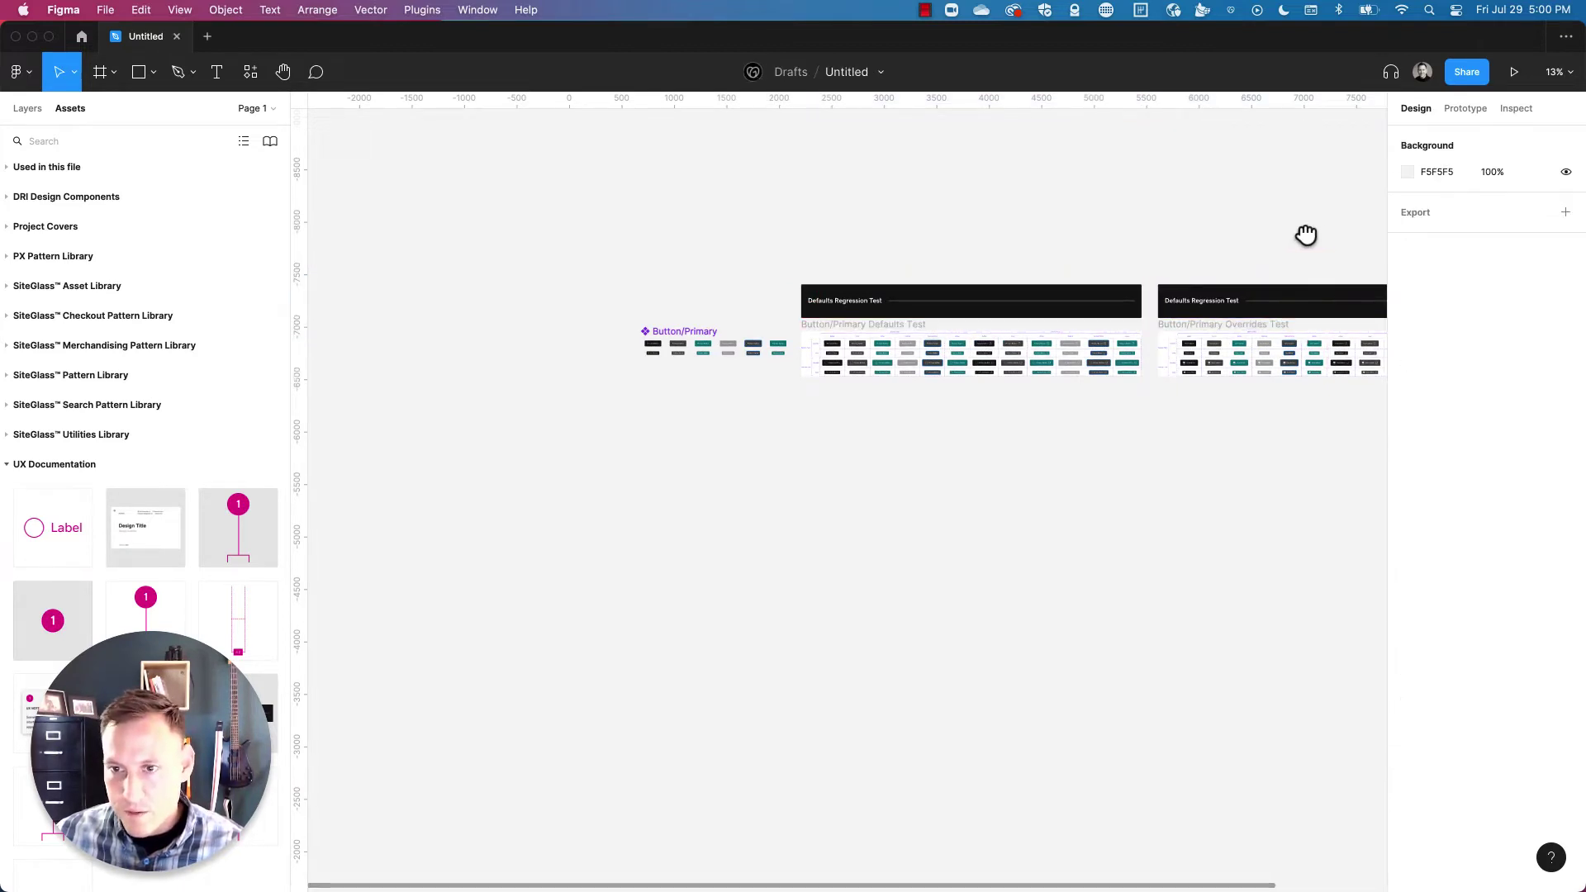
Change the text of the section title above the Overrides Test frame to "Overrides Regression Test".
scroll(1051, 311, up, 8)
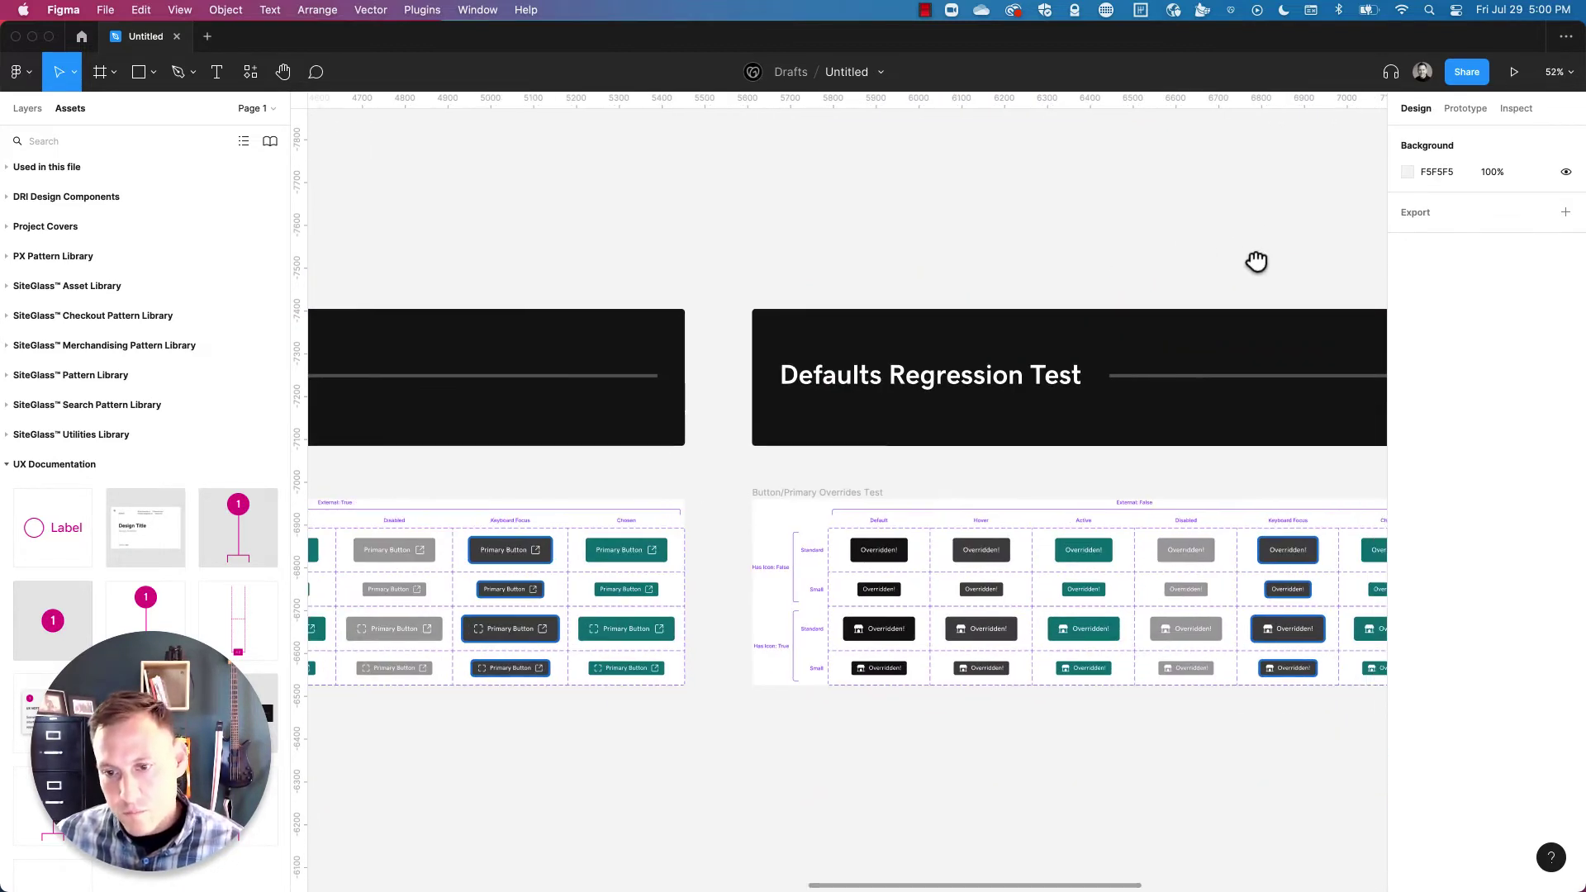
scroll(992, 285, right, 3)
click(715, 339)
double_click(719, 334)
drag(715, 324, 590, 321)
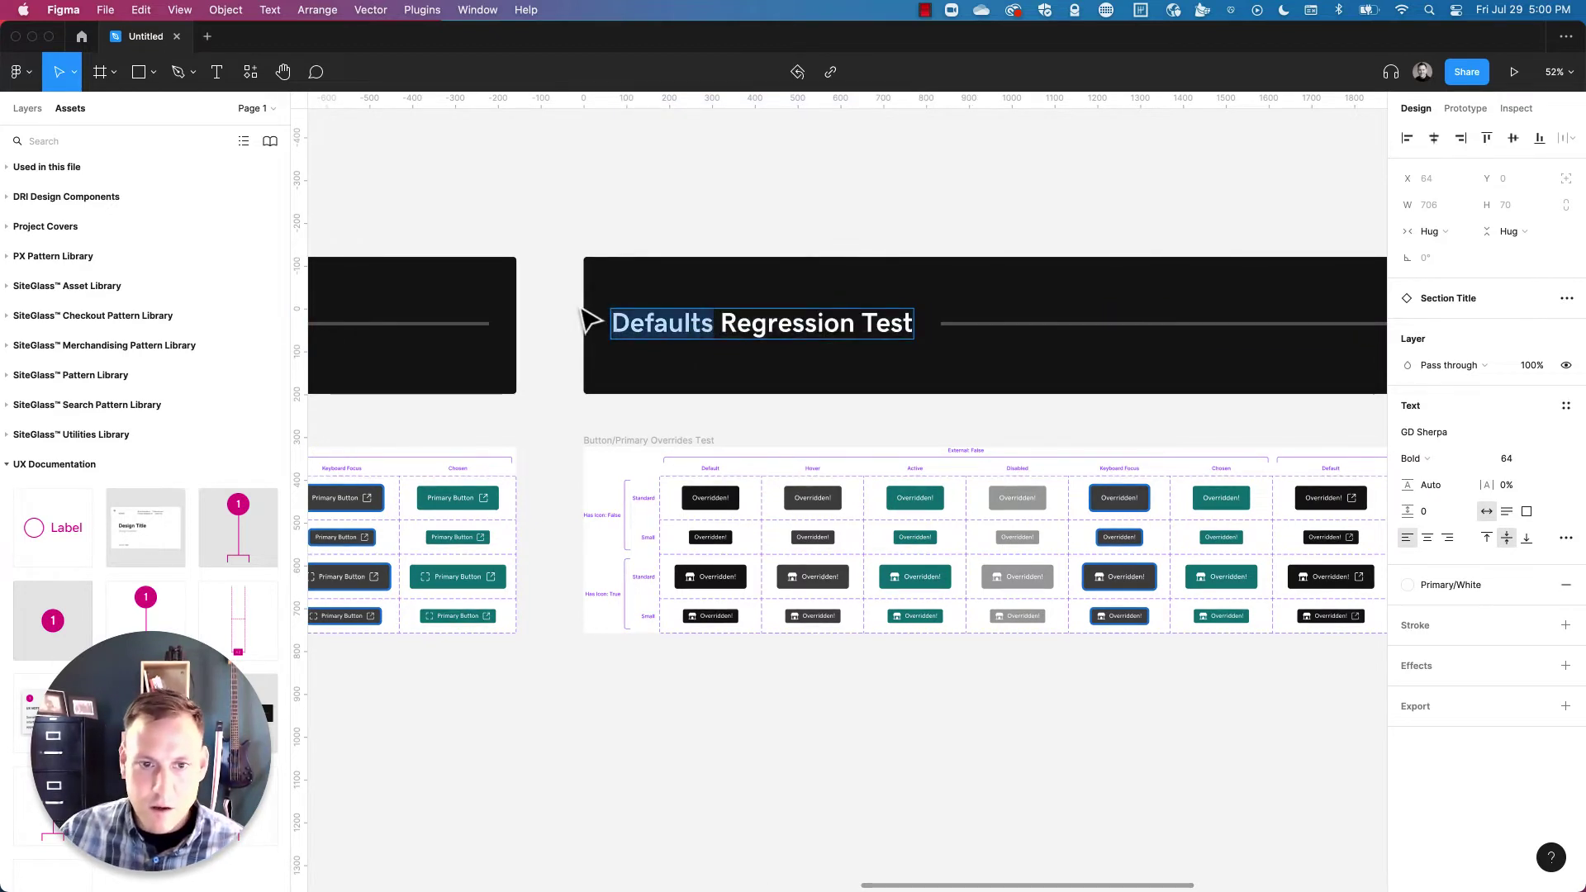
key(BackSpace)
text(Overri)
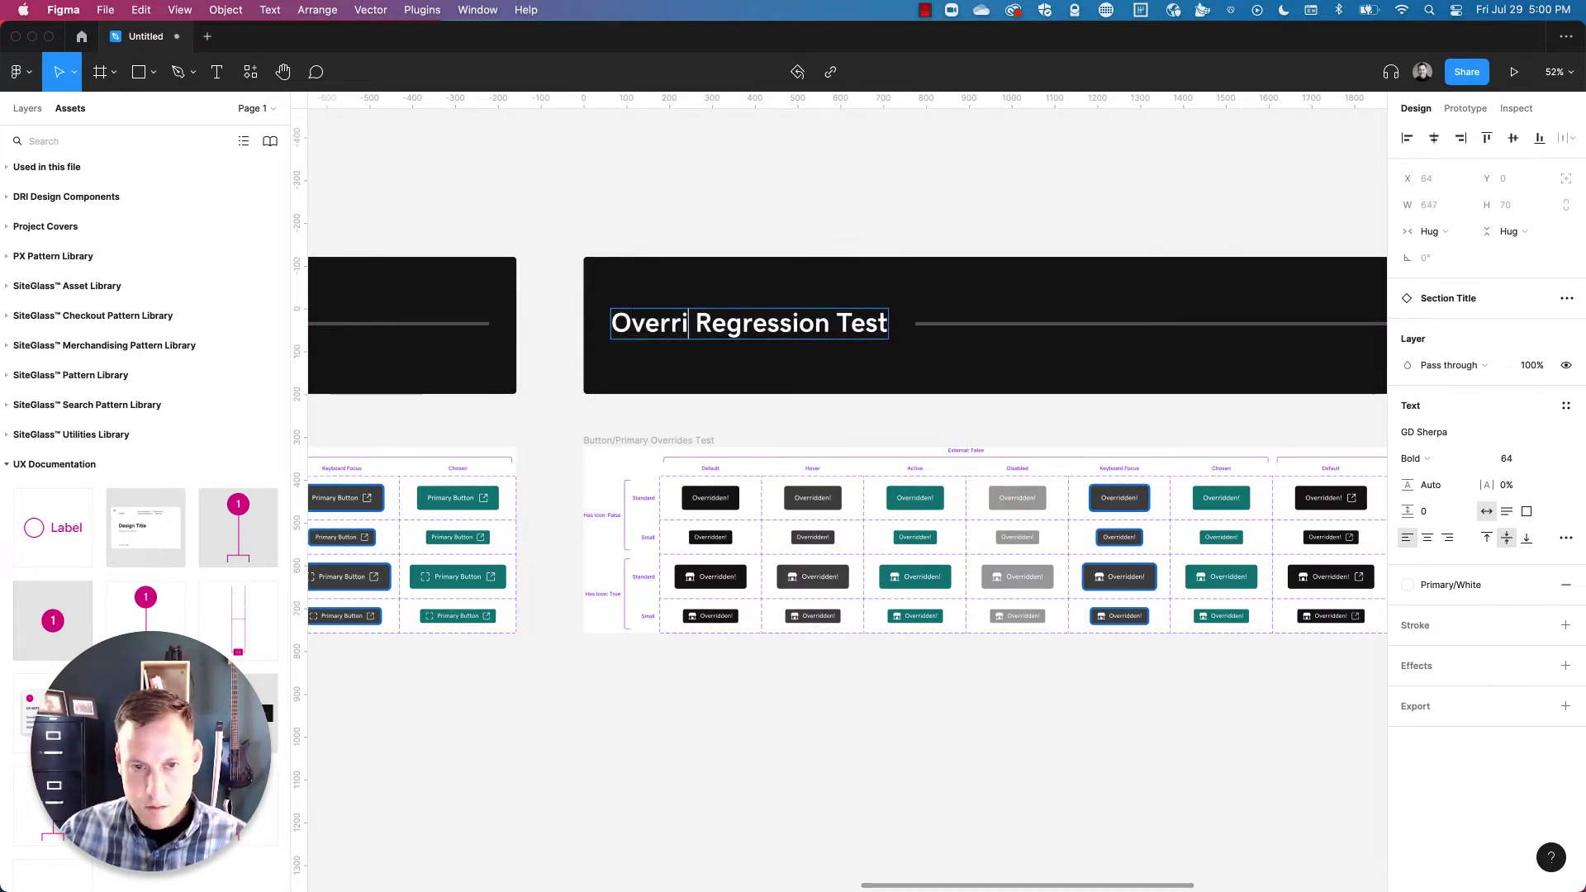
text(des)
click(523, 205)
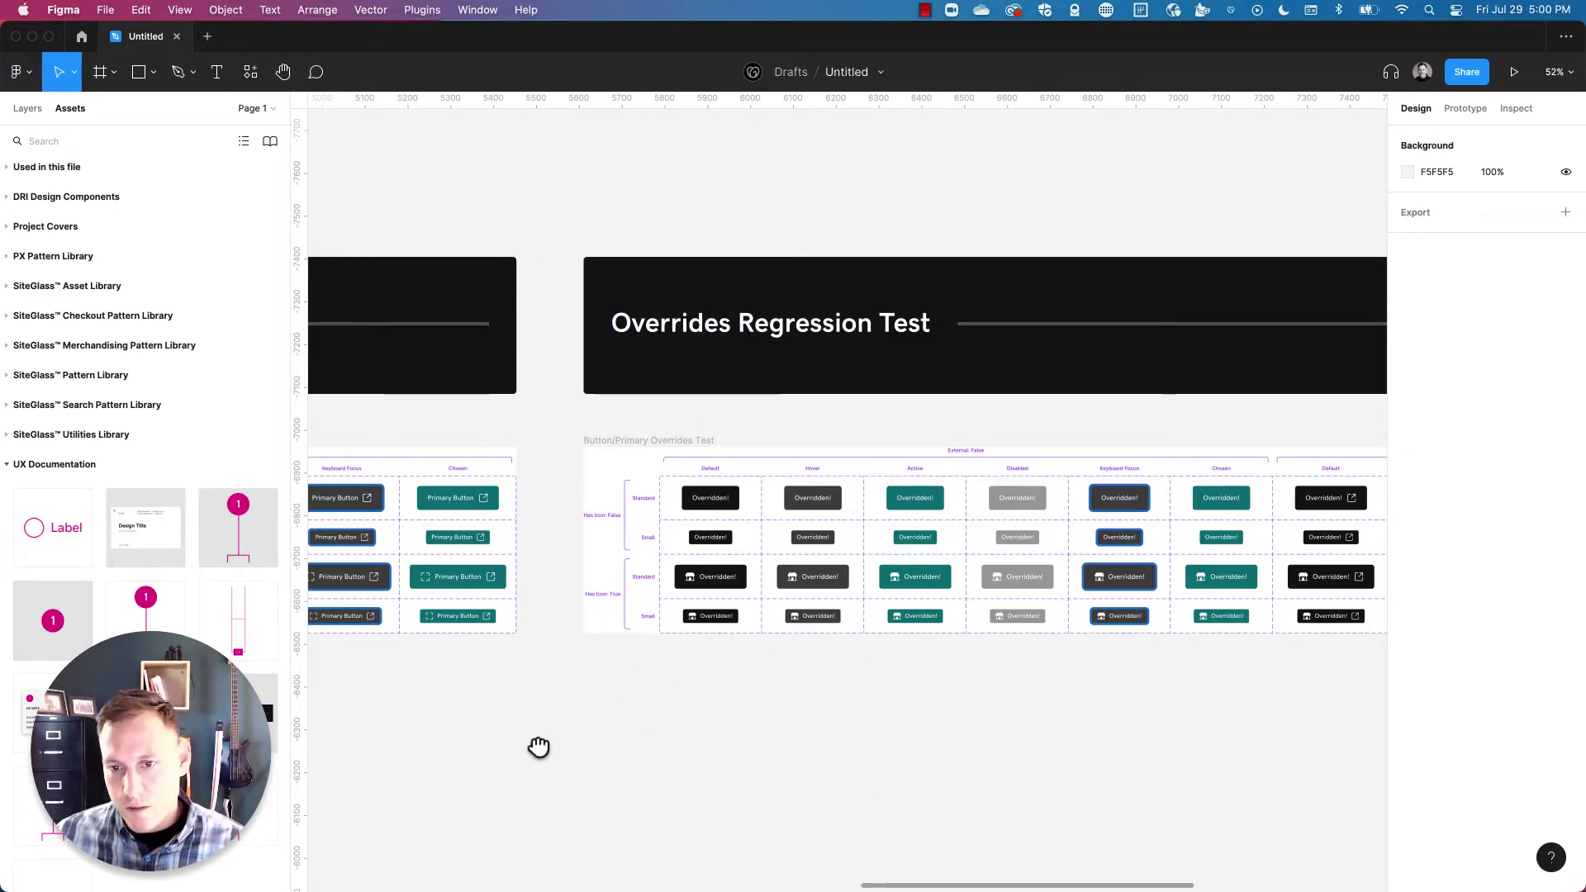
Duplicate the "Defaults Regression Test" section title and place the copy above the Button/Primary component set.
drag(540, 747, 1533, 638)
scroll(847, 655, down, 2)
scroll(1324, 657, left, 5)
scroll(1129, 658, up, 1)
scroll(902, 704, left, 5)
click(1233, 330)
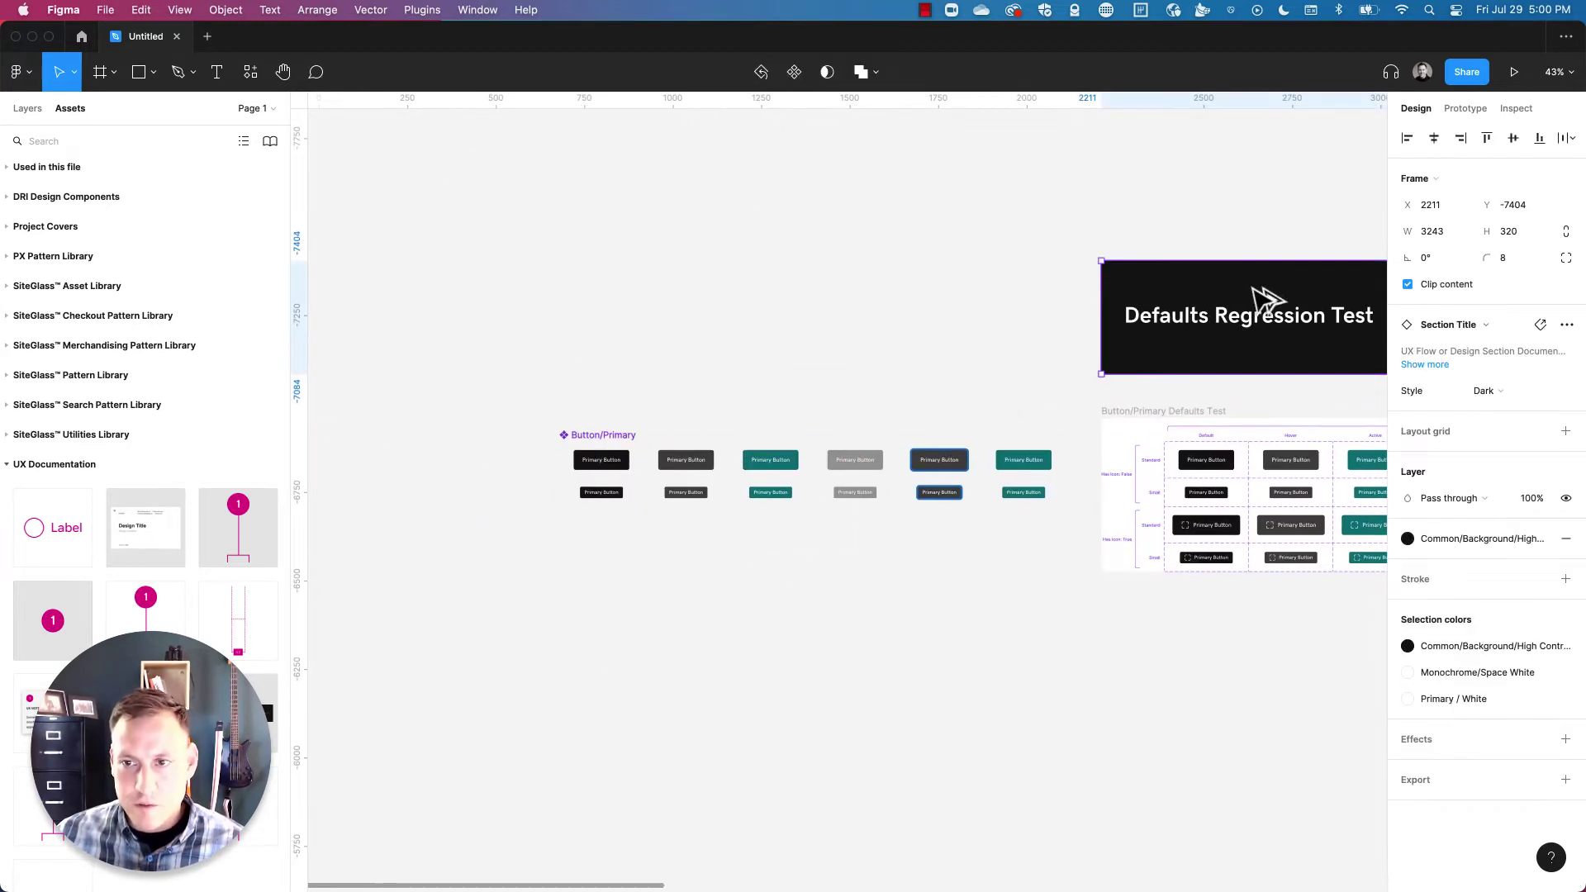
drag(1232, 331, 759, 349)
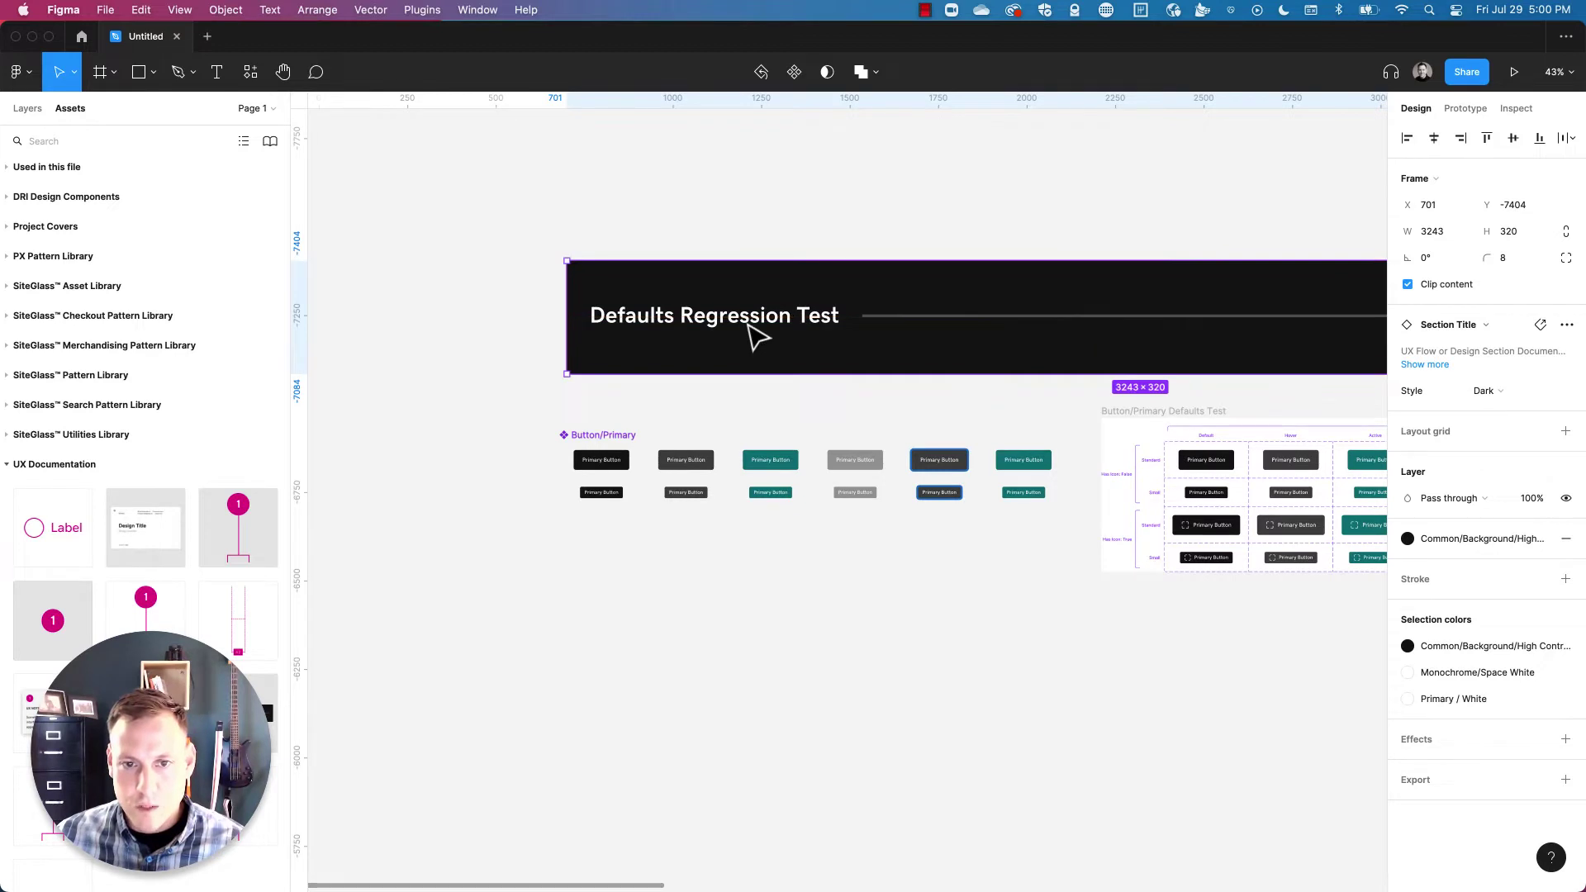
Change the text of the section title above the Button/Primary component set to "Components".
double_click(755, 336)
double_click(747, 323)
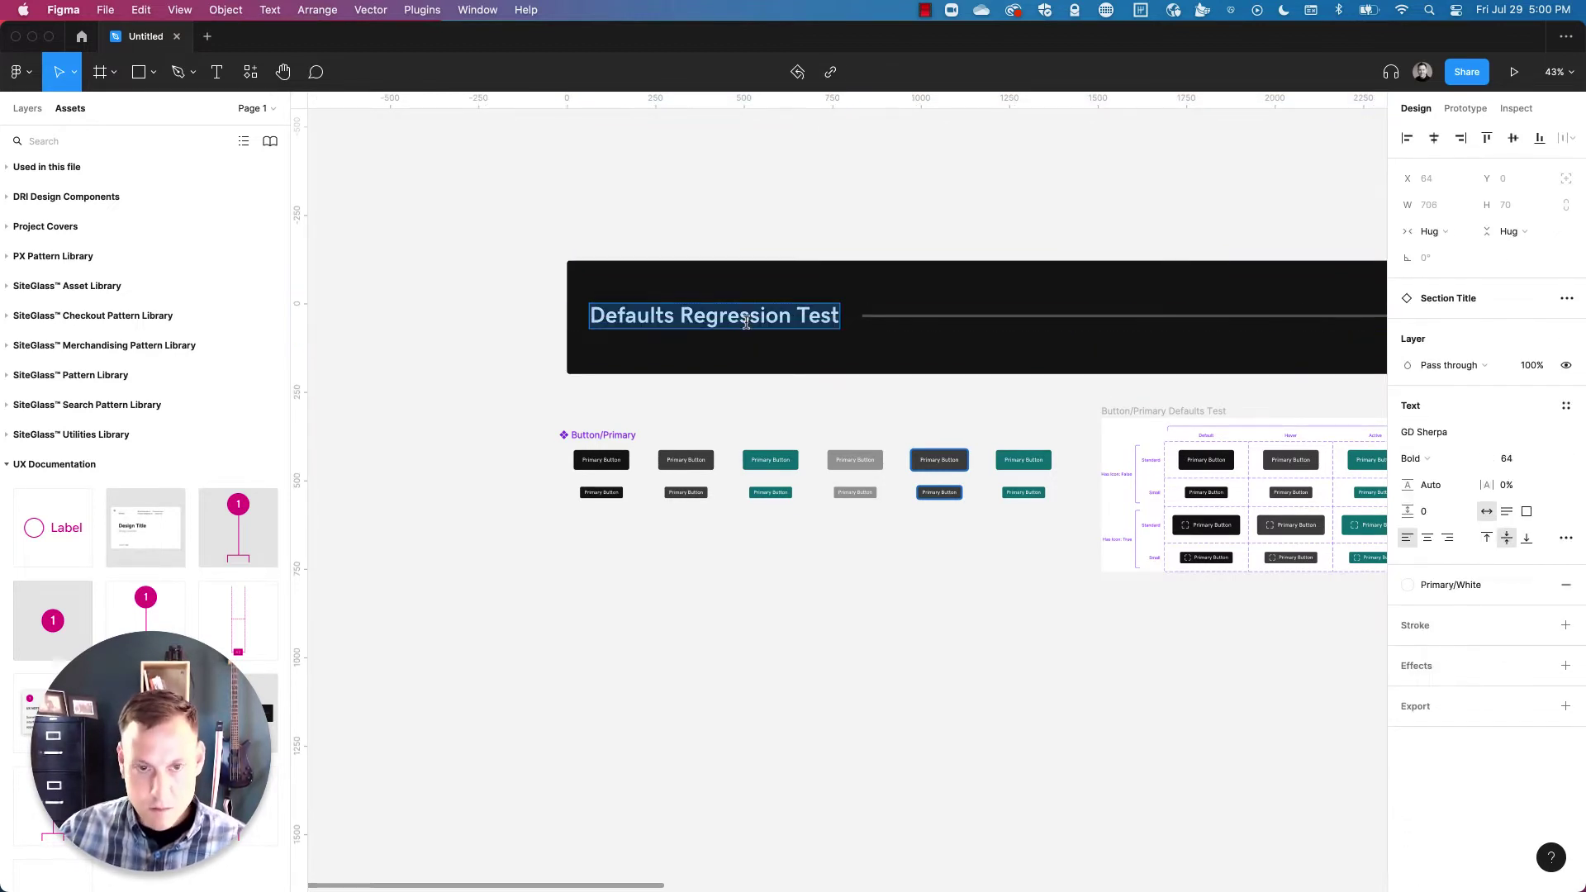
text(Components)
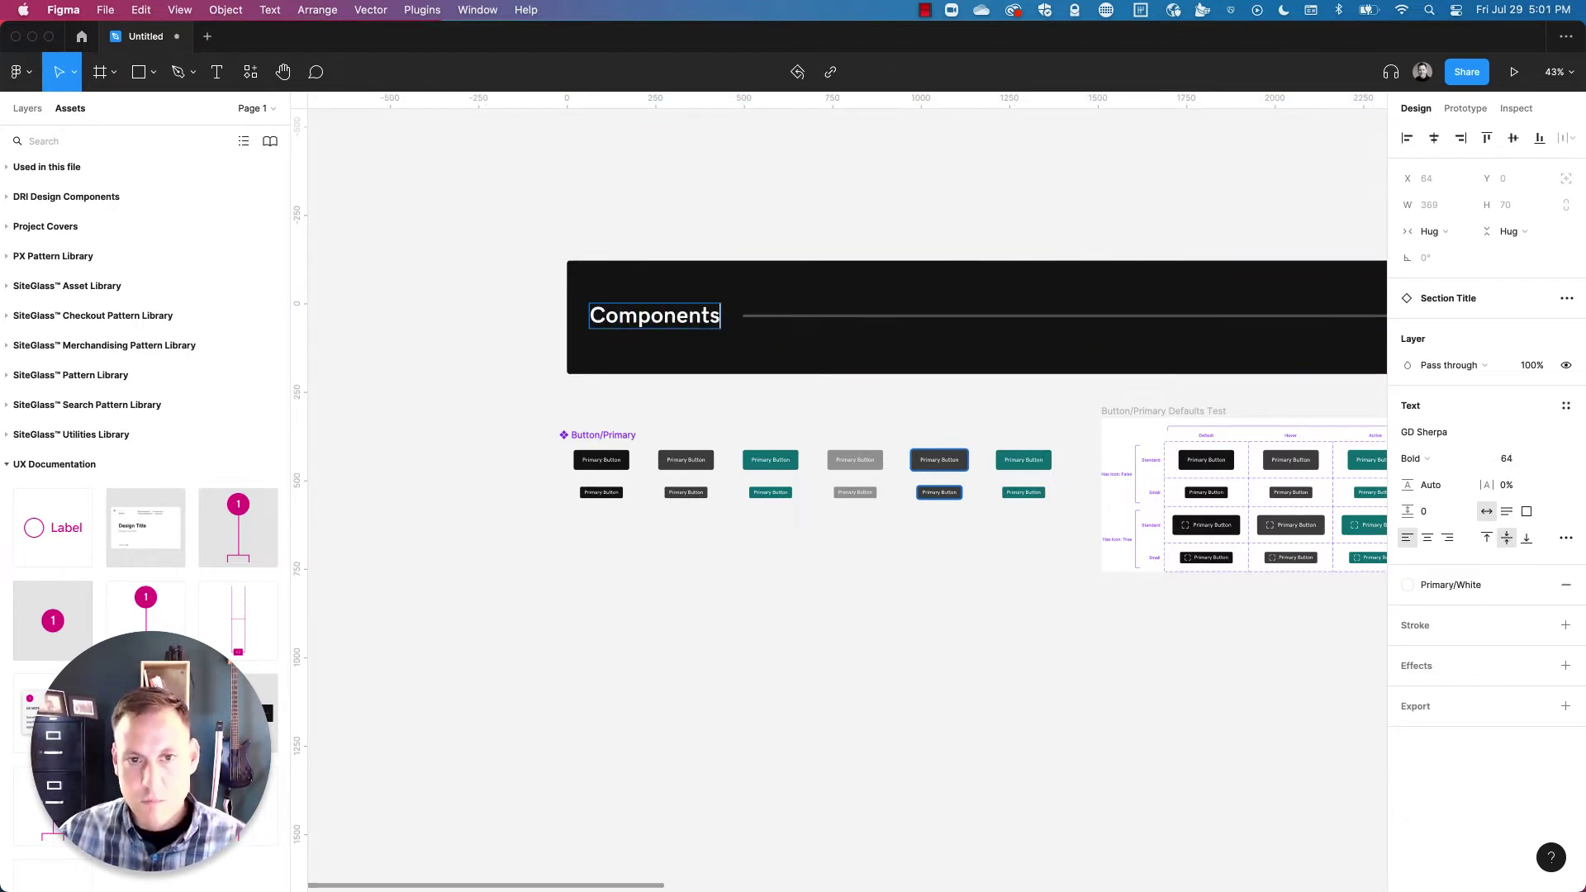
key(Escape)
scroll(909, 207, right, 5)
key(Escape)
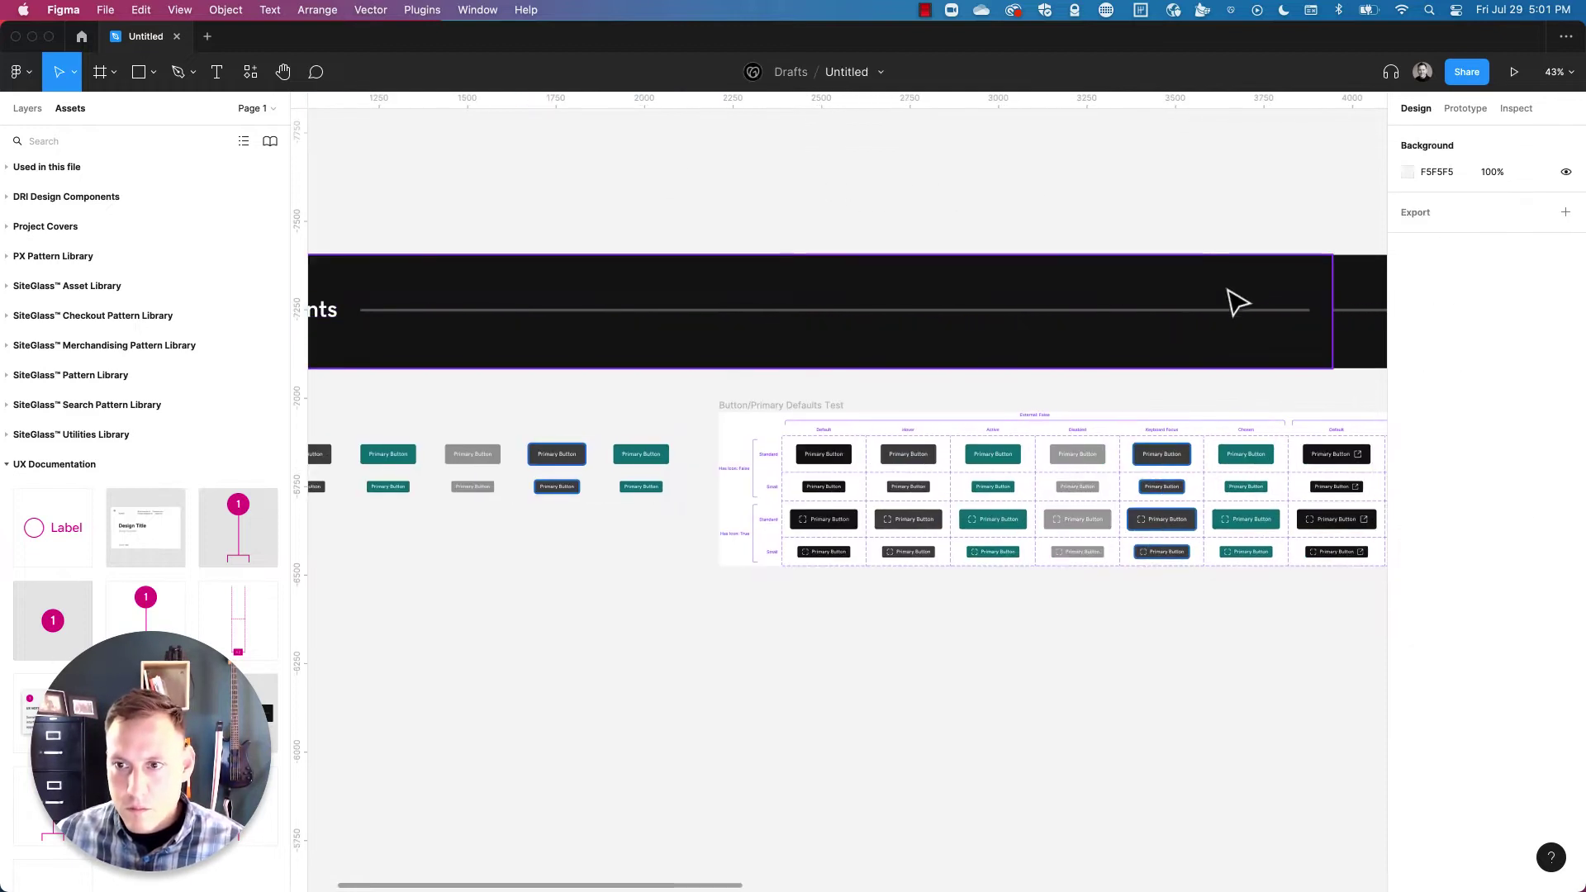
Shorten the Components section title so its right edge aligns with the Button/Primary component set.
drag(1333, 299, 682, 328)
click(824, 212)
scroll(826, 206, left, 4)
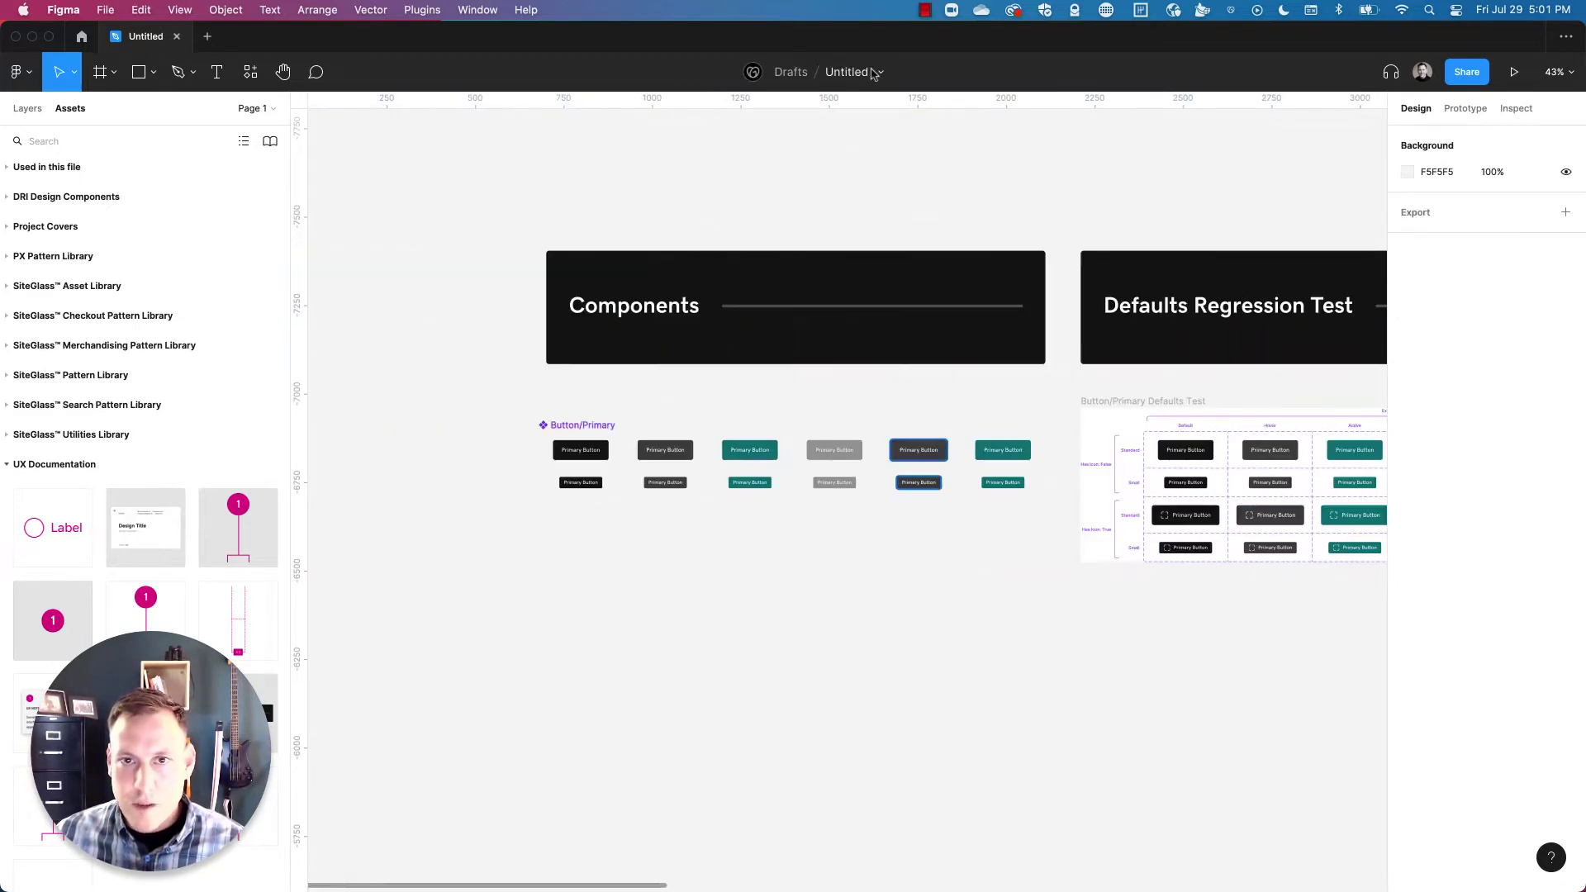
Create a branch of the file named "Updates!".
click(880, 73)
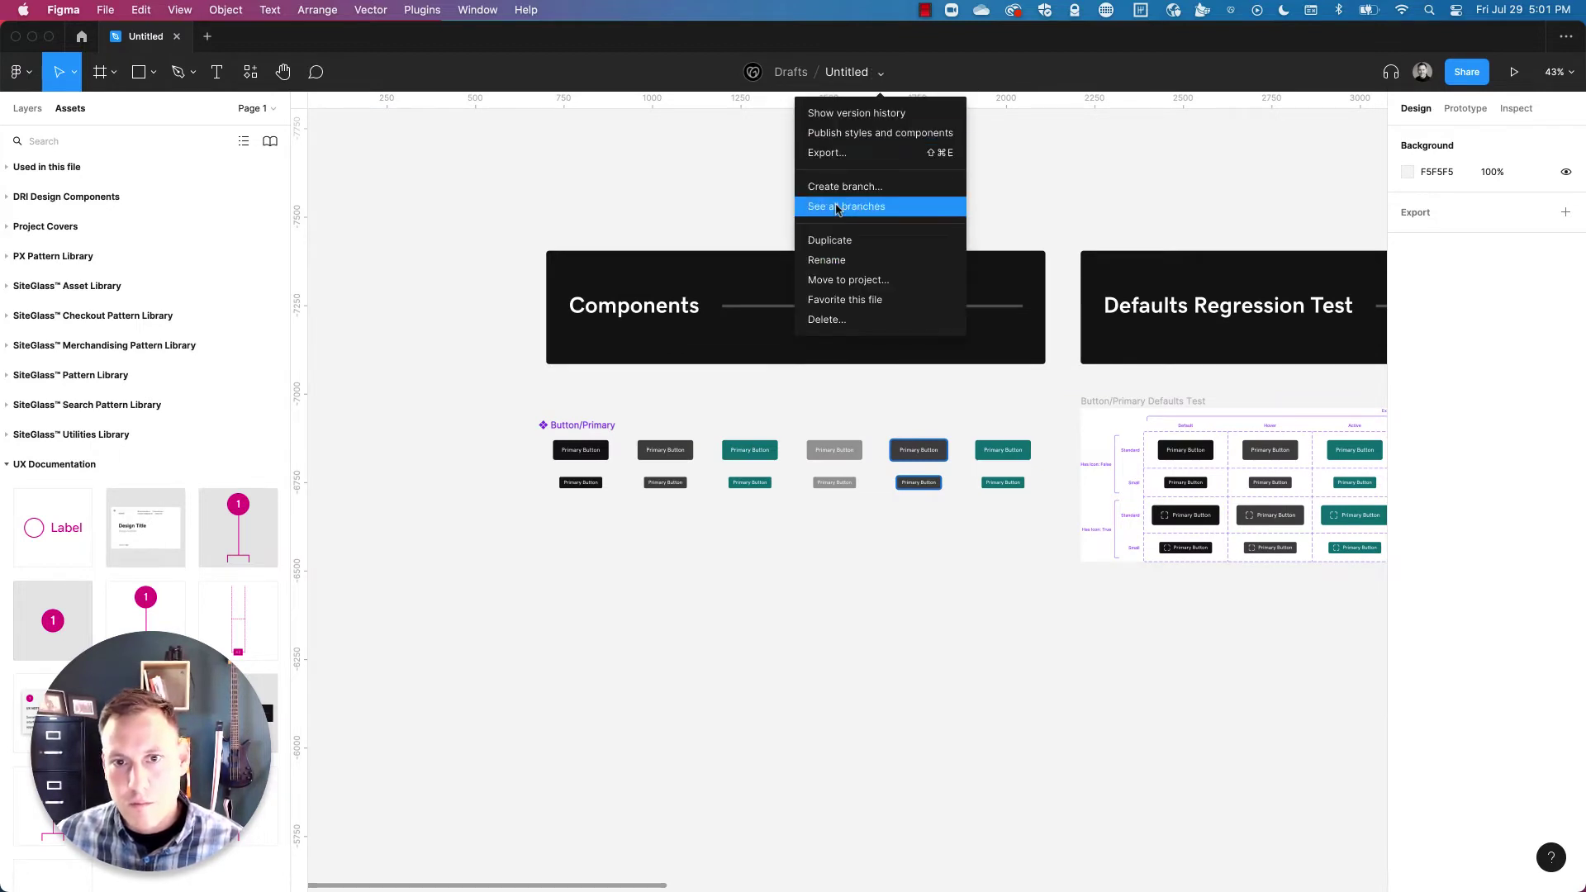
click(875, 190)
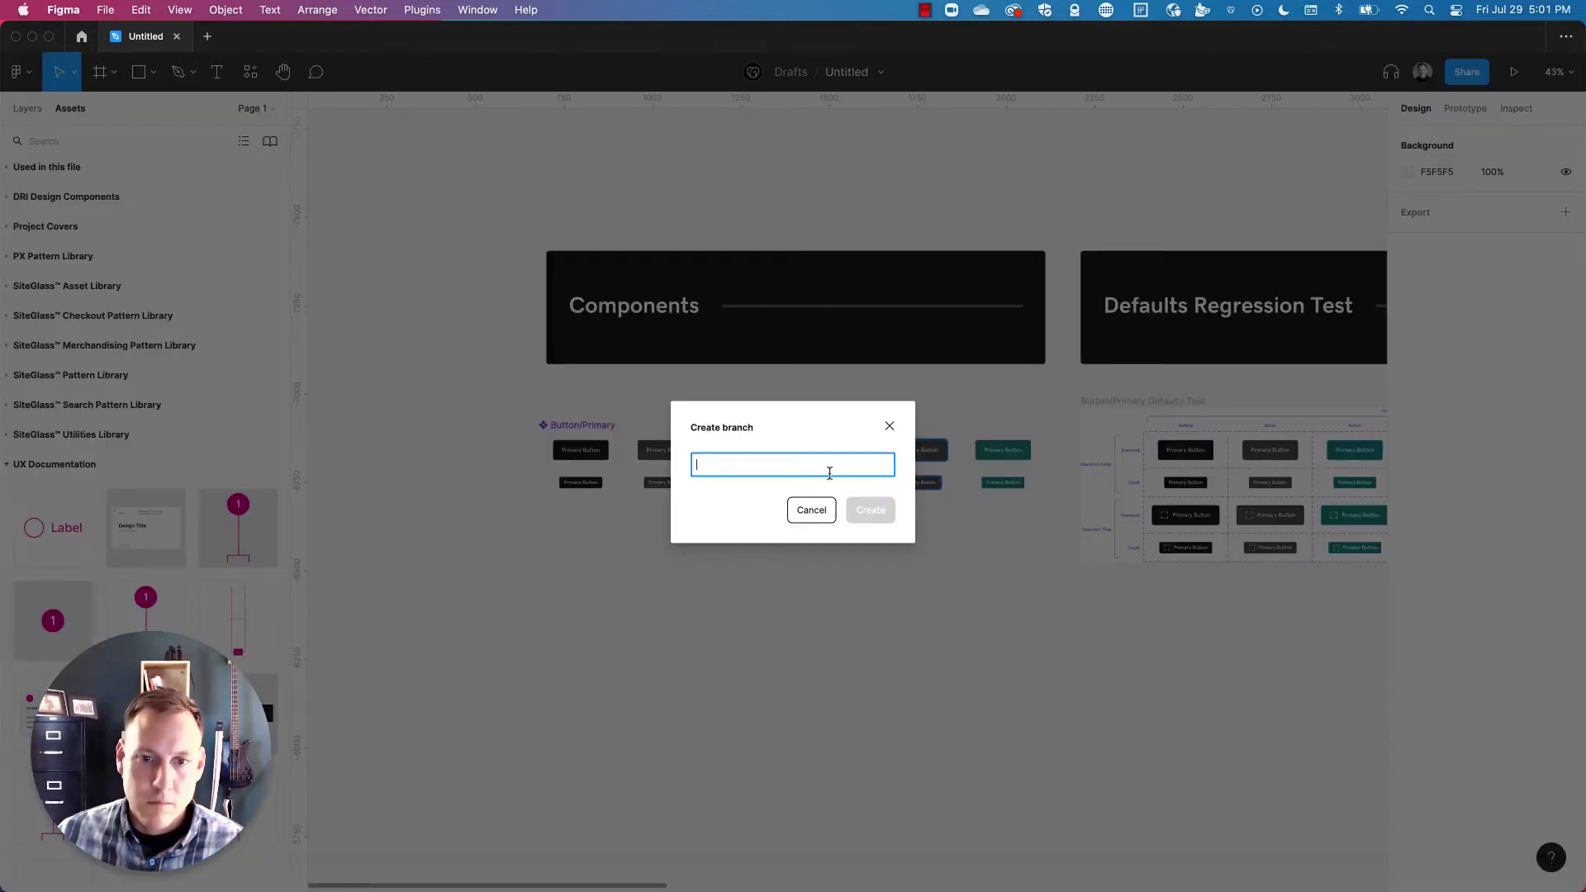
text(Updates)
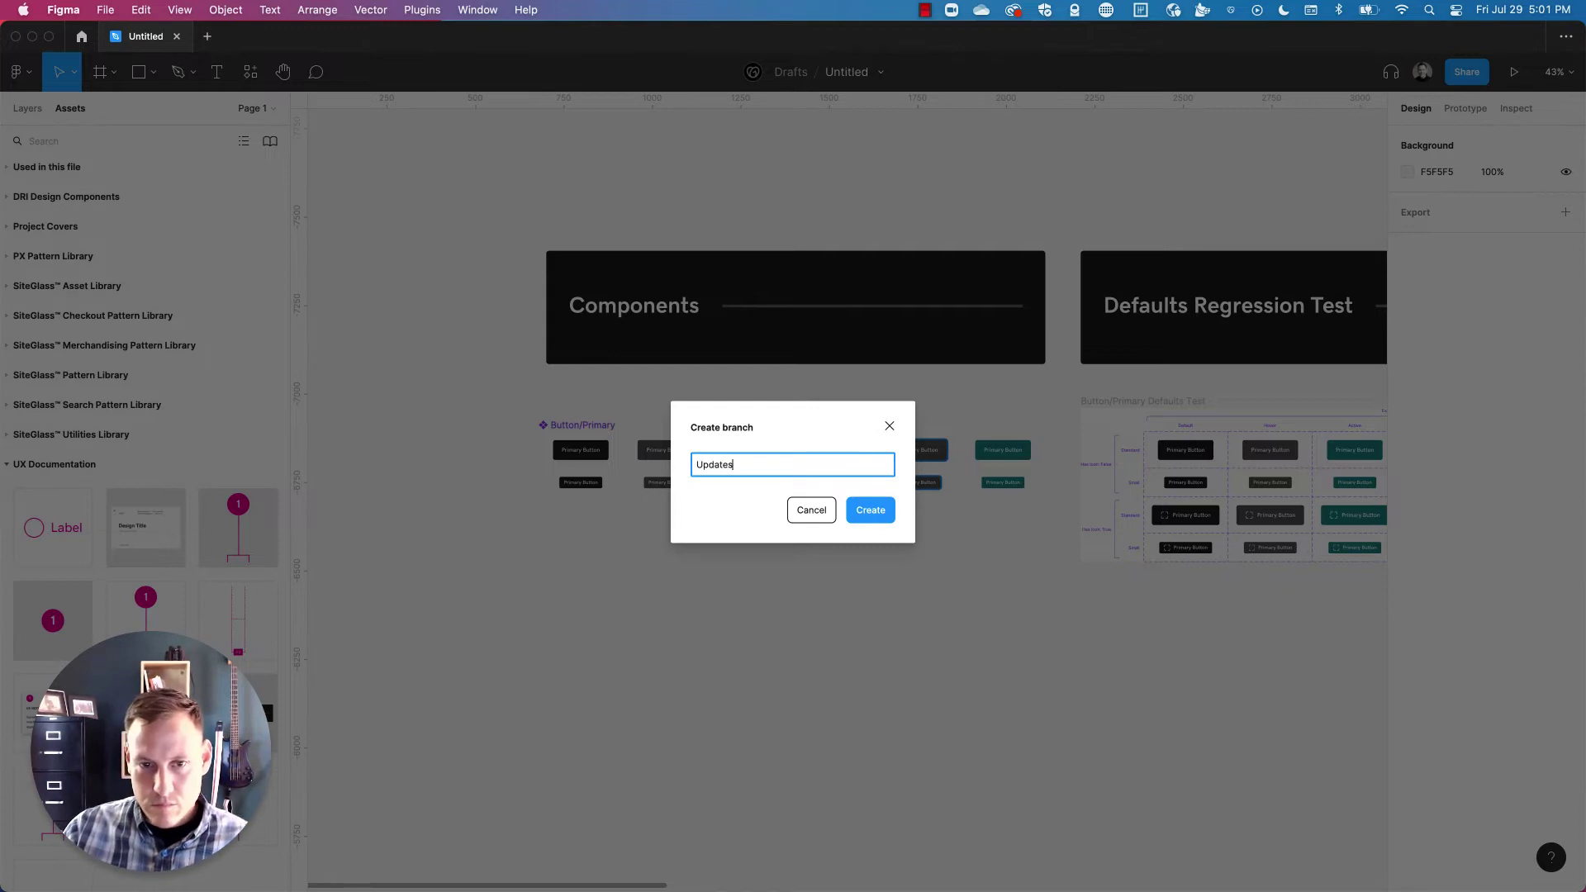
key(Return)
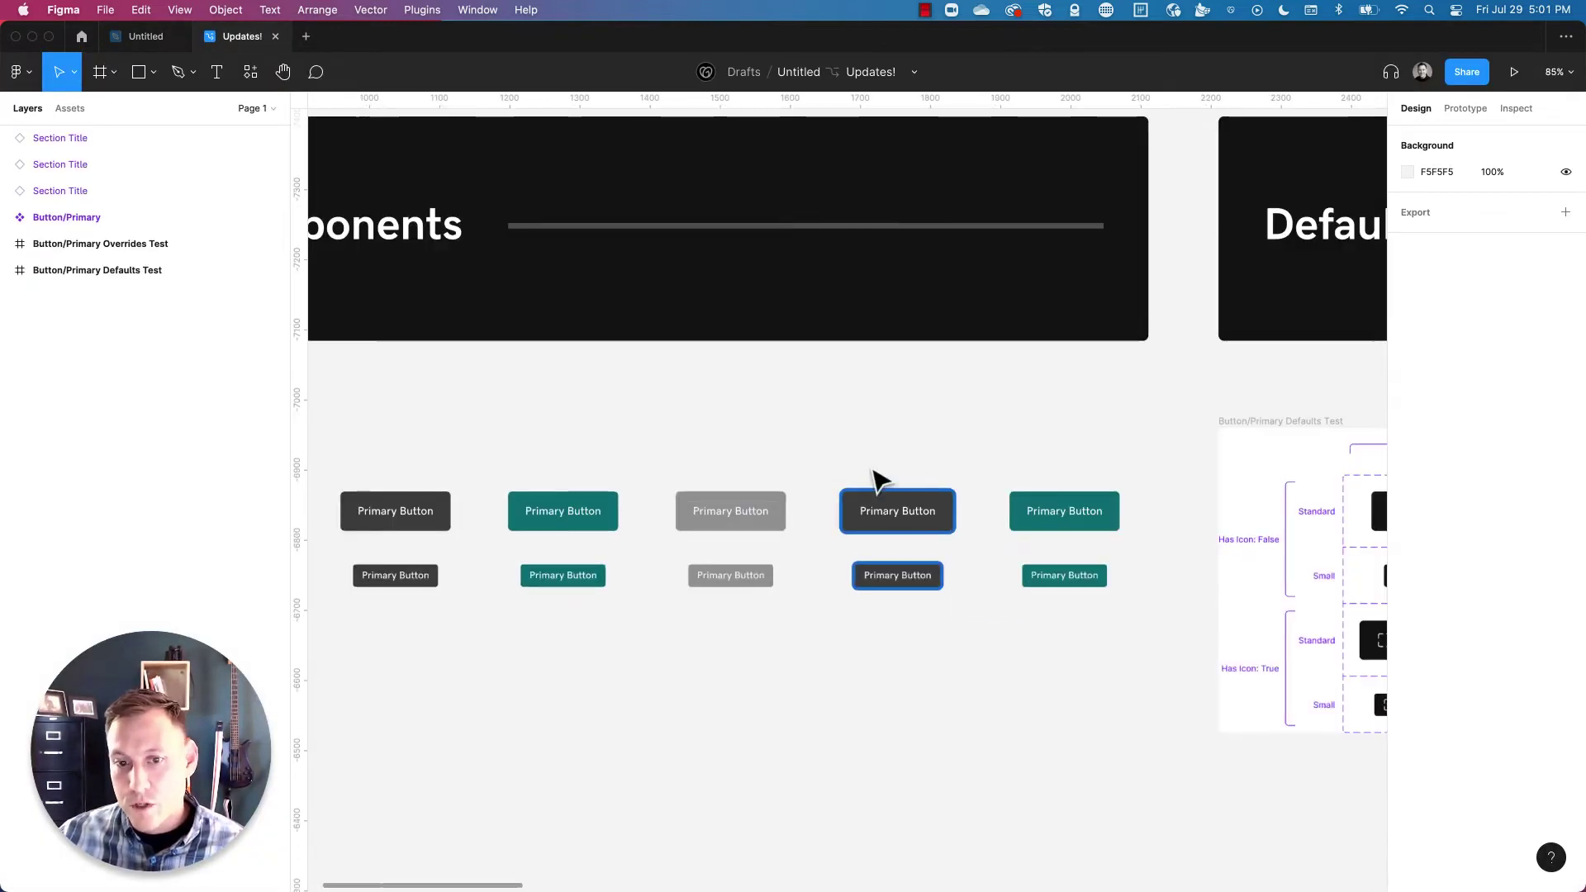
Set the default value of the Button/Primary component set's Has Icon property to True.
click(564, 636)
drag(570, 750, 760, 686)
scroll(872, 605, down, 3)
scroll(880, 616, down, 5)
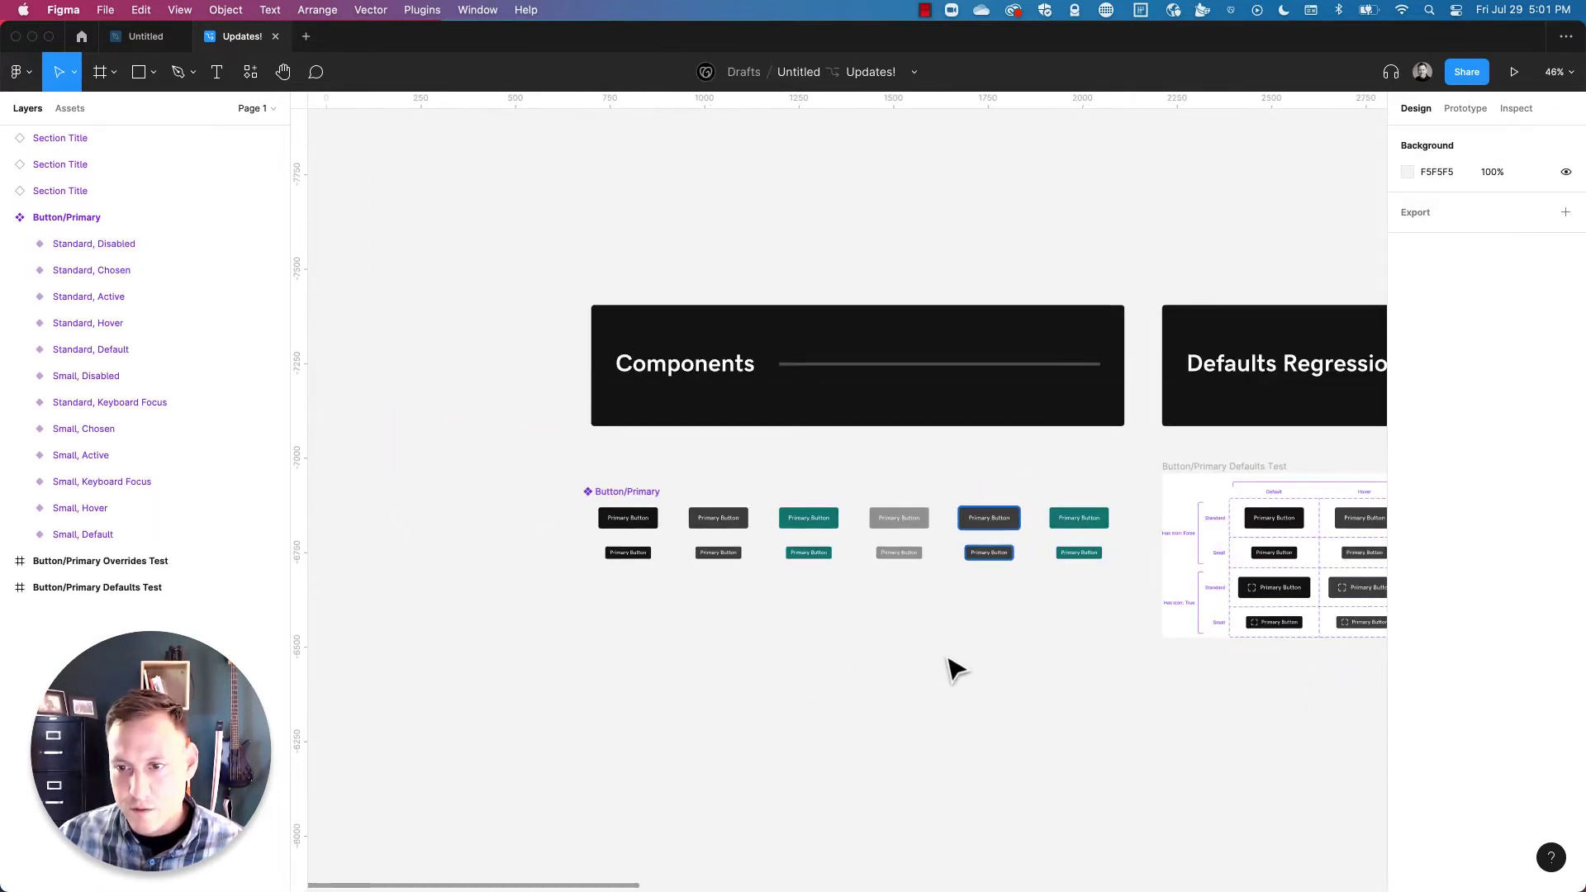
click(661, 495)
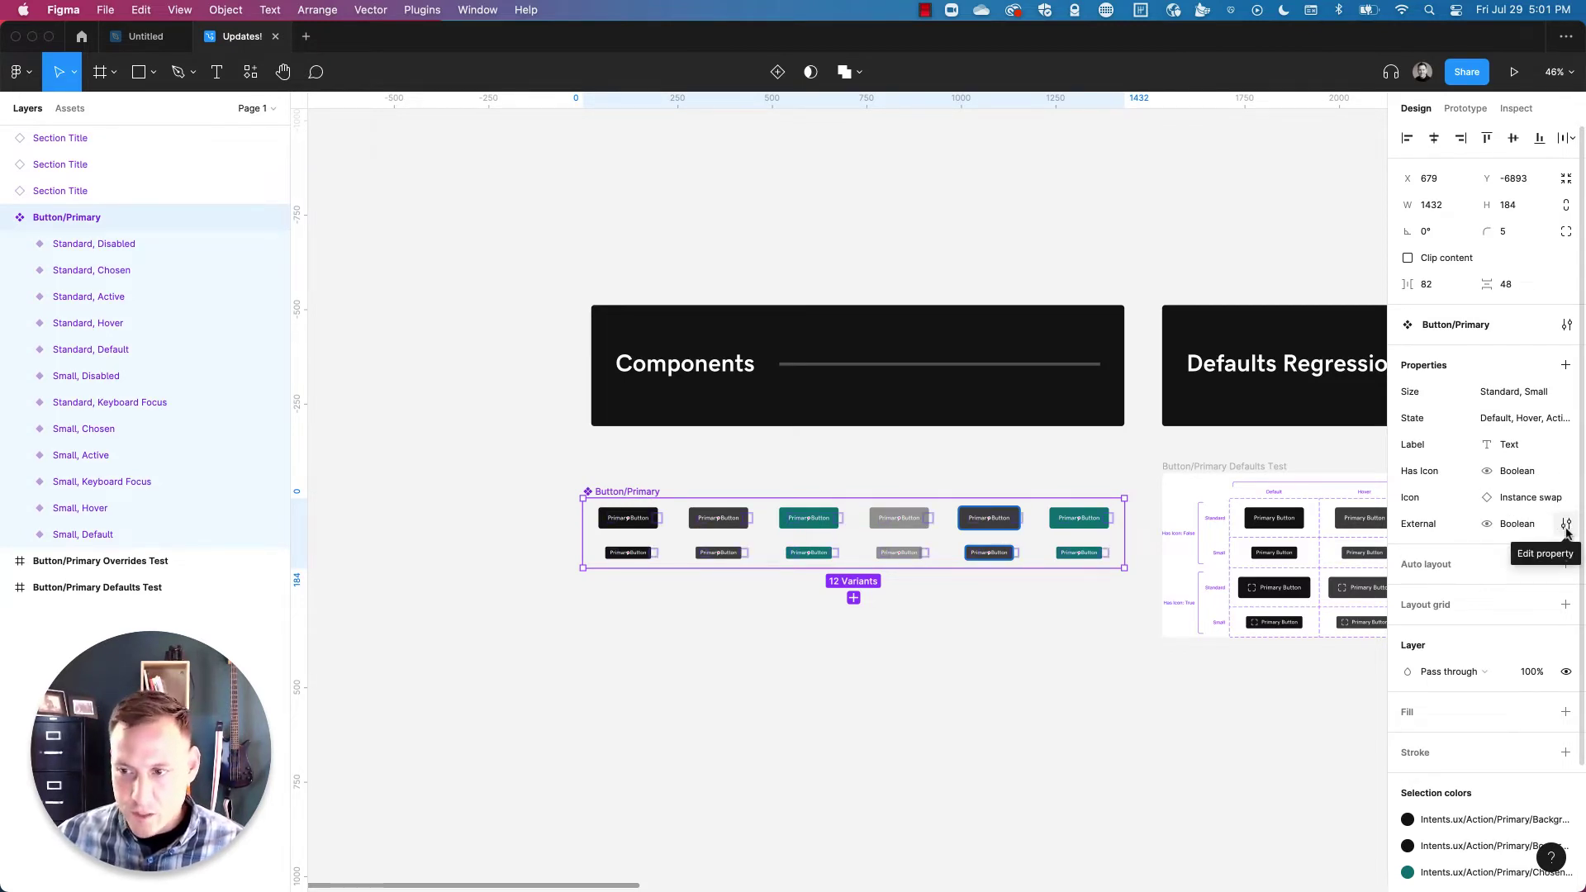
click(1567, 527)
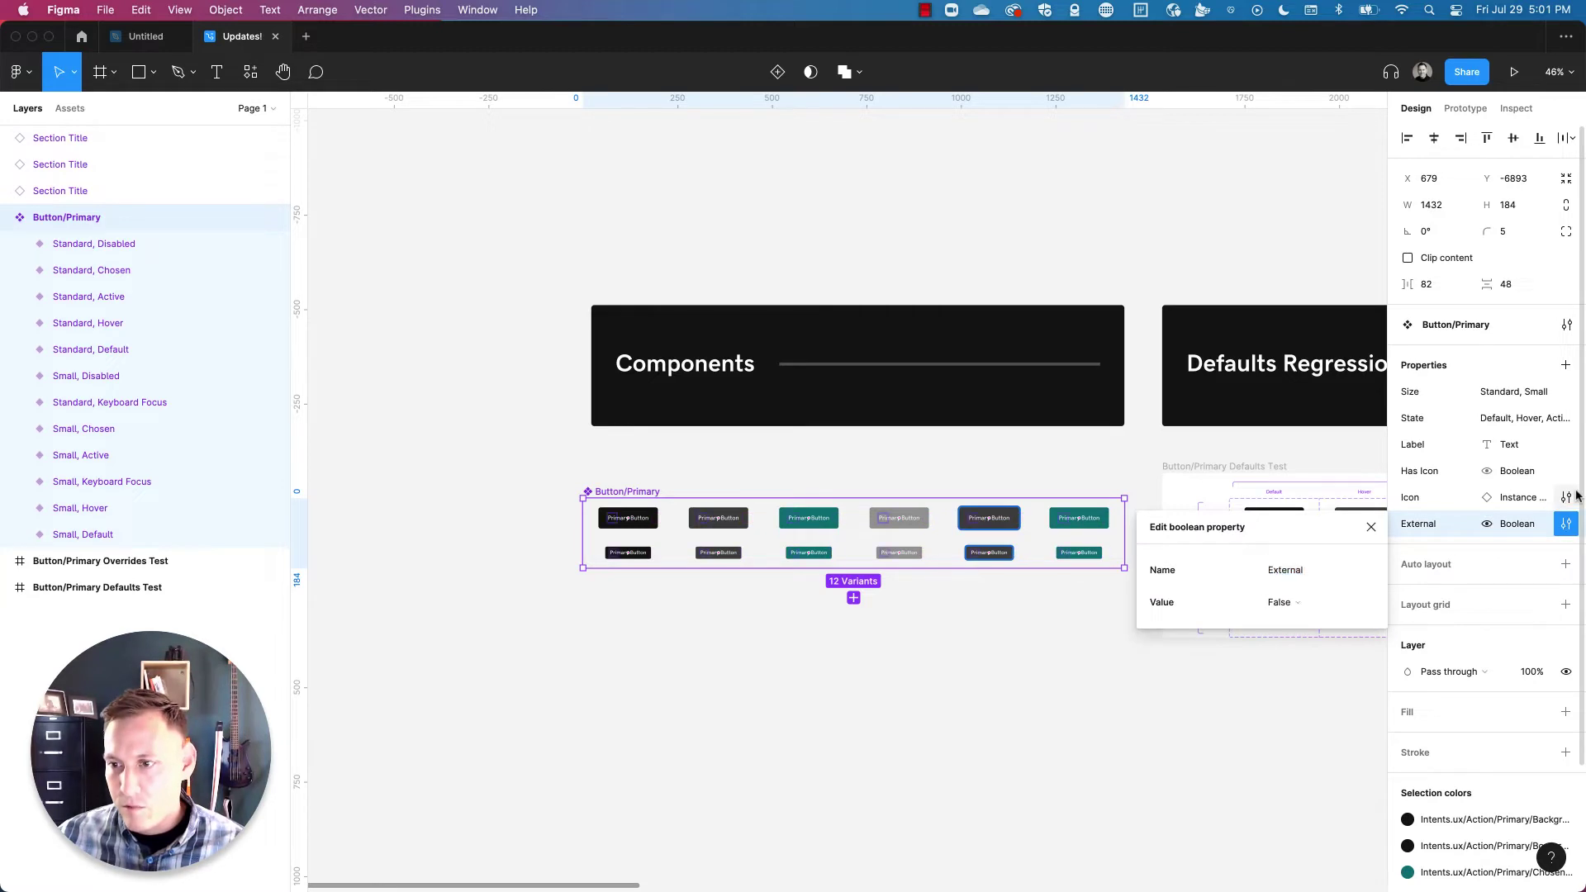
click(1566, 497)
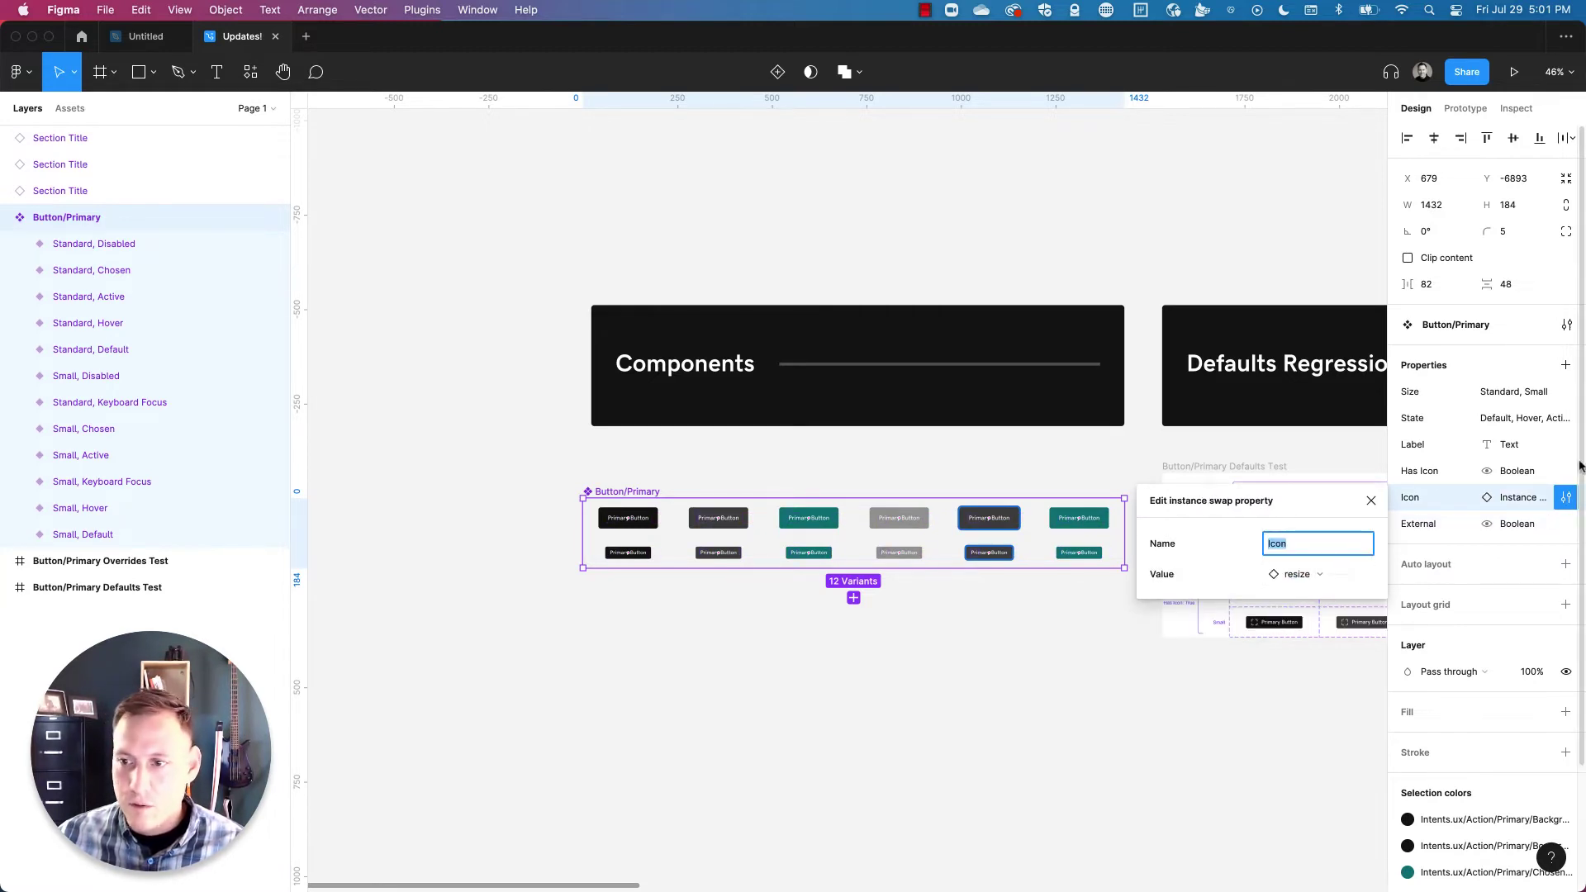
click(1567, 446)
click(1568, 471)
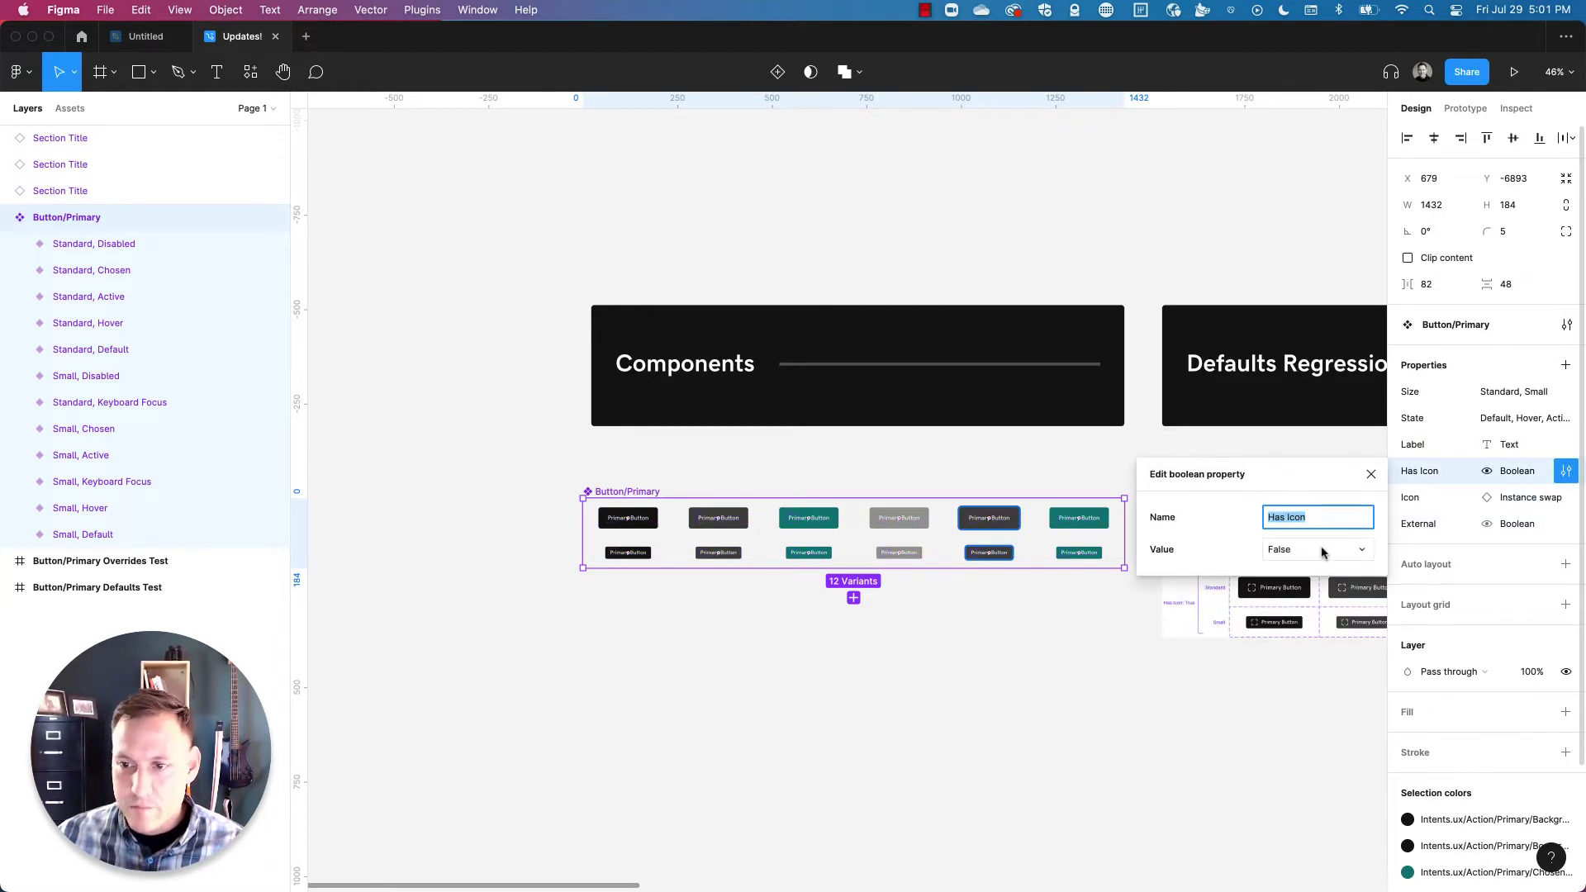
click(1321, 551)
key(Return)
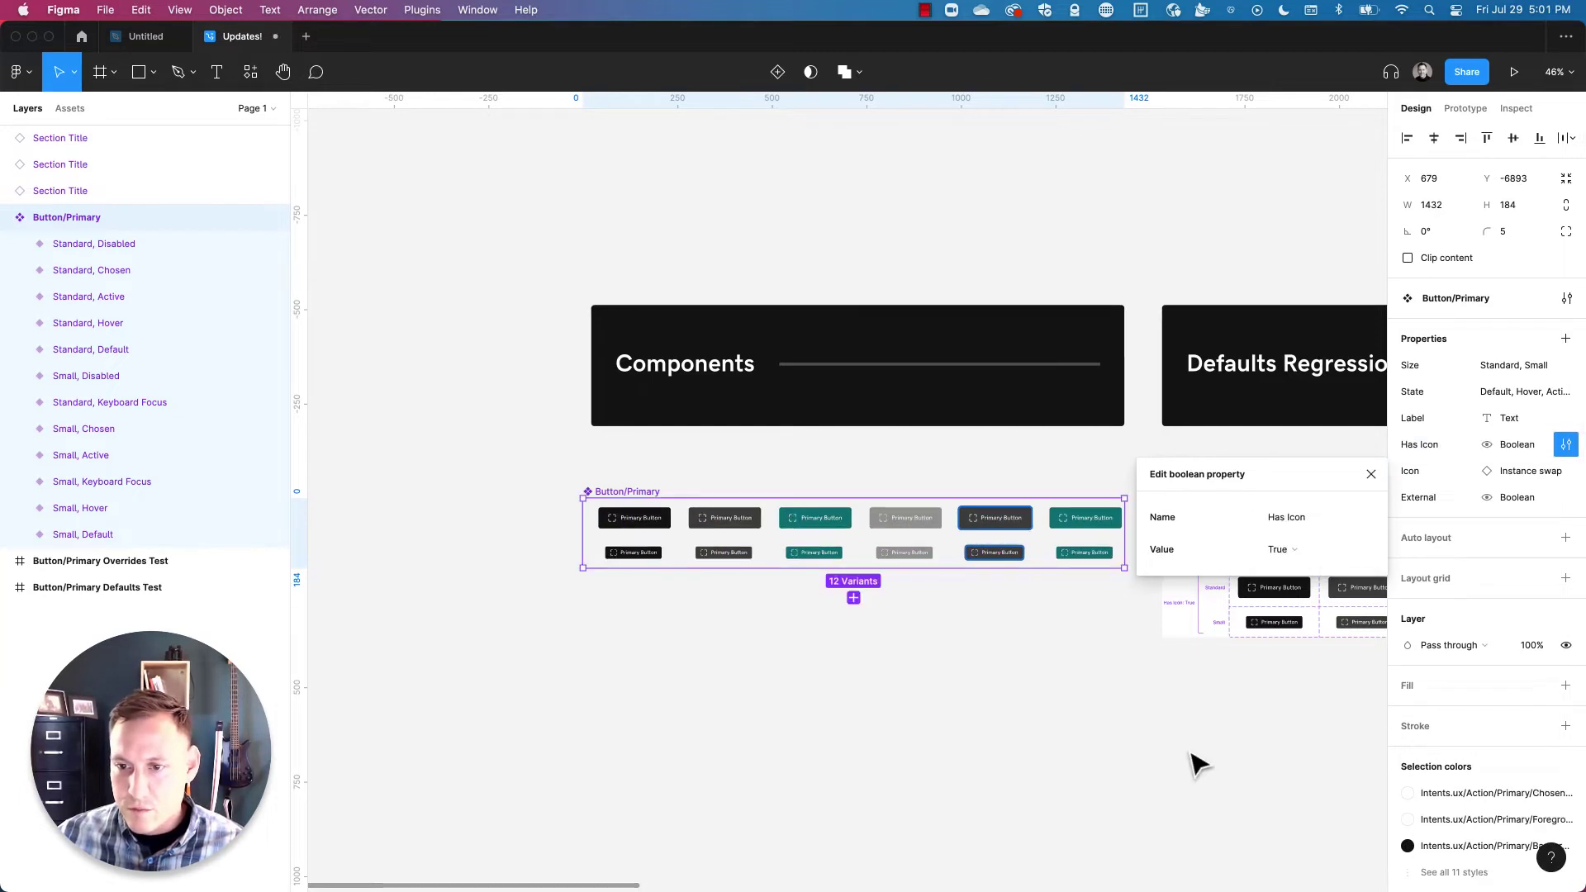
click(1197, 764)
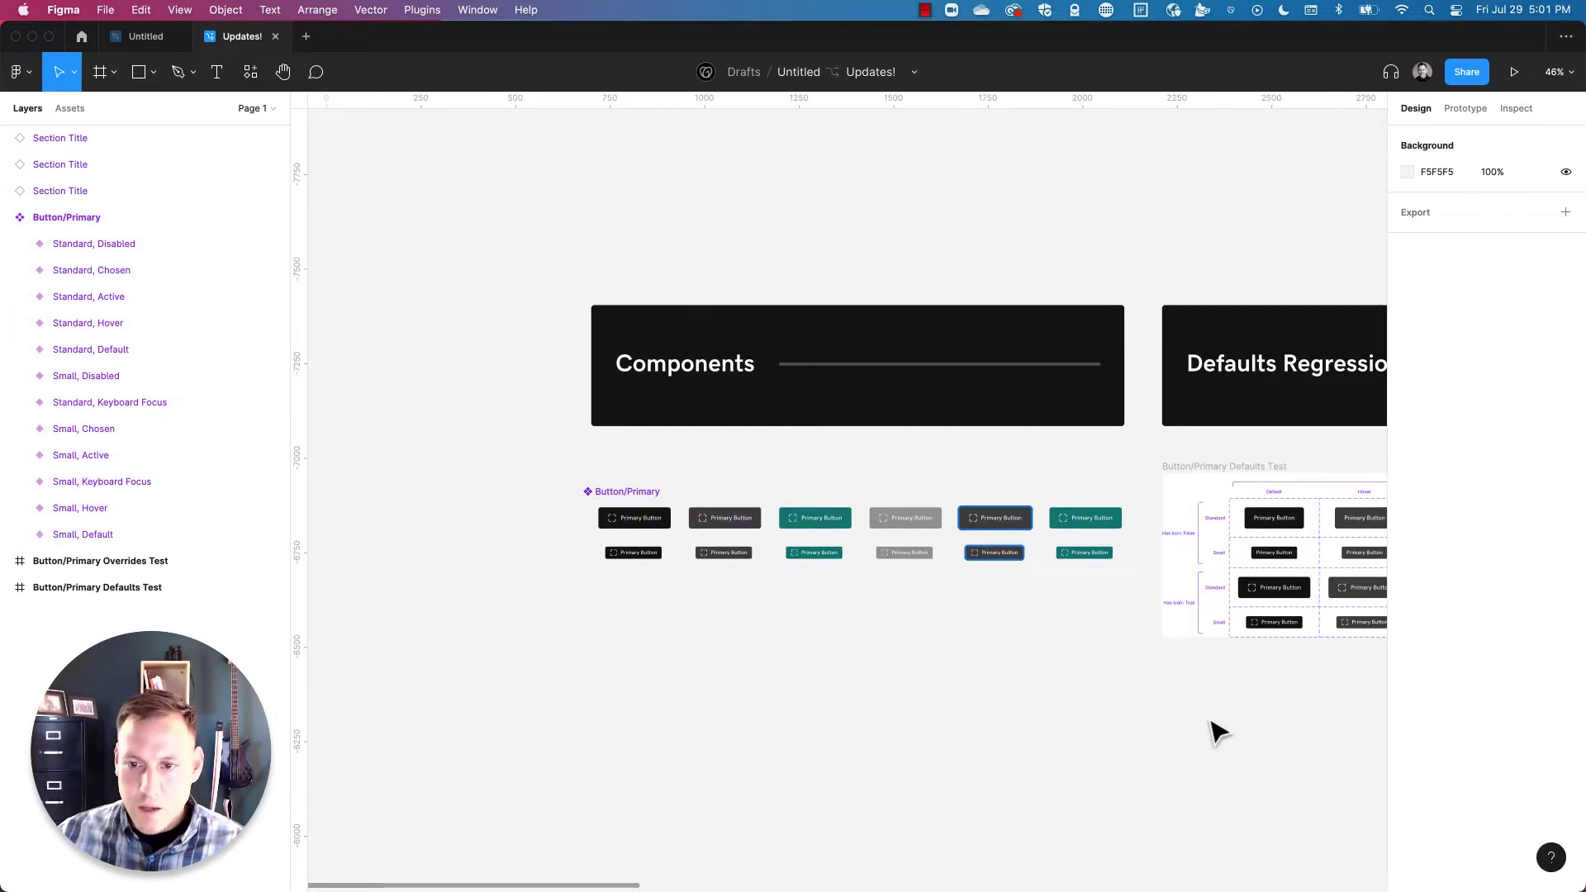
Compare the Defaults and Overrides Regression Test tables with the Button/Primary component set to check the effect of the Has Icon change.
drag(1243, 731, 1061, 696)
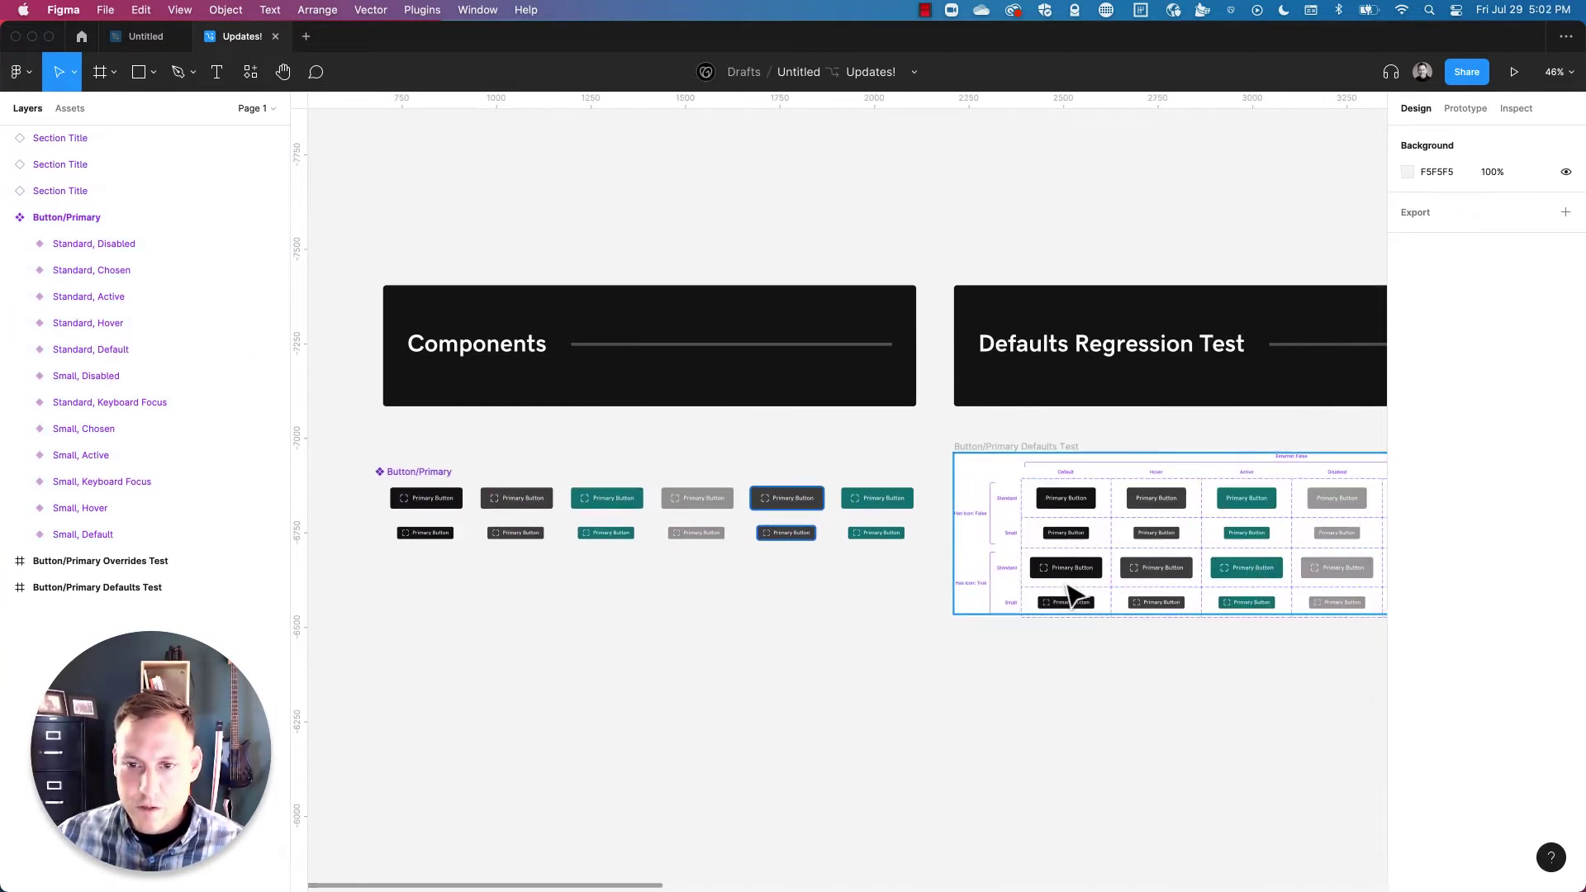
mouse_move(674, 664)
mouse_down()
mouse_move(860, 663)
mouse_move(659, 649)
mouse_up()
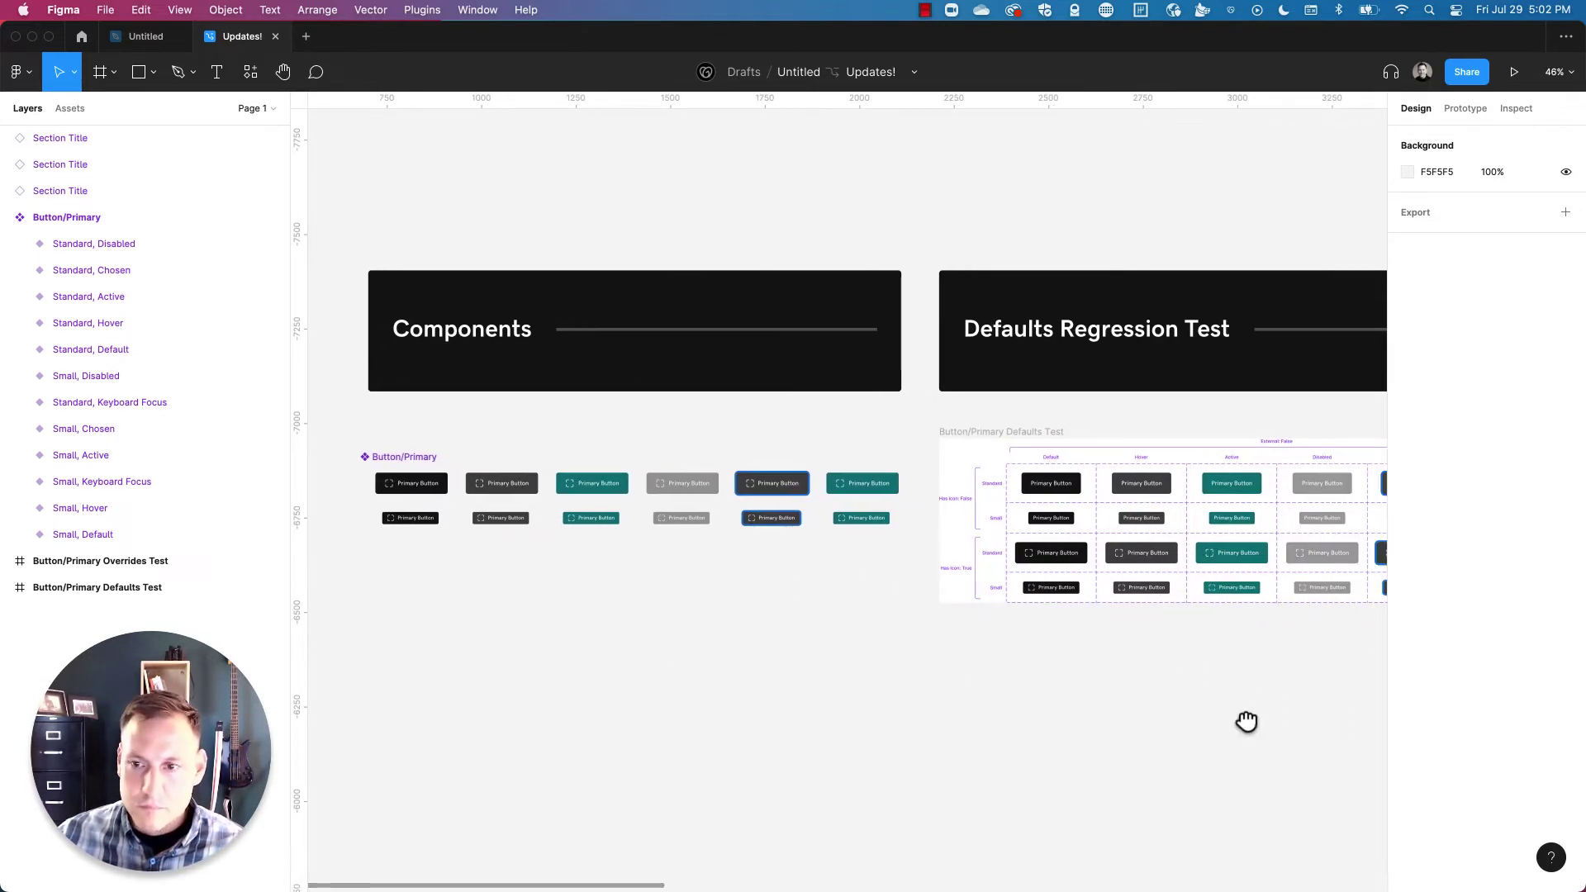
scroll(1244, 720, right, 15)
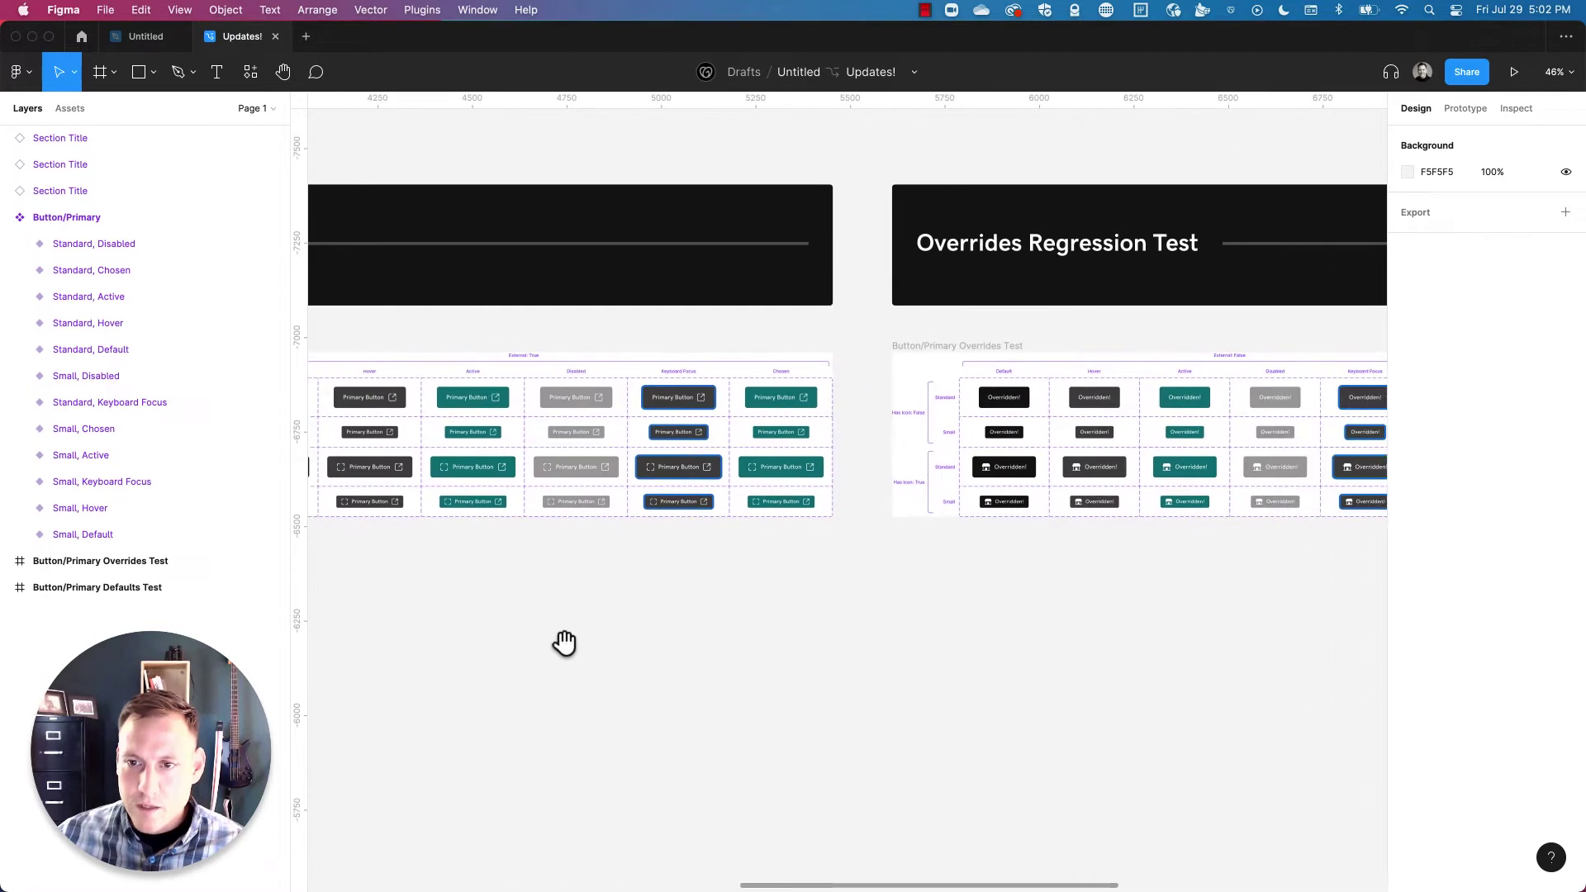
scroll(615, 643, right, 8)
scroll(956, 627, left, 7)
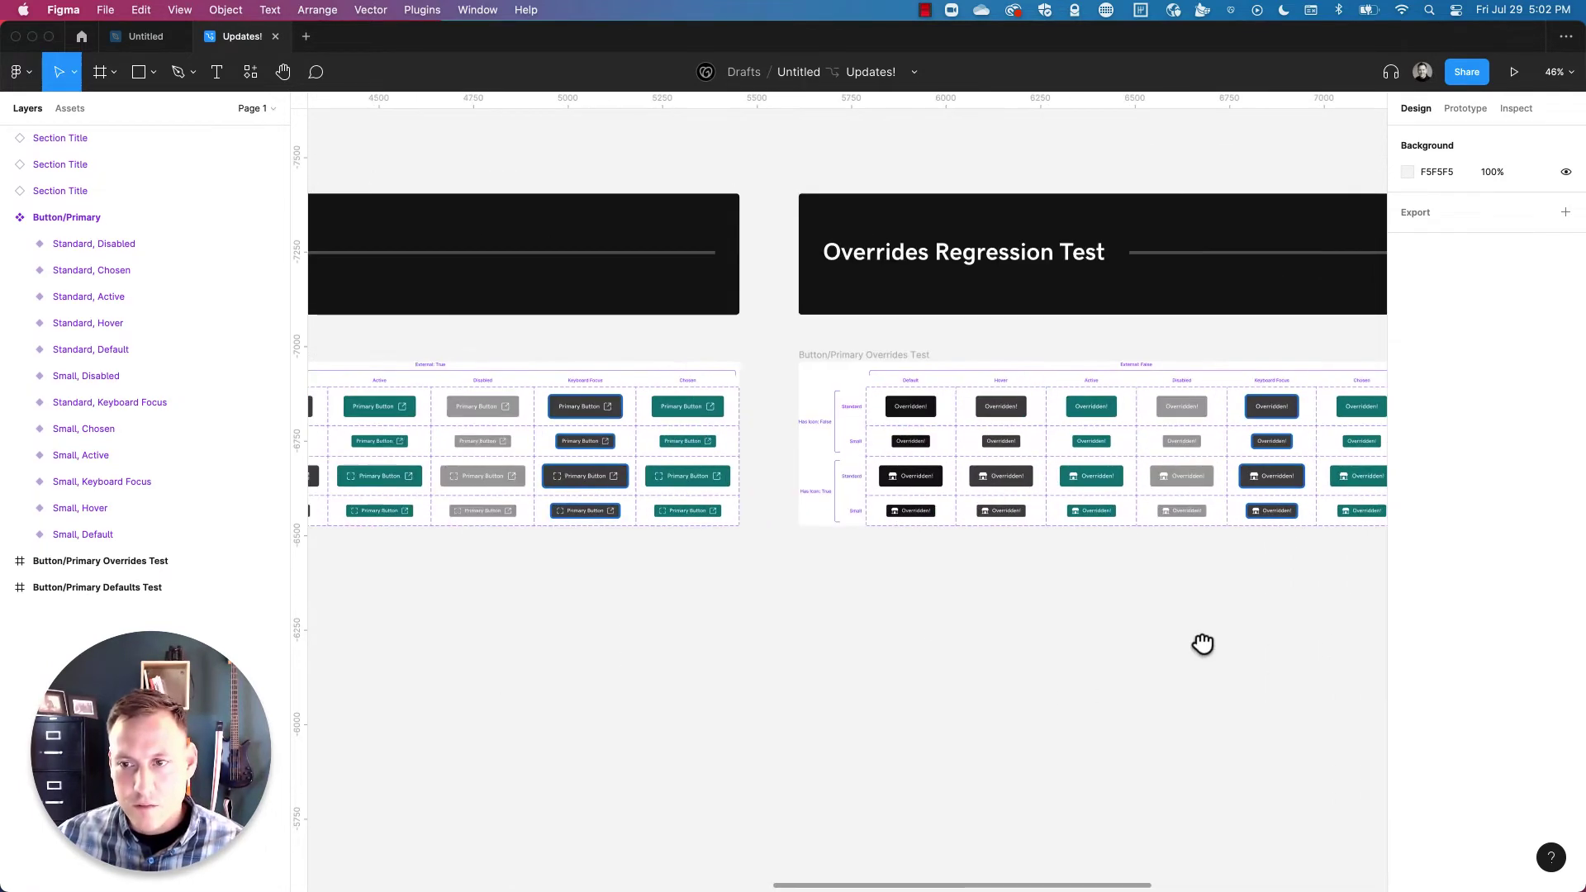
scroll(1201, 644, right, 6)
scroll(716, 649, left, 16)
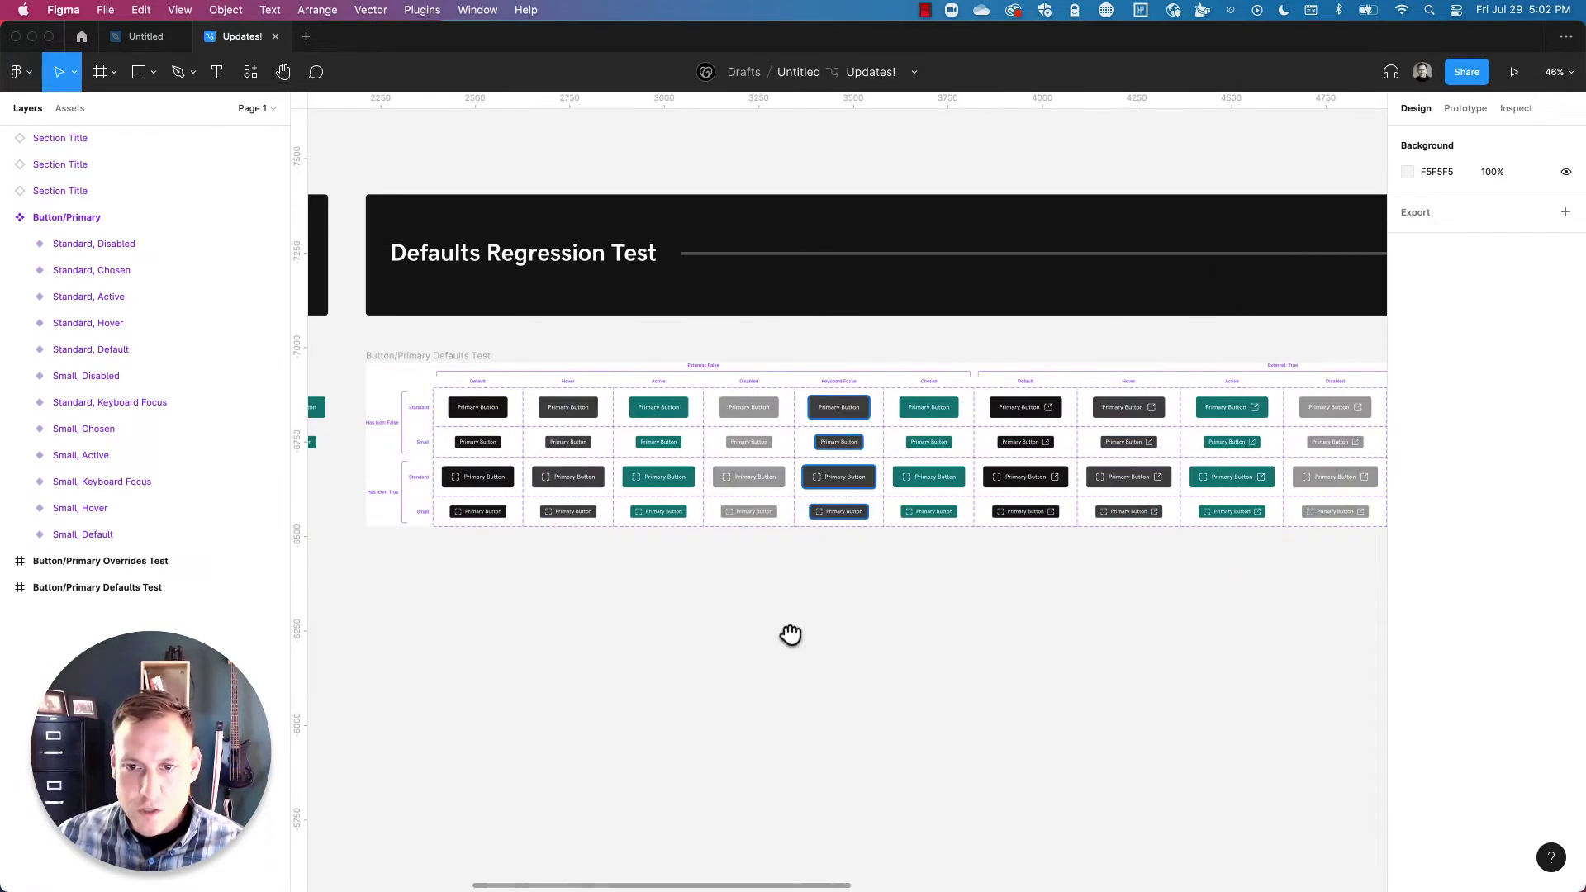
scroll(791, 634, left, 10)
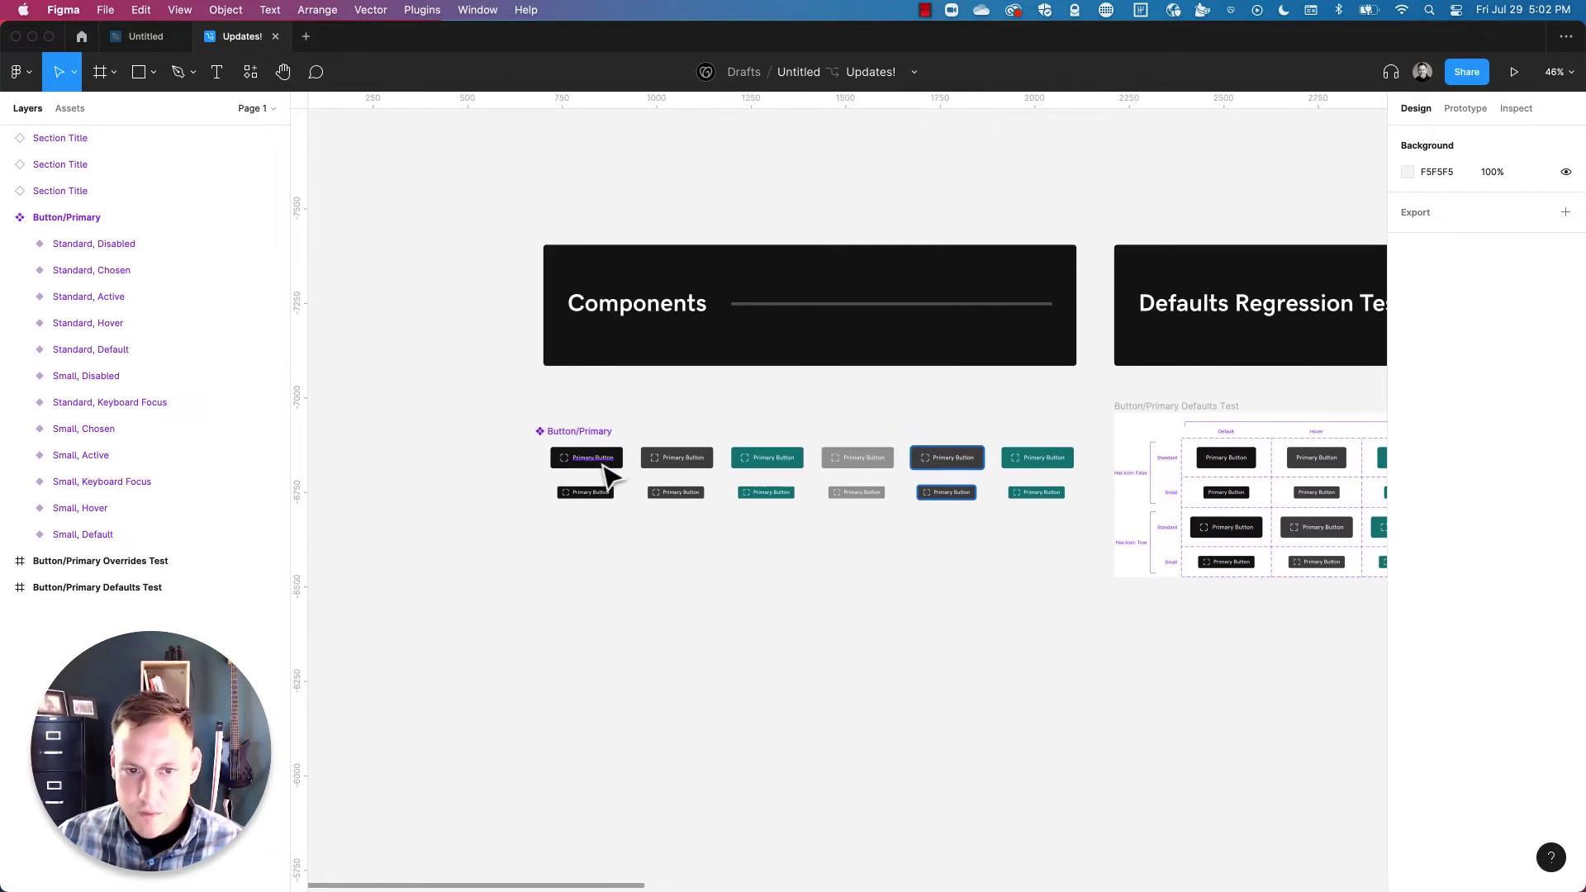
super+click(601, 460)
key(Return)
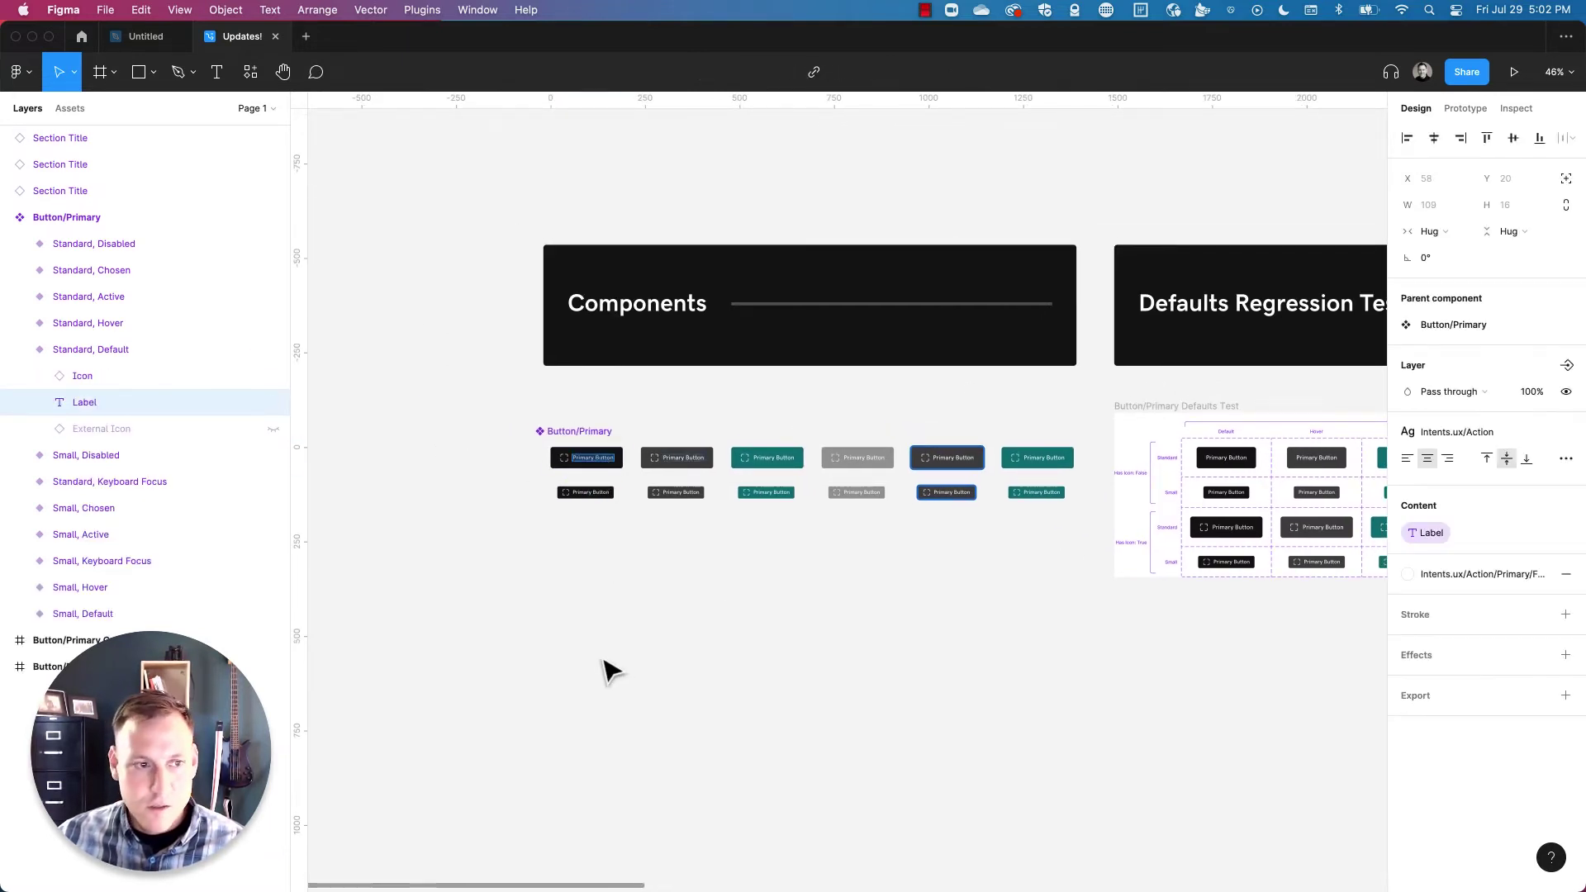
click(660, 555)
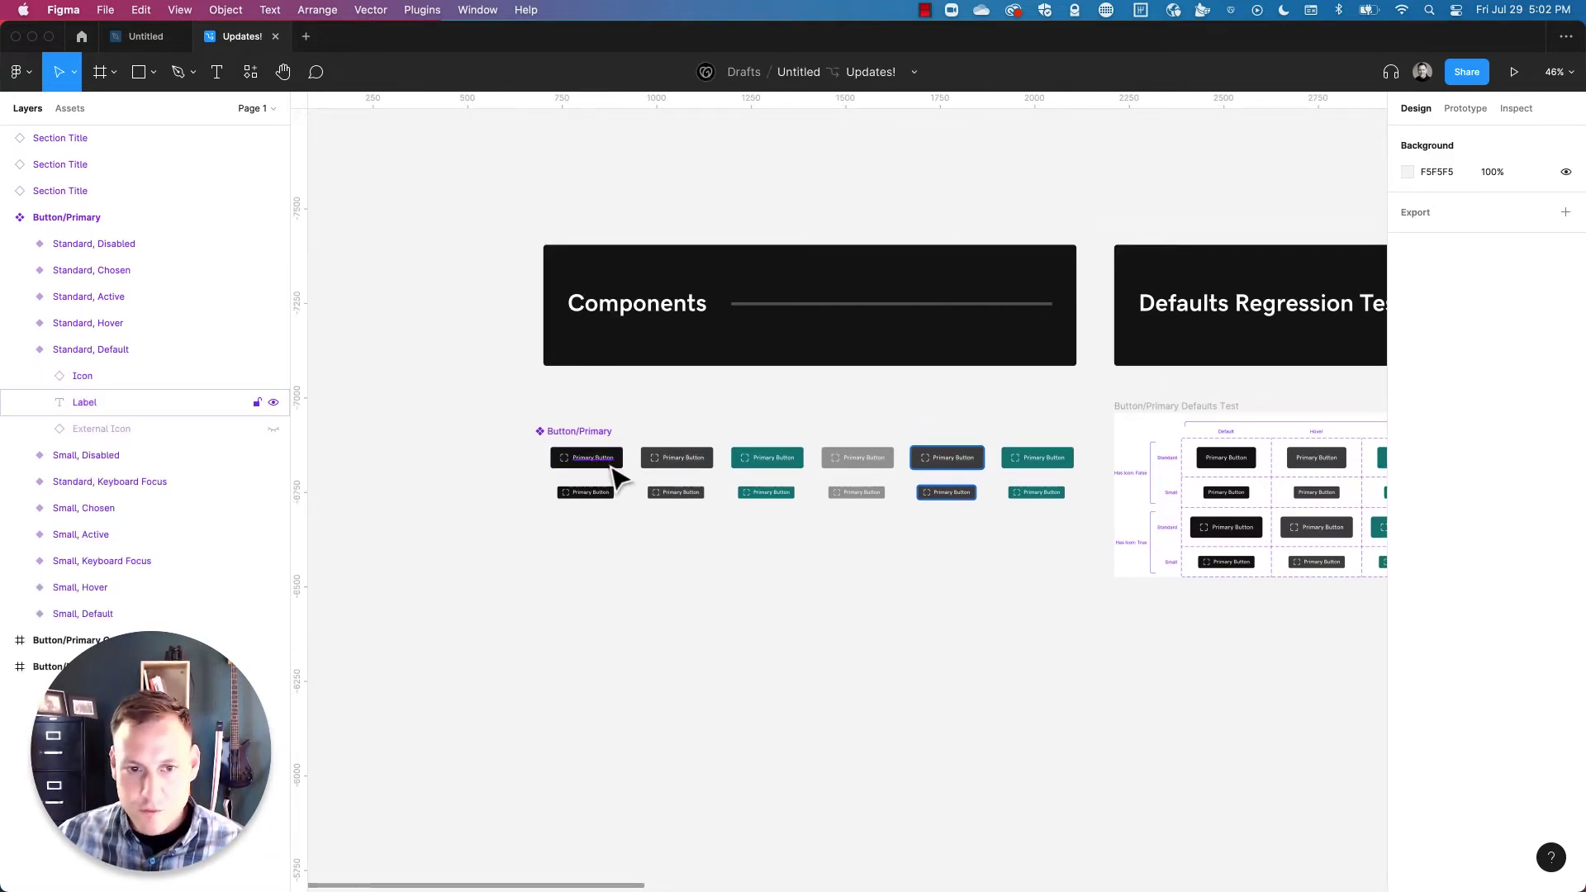
Set the default value of Button/Primary's Label text property to "Button" and rename the property "Text".
click(583, 437)
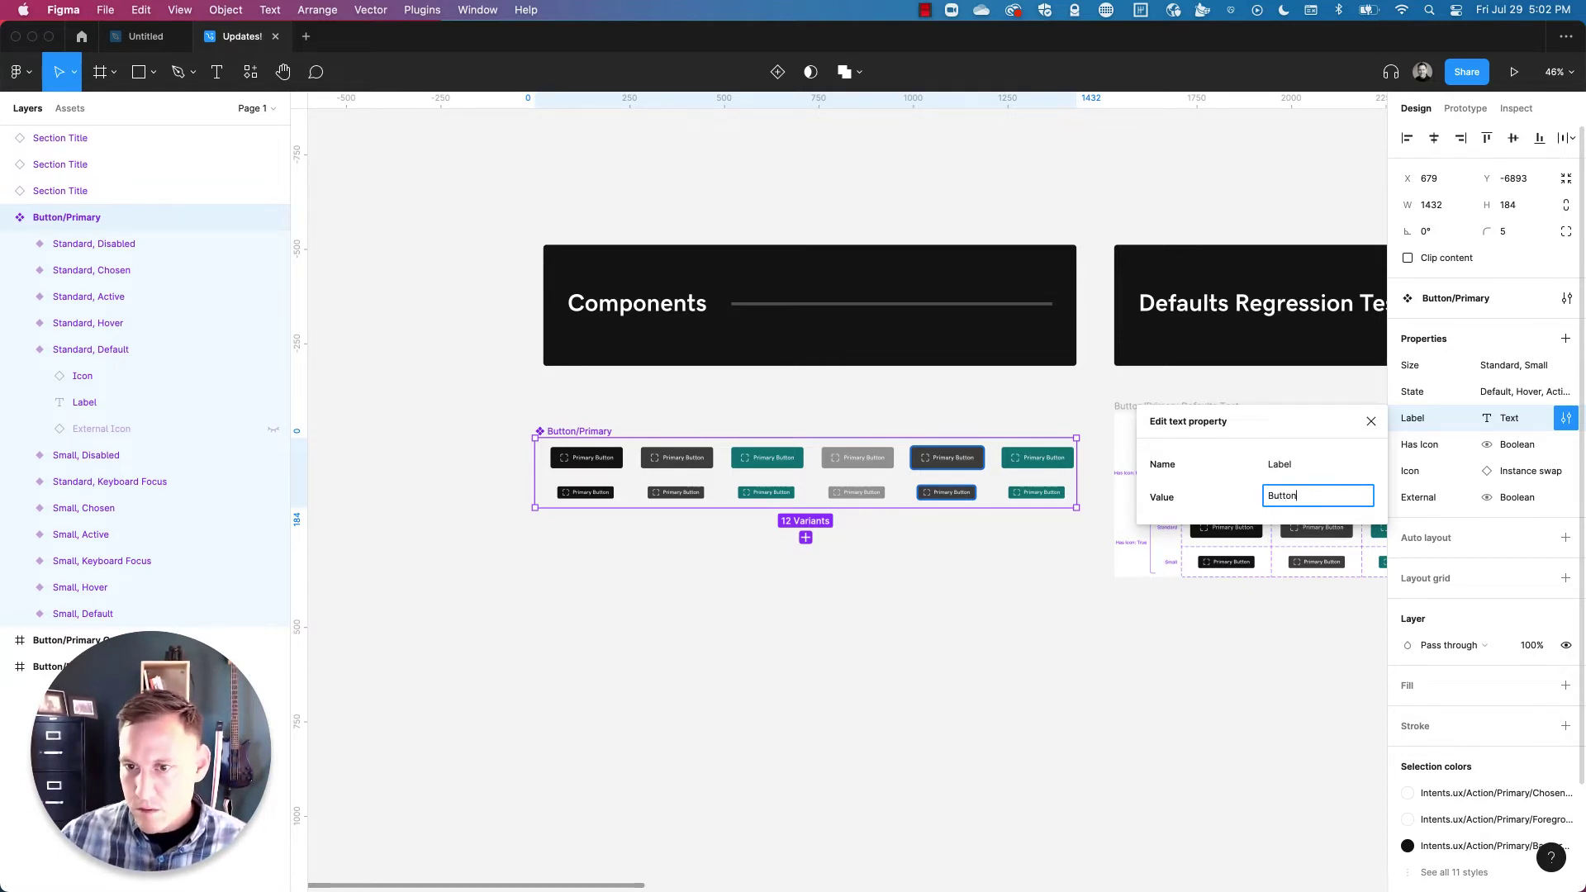
click(1295, 465)
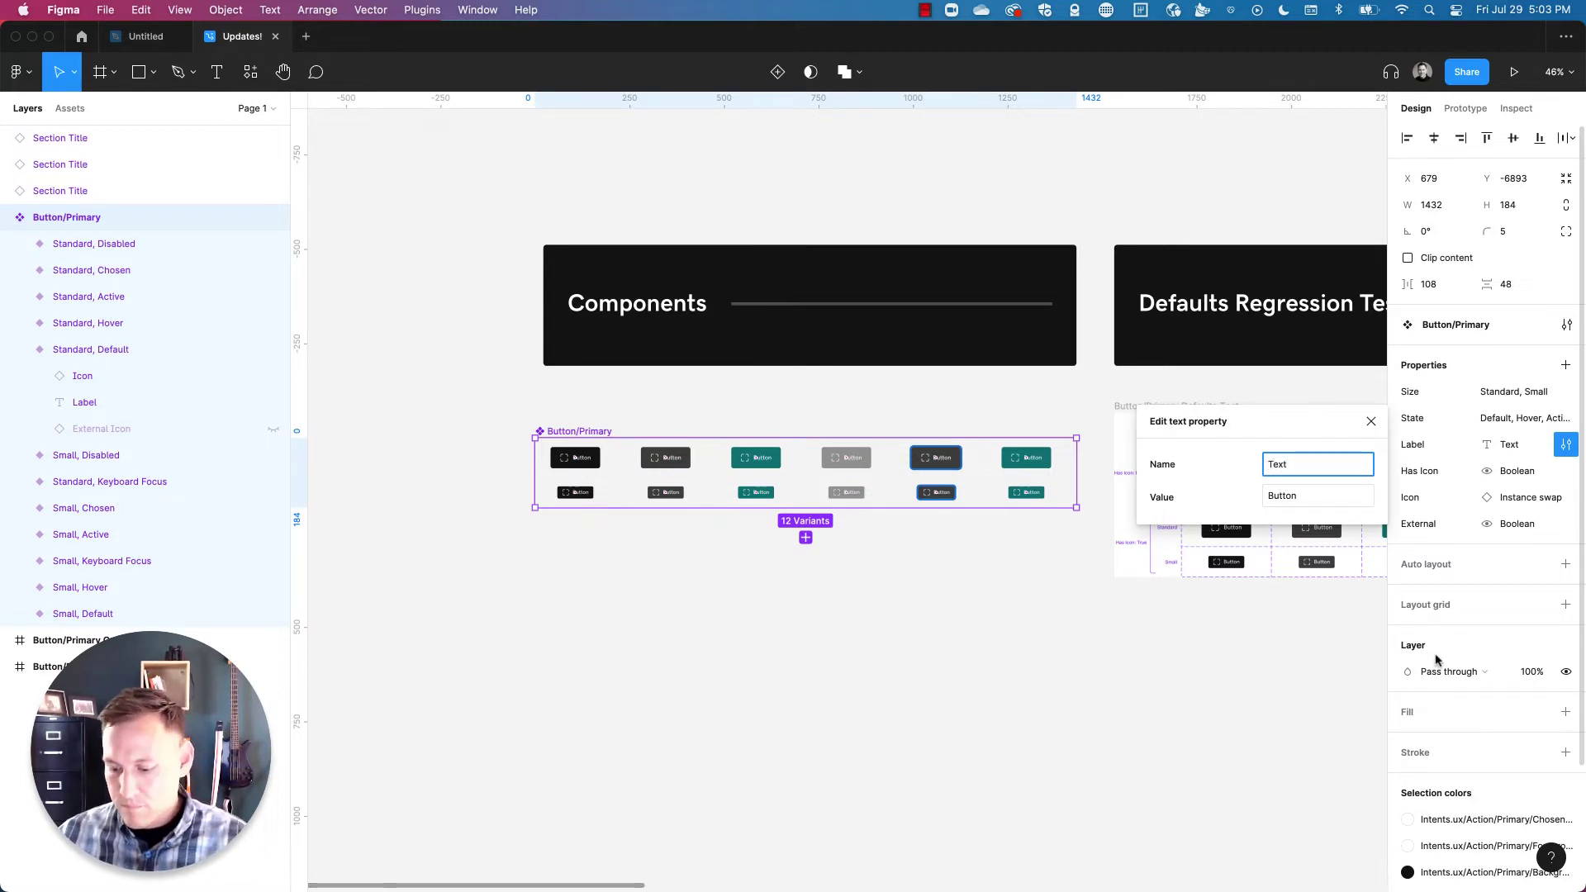
click(1022, 675)
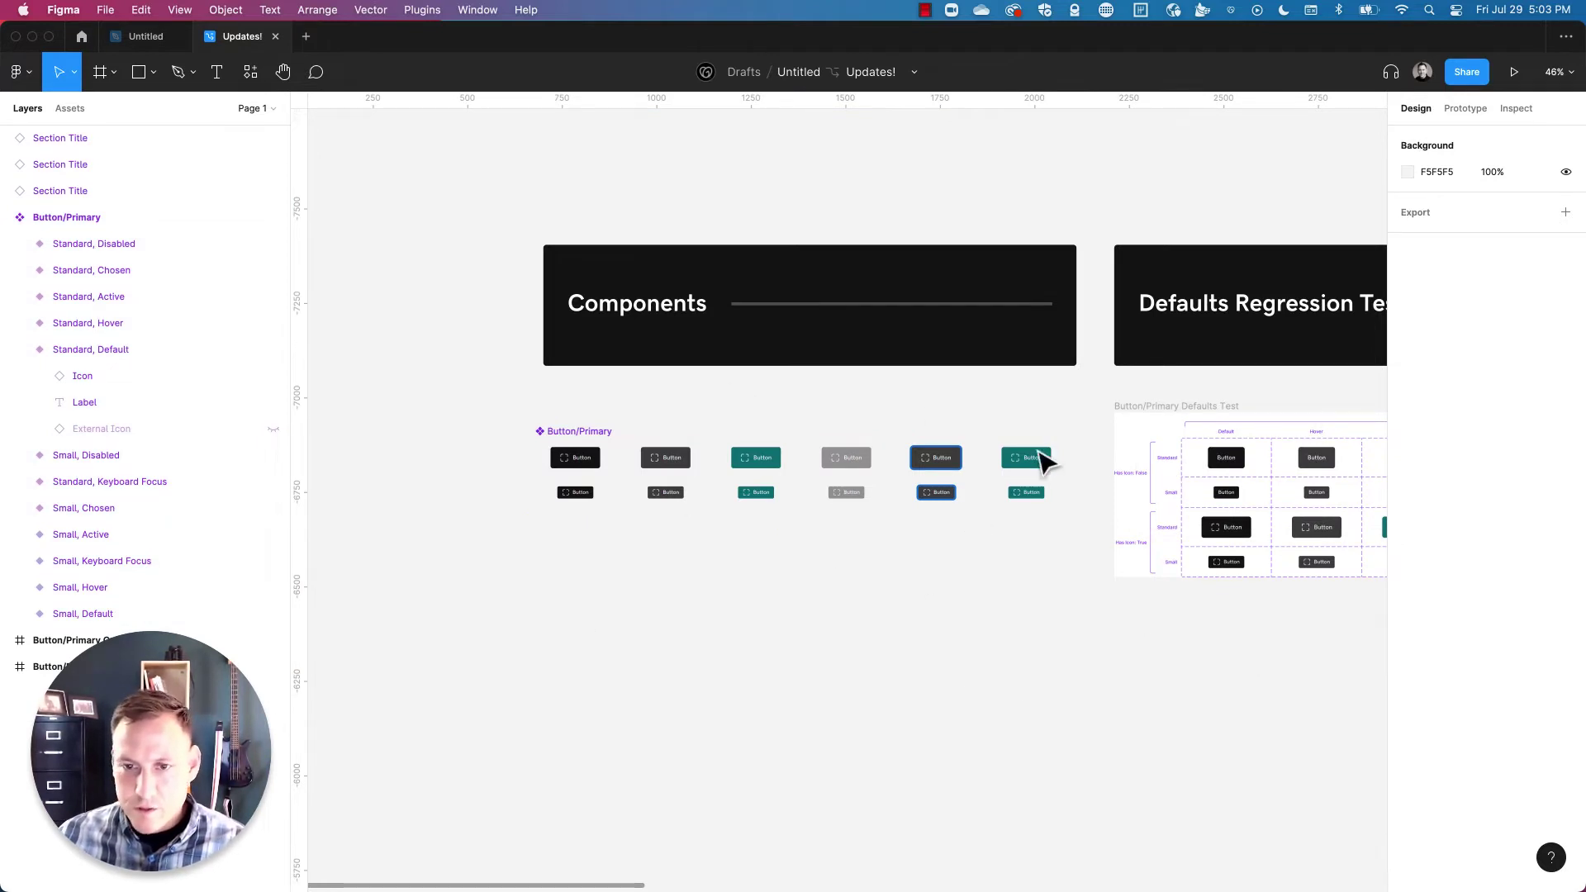
Set the default instance of Button/Primary's Icon swap property to the "safety" icon from the General group of Icons (UXCore 2200+).
click(563, 450)
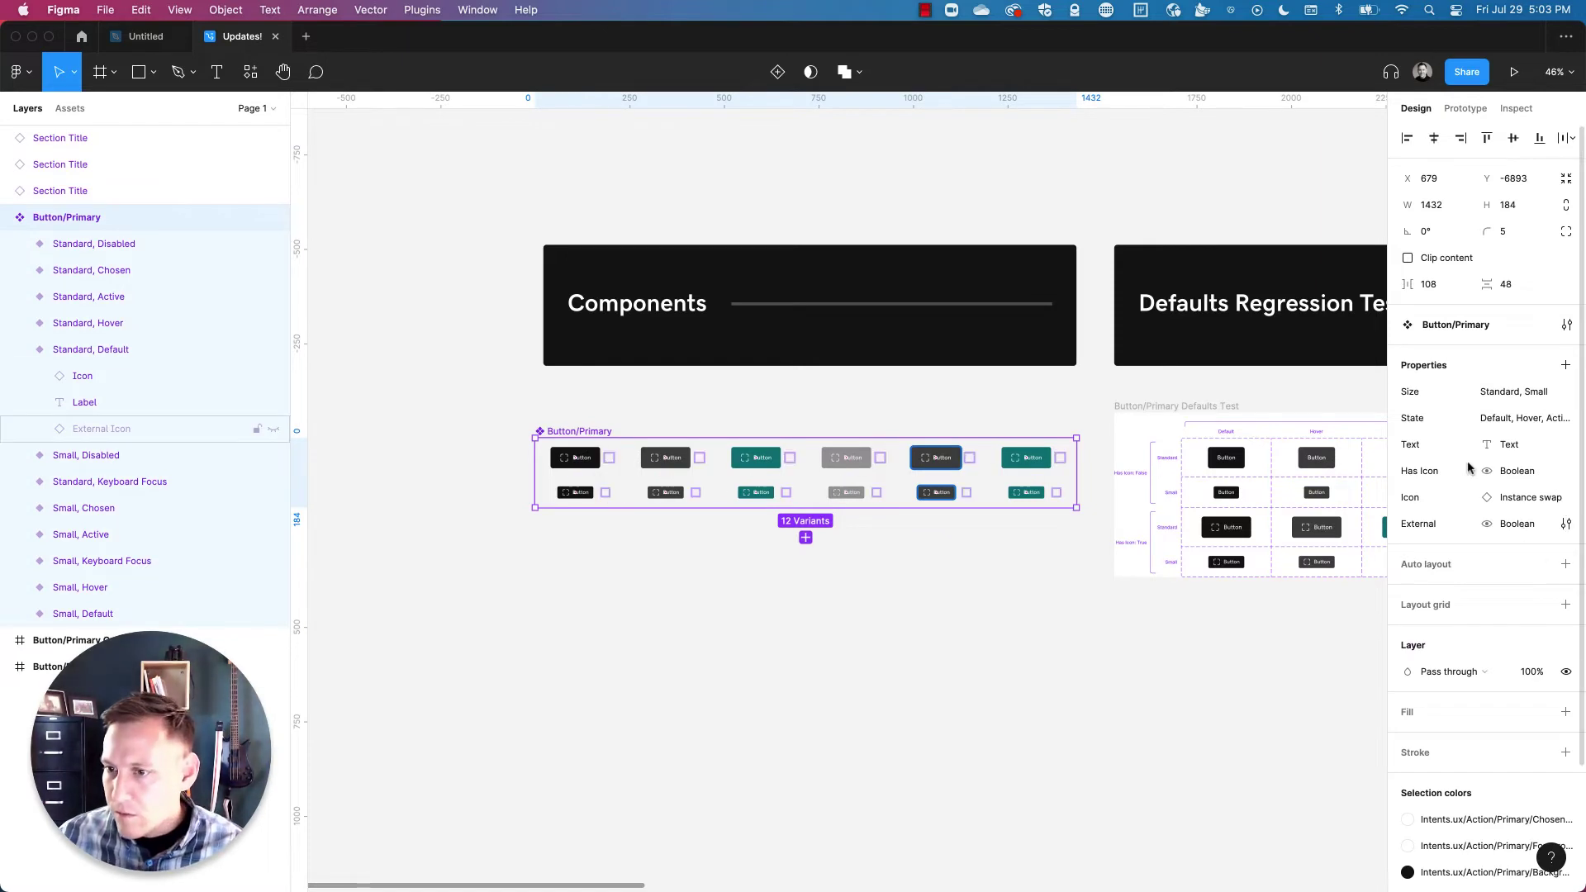
click(1566, 497)
click(1317, 576)
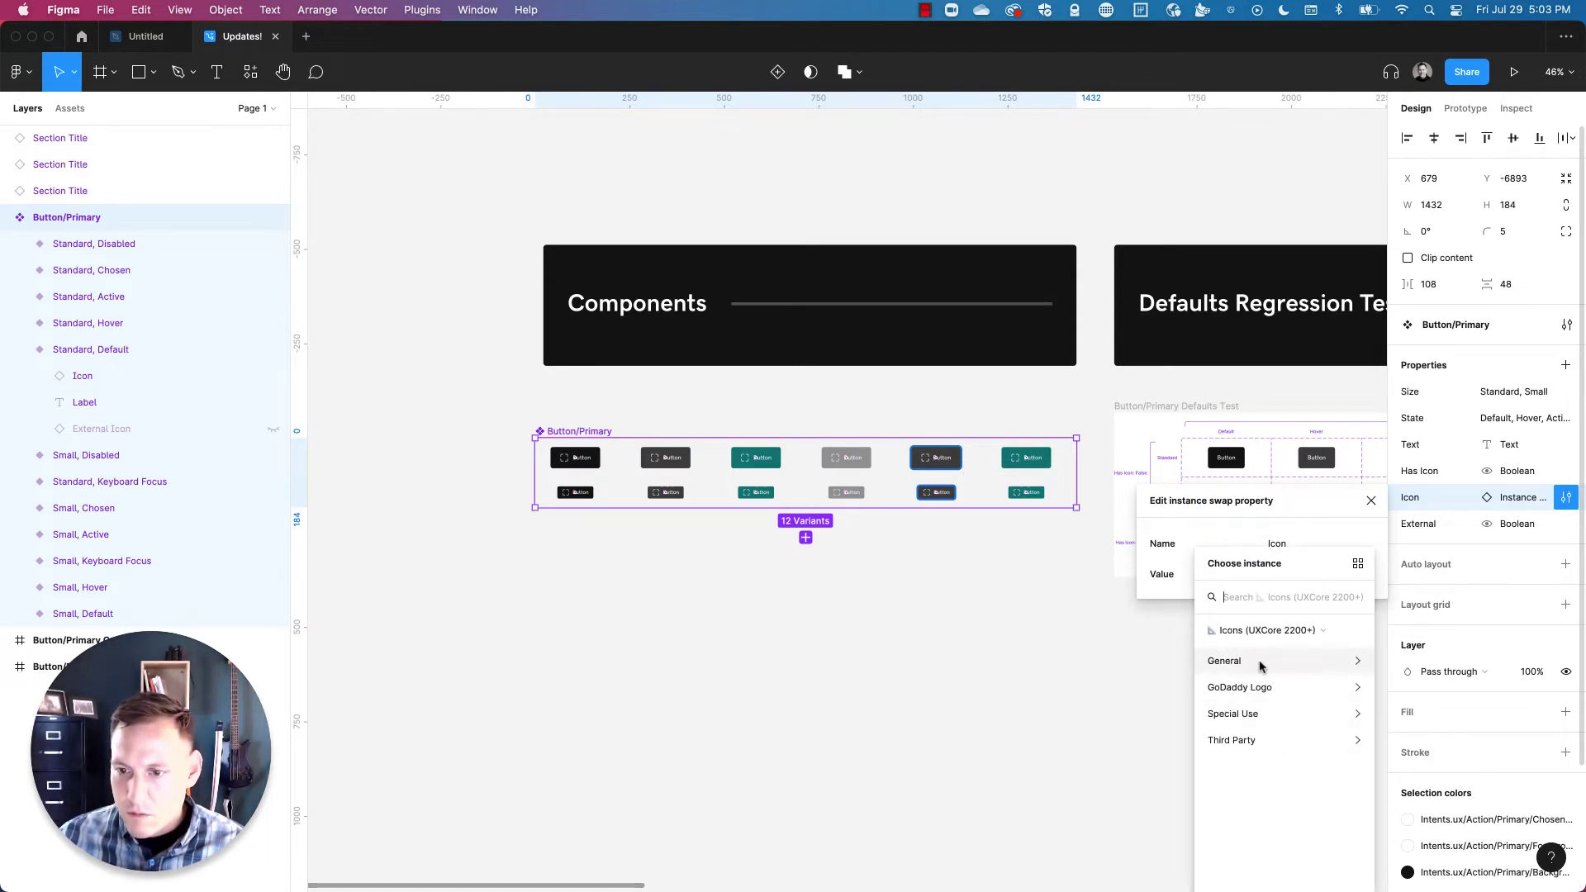
click(1266, 661)
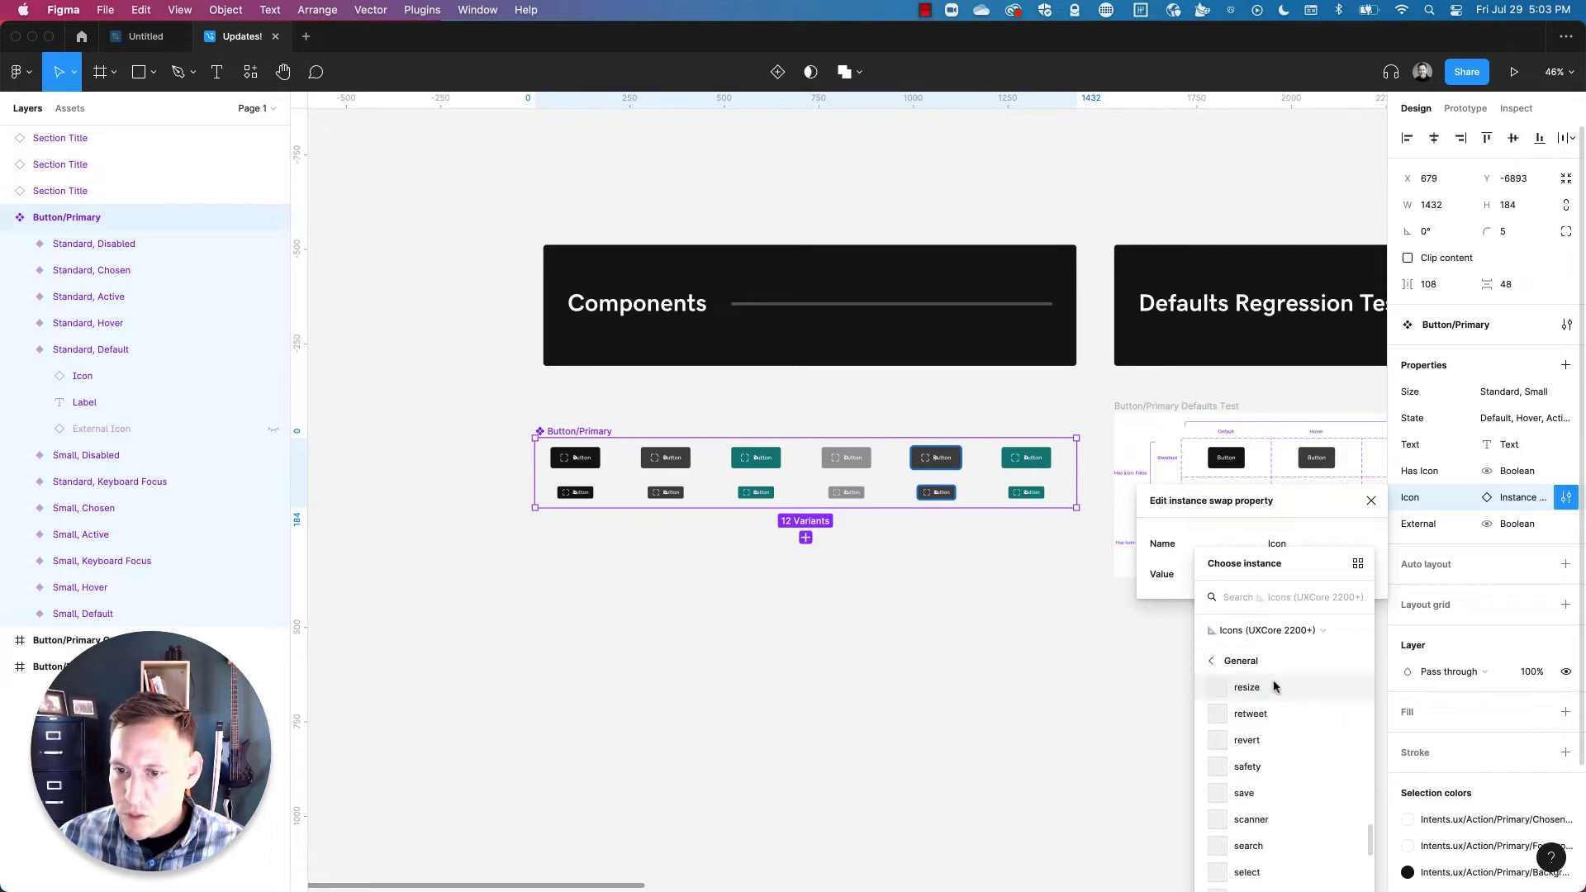
click(1224, 768)
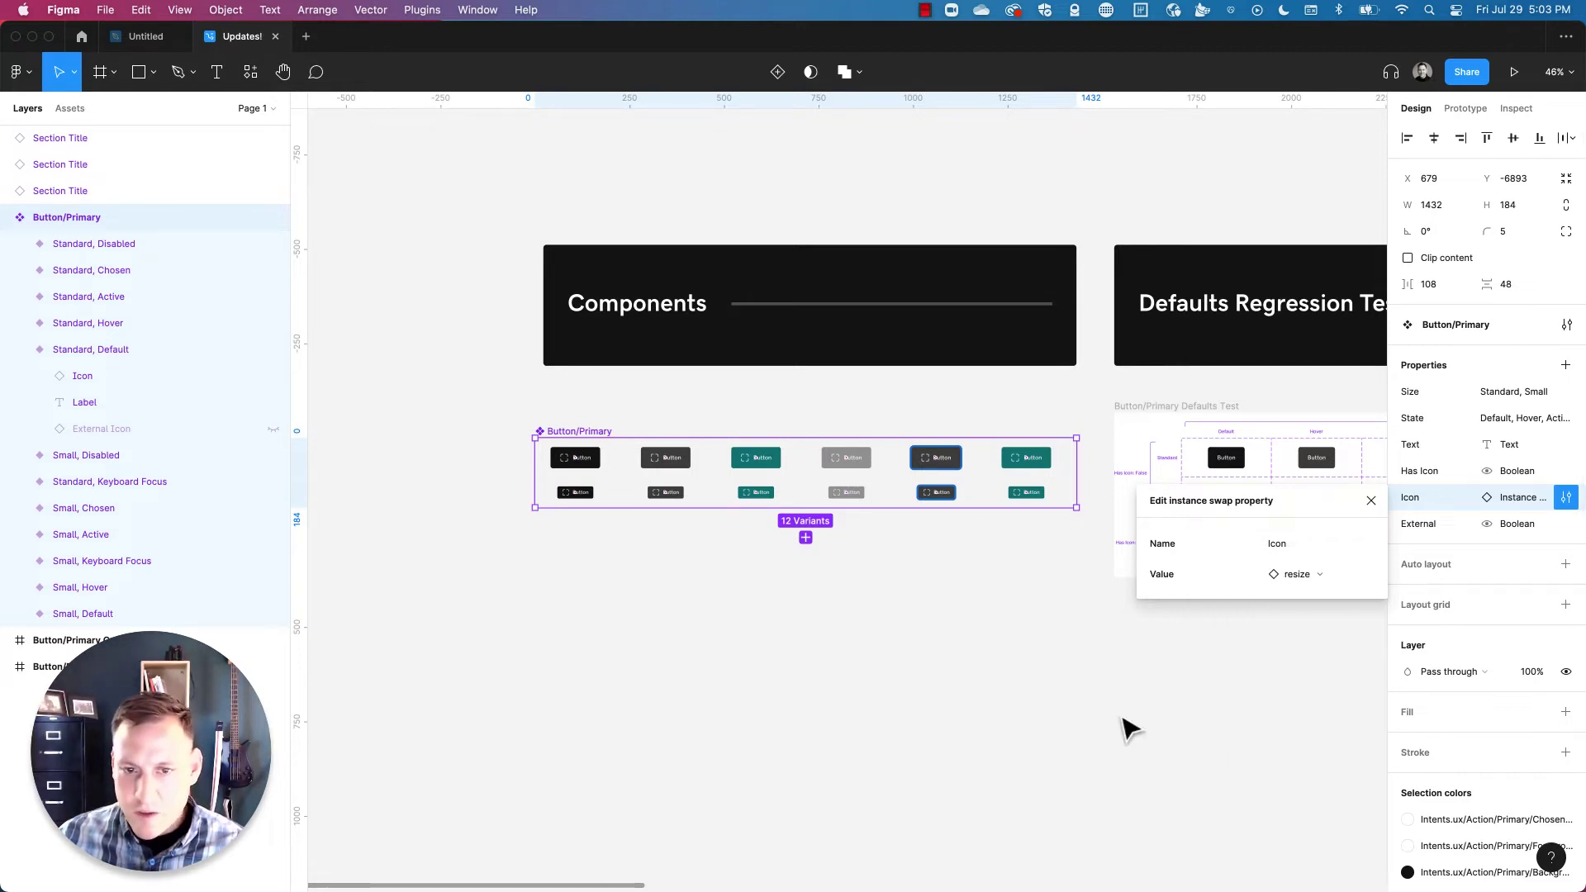
click(876, 638)
Examine the Button/Primary variants and the Defaults Regression Test table for the changed label and icon.
scroll(860, 471, up, 10)
drag(530, 652, 1134, 561)
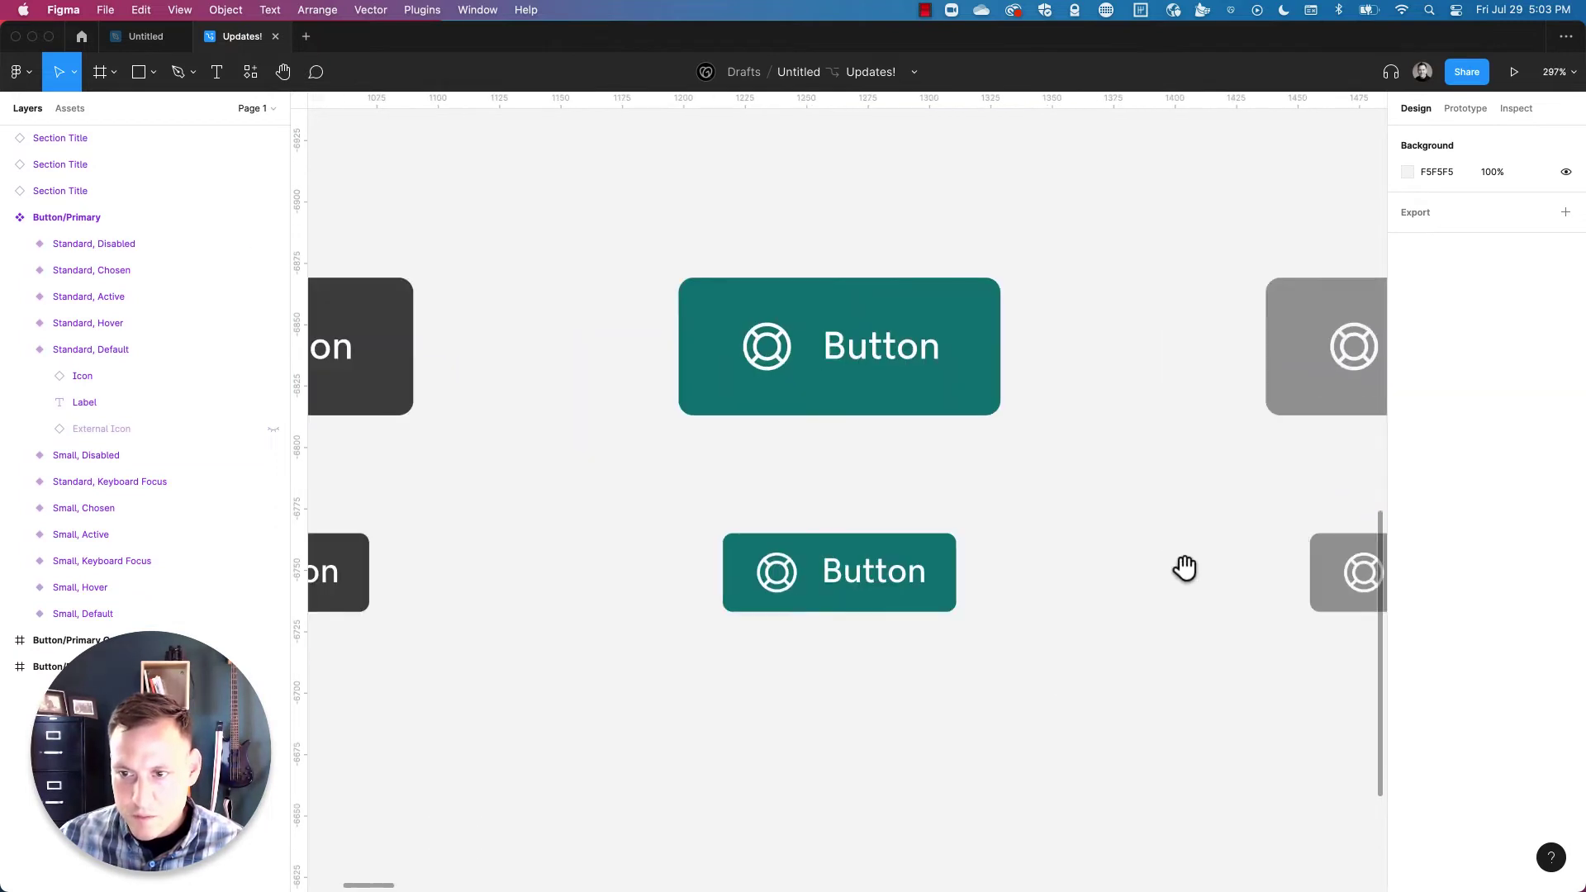
scroll(687, 682, down, 15)
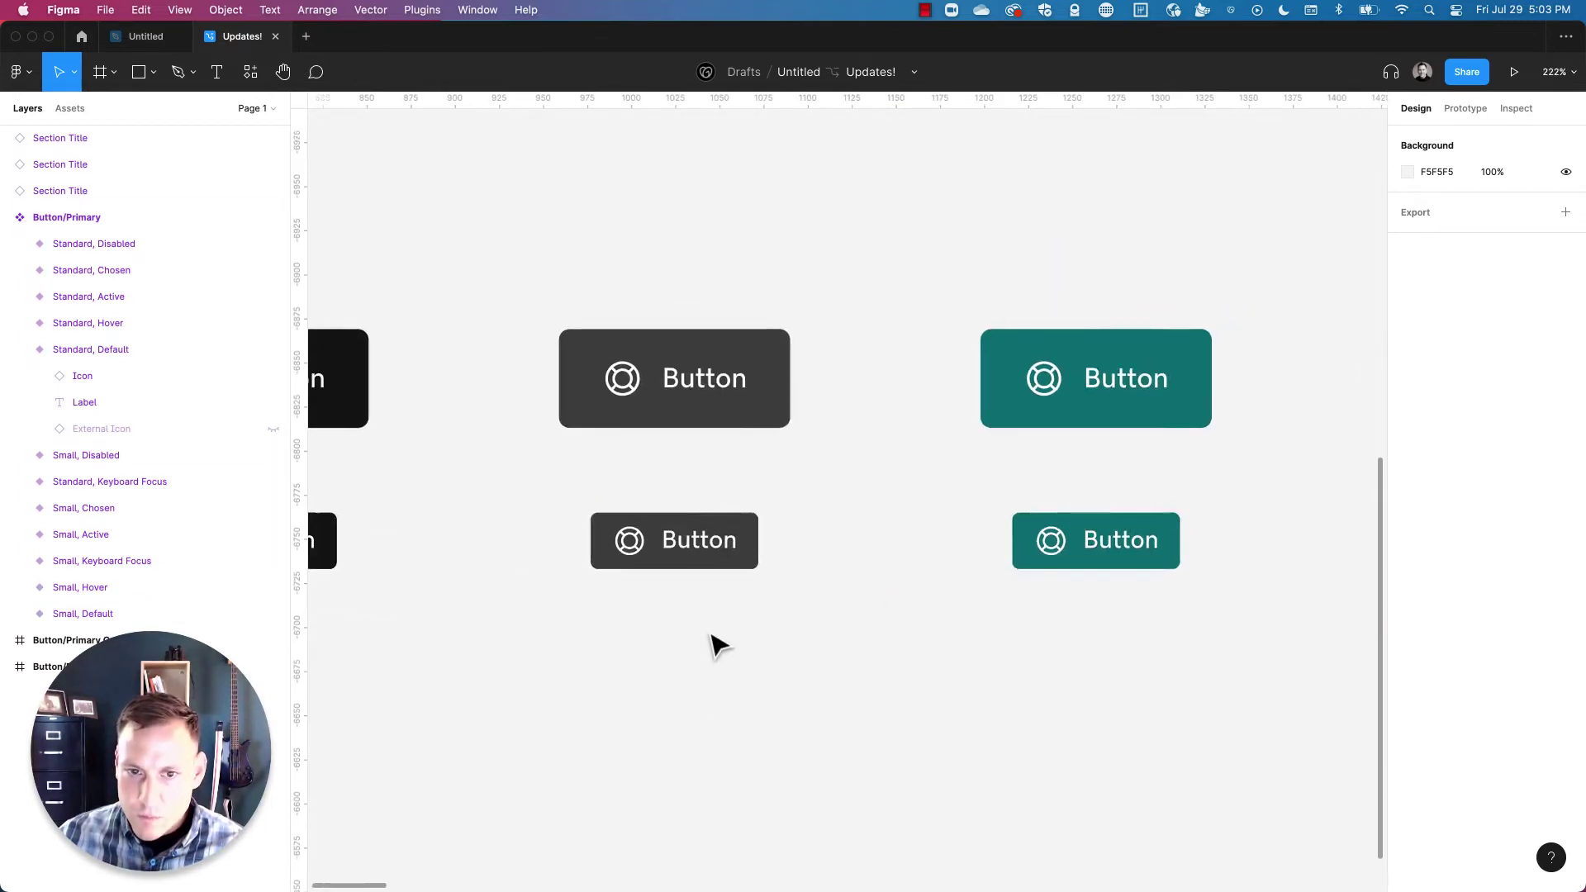
scroll(989, 725, right, 20)
scroll(974, 726, down, 2)
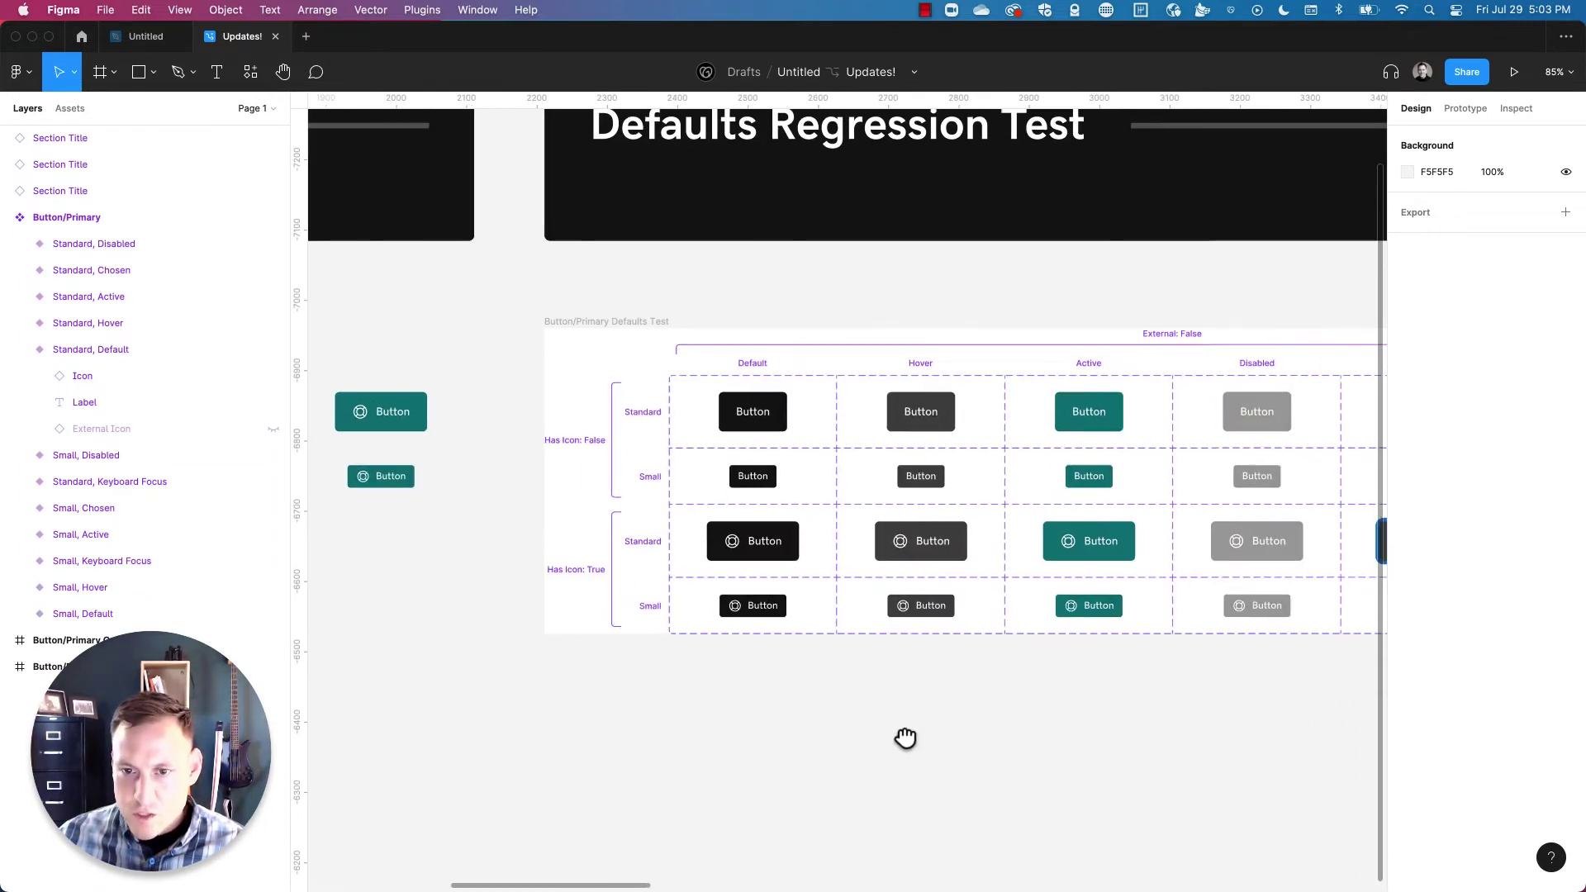
scroll(751, 702, right, 20)
scroll(938, 673, up, 1)
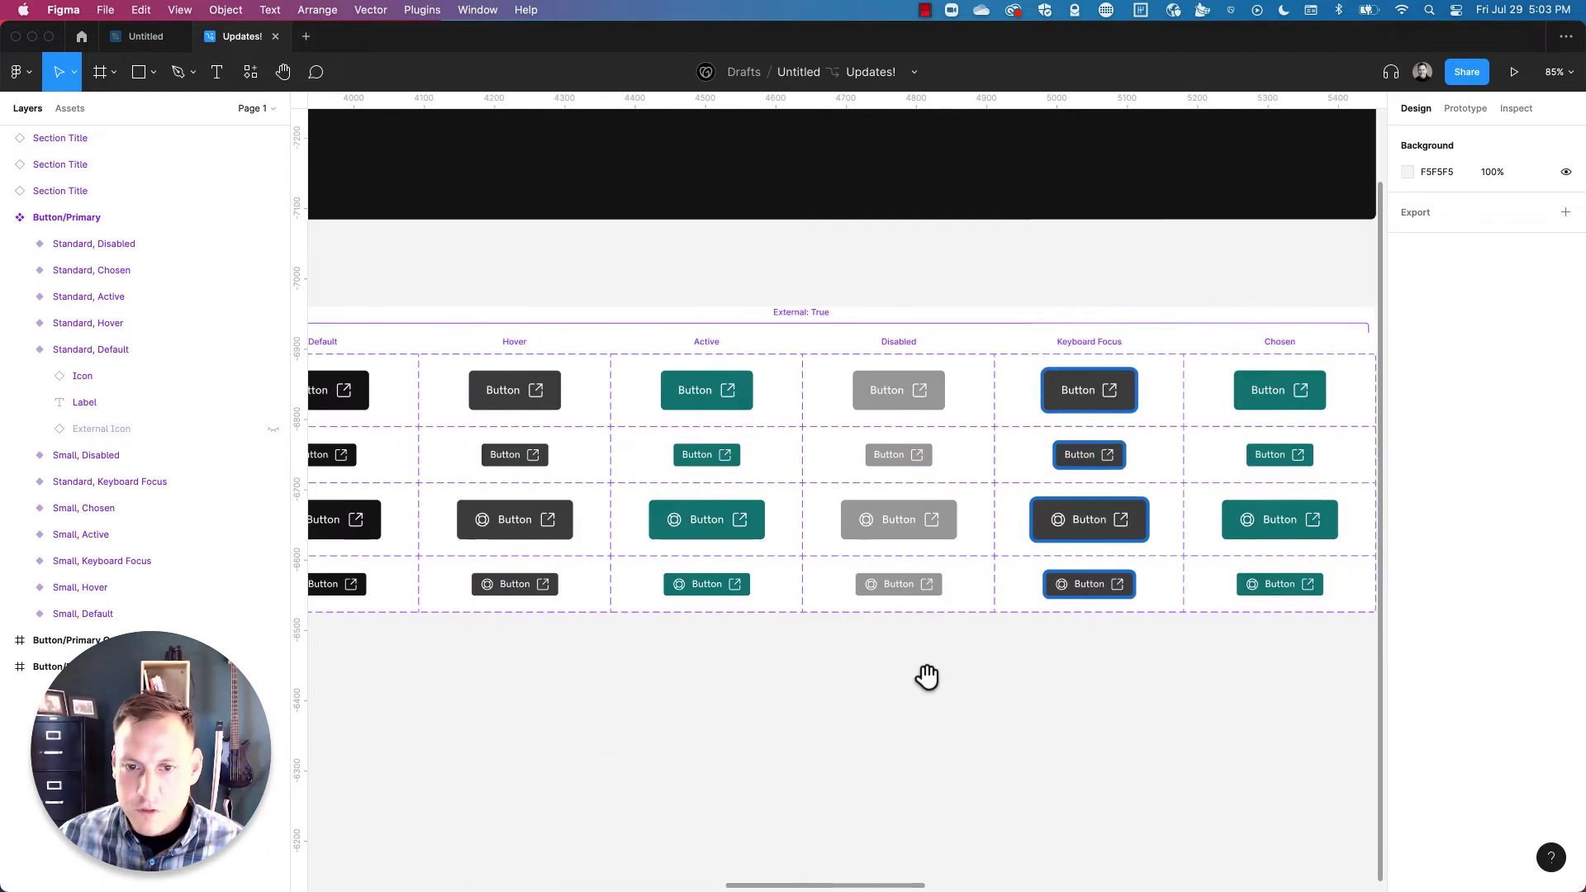
Examine the Overrides Regression Test table to check its label and icon overrides against the component changes.
scroll(767, 716, right, 20)
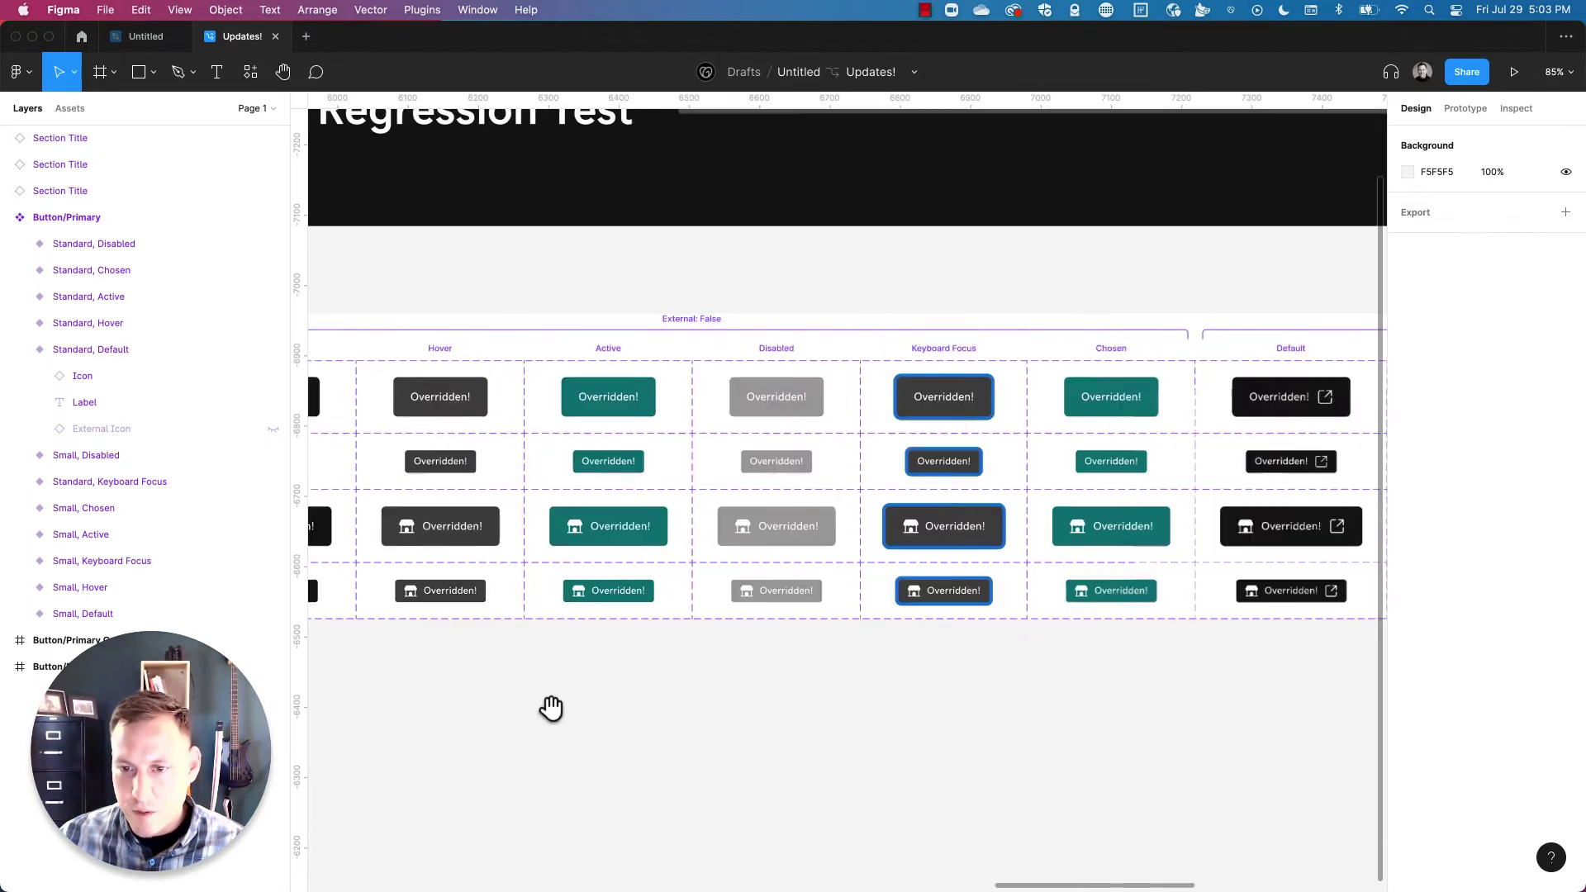
scroll(567, 781, right, 20)
scroll(568, 781, down, 1)
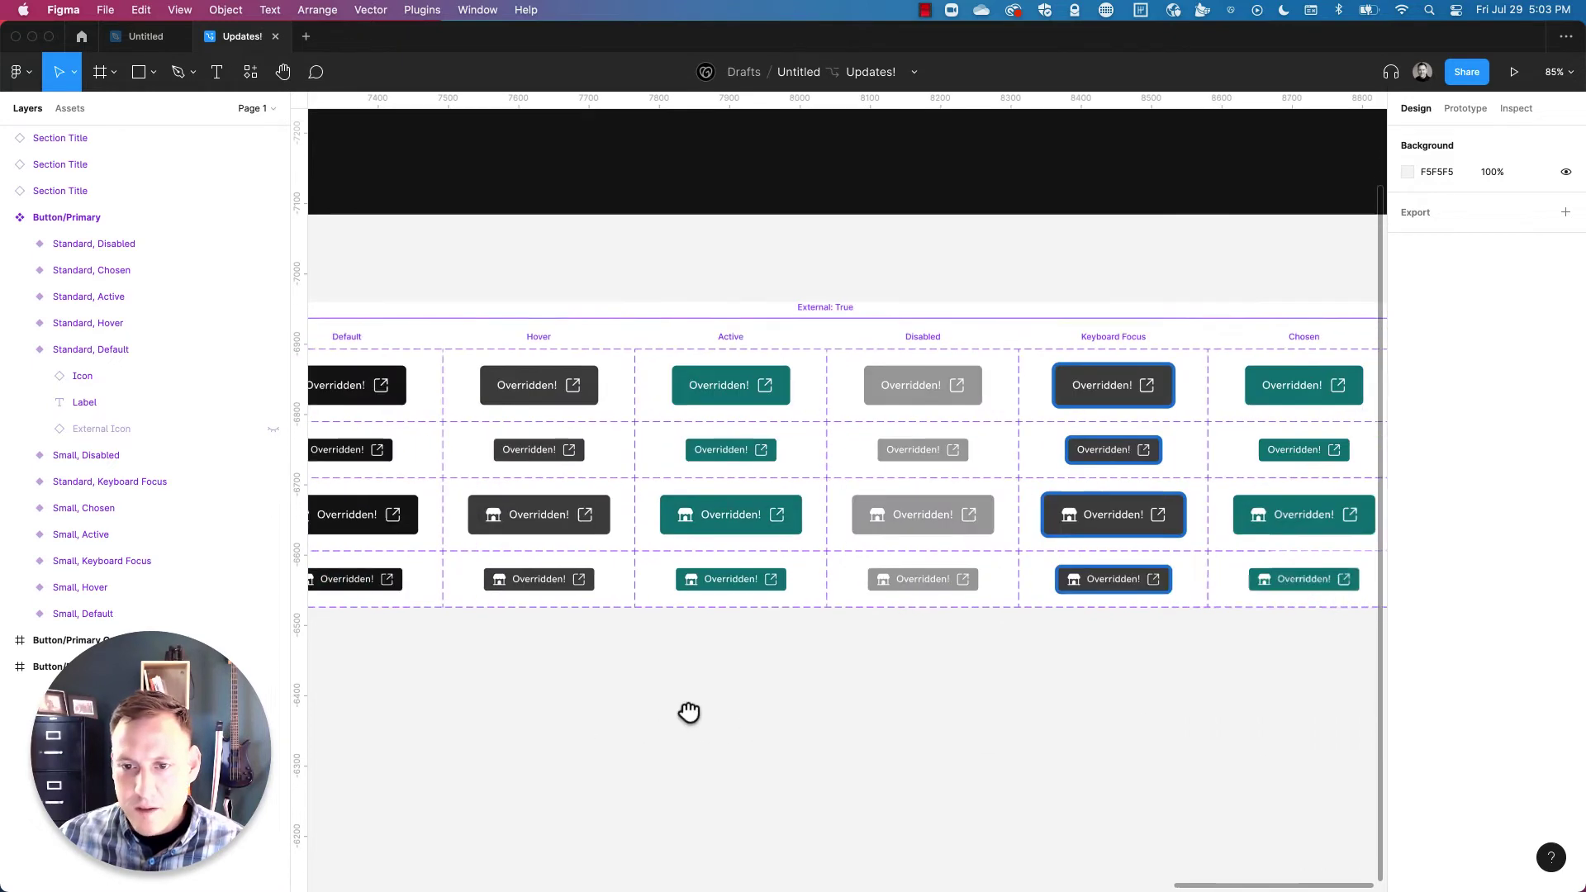
drag(786, 714, 778, 724)
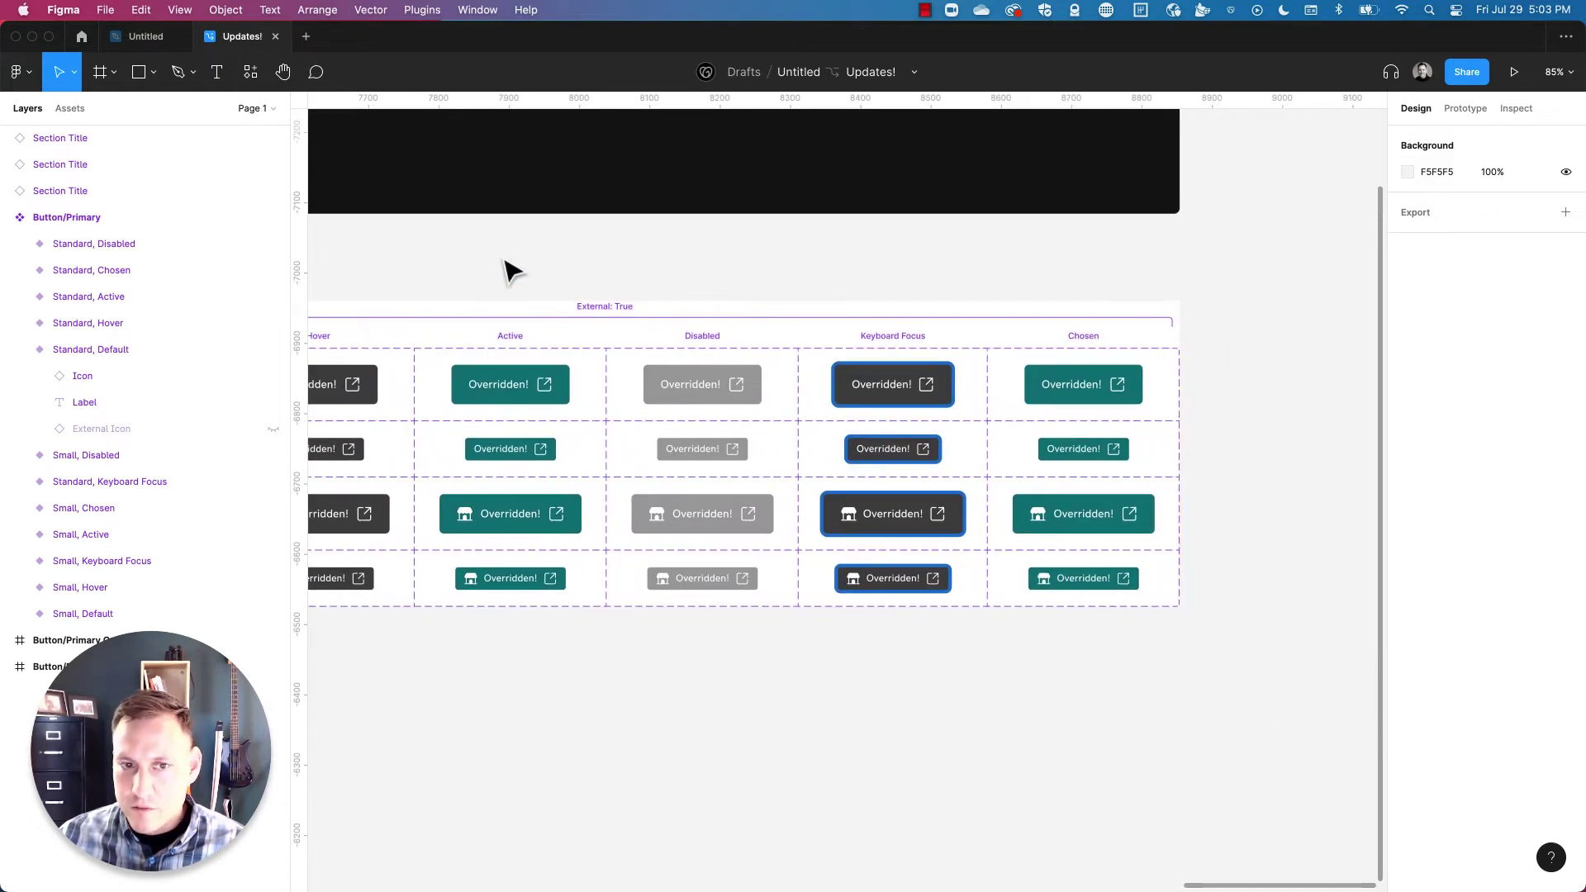
drag(450, 787, 844, 783)
scroll(539, 636, down, 5)
drag(489, 683, 916, 671)
scroll(637, 549, up, 5)
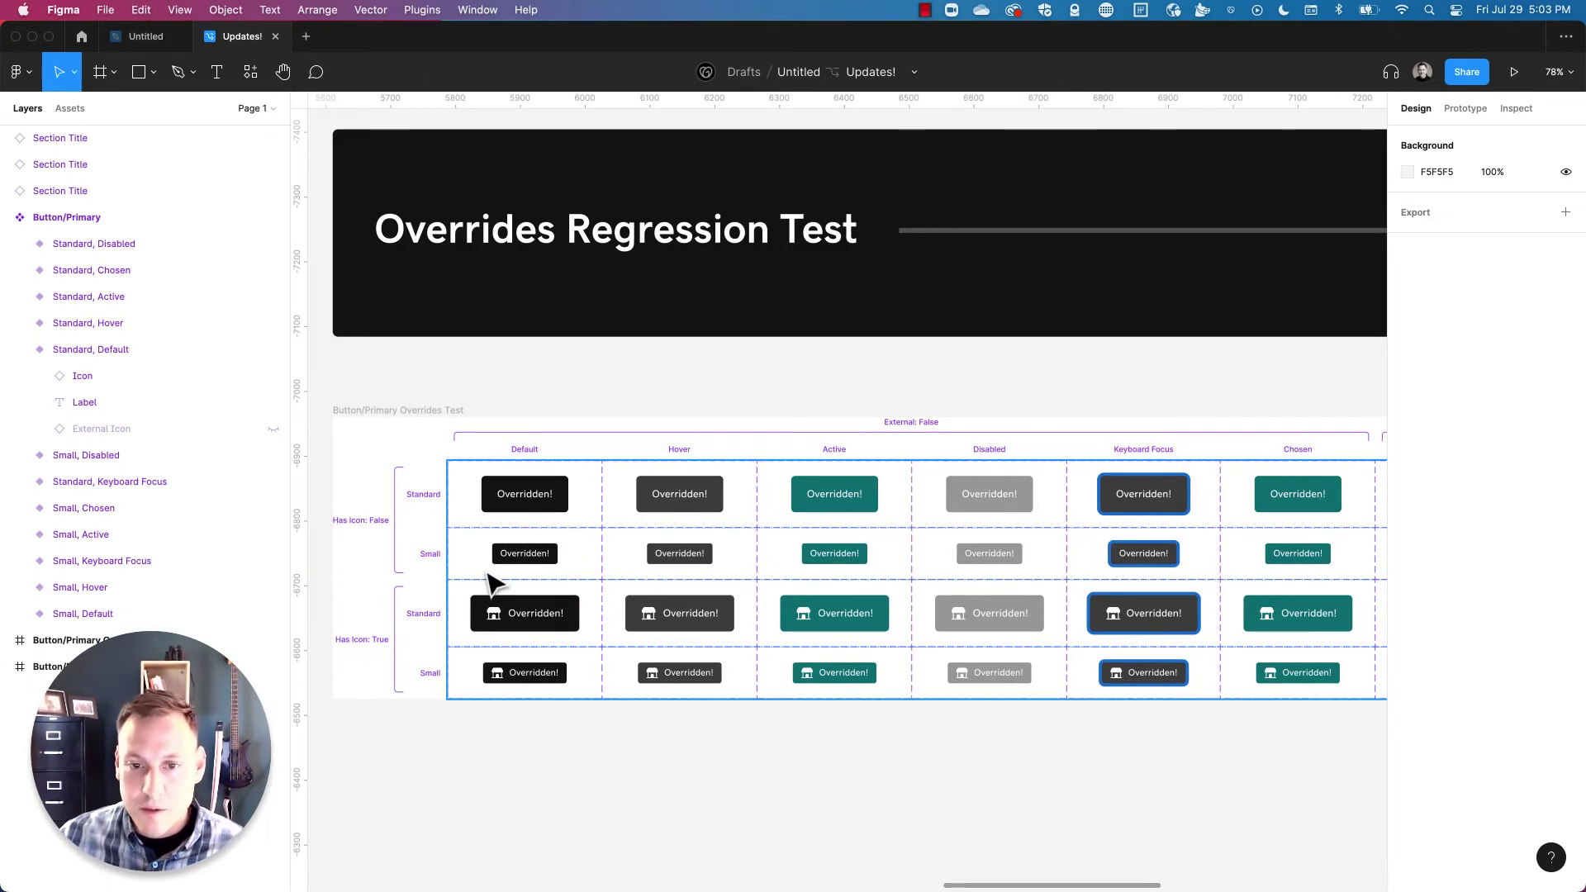
Review the Defaults Regression Test table again and inspect the property list of the Button/Primary component set.
scroll(598, 835, left, 15)
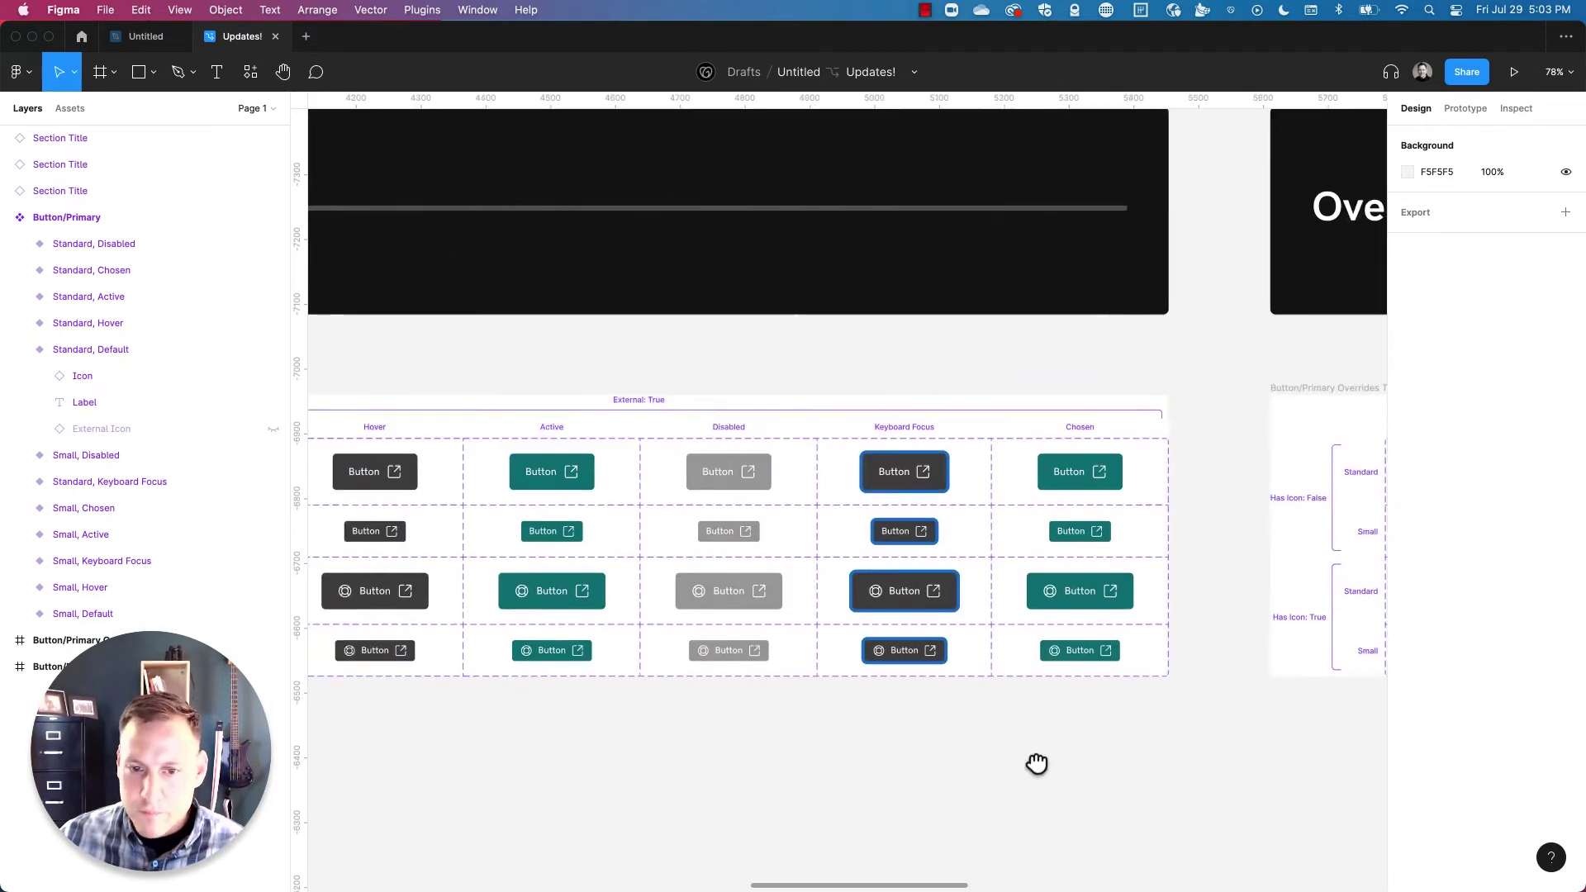
scroll(673, 731, left, 15)
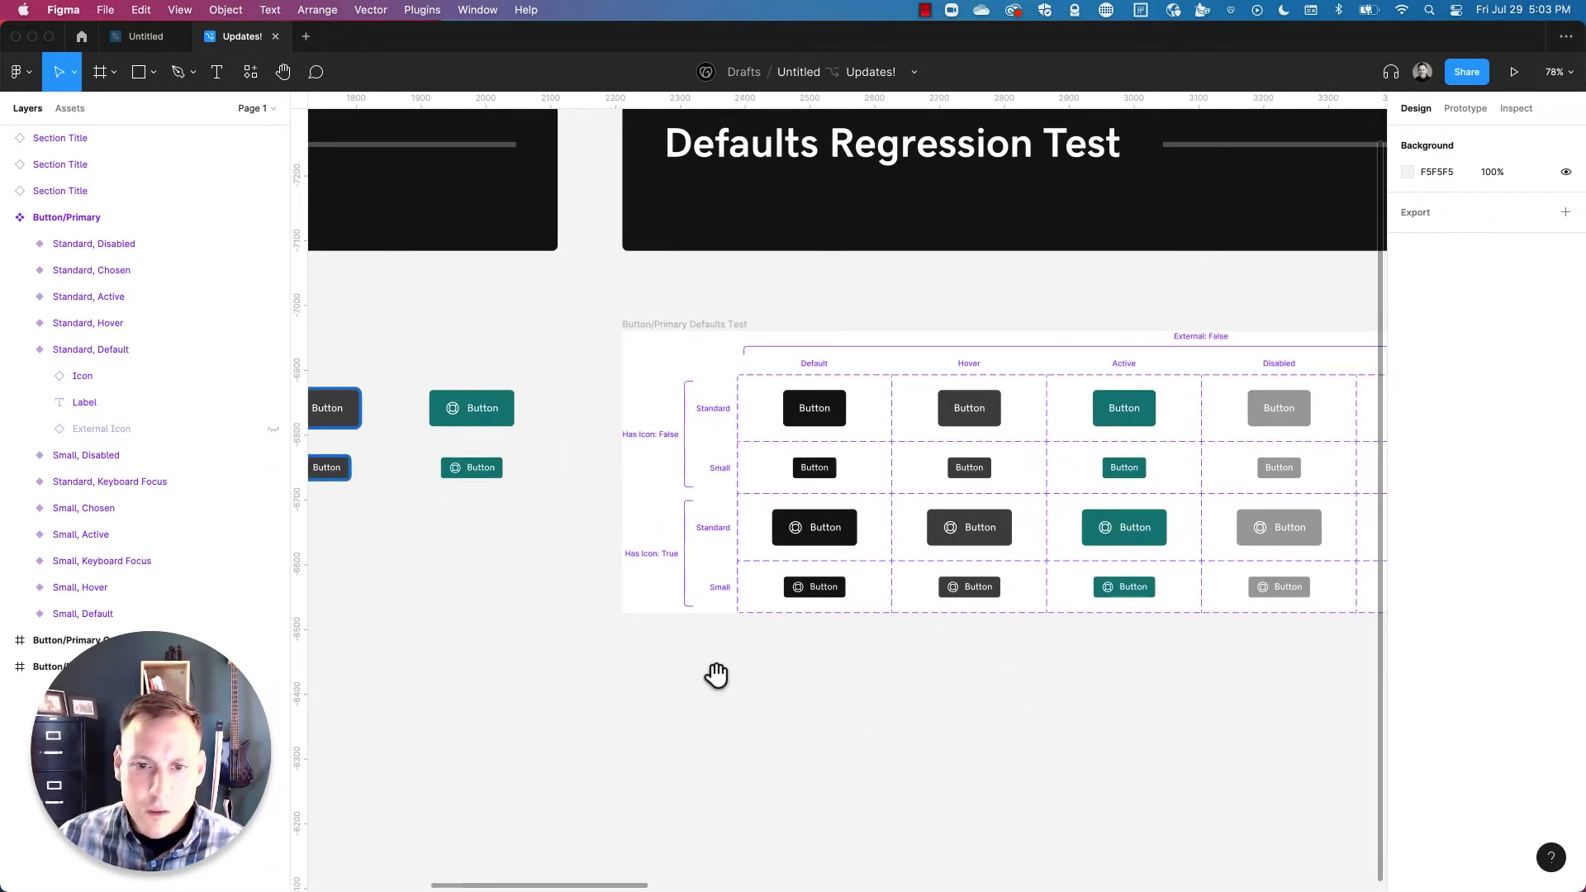
scroll(761, 710, left, 5)
scroll(1127, 755, up, 2)
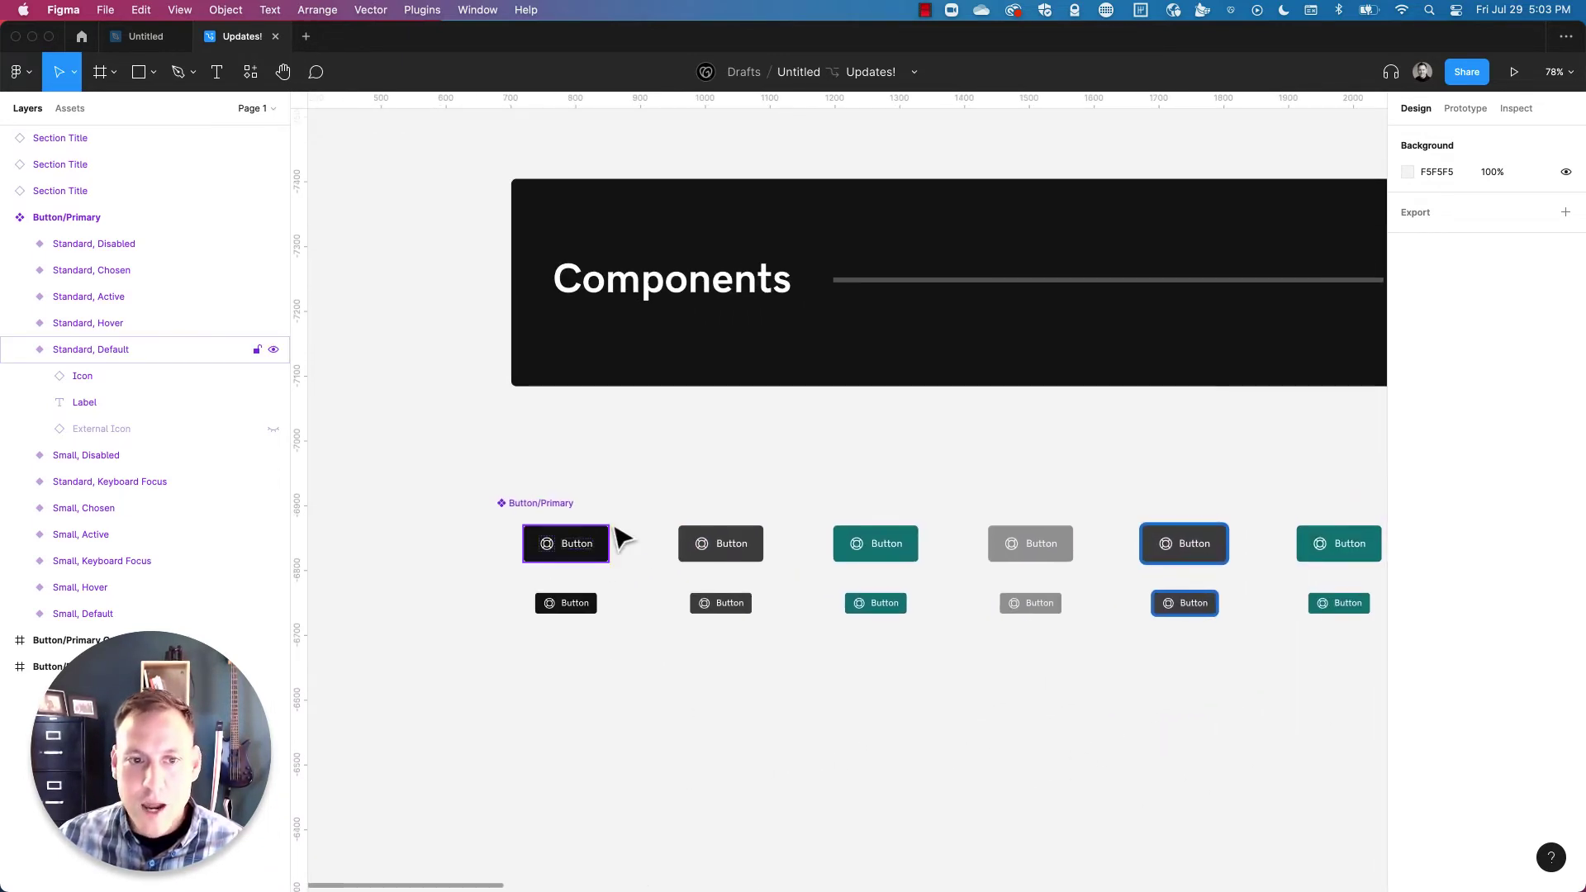
click(556, 513)
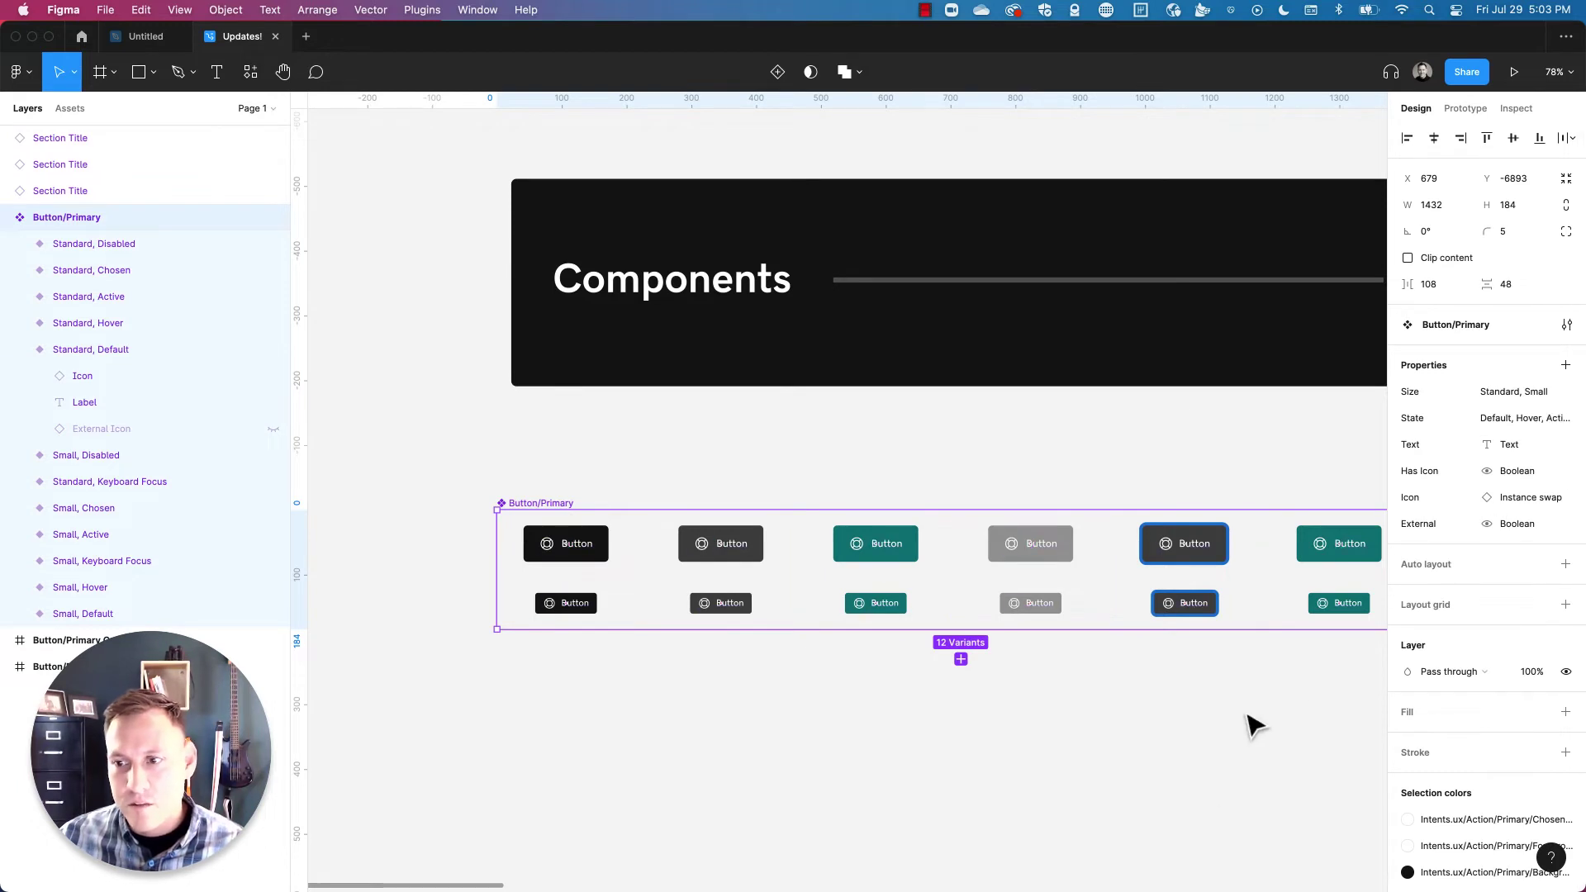
click(875, 696)
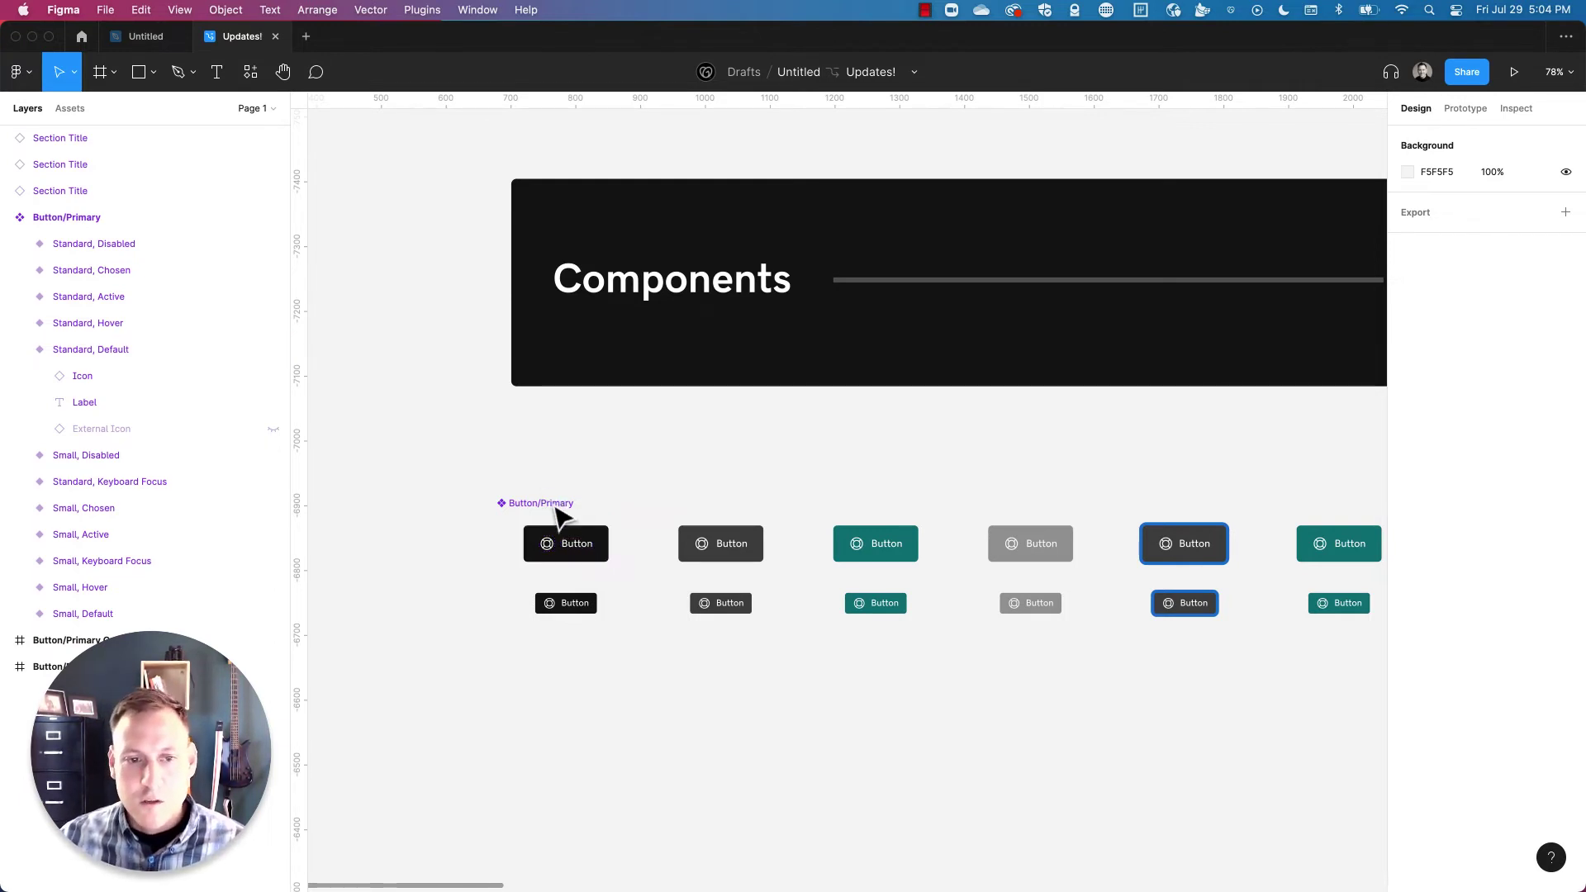
Widen the Standard, Chosen variant of Button/Primary to about 179 px.
scroll(1027, 800, right, 10)
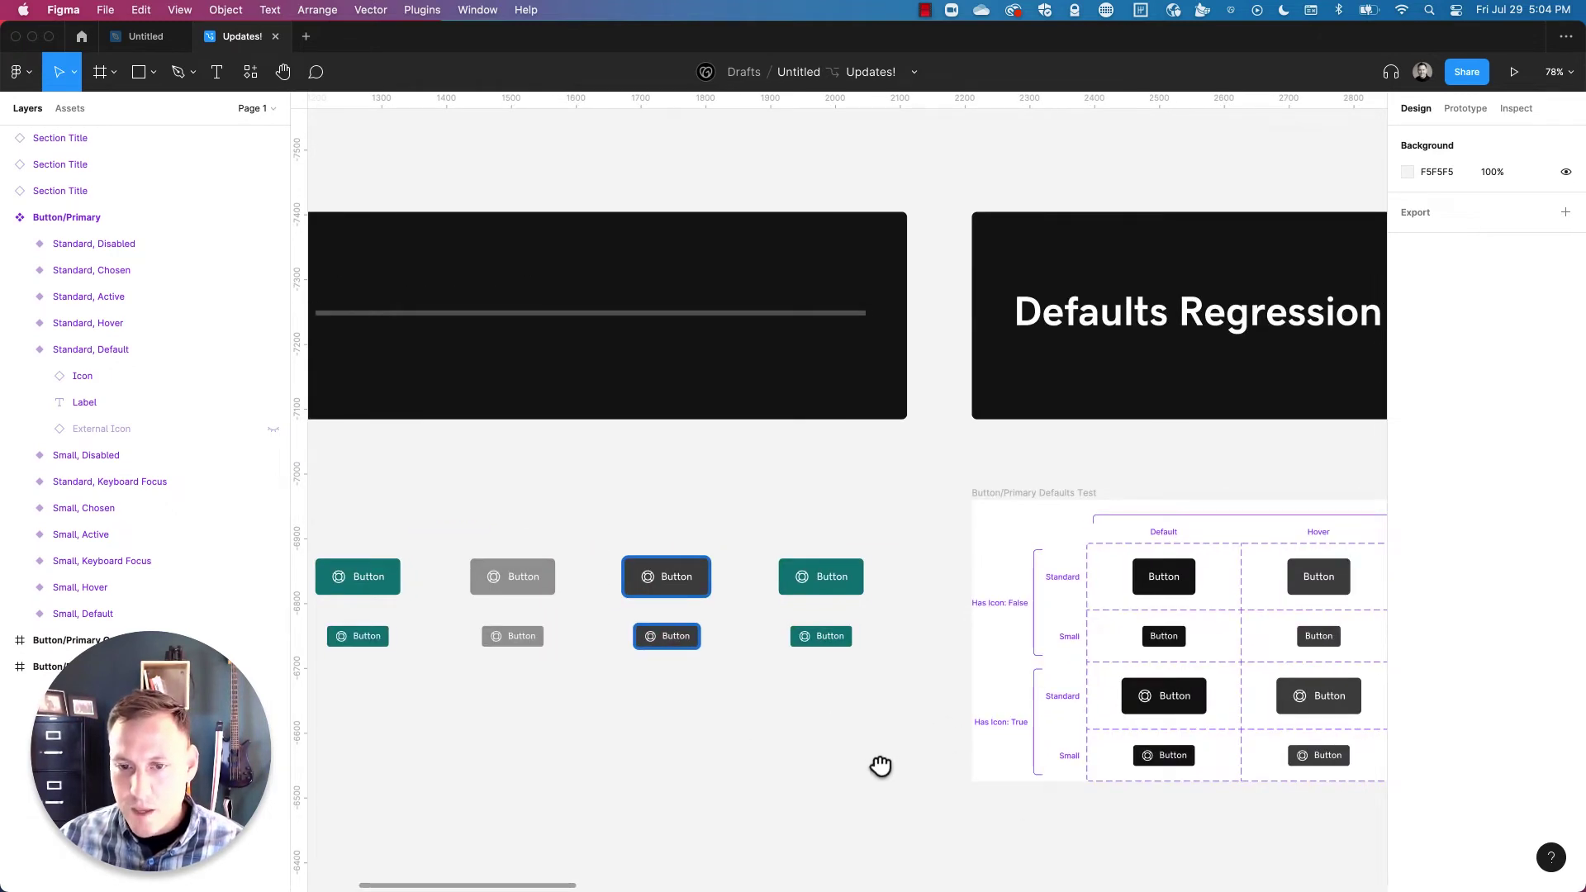
ctrl+scroll(835, 754, down, 5)
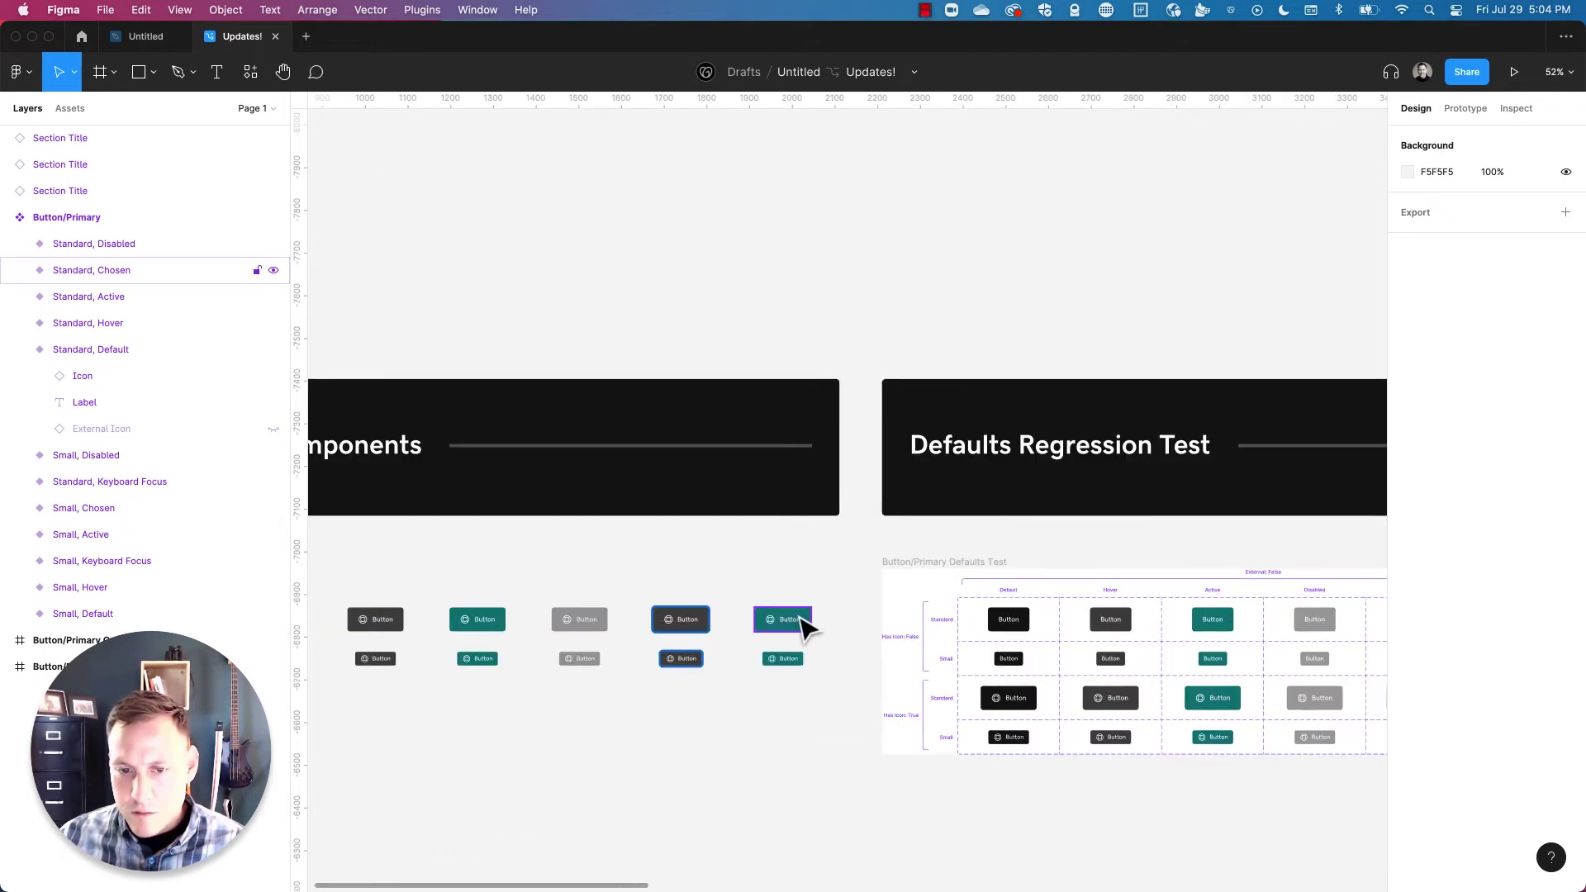
click(809, 621)
drag(810, 619, 822, 618)
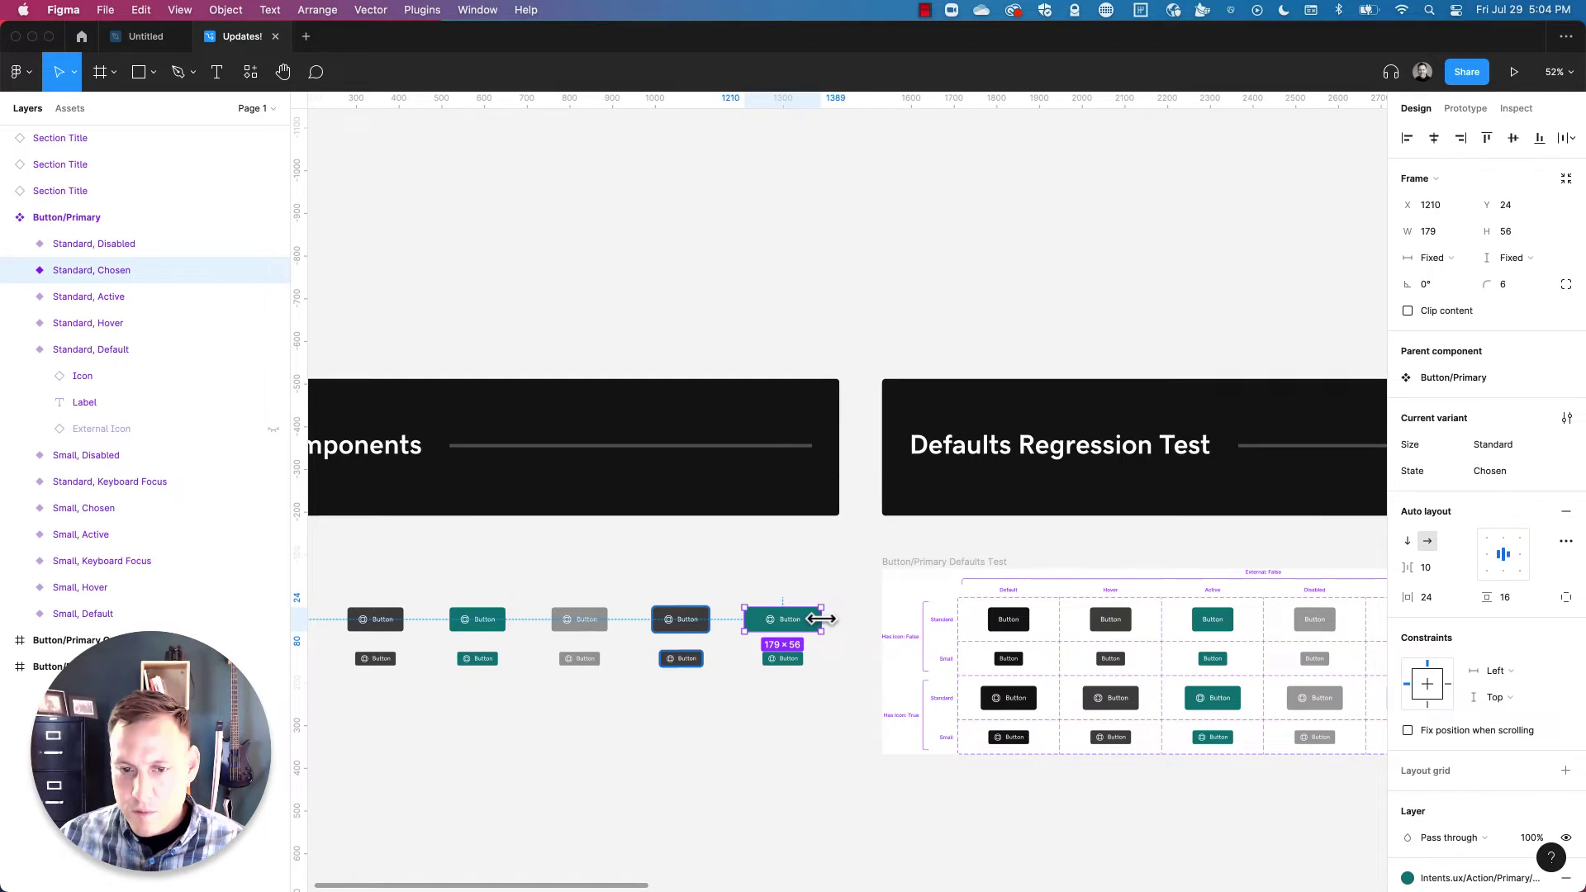
click(797, 660)
Widen the Standard, Active variant of Button/Primary to about 197 px.
key(alt)
click(478, 619)
mouse_move(506, 621)
mouse_down()
mouse_move(533, 622)
mouse_move(520, 622)
mouse_up()
click(526, 759)
drag(526, 759, 655, 641)
click(588, 514)
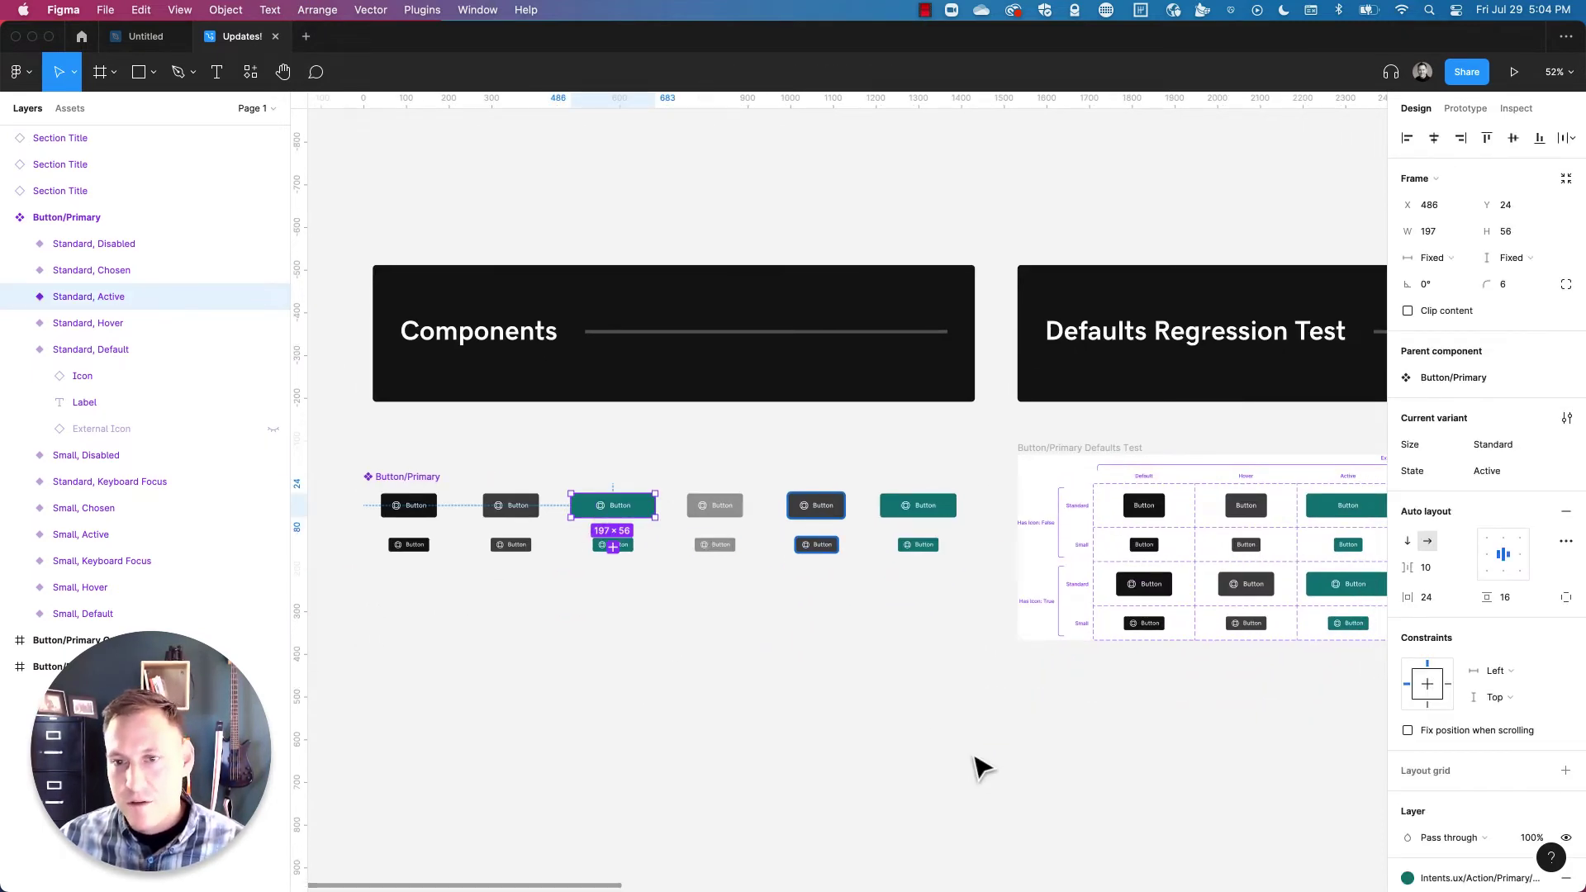
Inspect the resized Standard, Active variant and the properties of the Button/Primary component set.
click(866, 672)
click(633, 508)
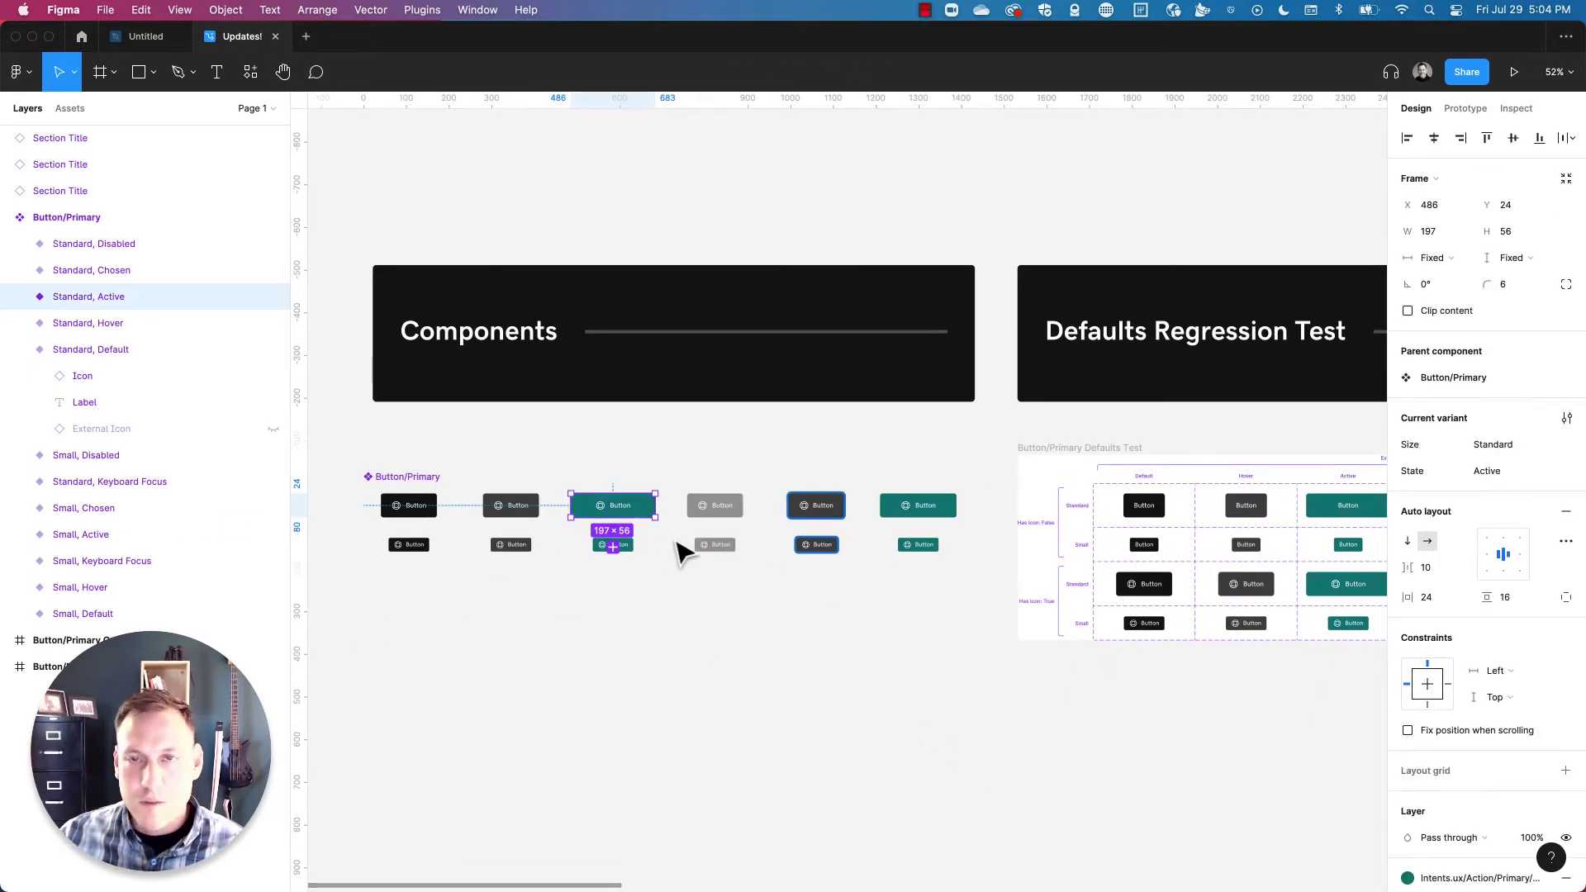
click(691, 595)
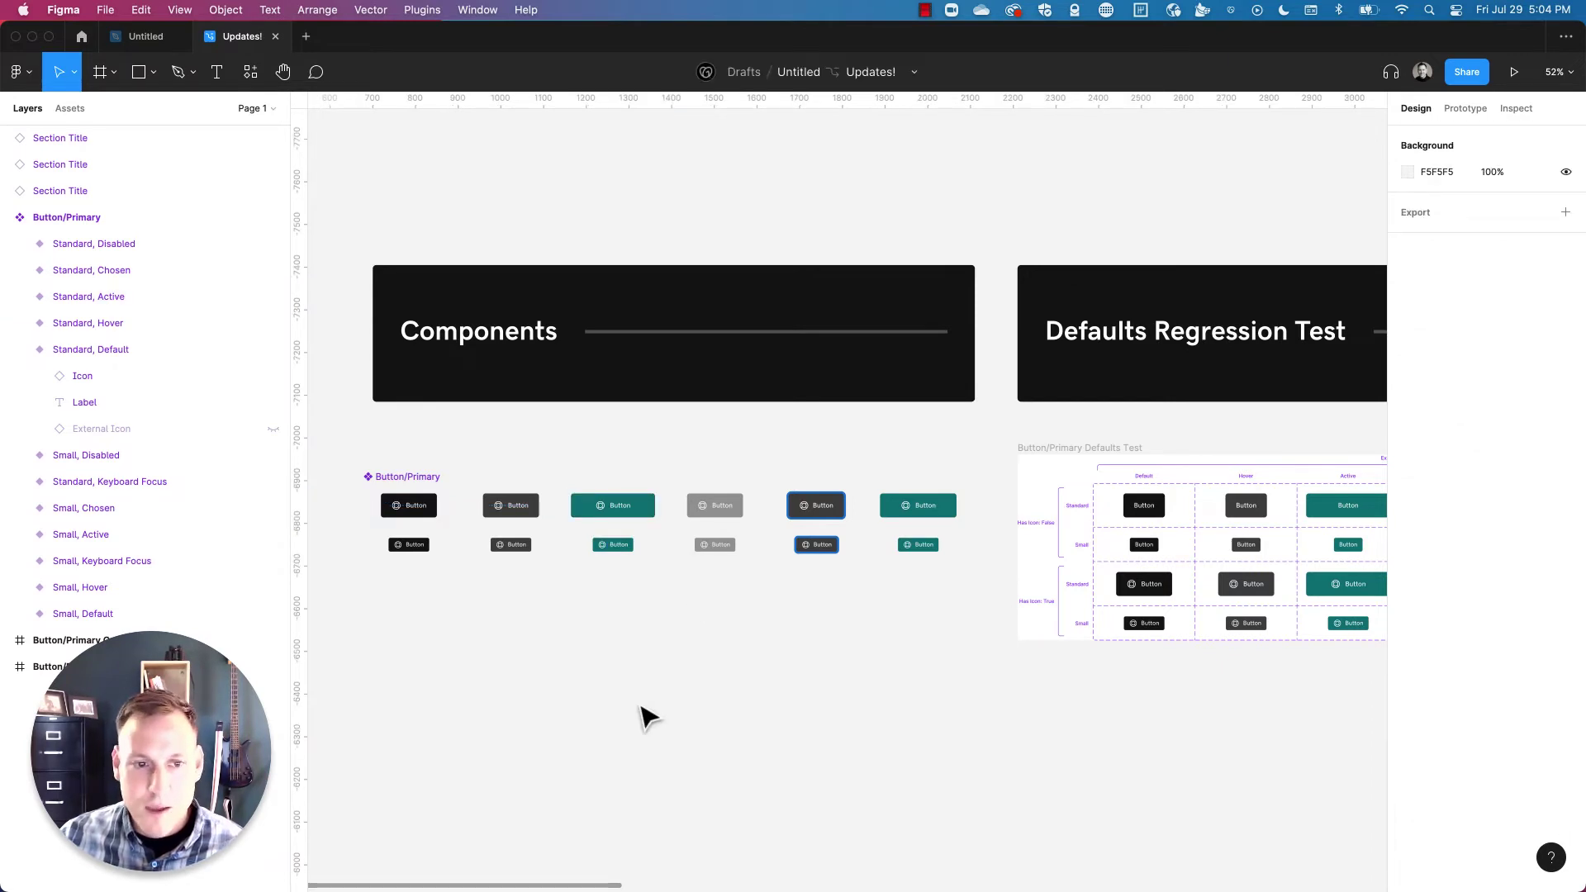
click(634, 509)
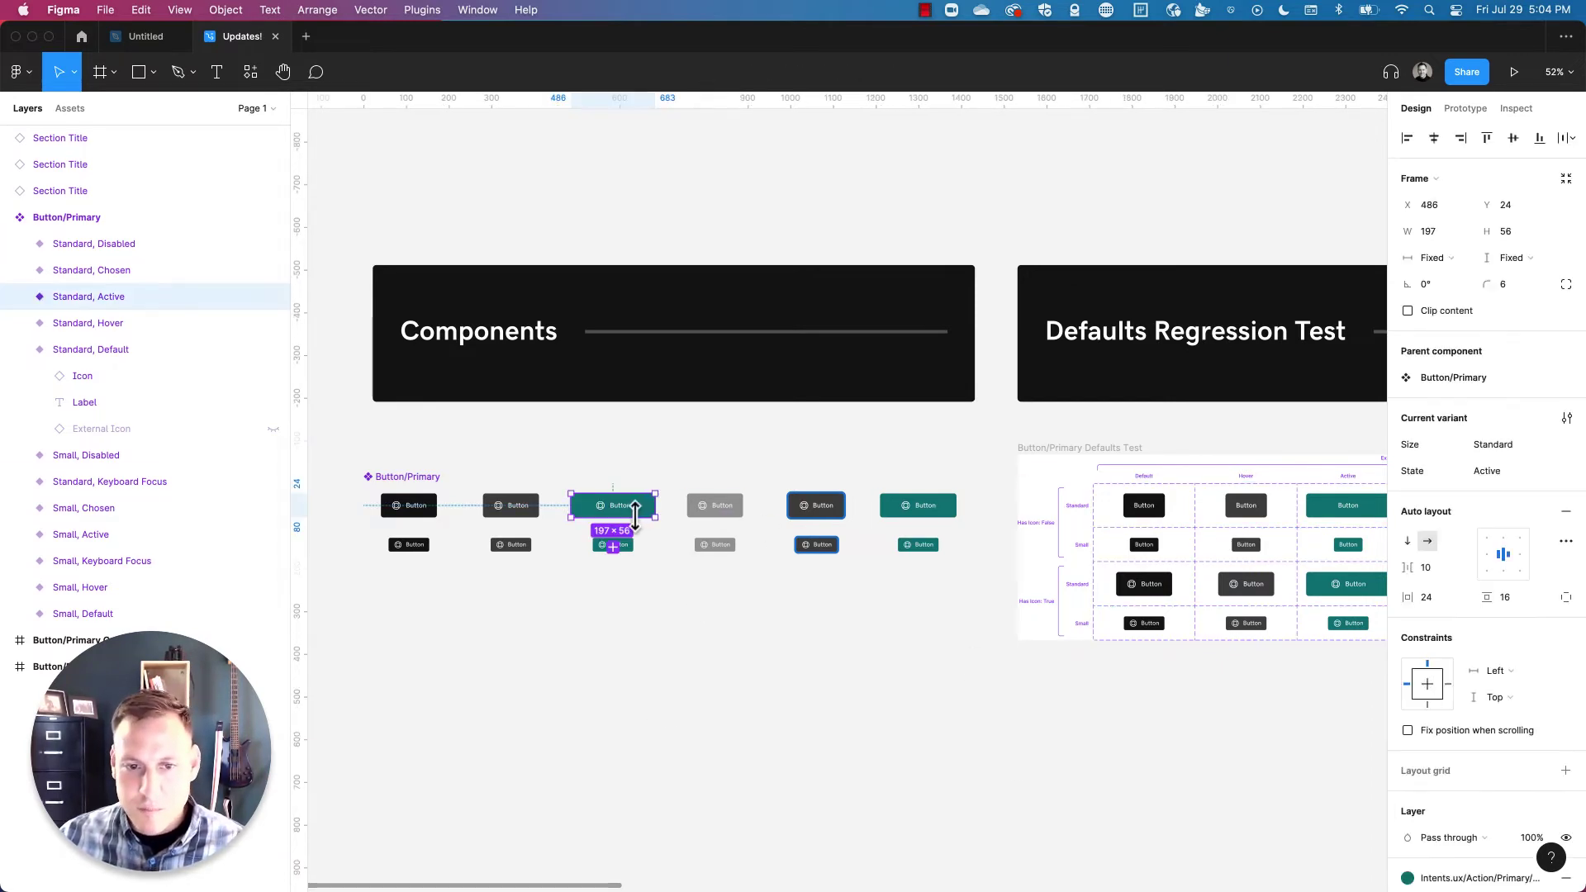
drag(641, 524, 641, 522)
click(750, 652)
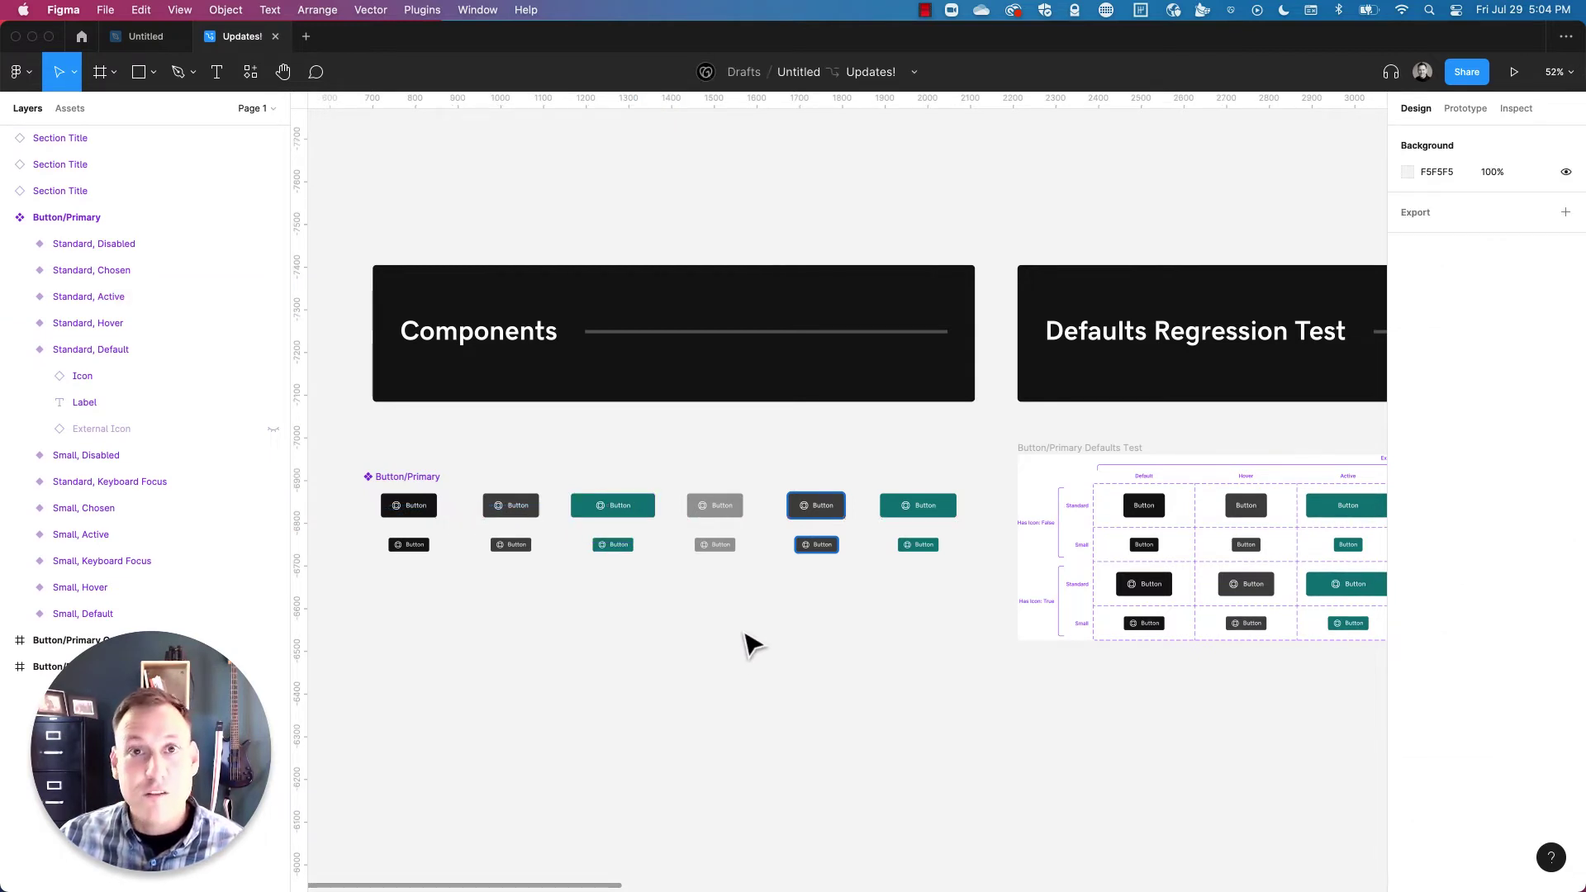
click(430, 504)
click(432, 492)
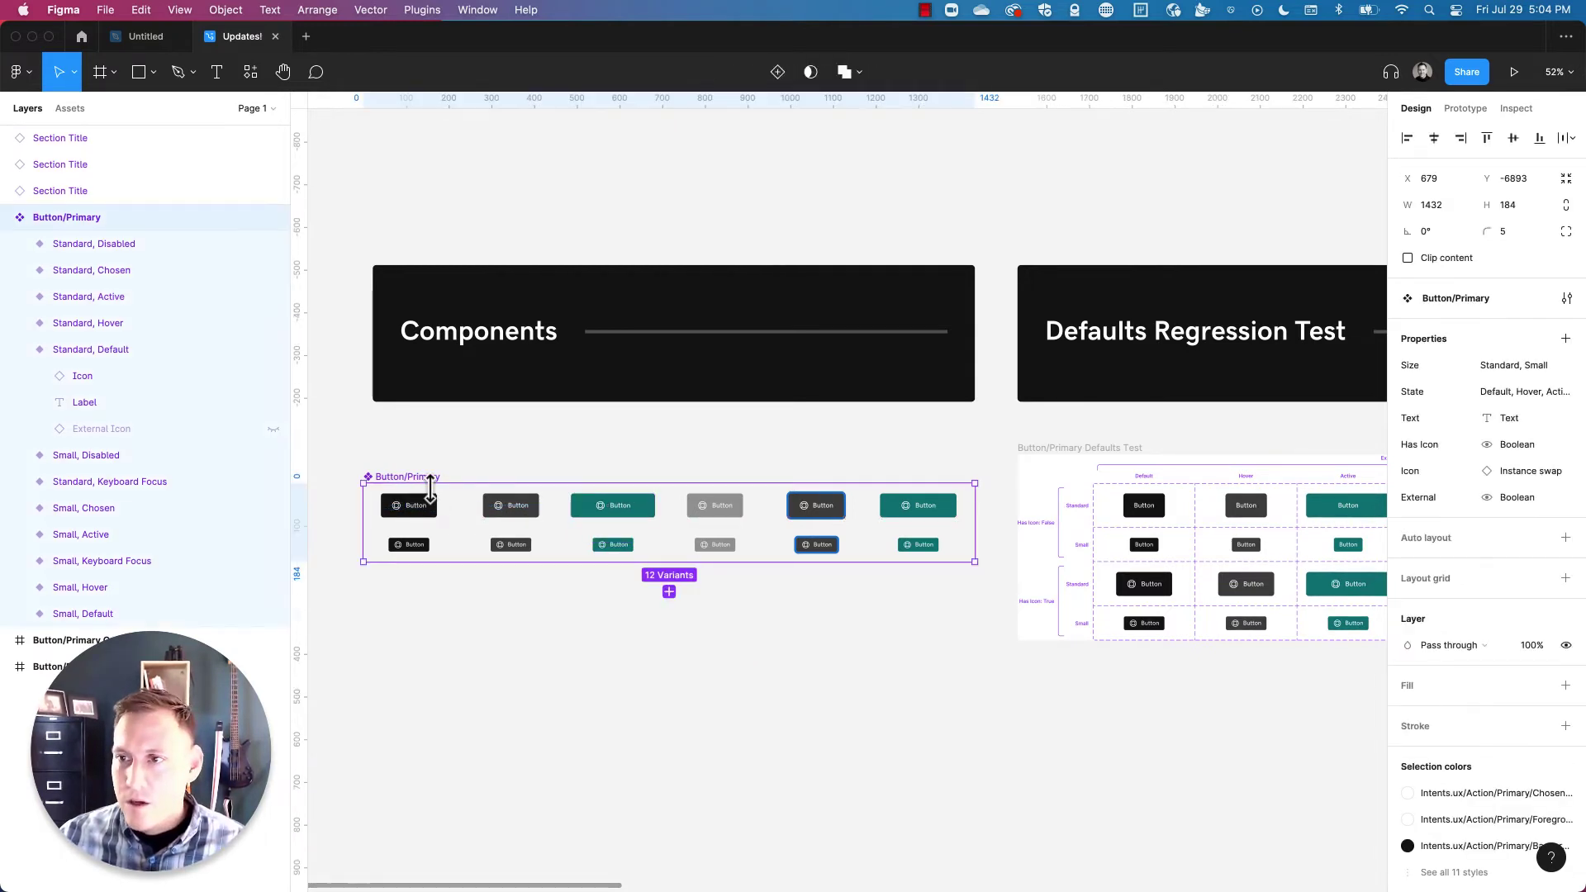
click(563, 197)
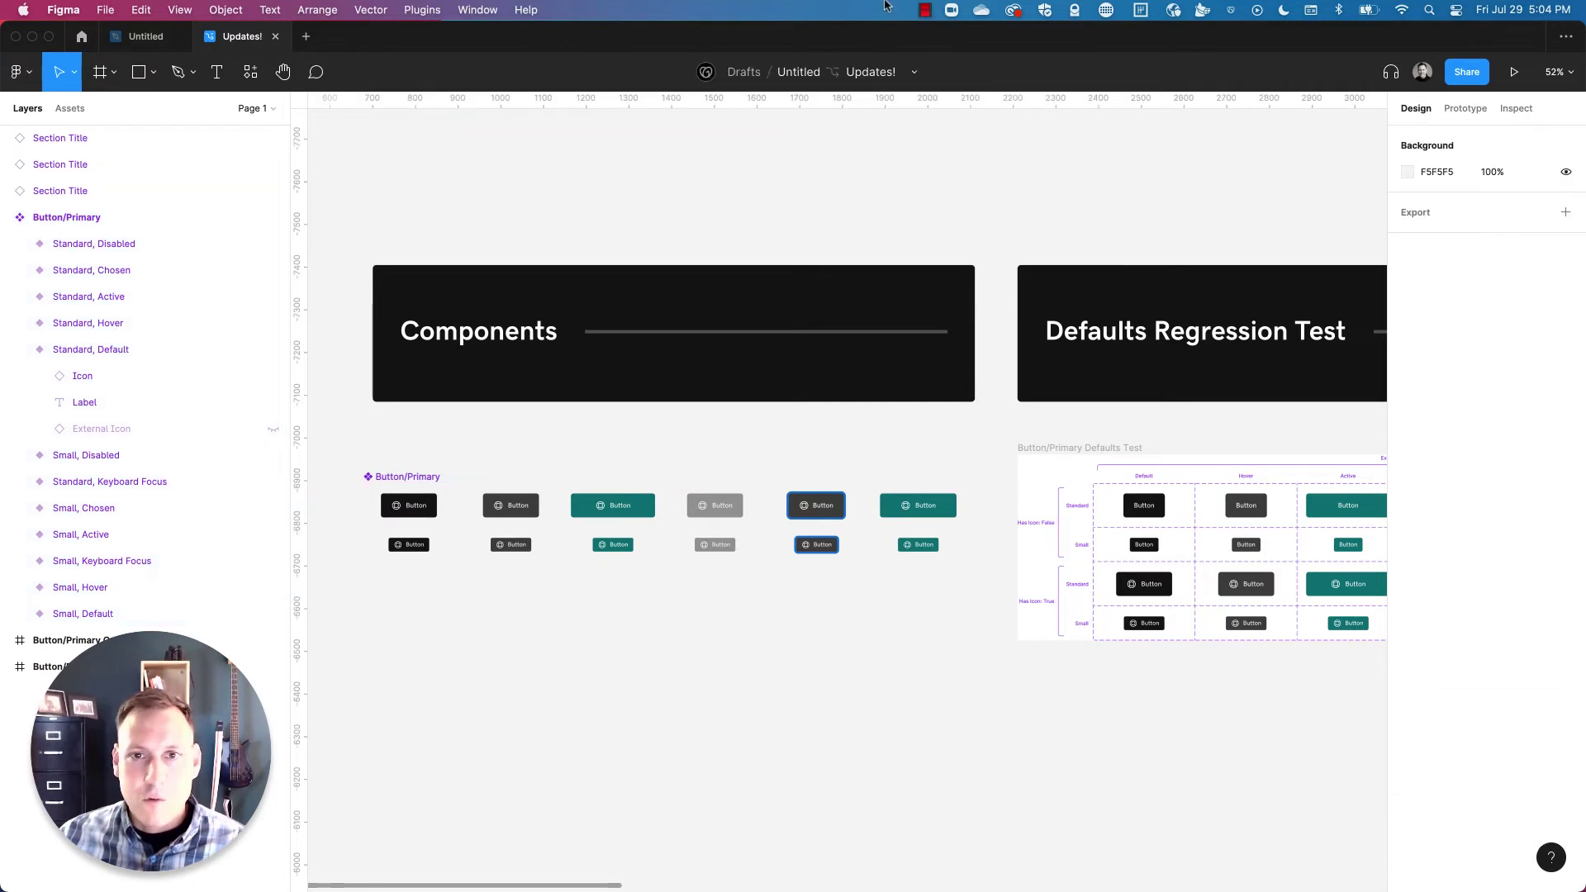
Open the merge review of the Updates! branch and show the detailed comparison for Button/Primary.
click(914, 73)
click(1208, 175)
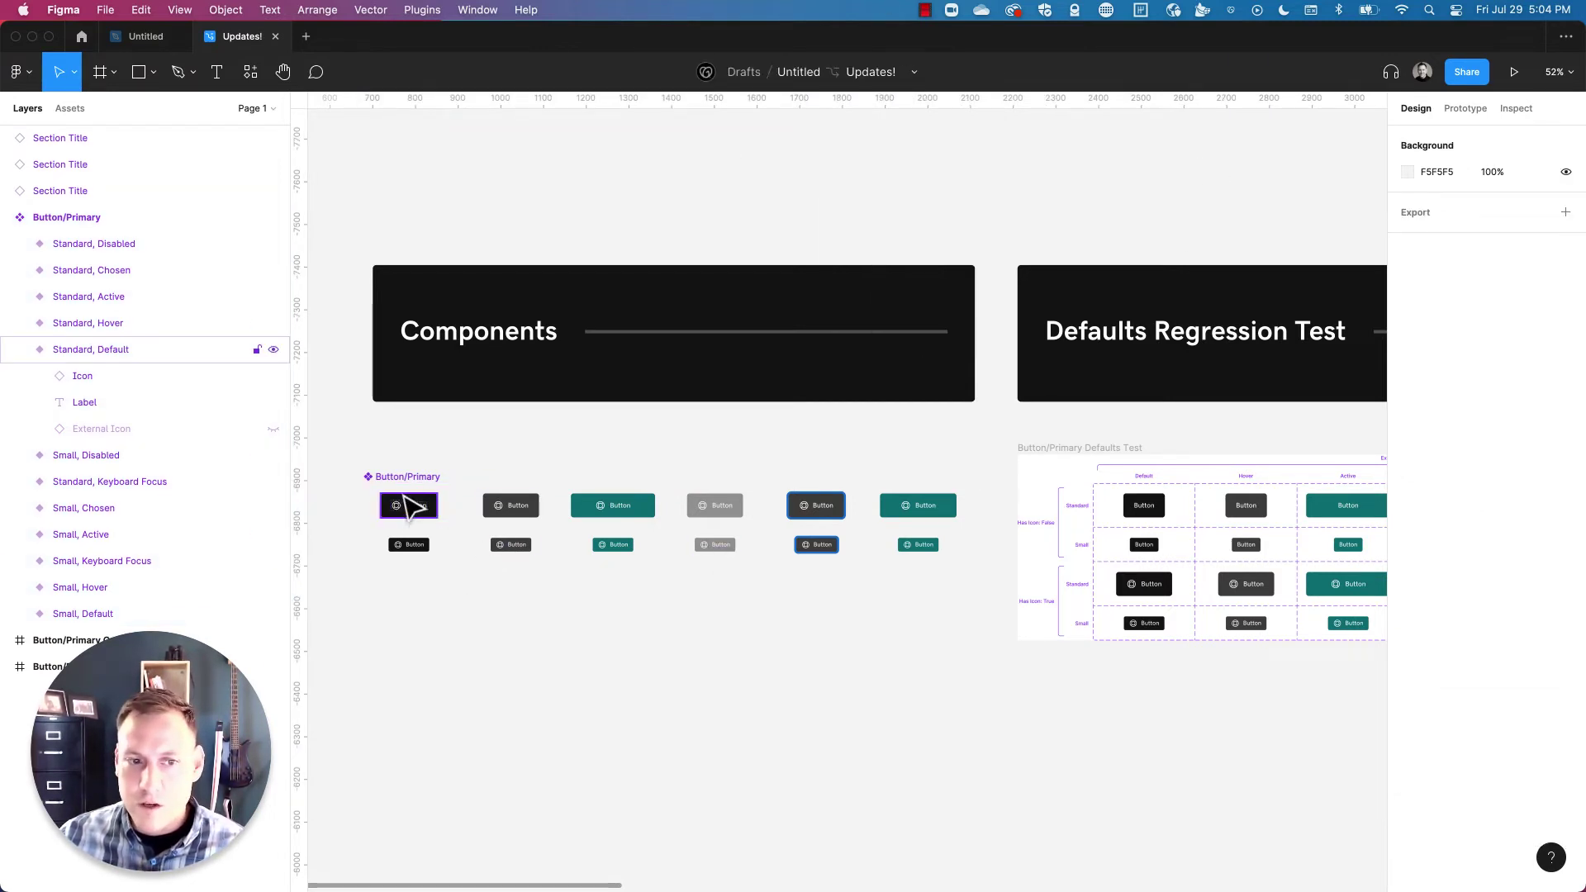
click(913, 74)
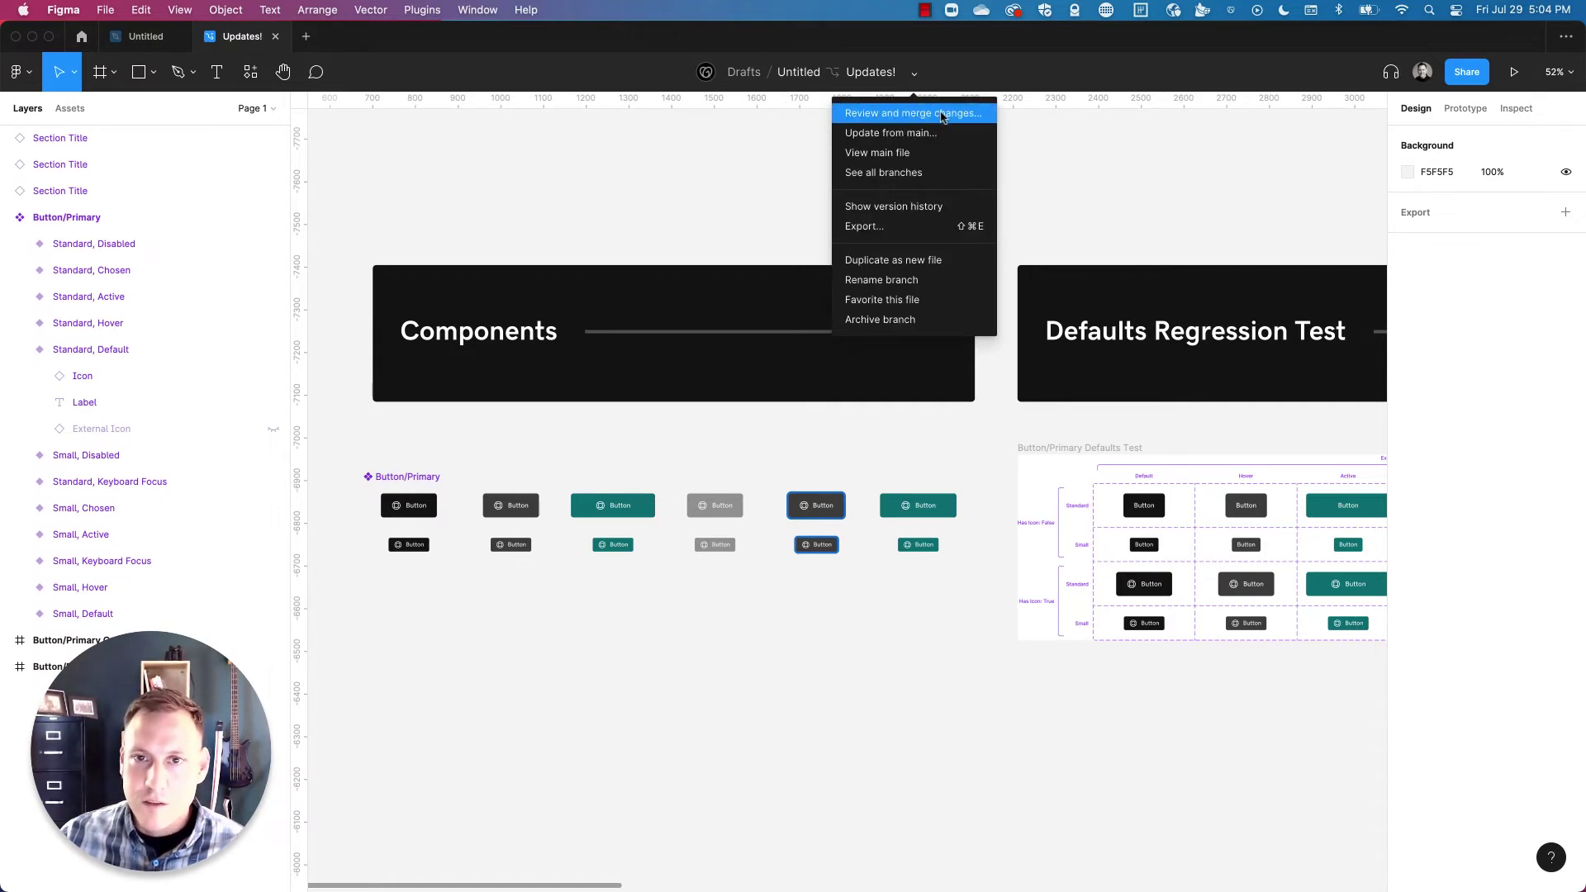
click(942, 118)
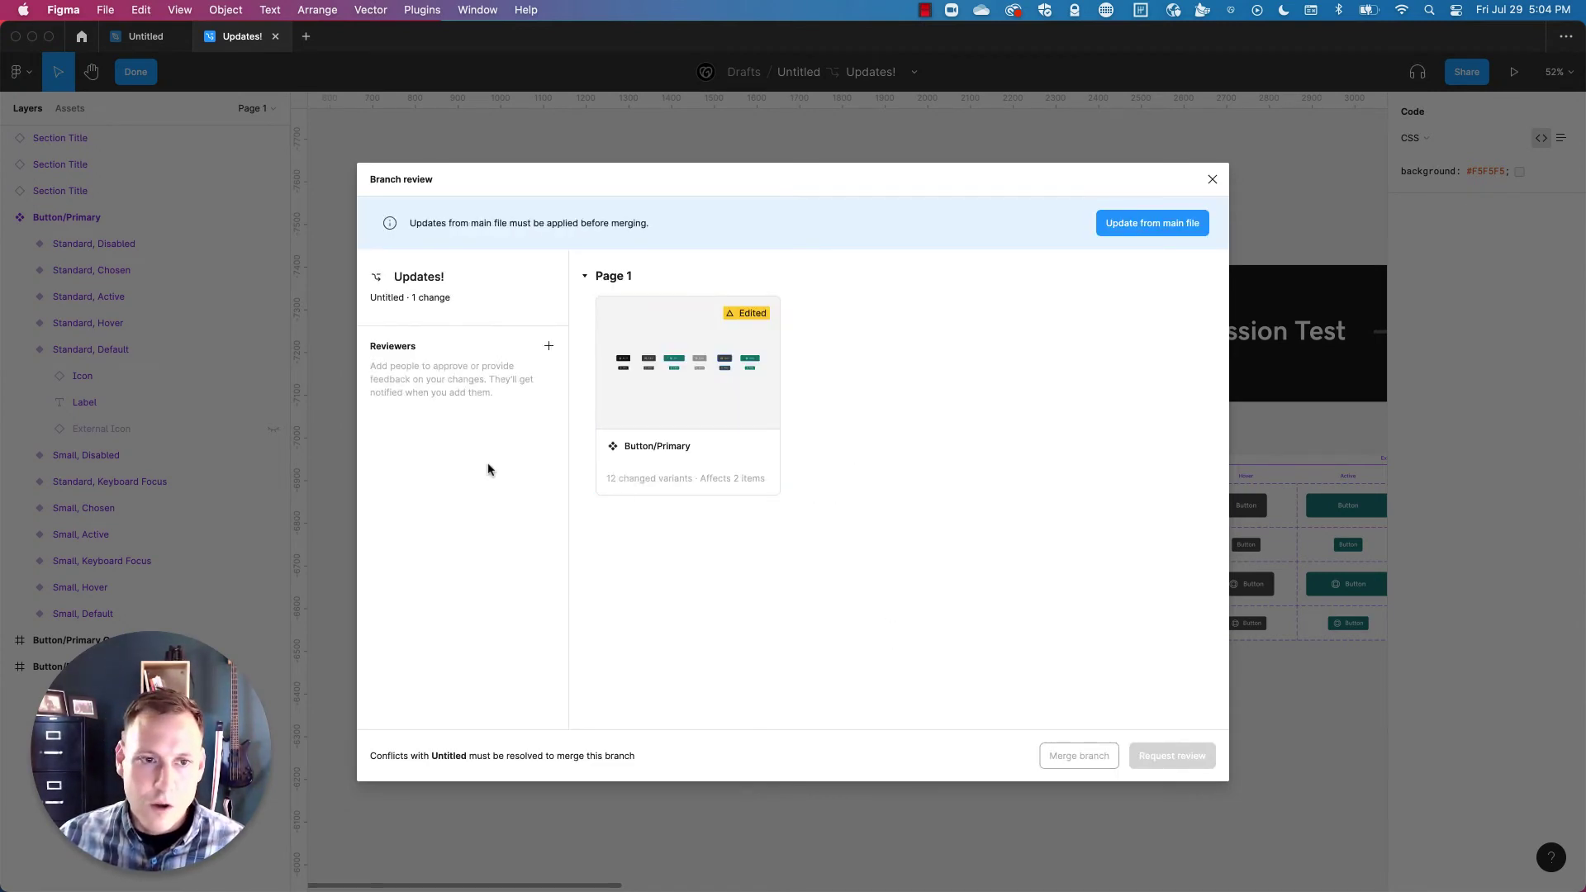
click(702, 402)
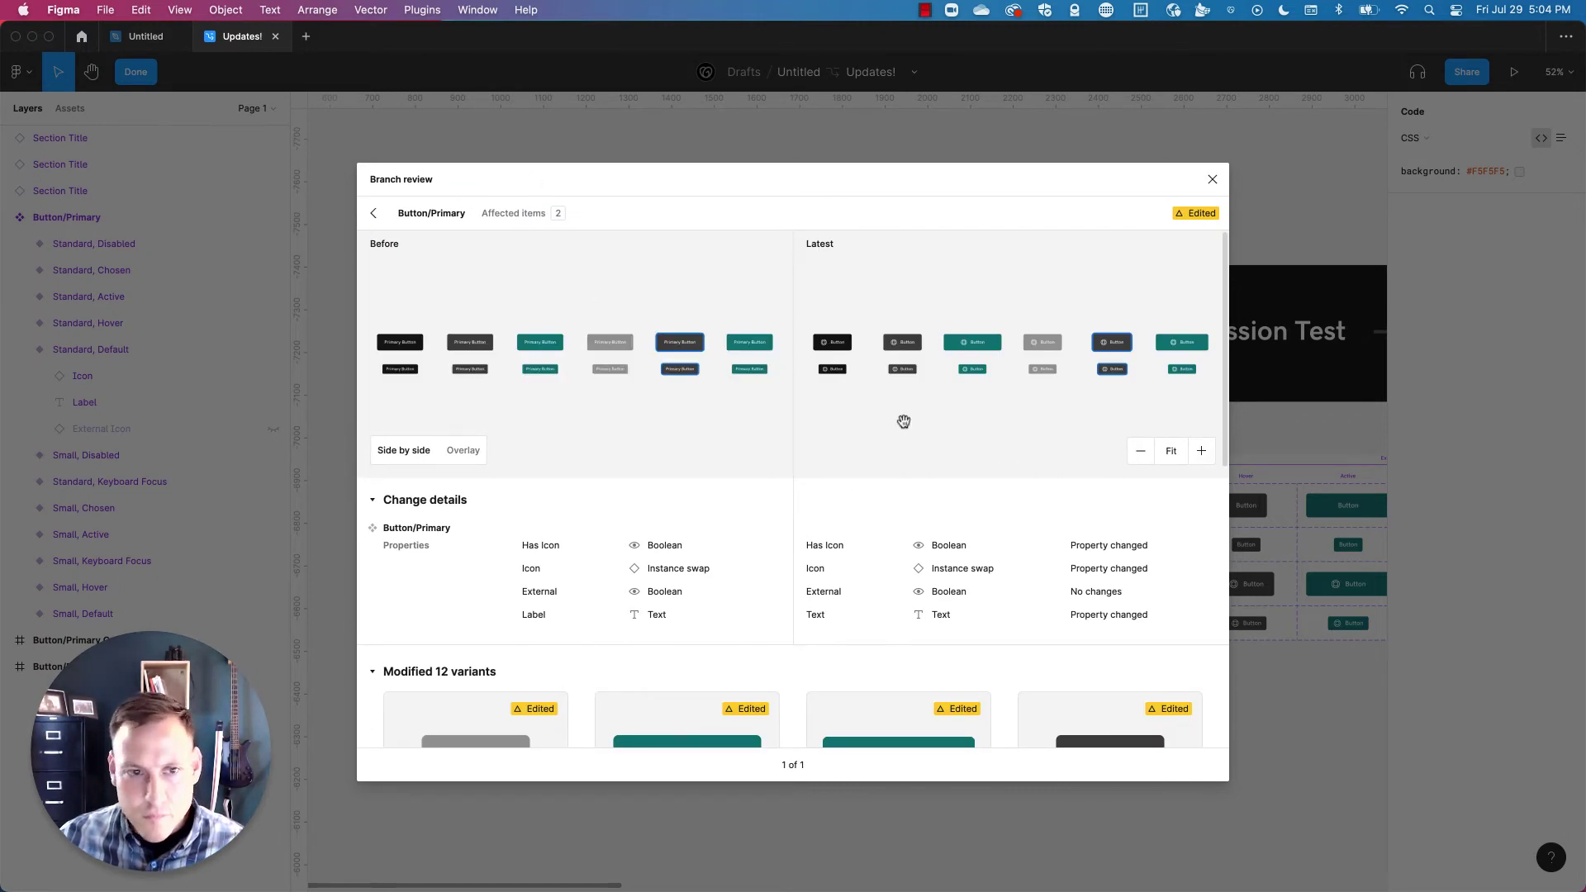
Compare Button/Primary before and after the changes, side by side and overlaid, and review its change details and modified variants.
scroll(840, 414, down, 3)
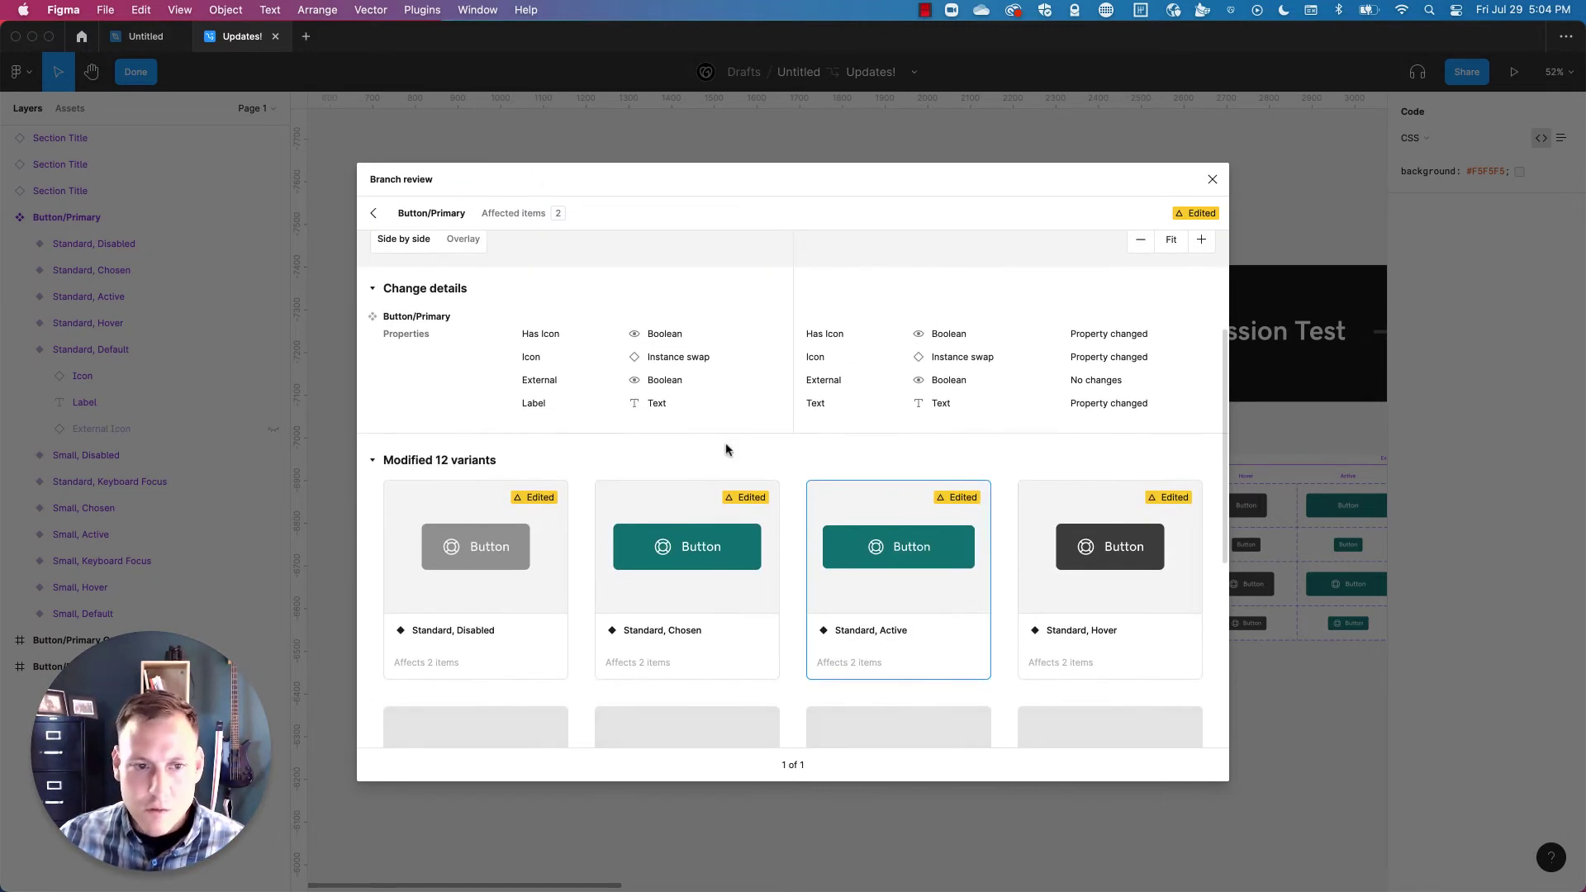
scroll(726, 449, down, 3)
scroll(550, 455, up, 5)
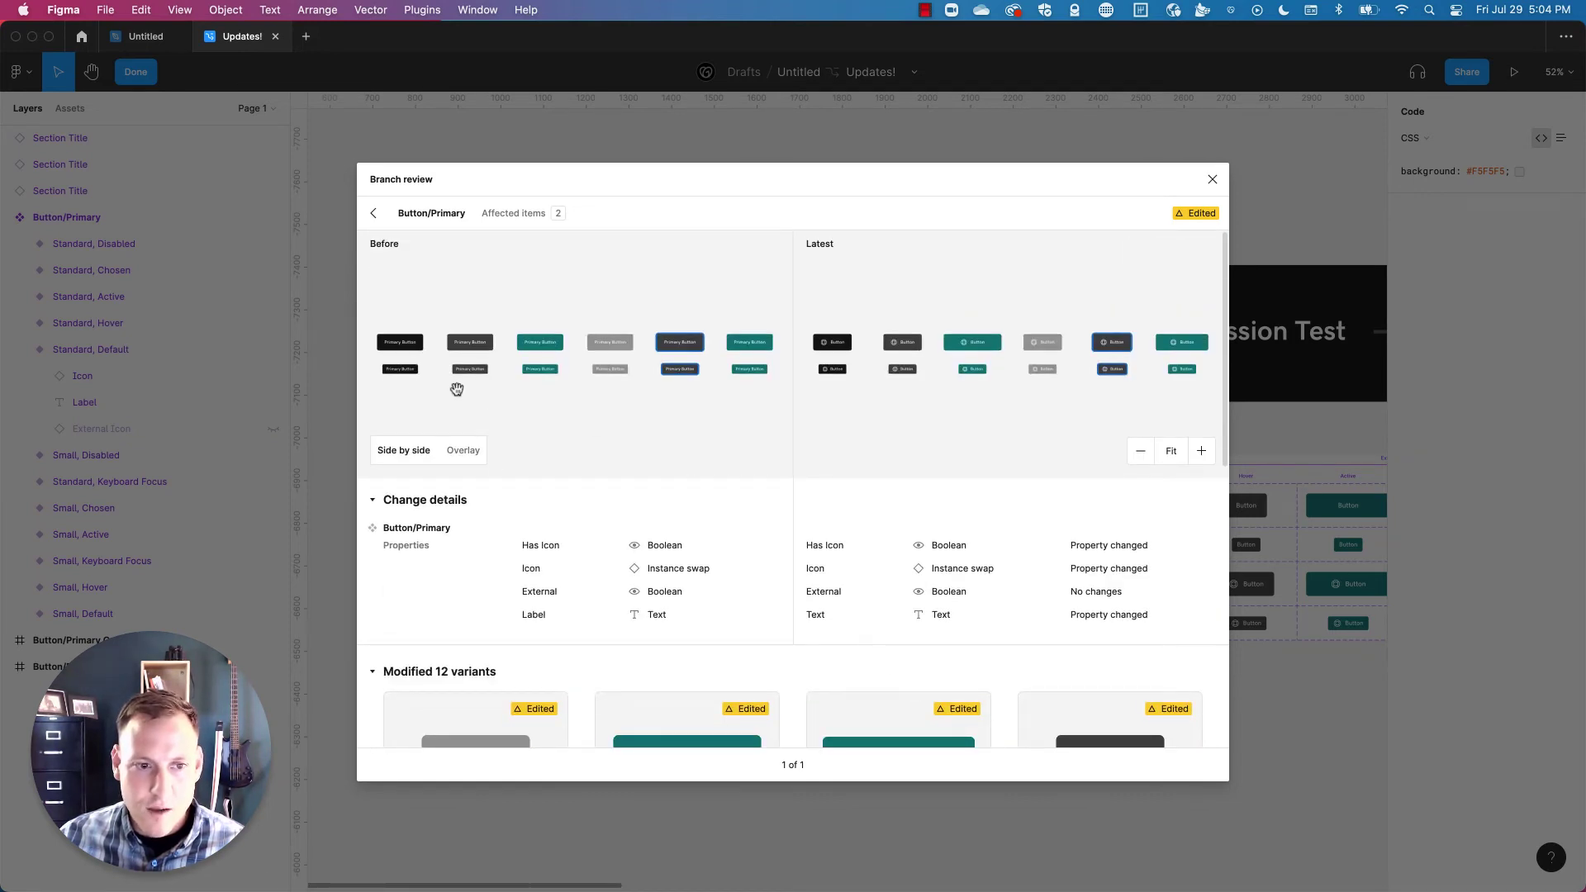
click(471, 452)
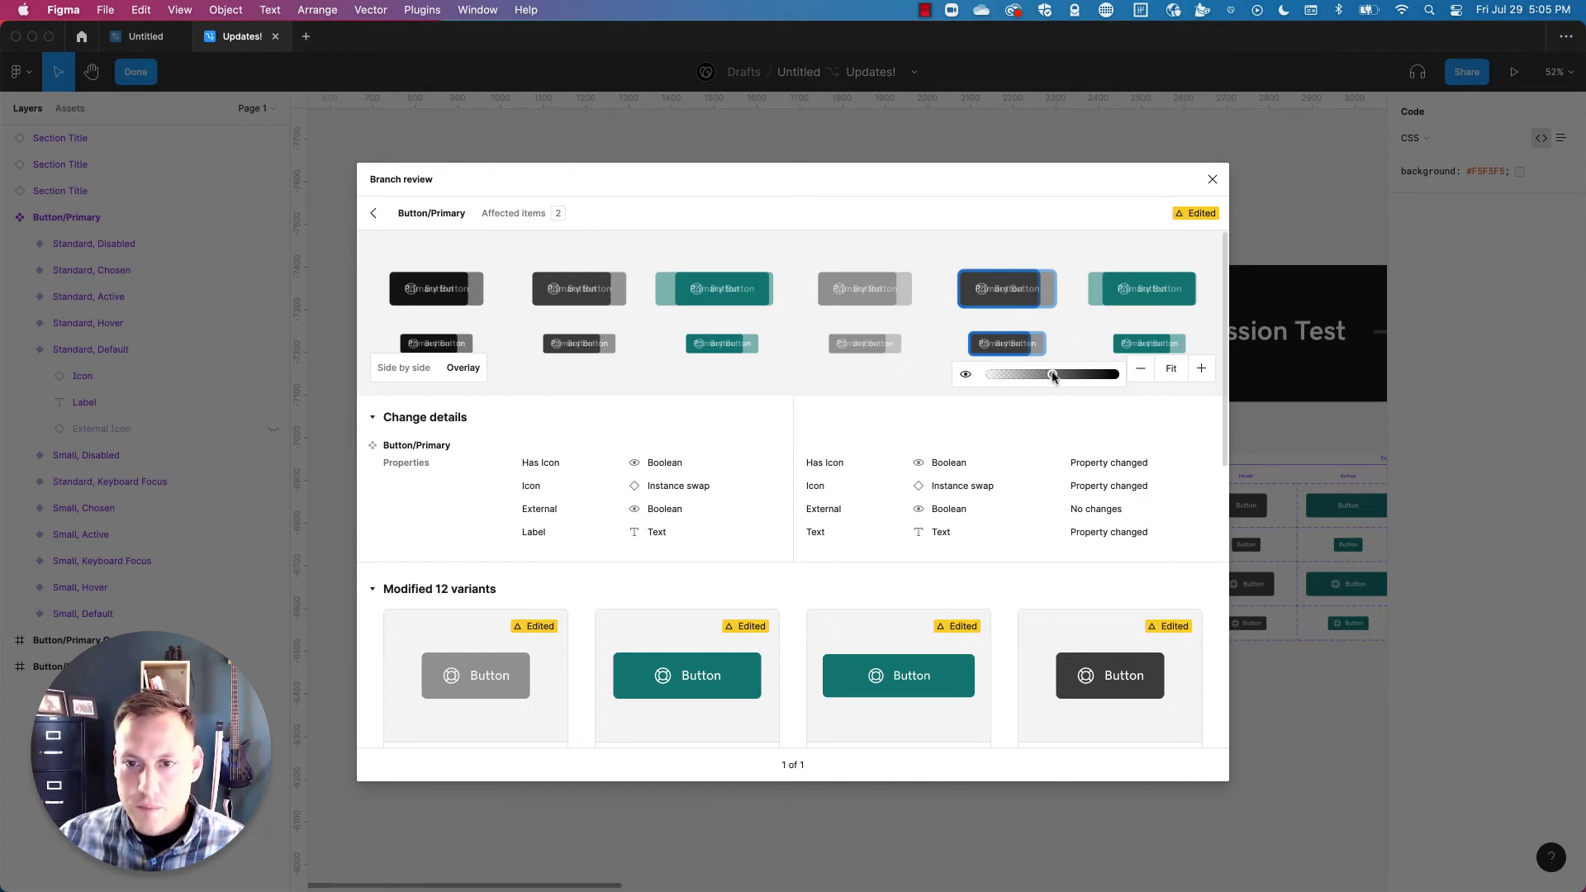
drag(1051, 376, 930, 403)
scroll(777, 408, down, 2)
scroll(778, 413, down, 10)
scroll(779, 487, up, 12)
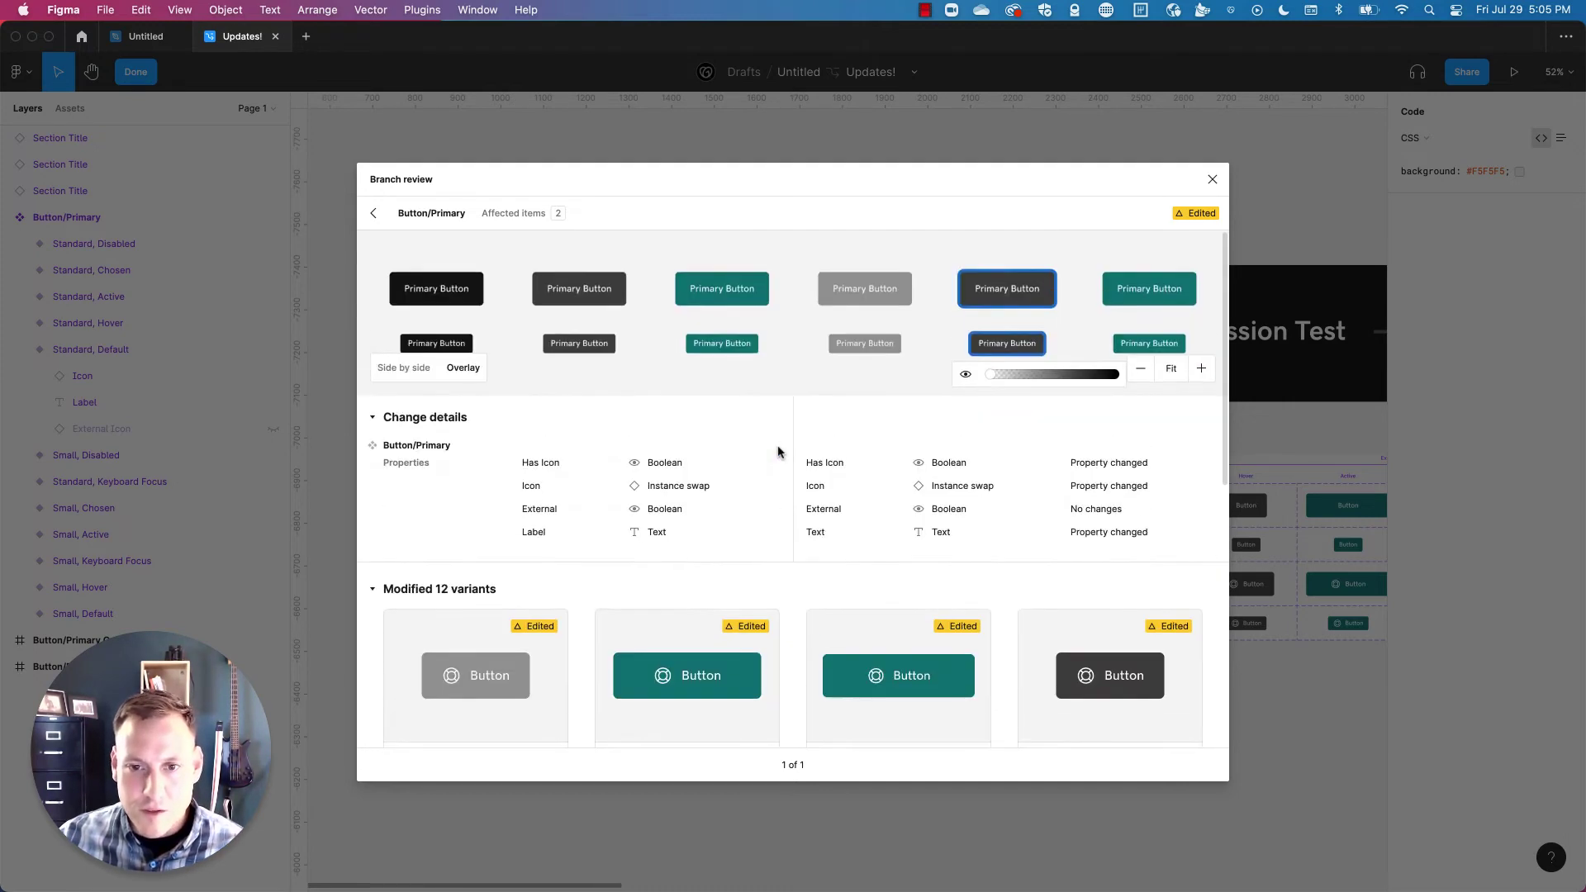
Open the affected item Button/Primary Overrides Test and compare its versions as an overlay with adjusted opacity.
click(533, 216)
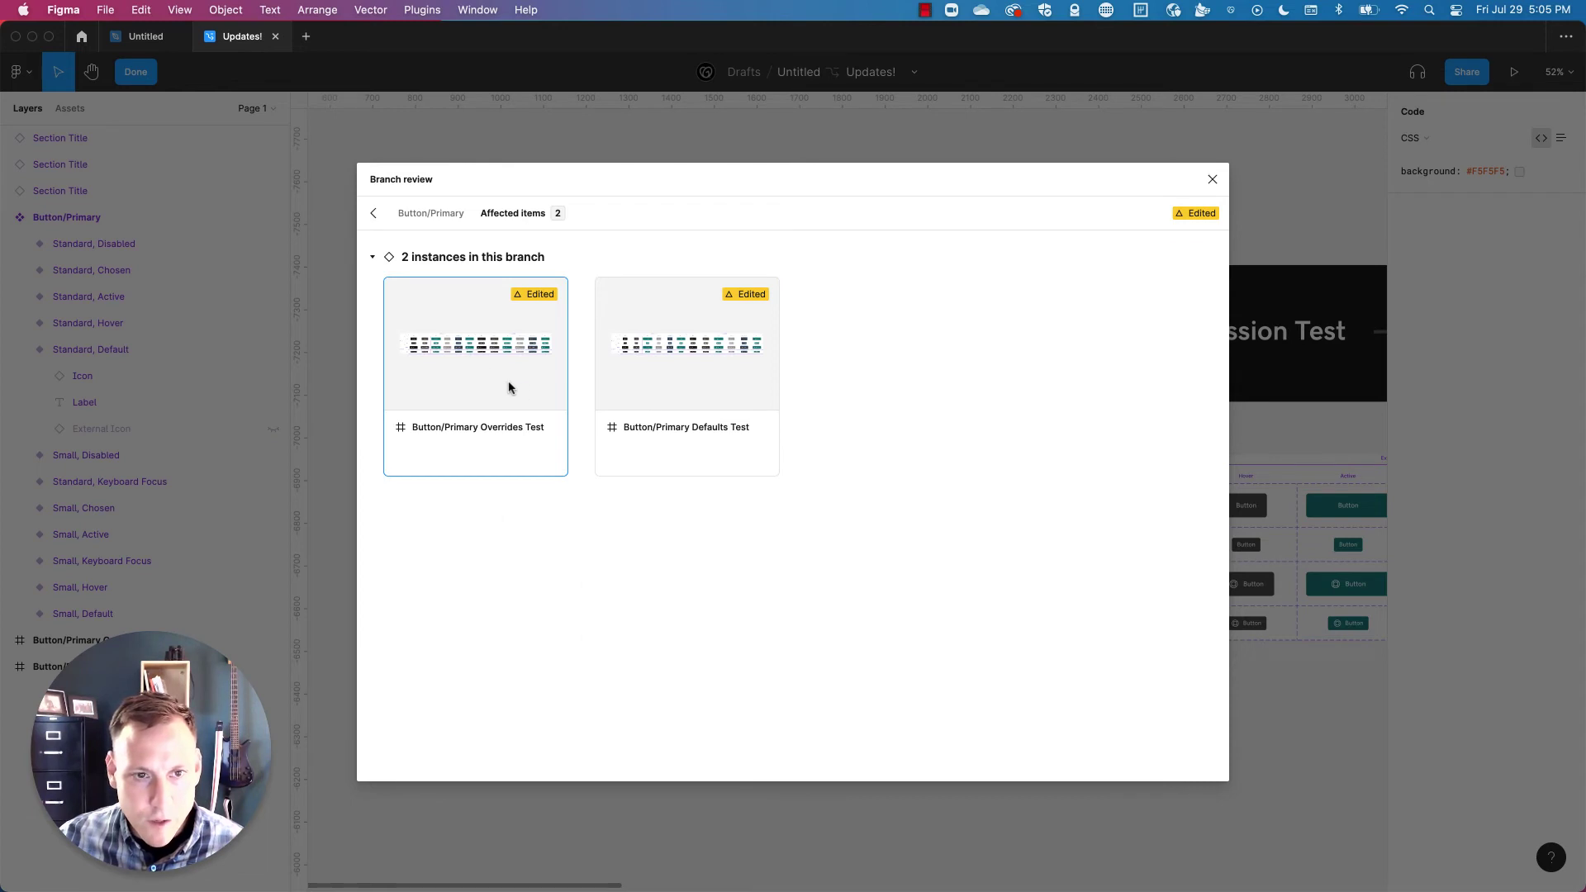
click(475, 369)
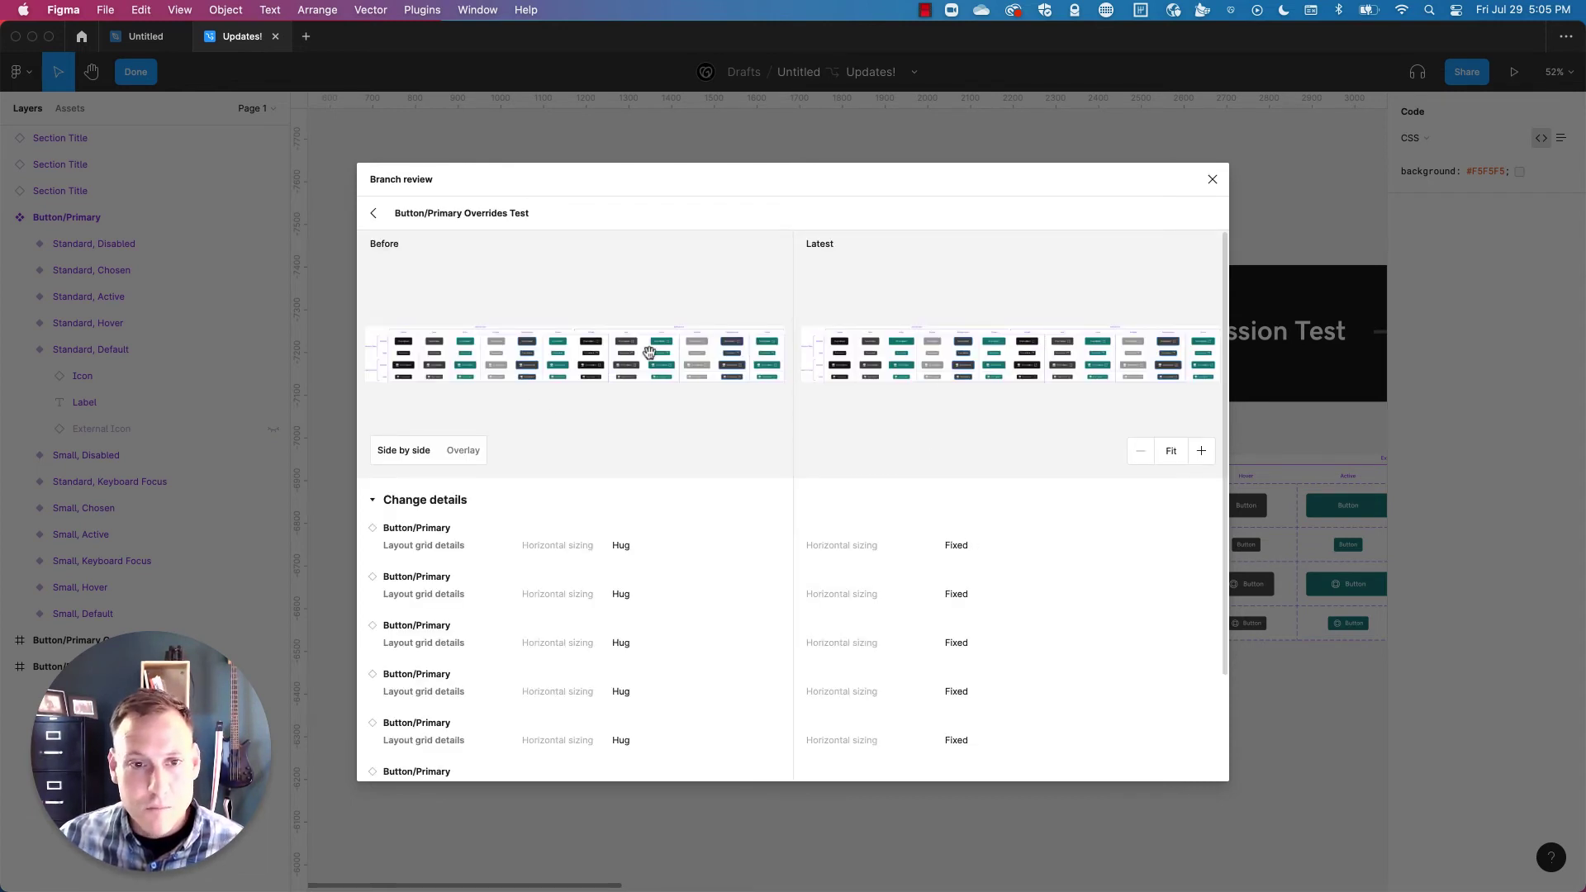
click(463, 452)
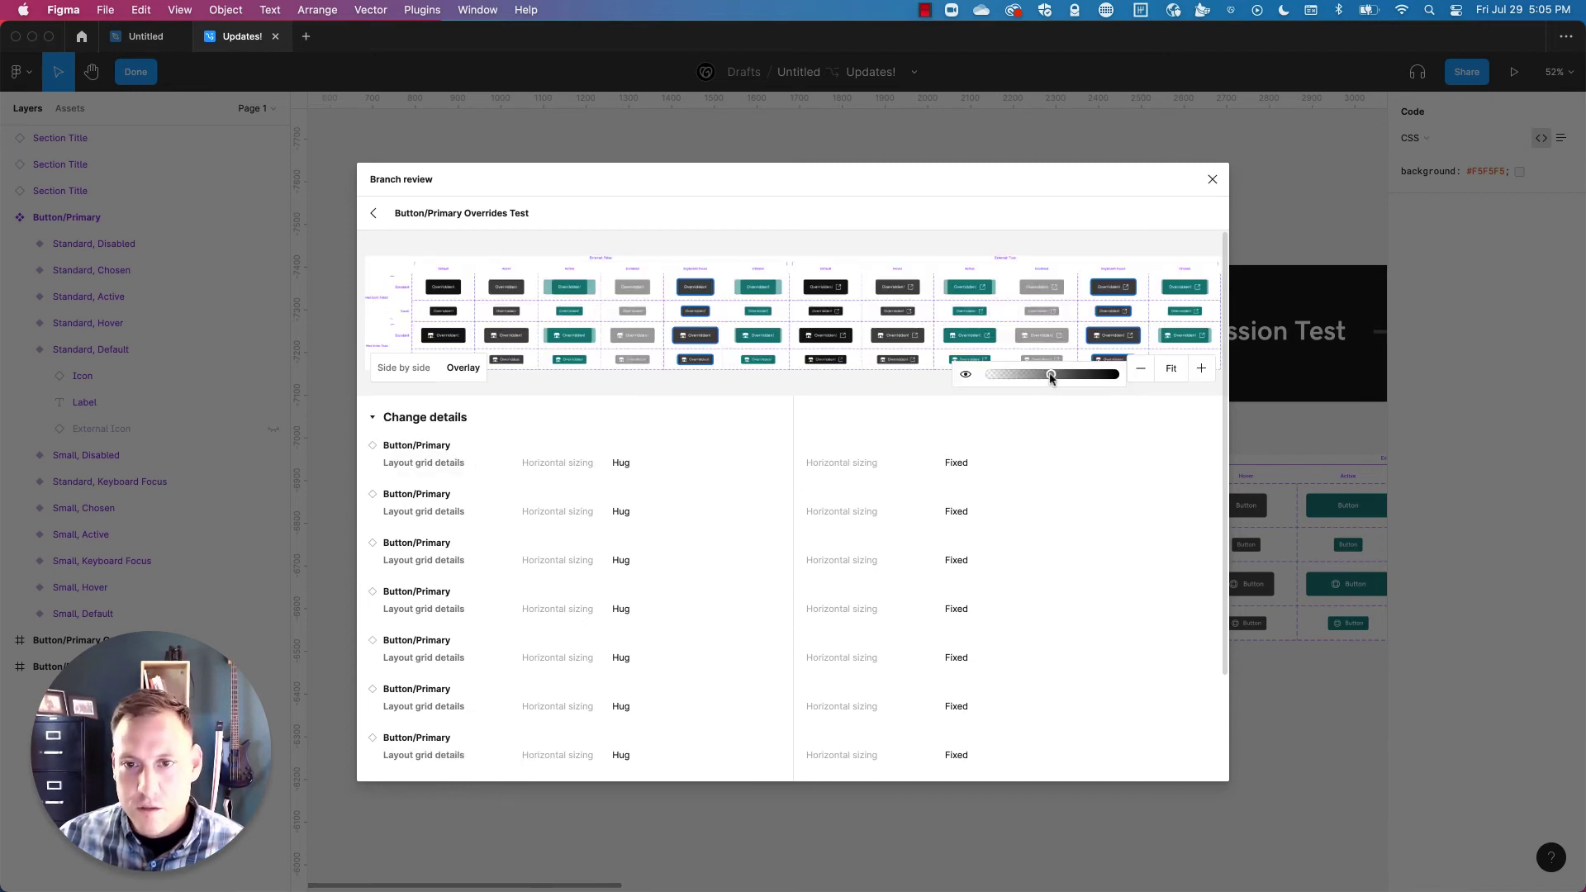
mouse_move(1039, 376)
mouse_down()
mouse_move(1021, 375)
mouse_move(1108, 376)
mouse_move(986, 389)
mouse_move(1083, 371)
mouse_move(1001, 366)
mouse_move(1108, 376)
mouse_move(1058, 376)
mouse_up()
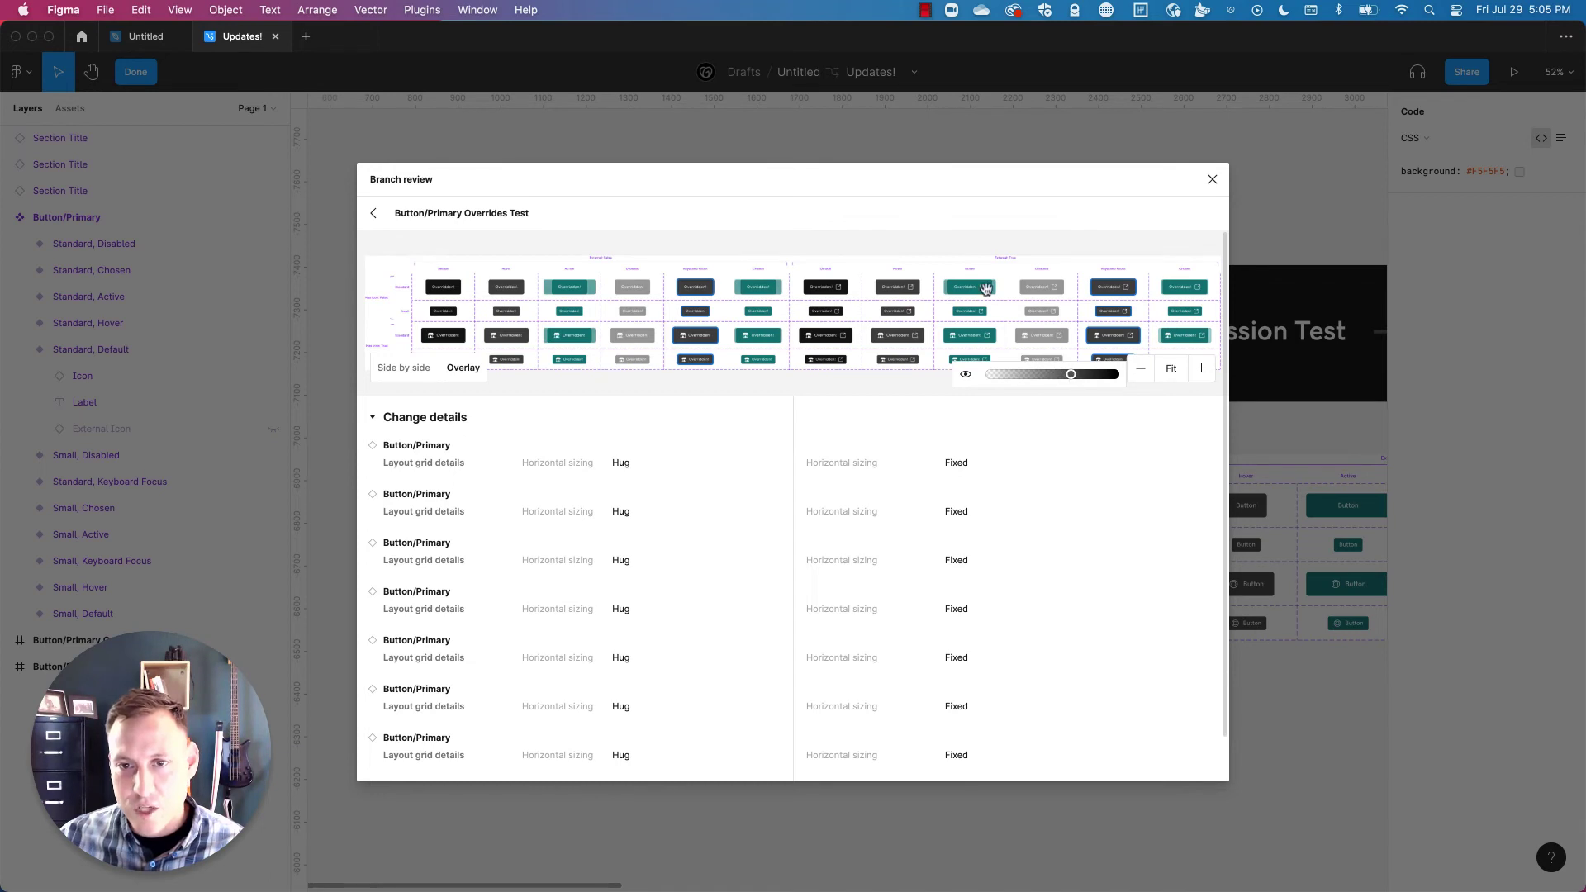
Examine the overlaid Overrides Test comparison at 50% zoom for width changes across the button states, and close the branch review.
click(1201, 369)
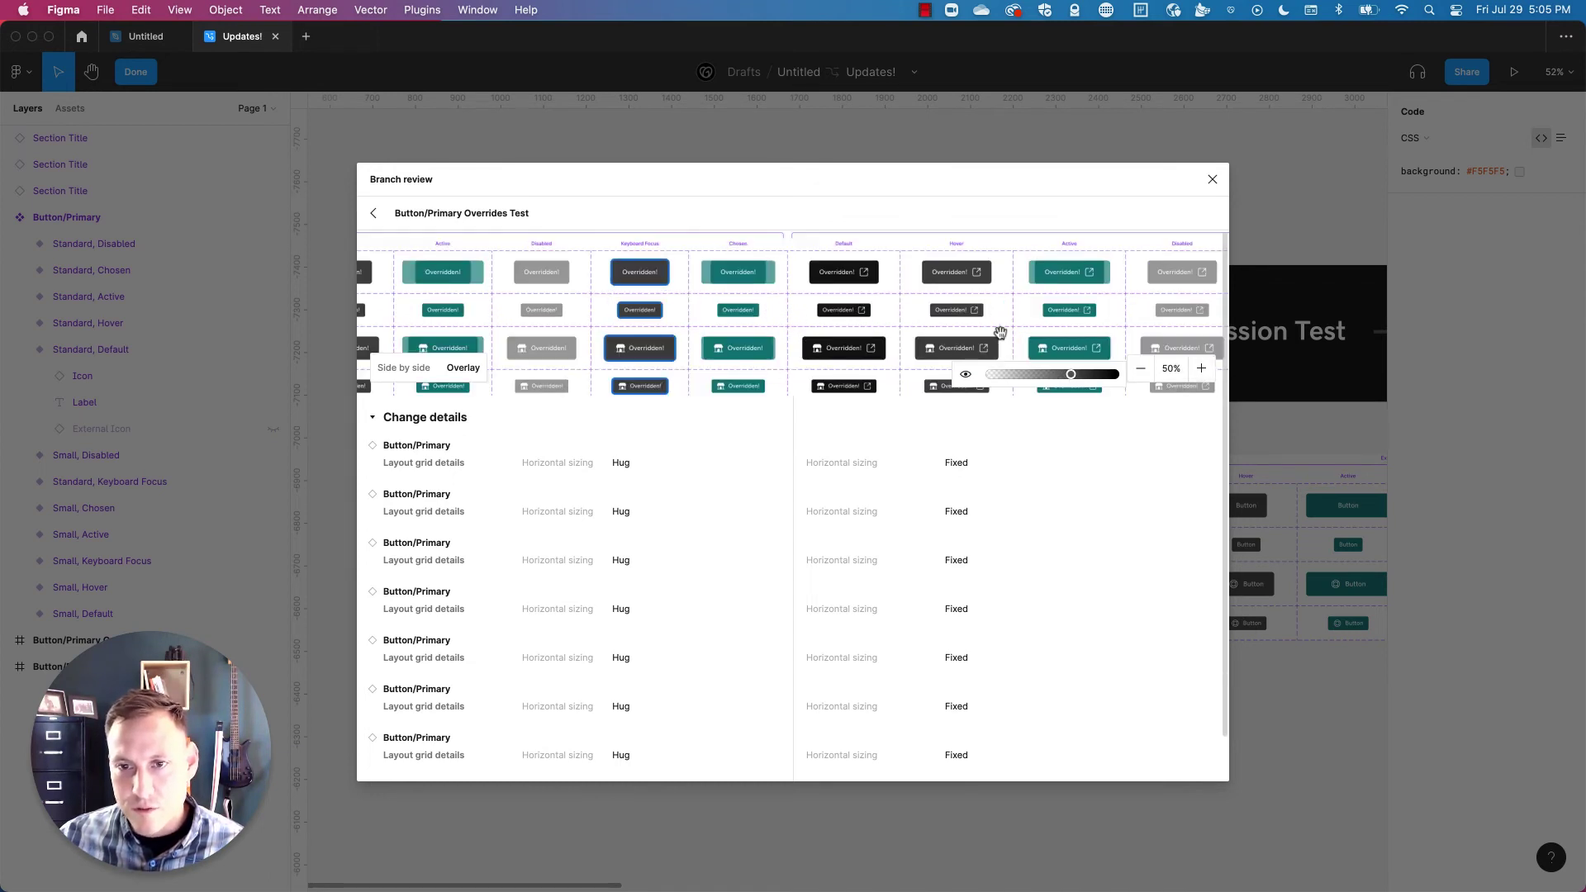
mouse_move(1069, 374)
mouse_down()
mouse_move(1123, 384)
mouse_move(1064, 376)
mouse_up()
drag(1057, 306, 859, 262)
scroll(860, 262, up, 3)
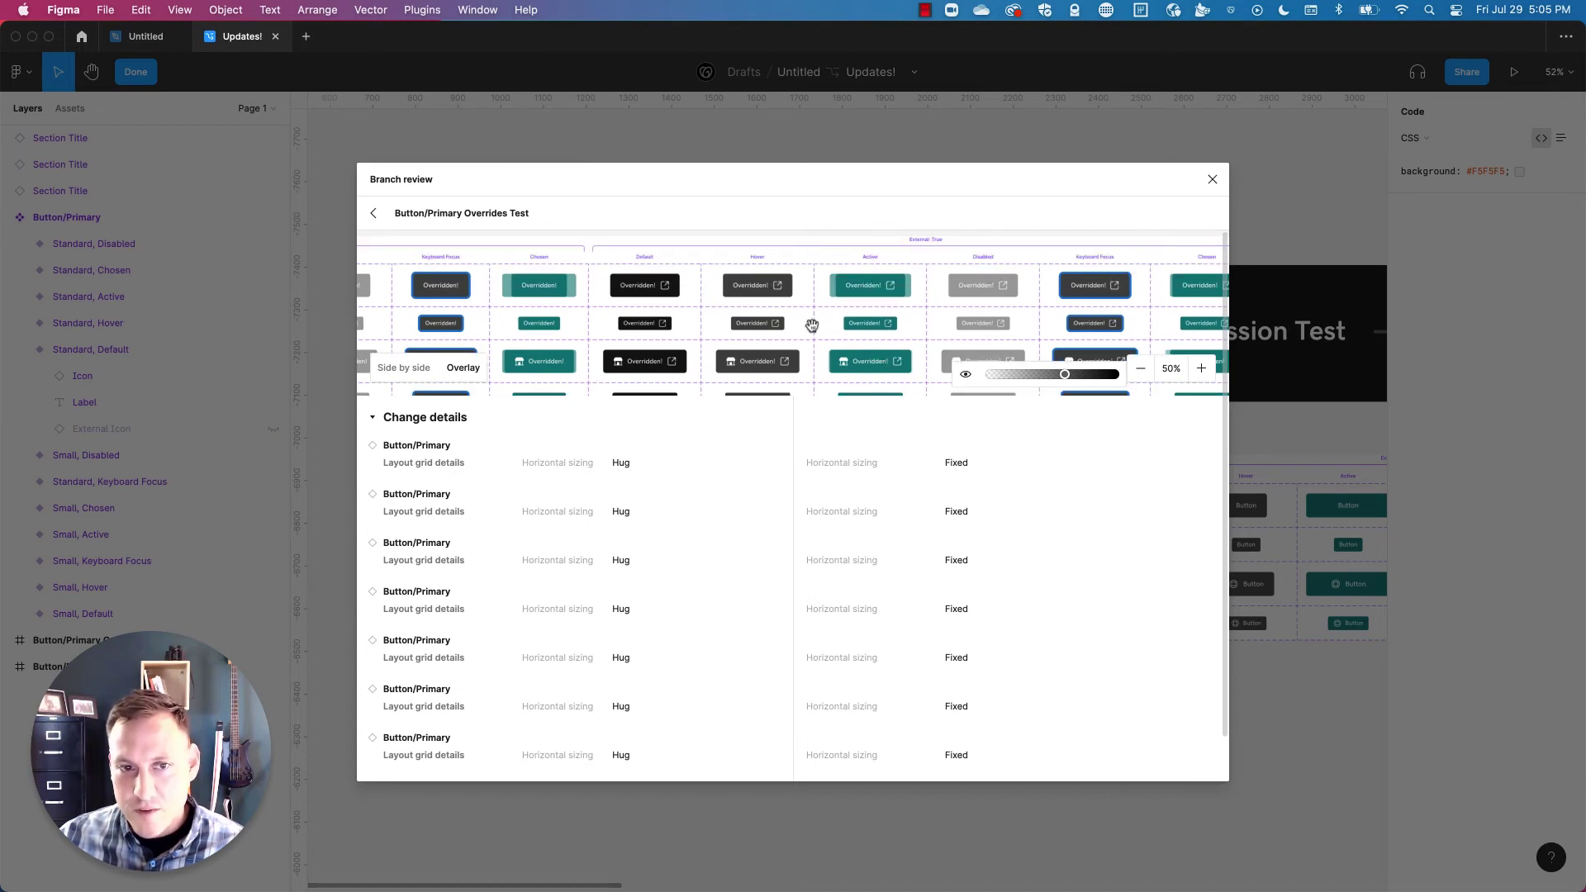
scroll(862, 270, left, 5)
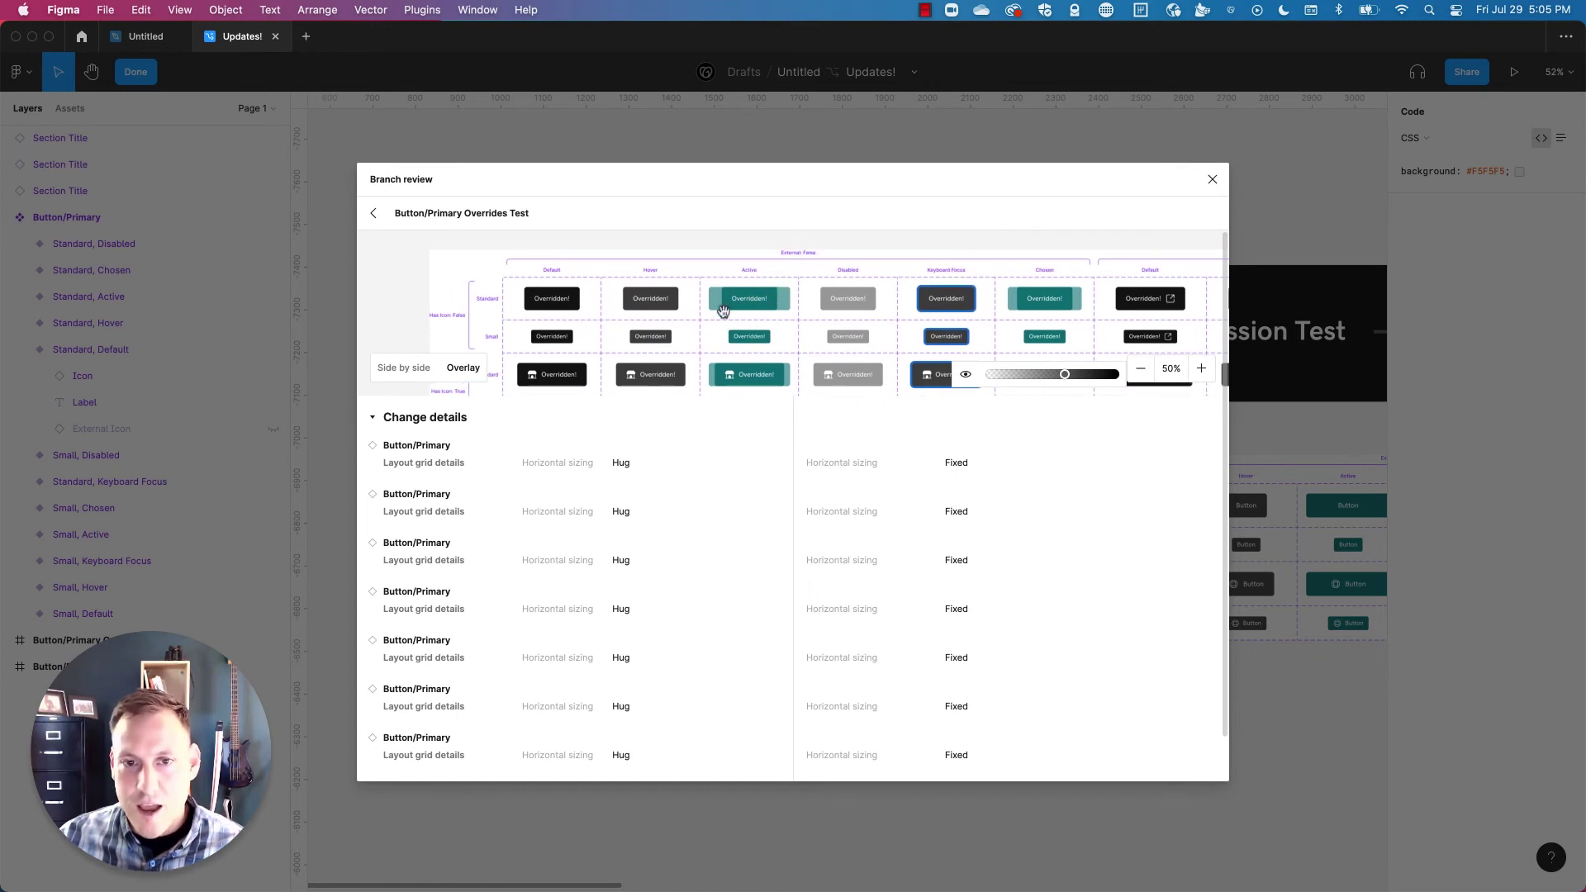
scroll(751, 310, down, 3)
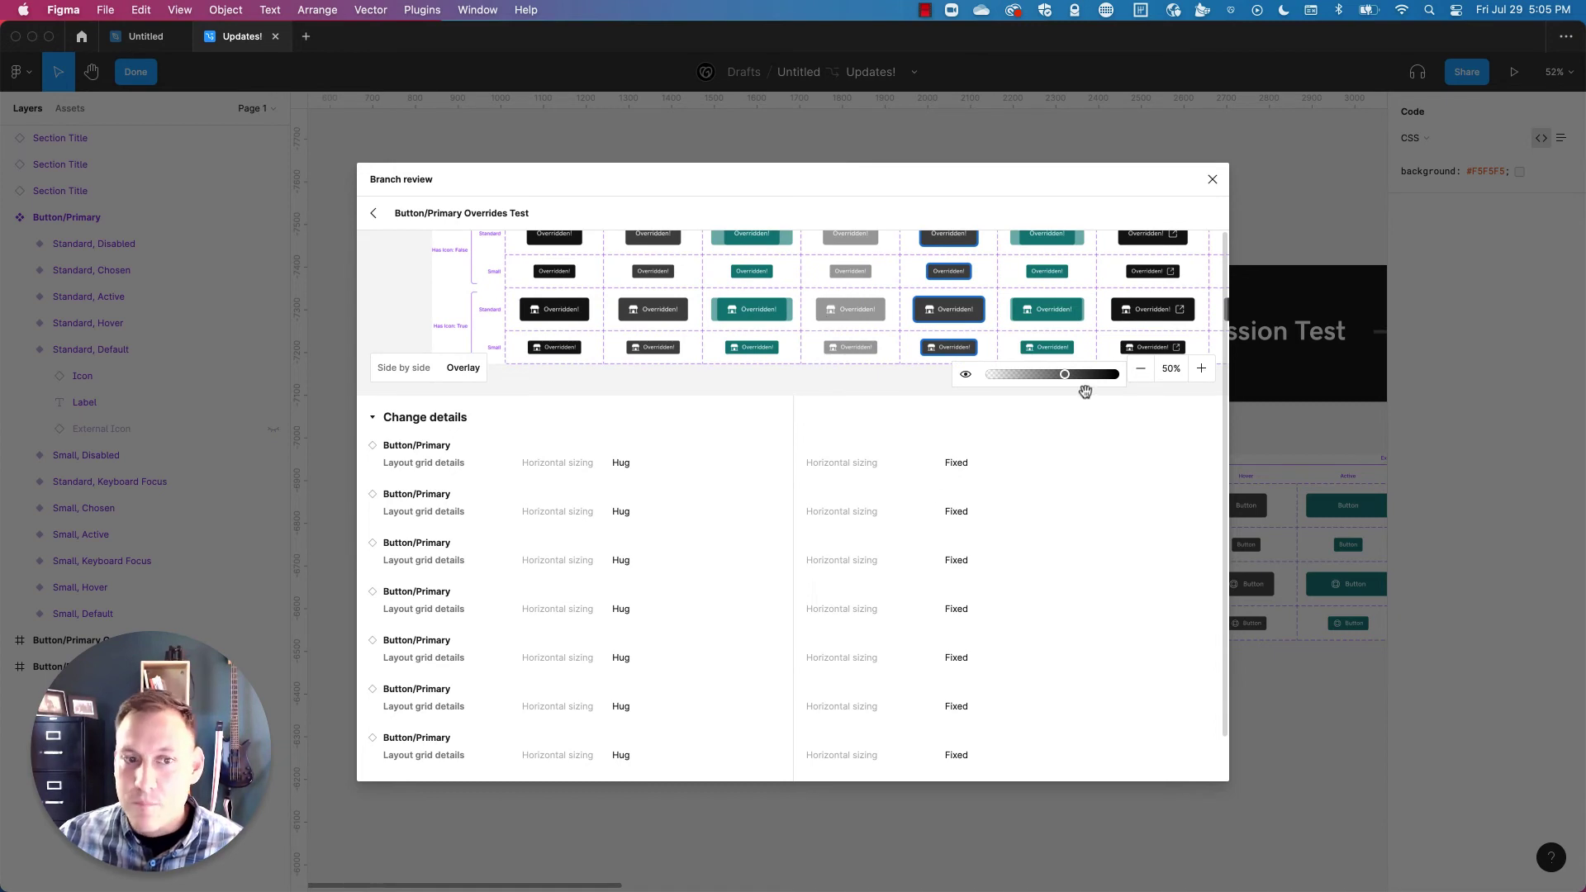
scroll(917, 284, down, 1)
drag(871, 290, 812, 318)
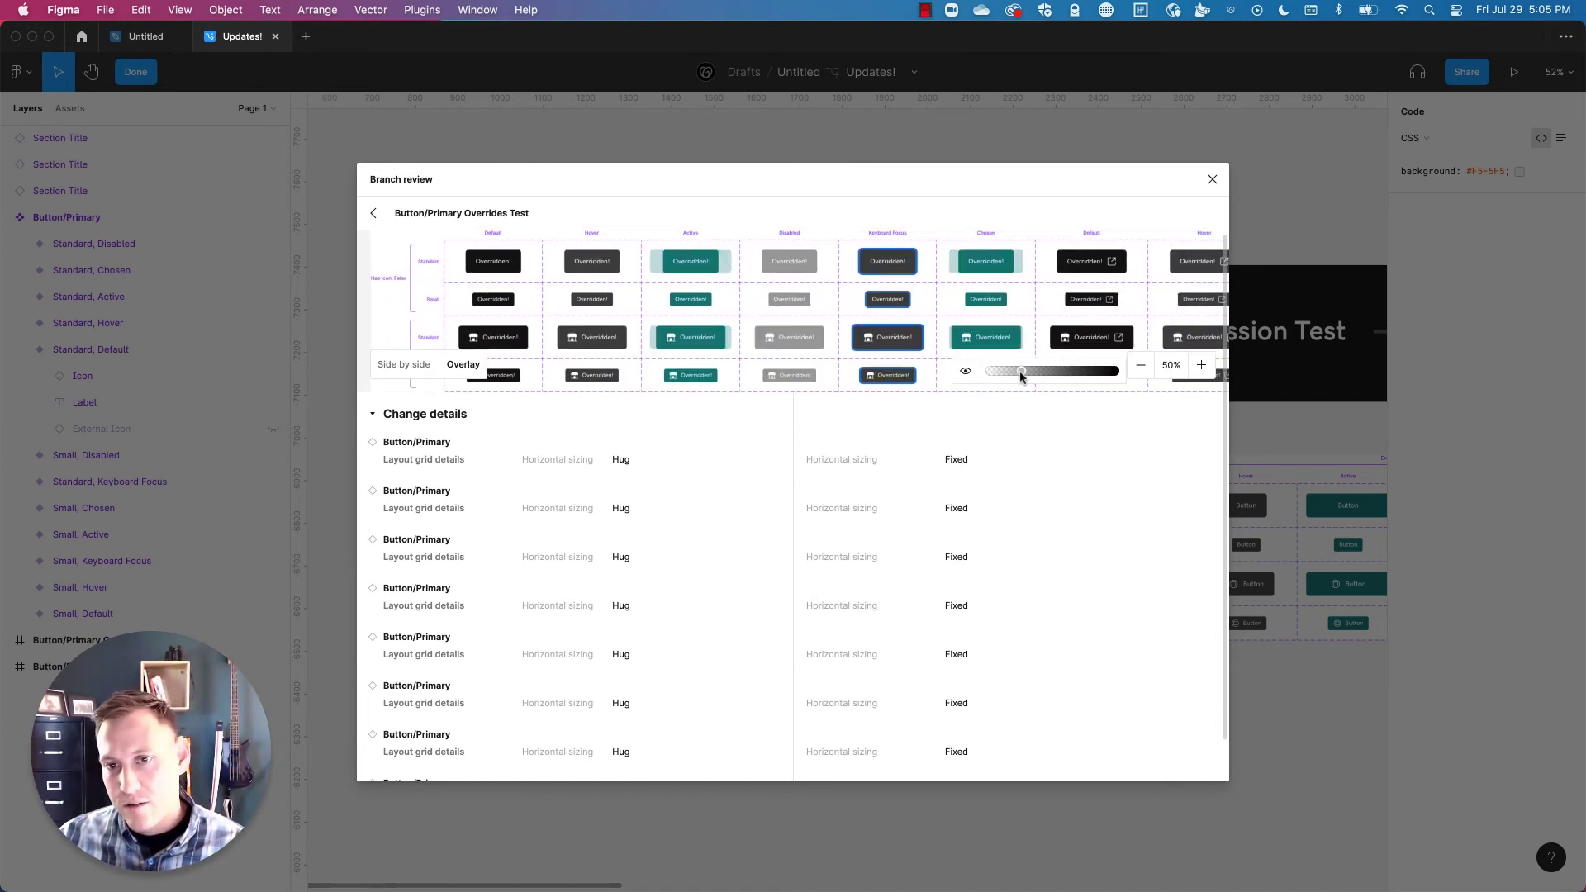
click(1211, 179)
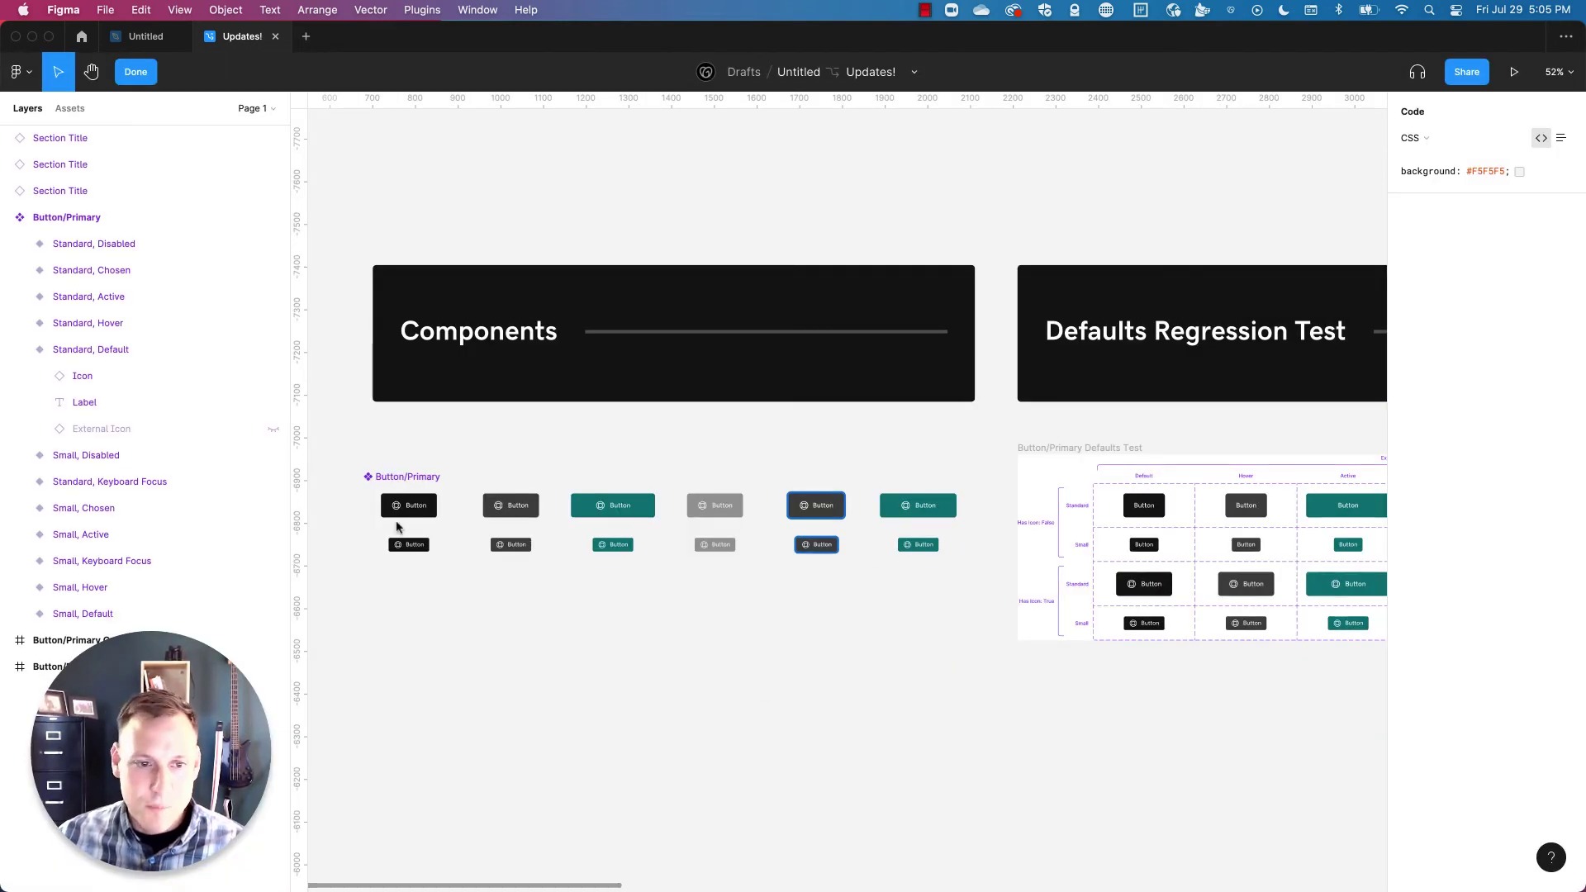
Change the fill of the Standard, Default and Small, Default variants to a green color style.
click(408, 505)
shift+click(428, 547)
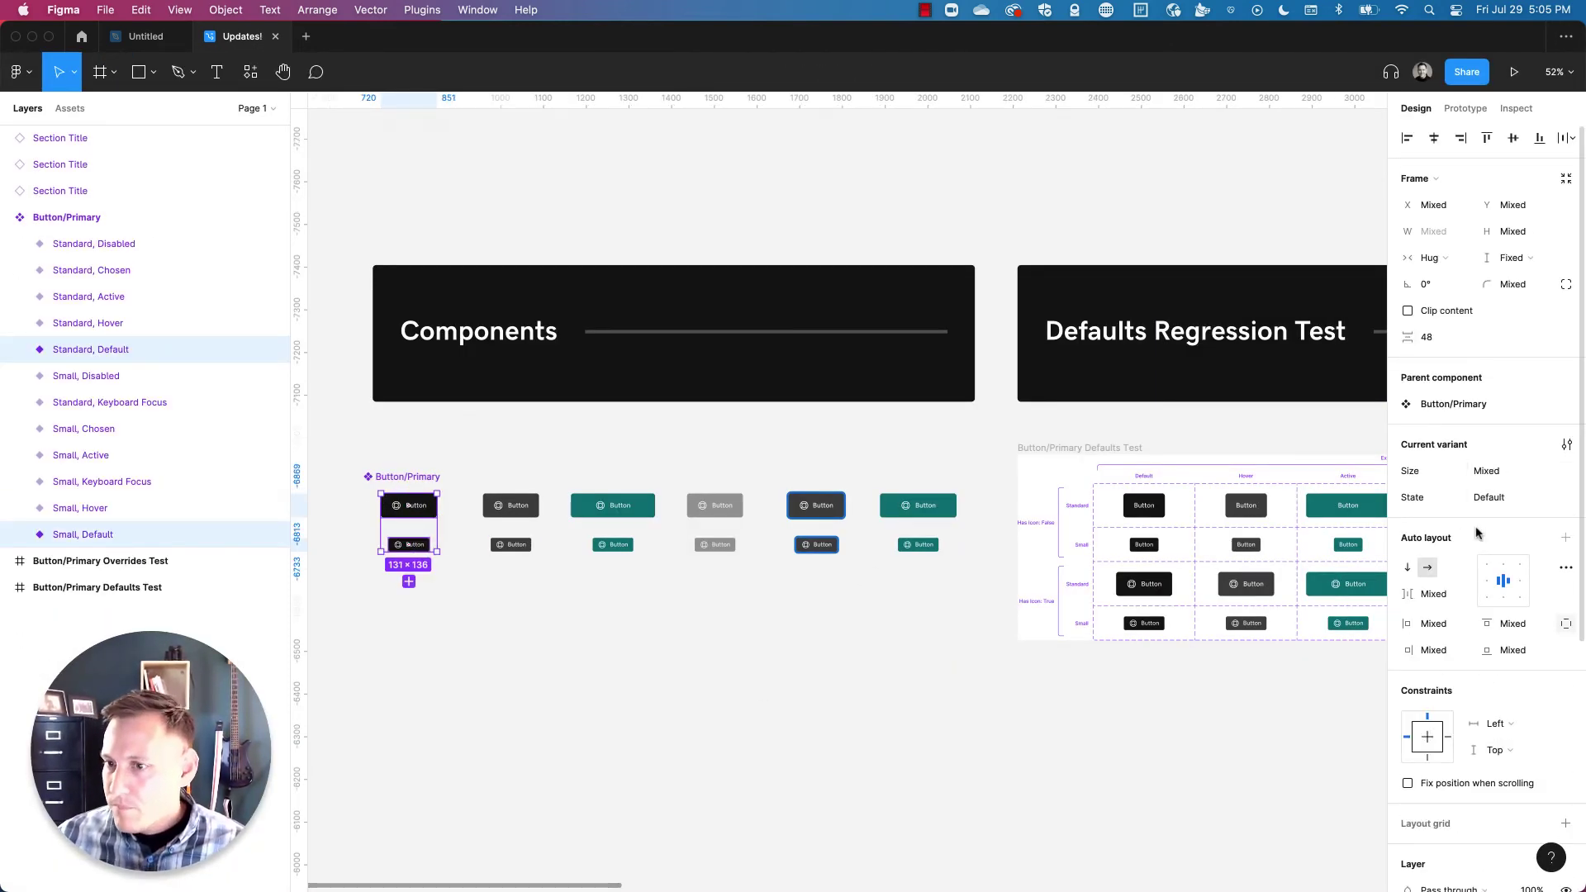
scroll(1479, 537, down, 5)
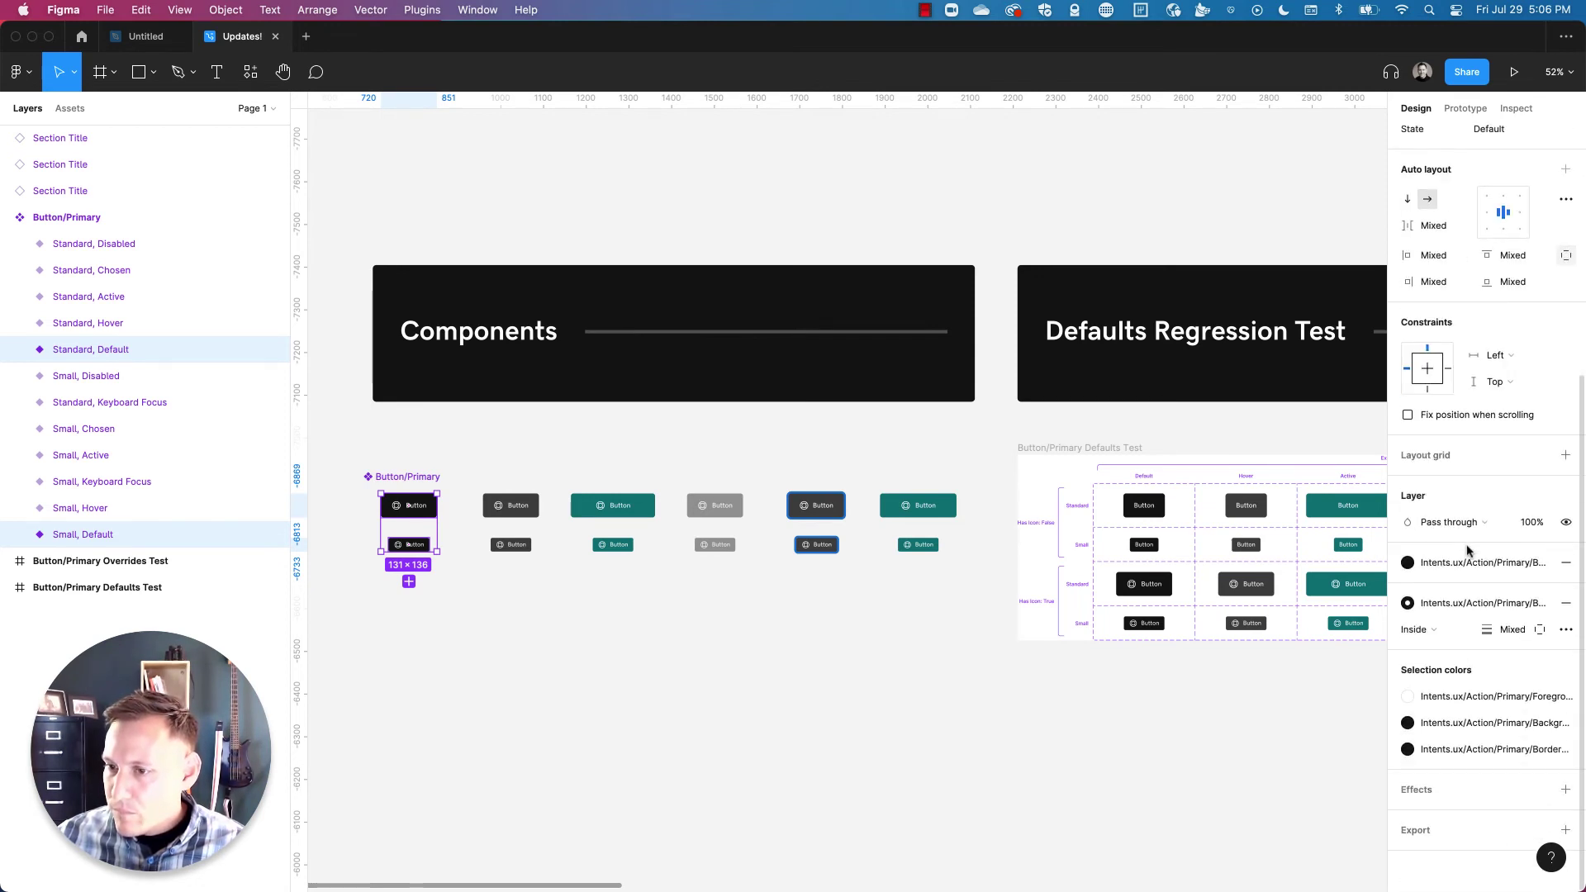
click(1467, 564)
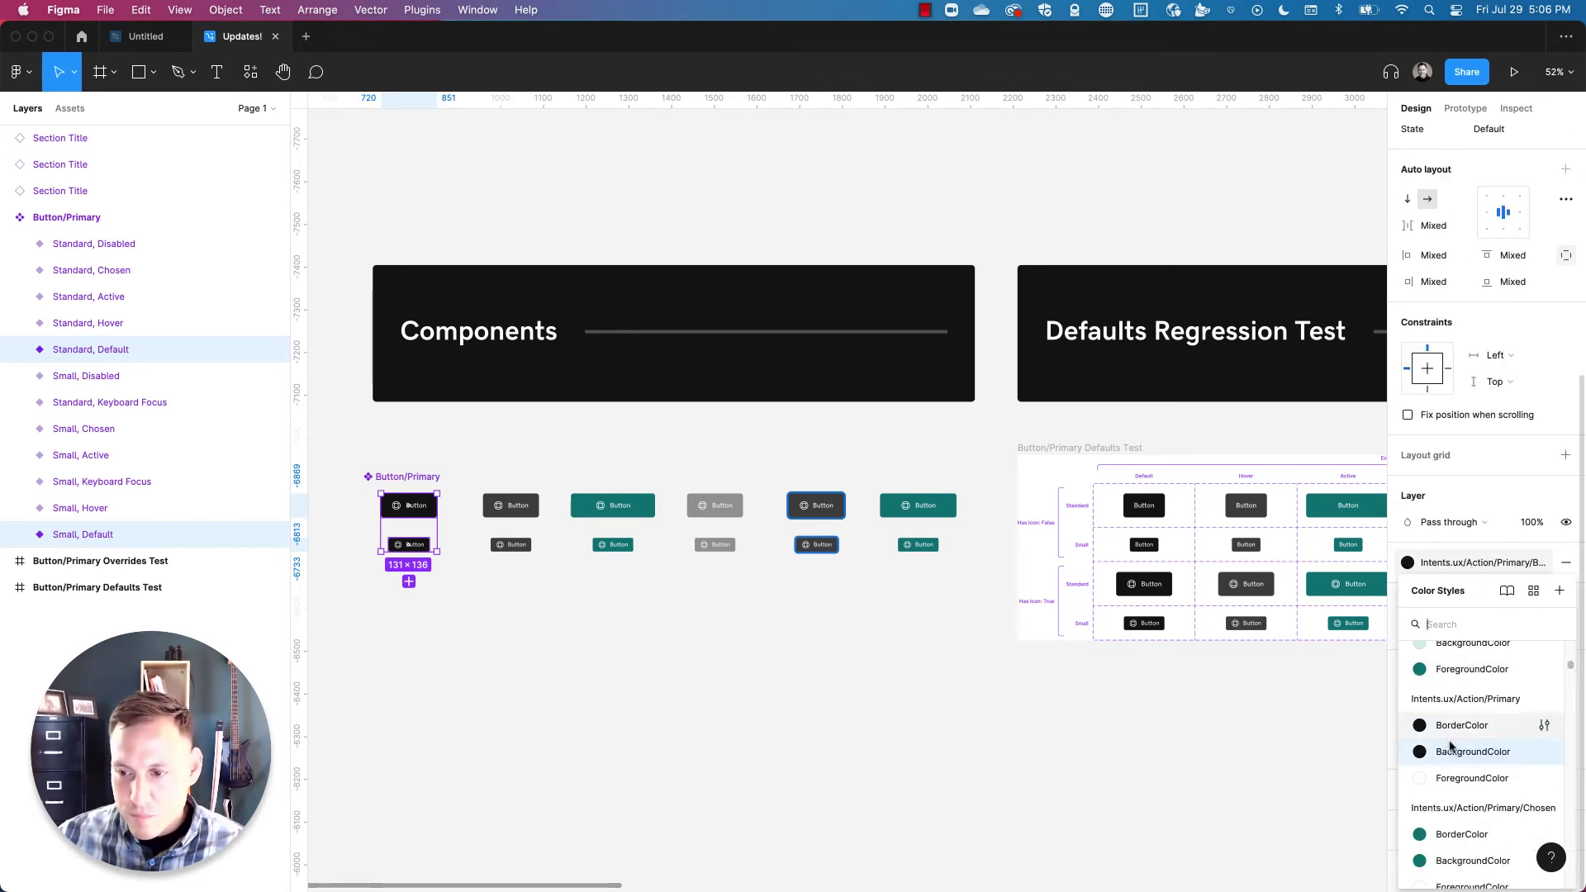
scroll(1453, 752, down, 10)
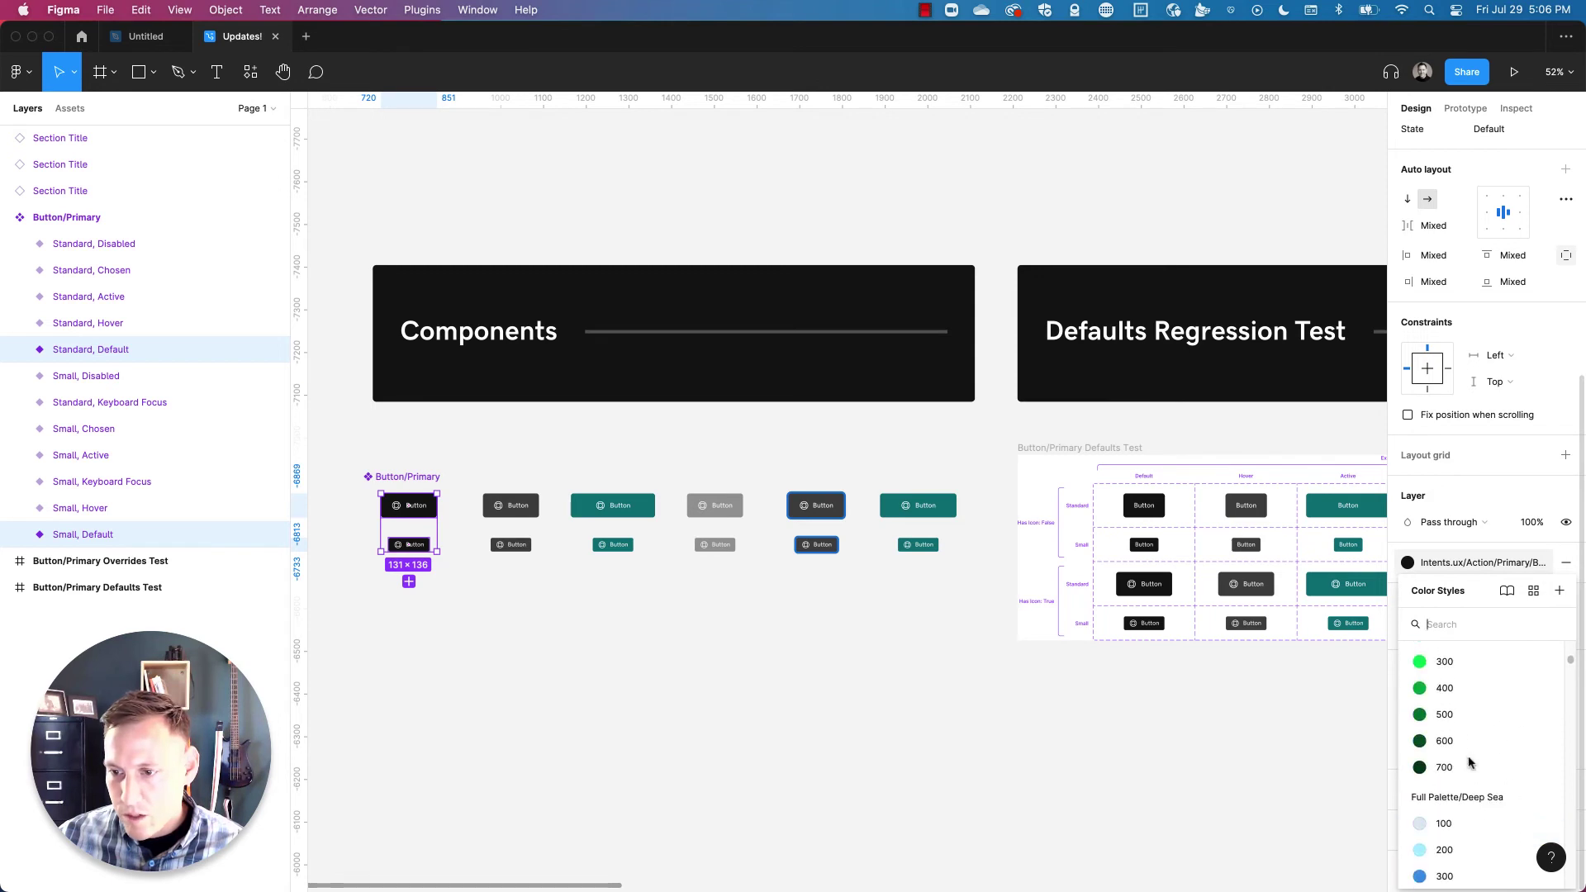
key(Escape)
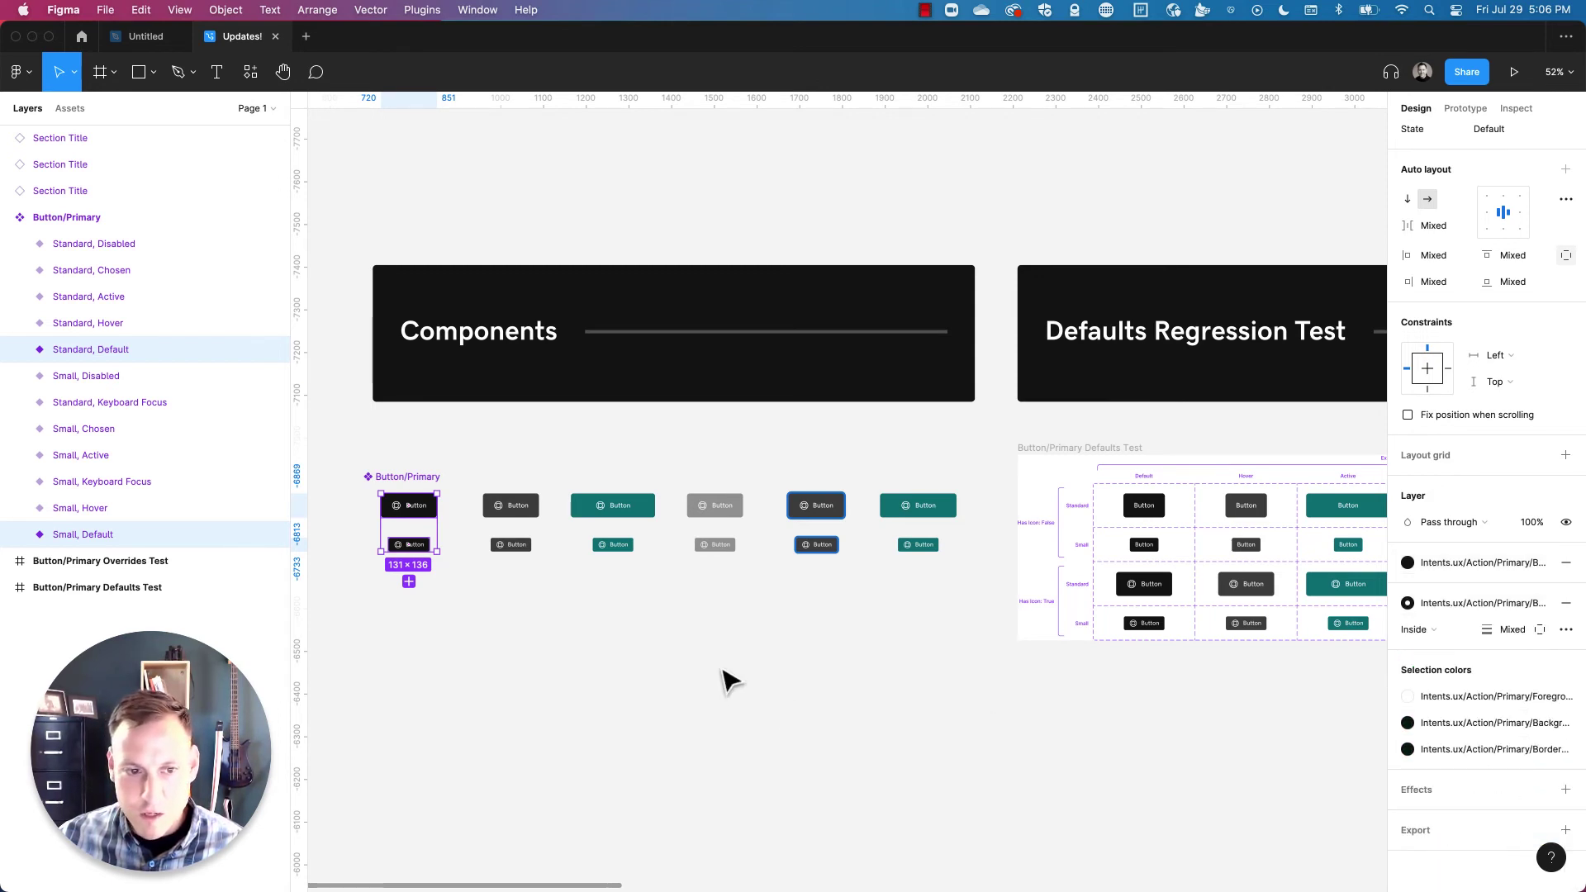
click(731, 679)
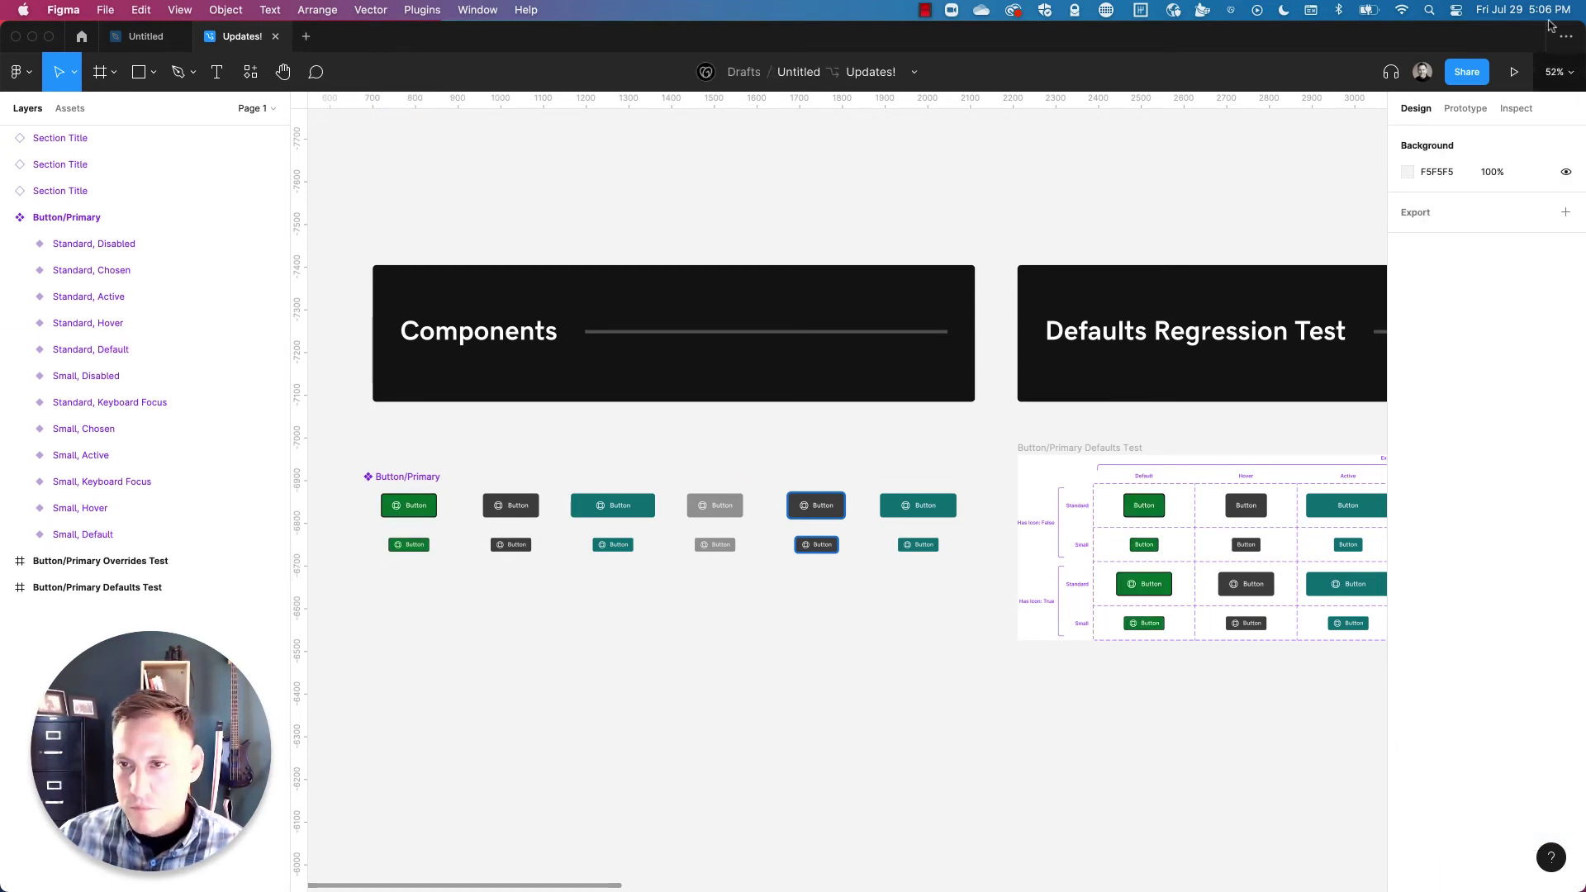
Reopen the branch review and compare Button/Primary Overrides Test before and after as an overlay, varying the overlay opacity.
click(914, 72)
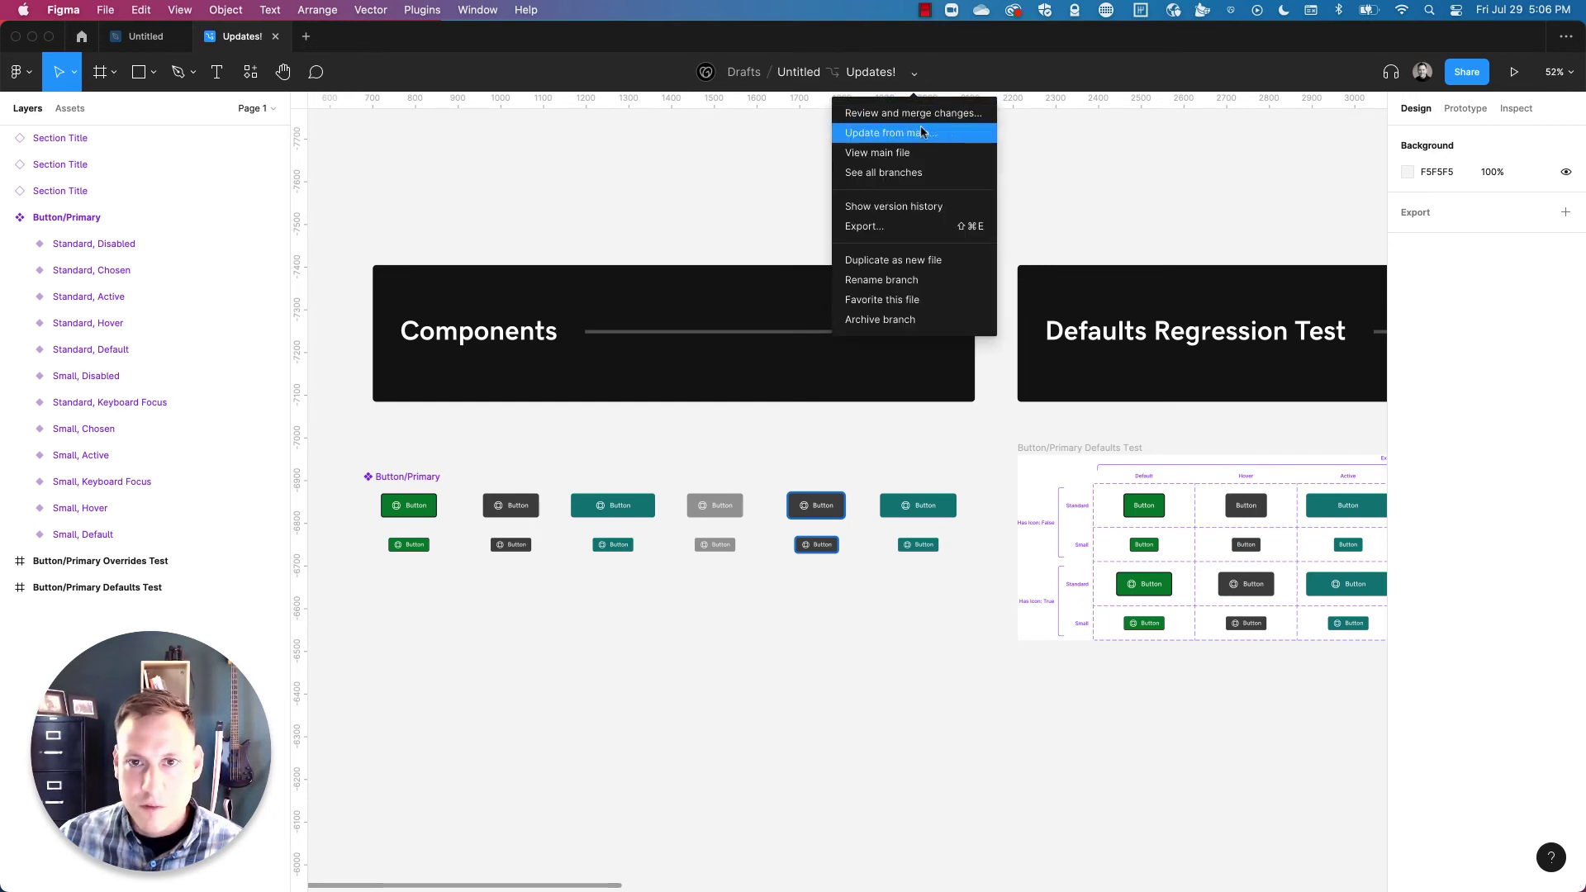
click(938, 116)
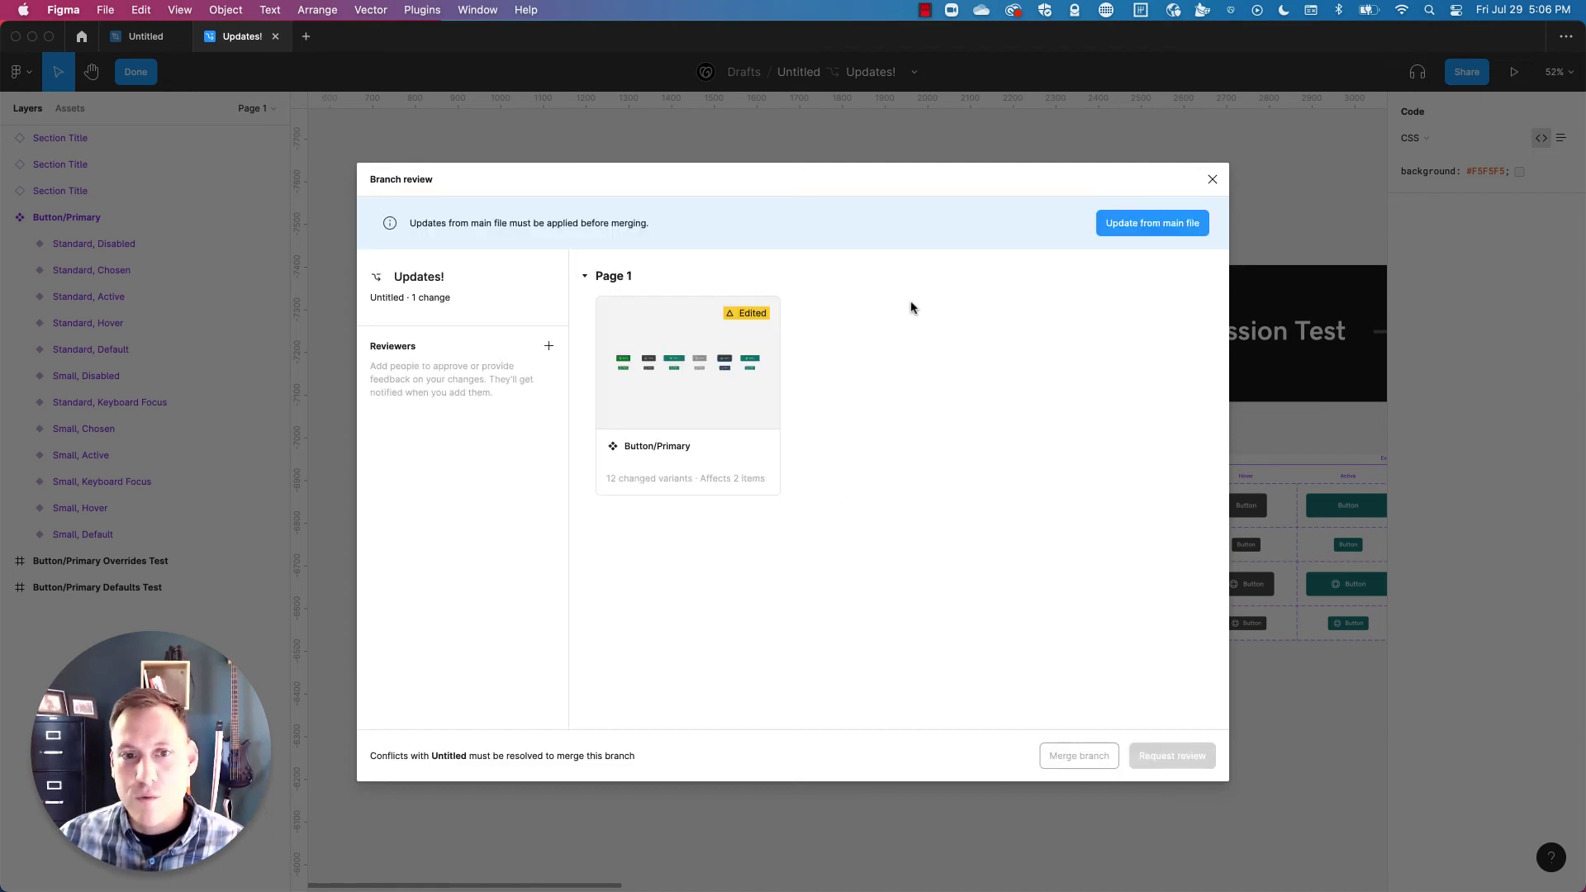
click(653, 393)
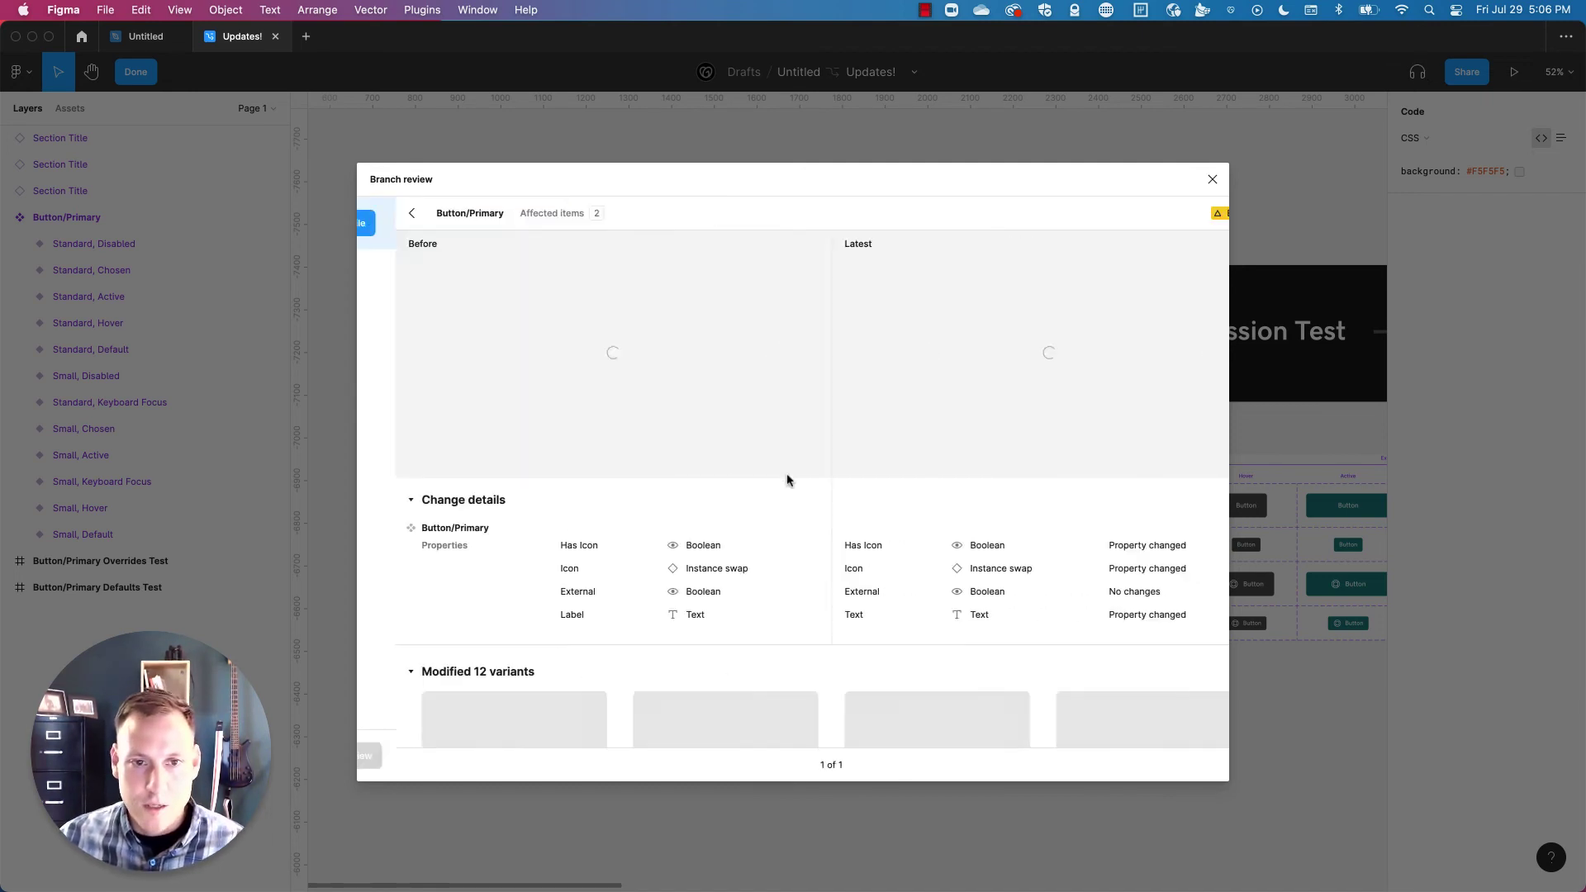
click(524, 213)
click(479, 397)
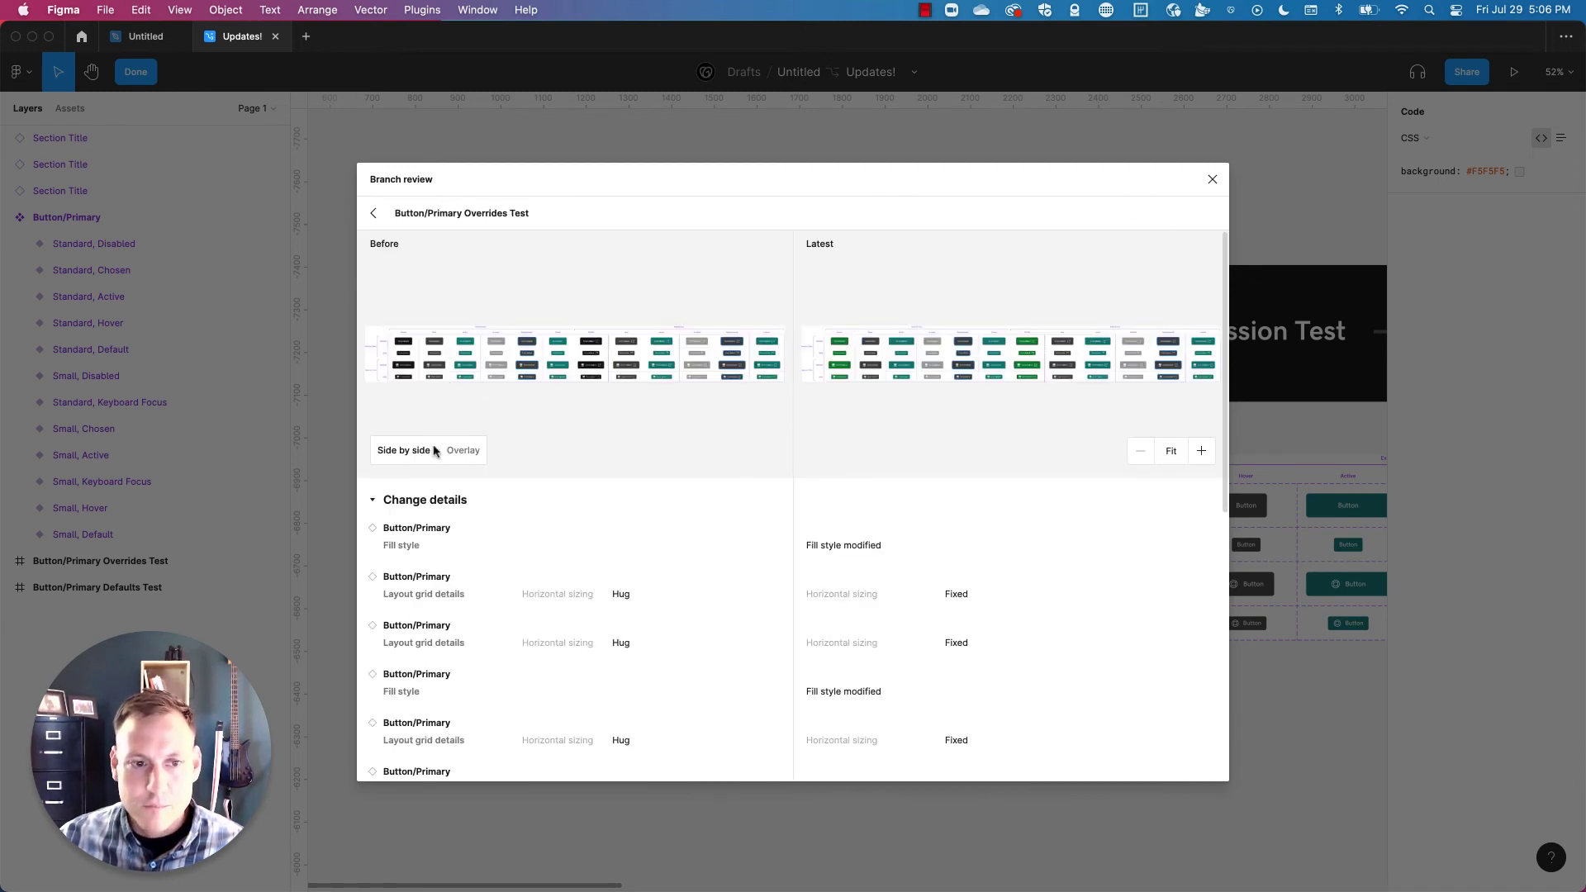
click(462, 451)
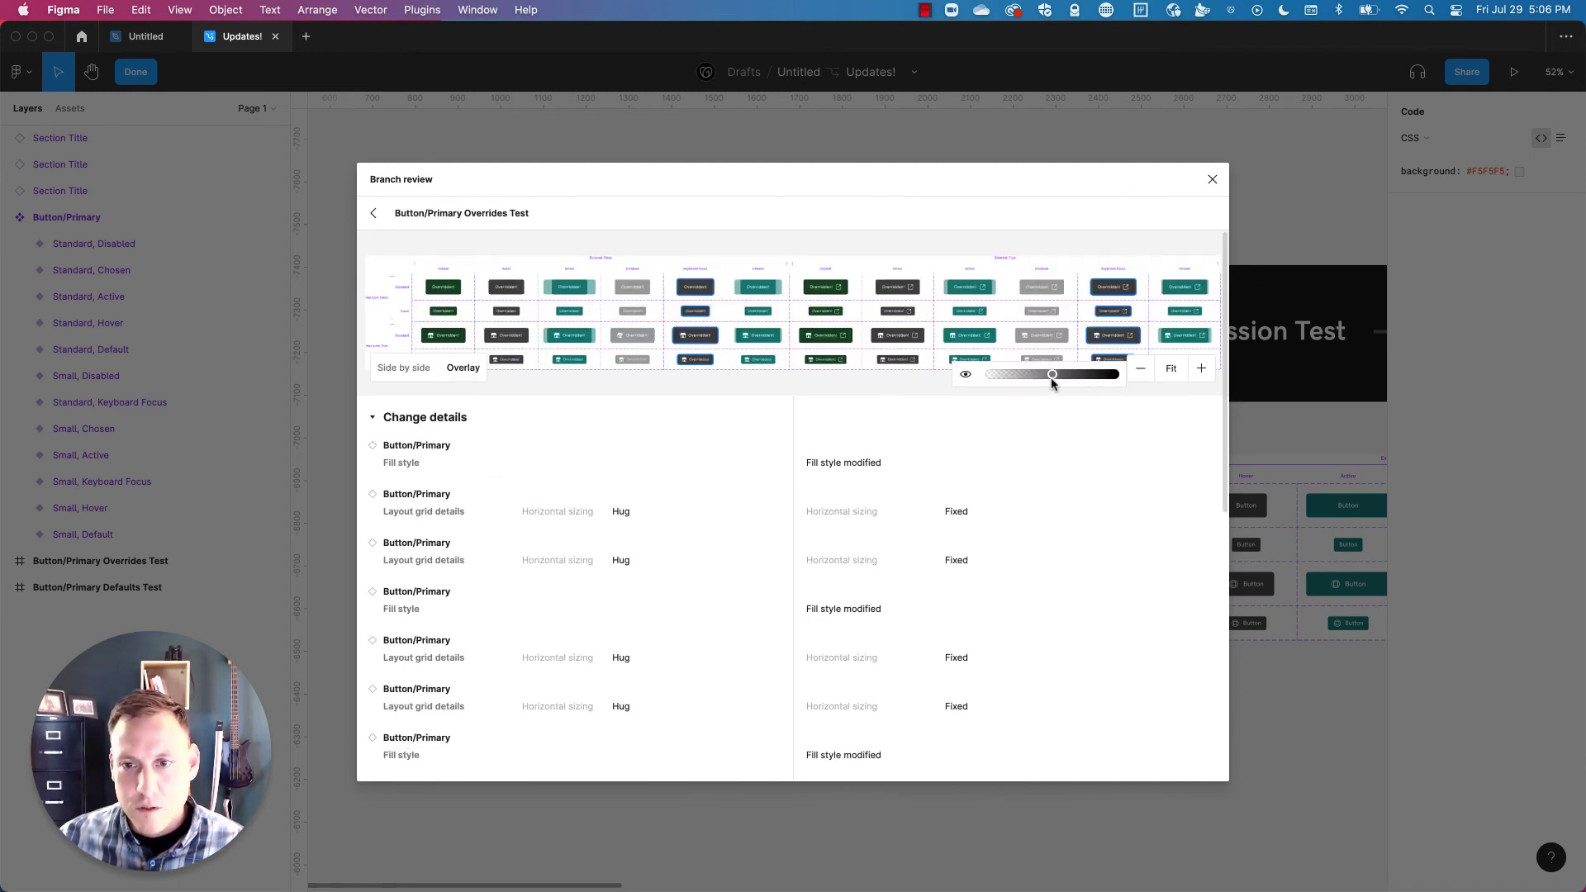
drag(1027, 375, 1105, 375)
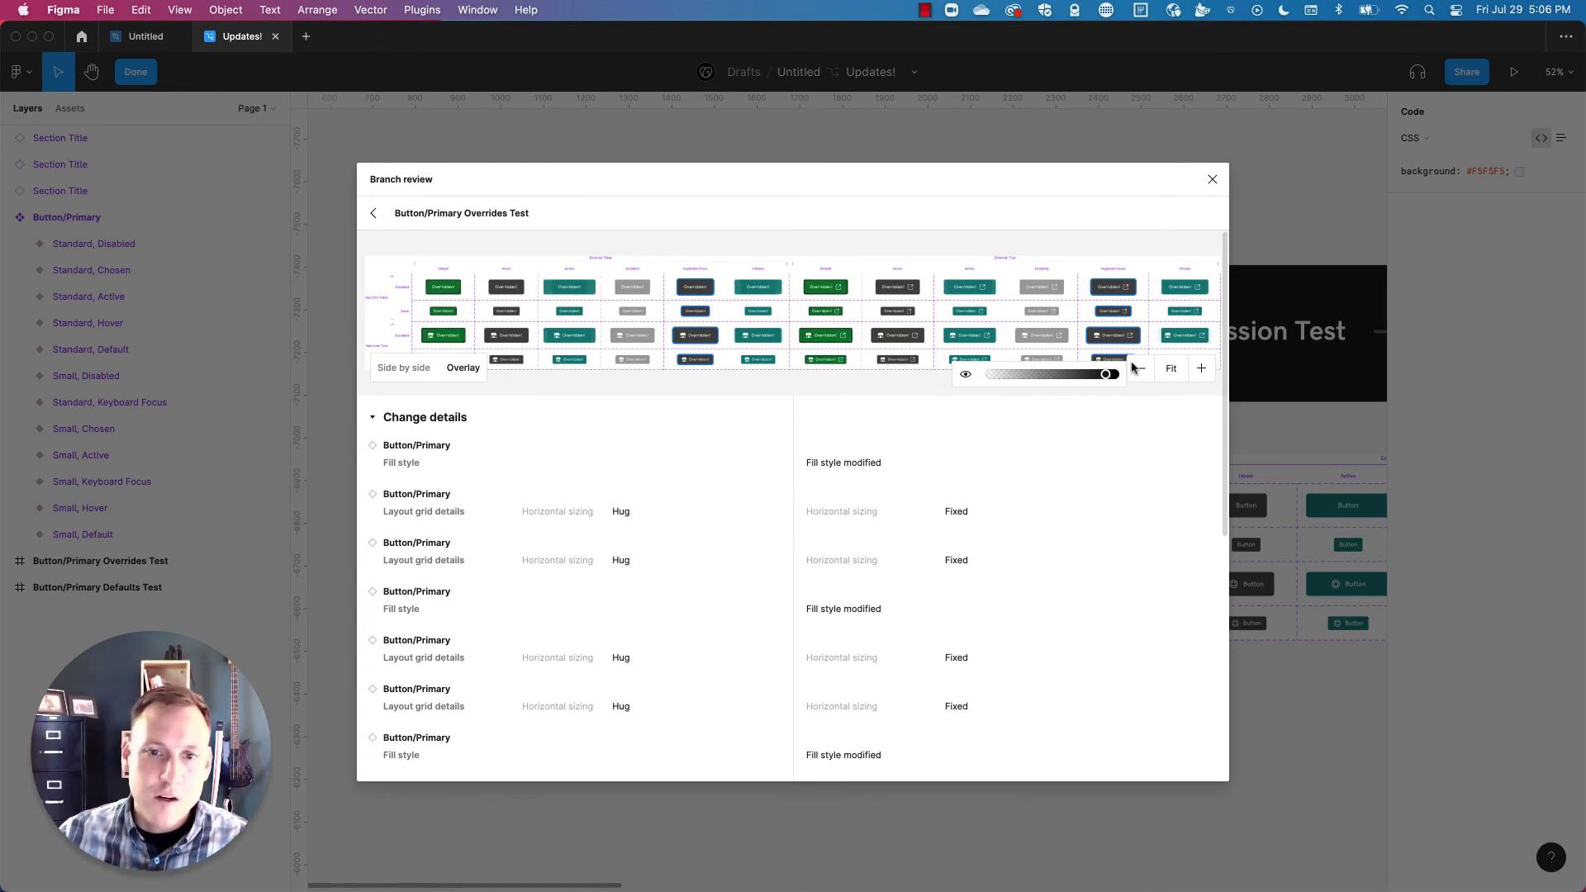
drag(1105, 374, 1071, 376)
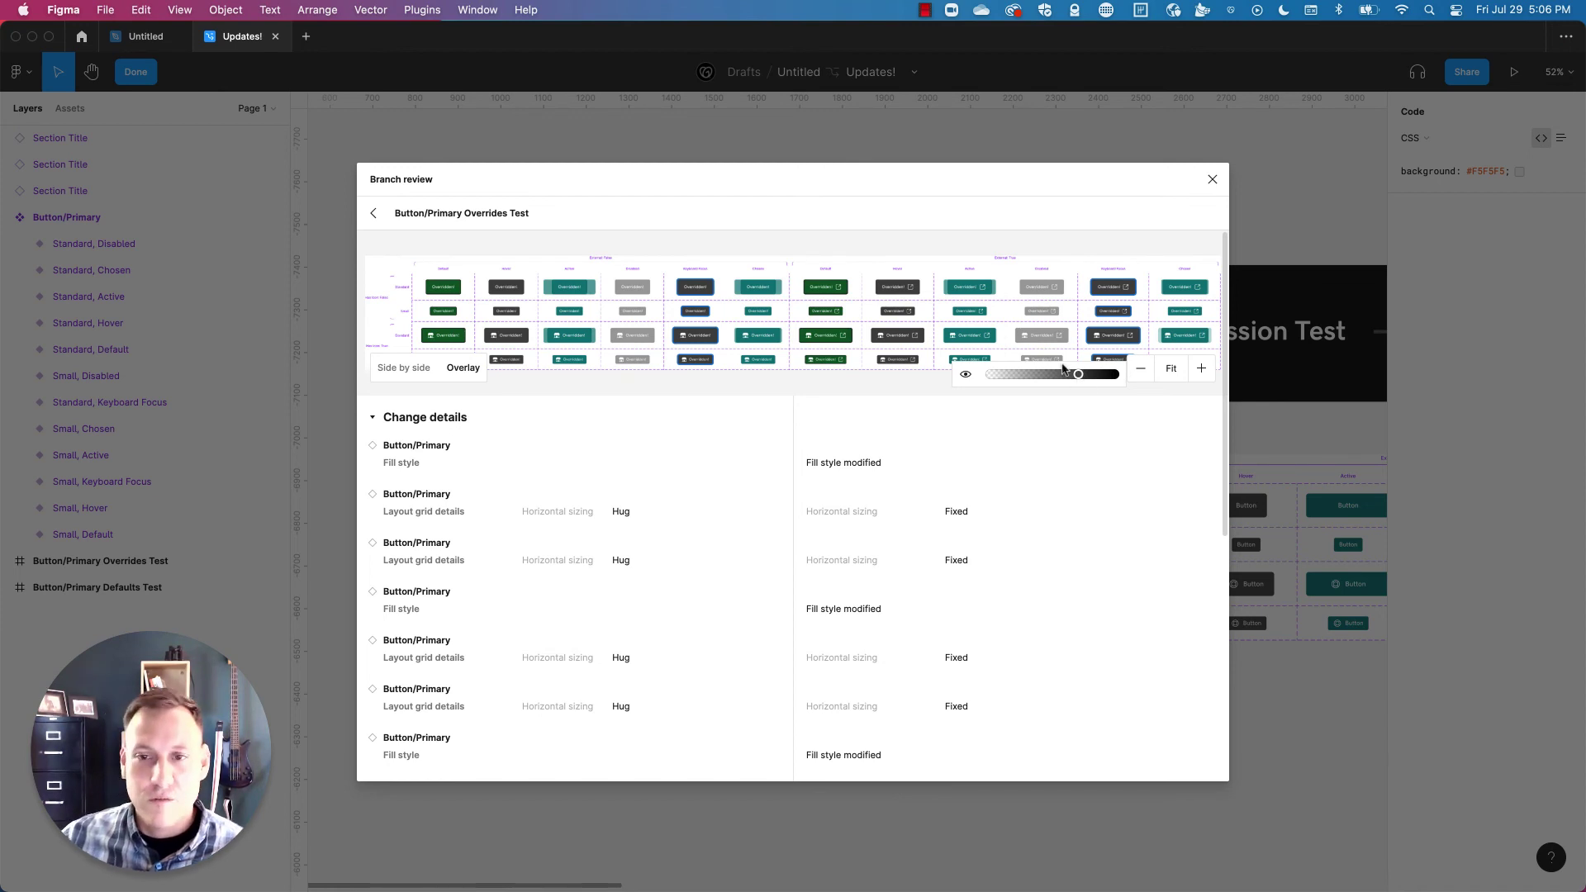
Compare the affected item Button/Primary Defaults Test as an overlay at varying opacities, and close the branch review.
click(374, 213)
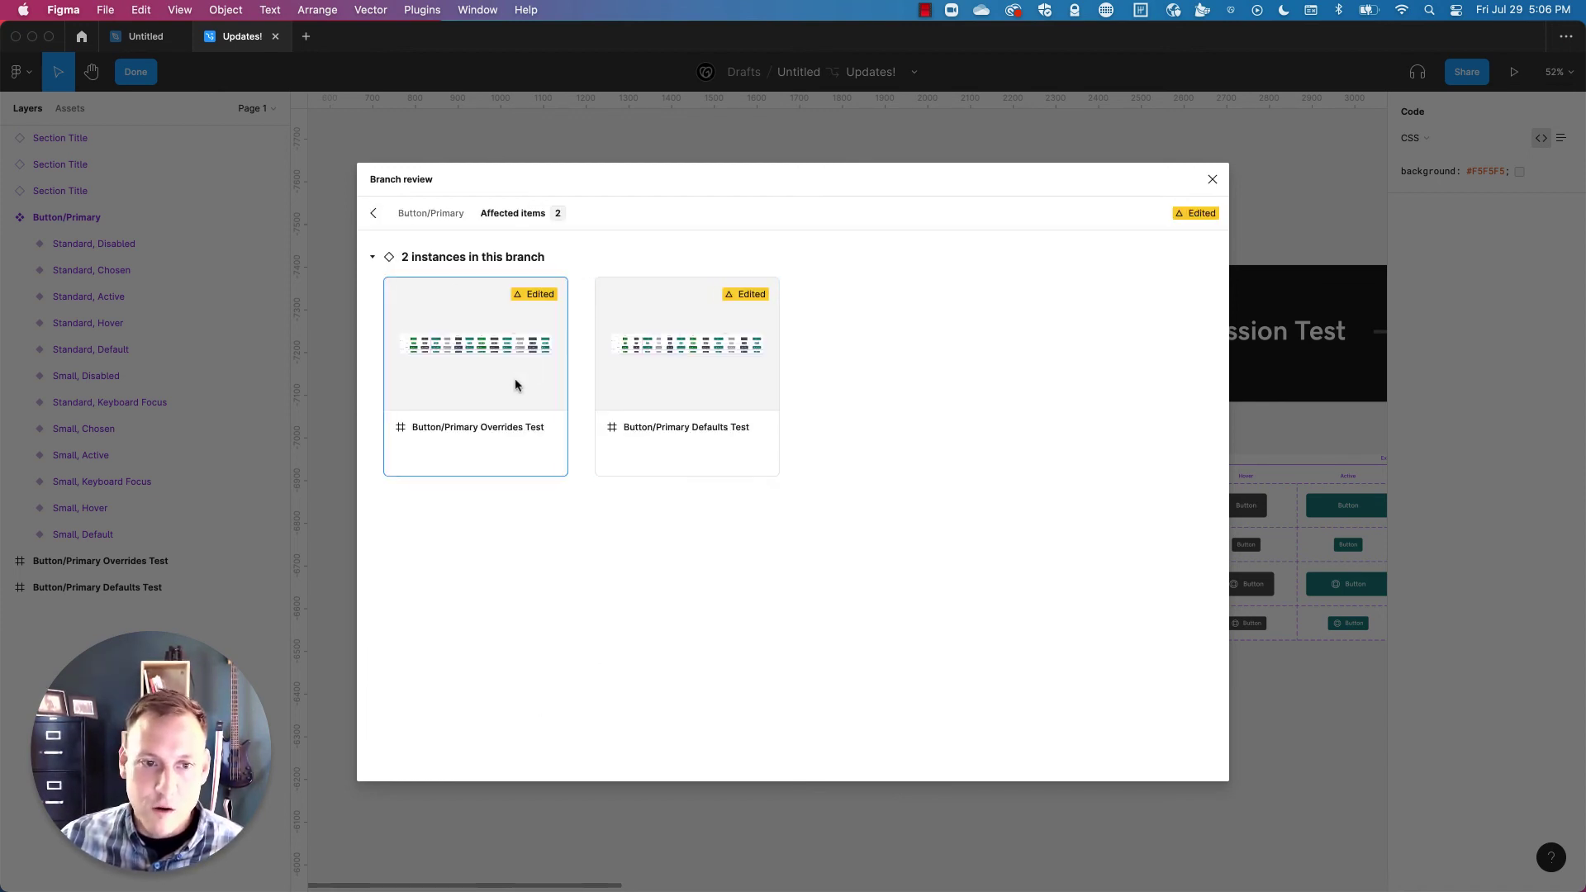
click(704, 375)
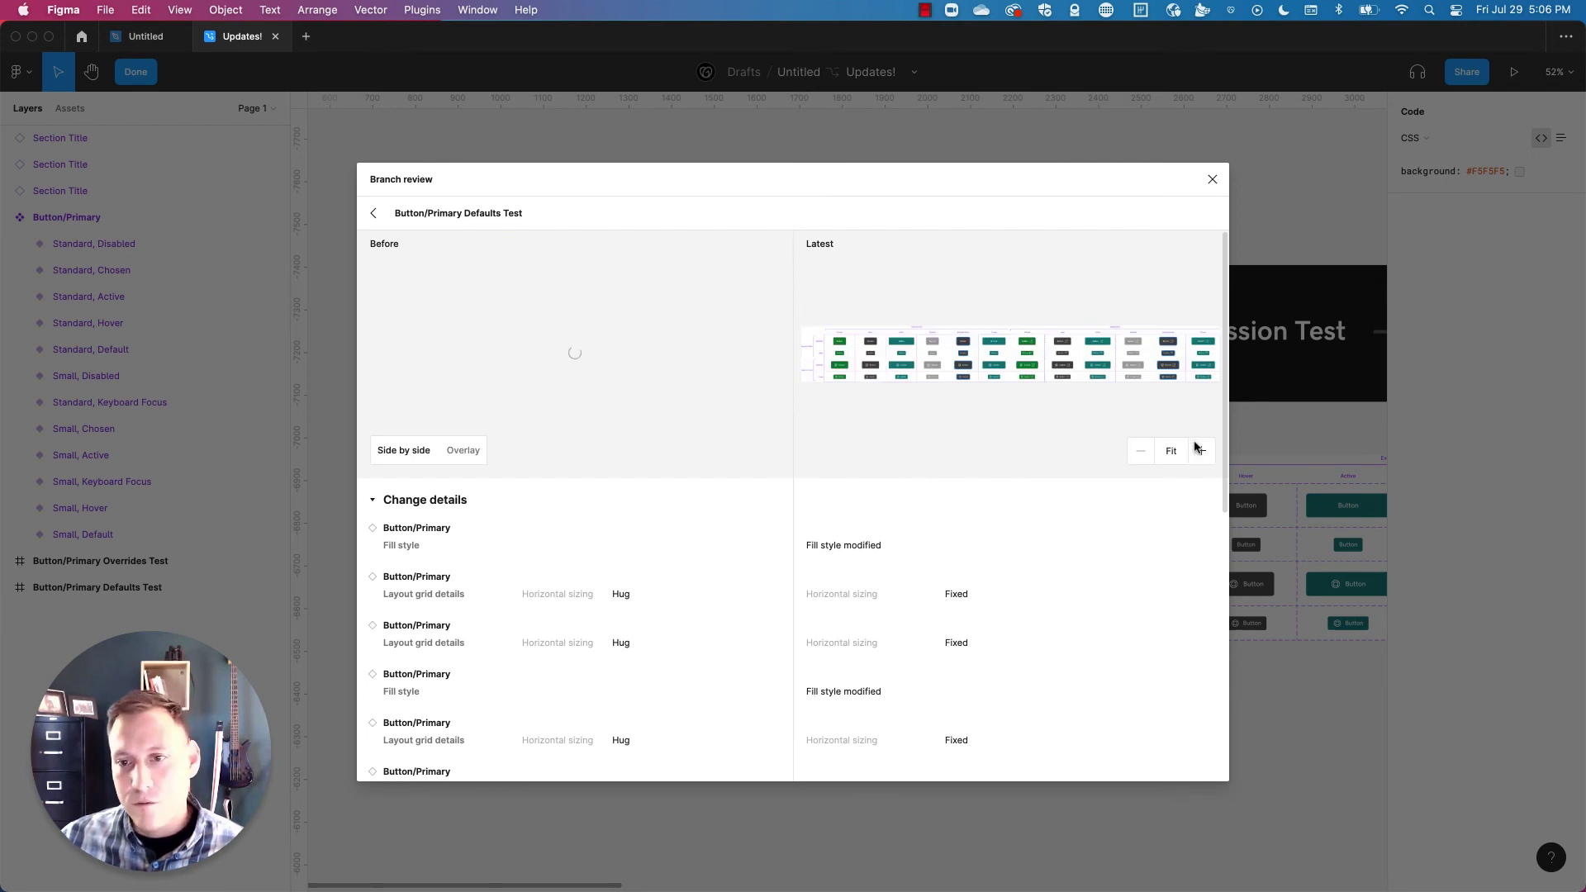
click(464, 450)
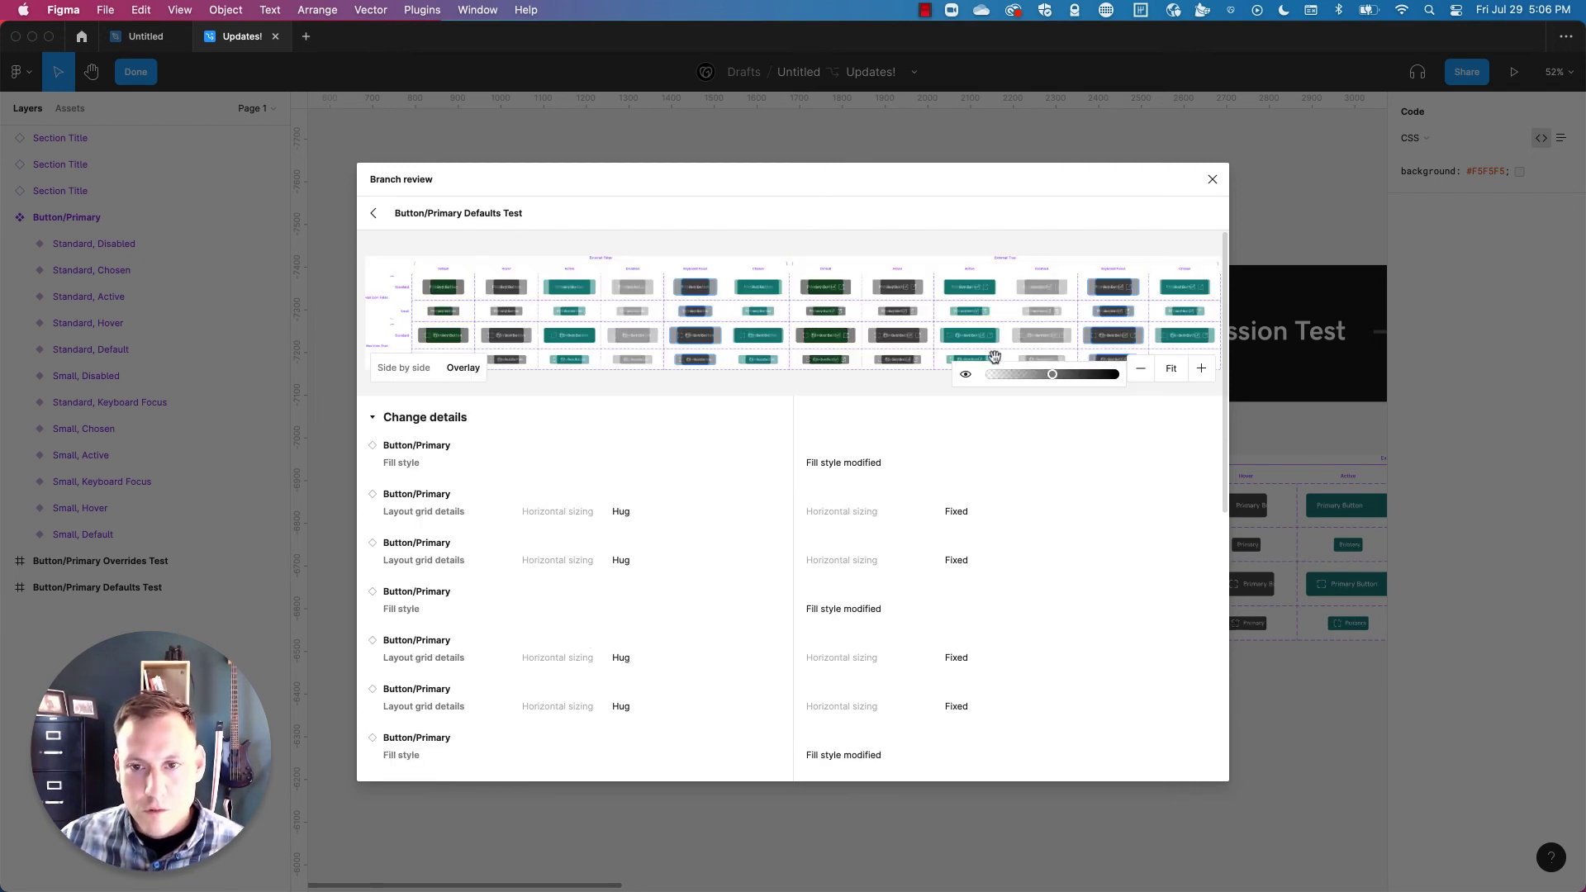
drag(1054, 377, 1115, 386)
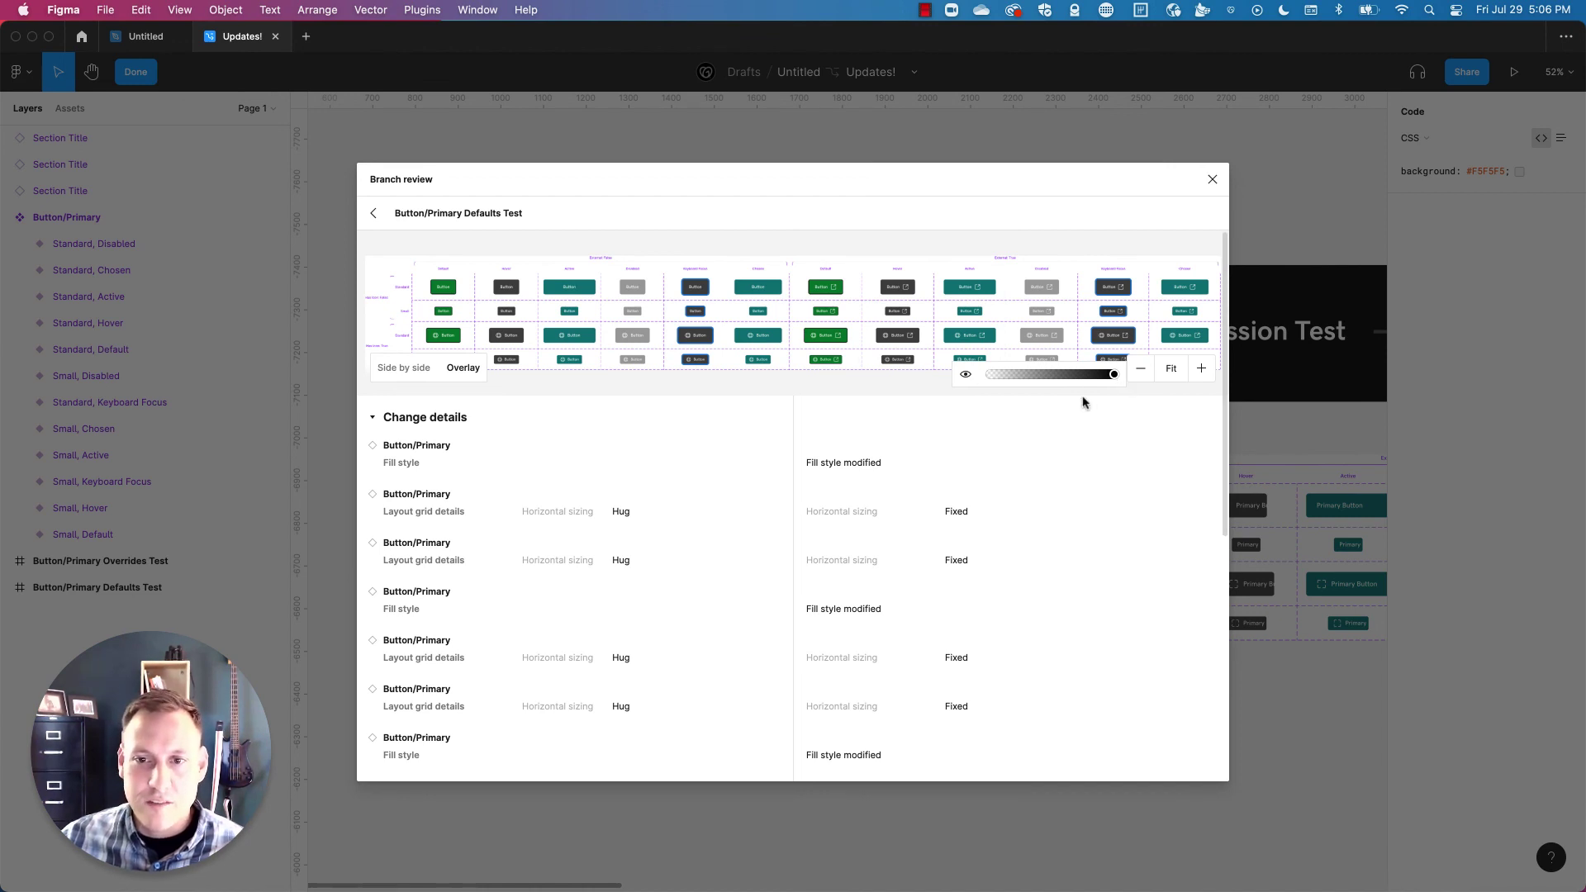
drag(1111, 381, 1025, 393)
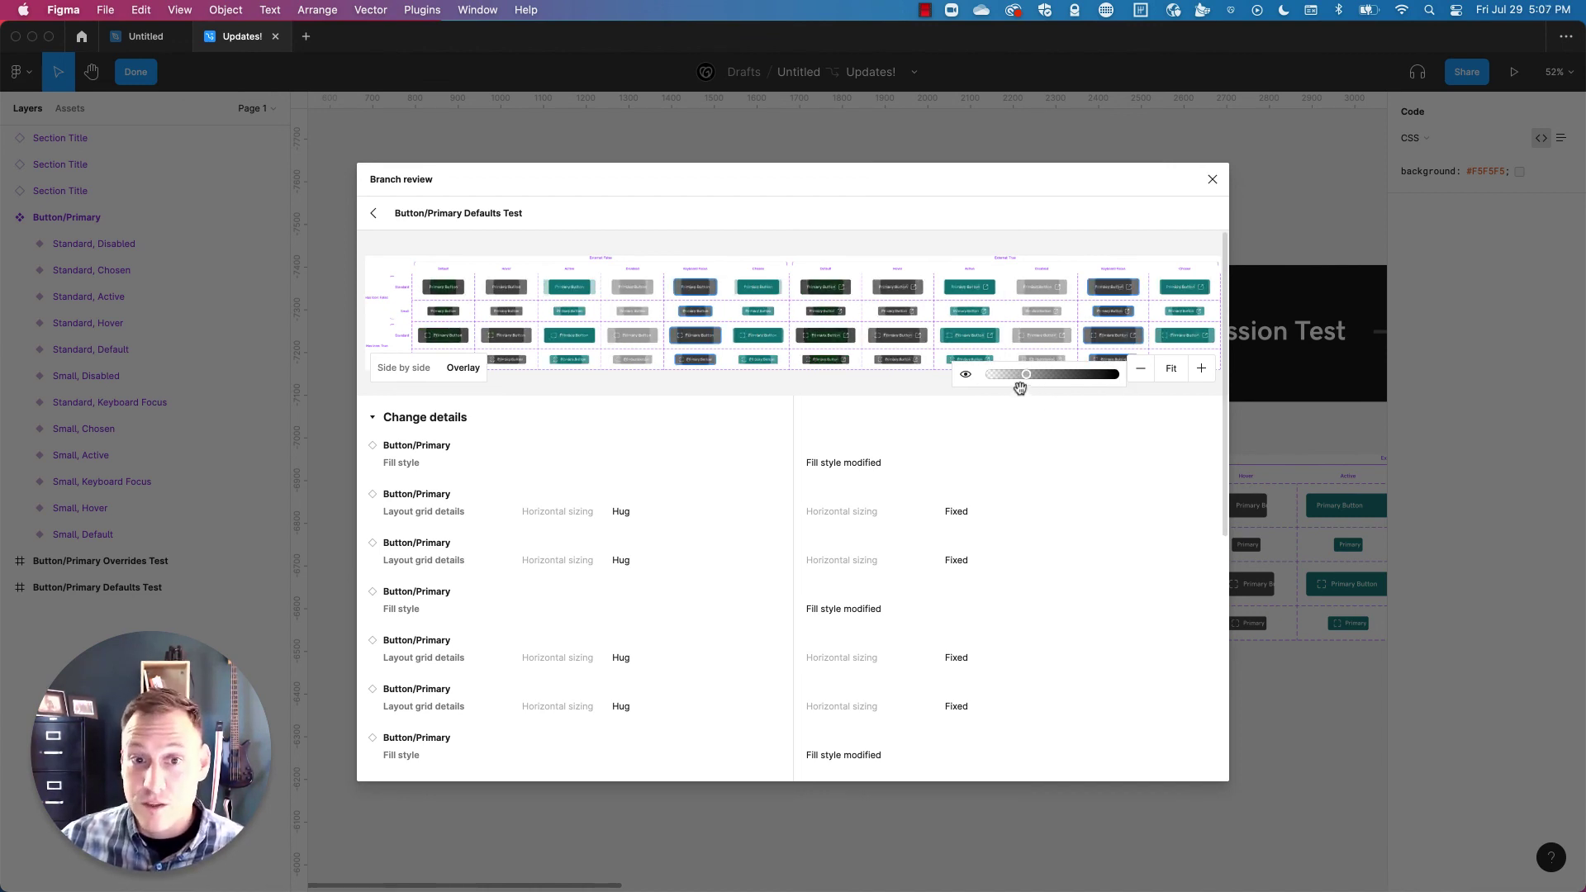
drag(1027, 374, 1082, 384)
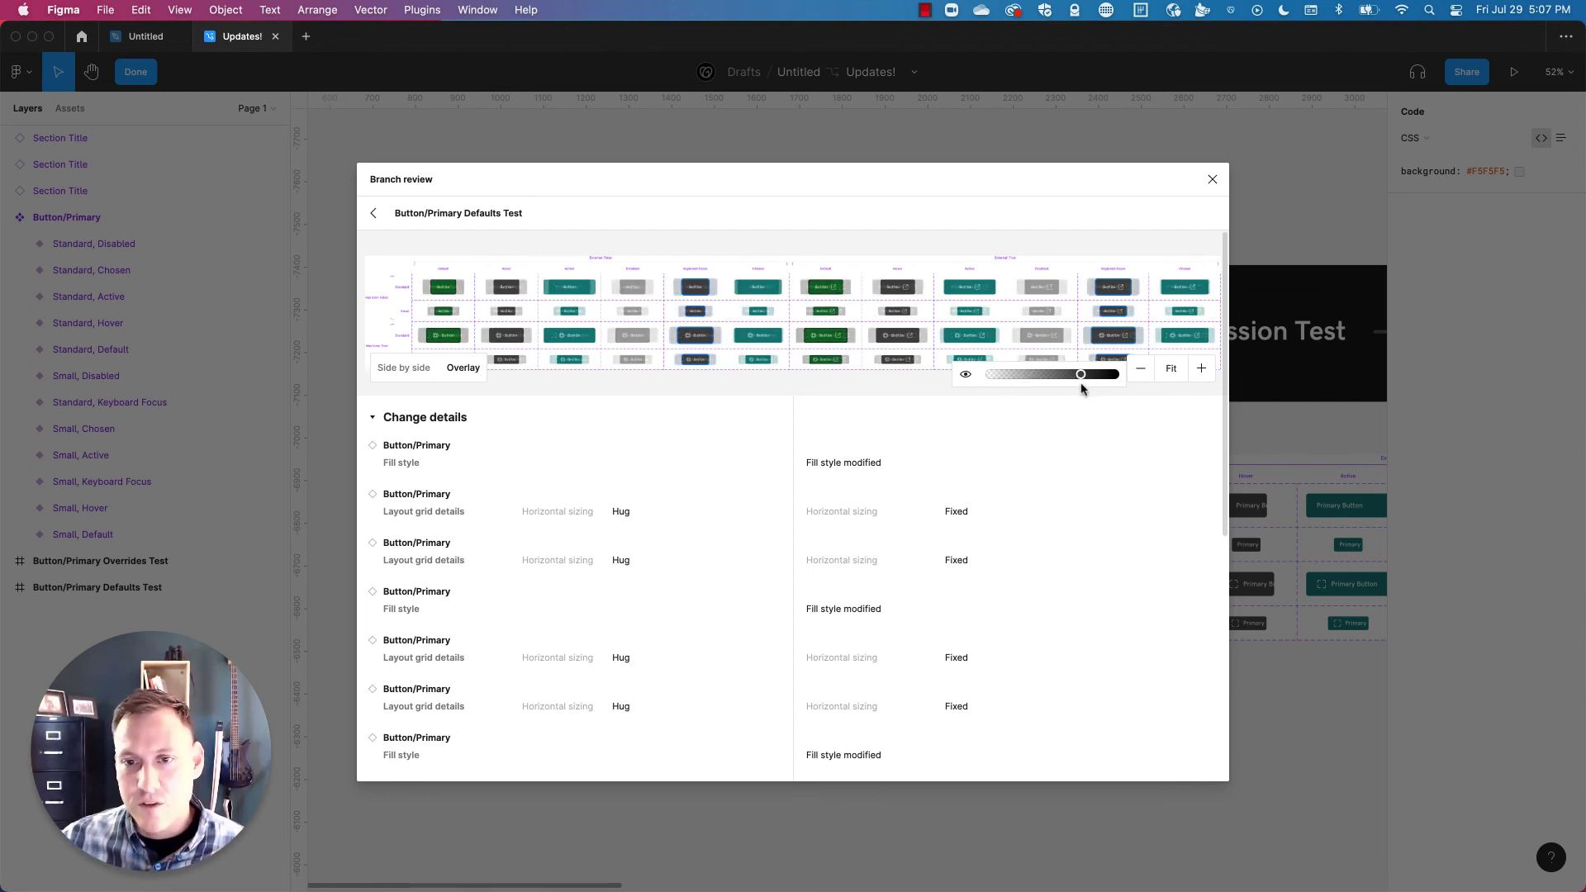
click(1210, 179)
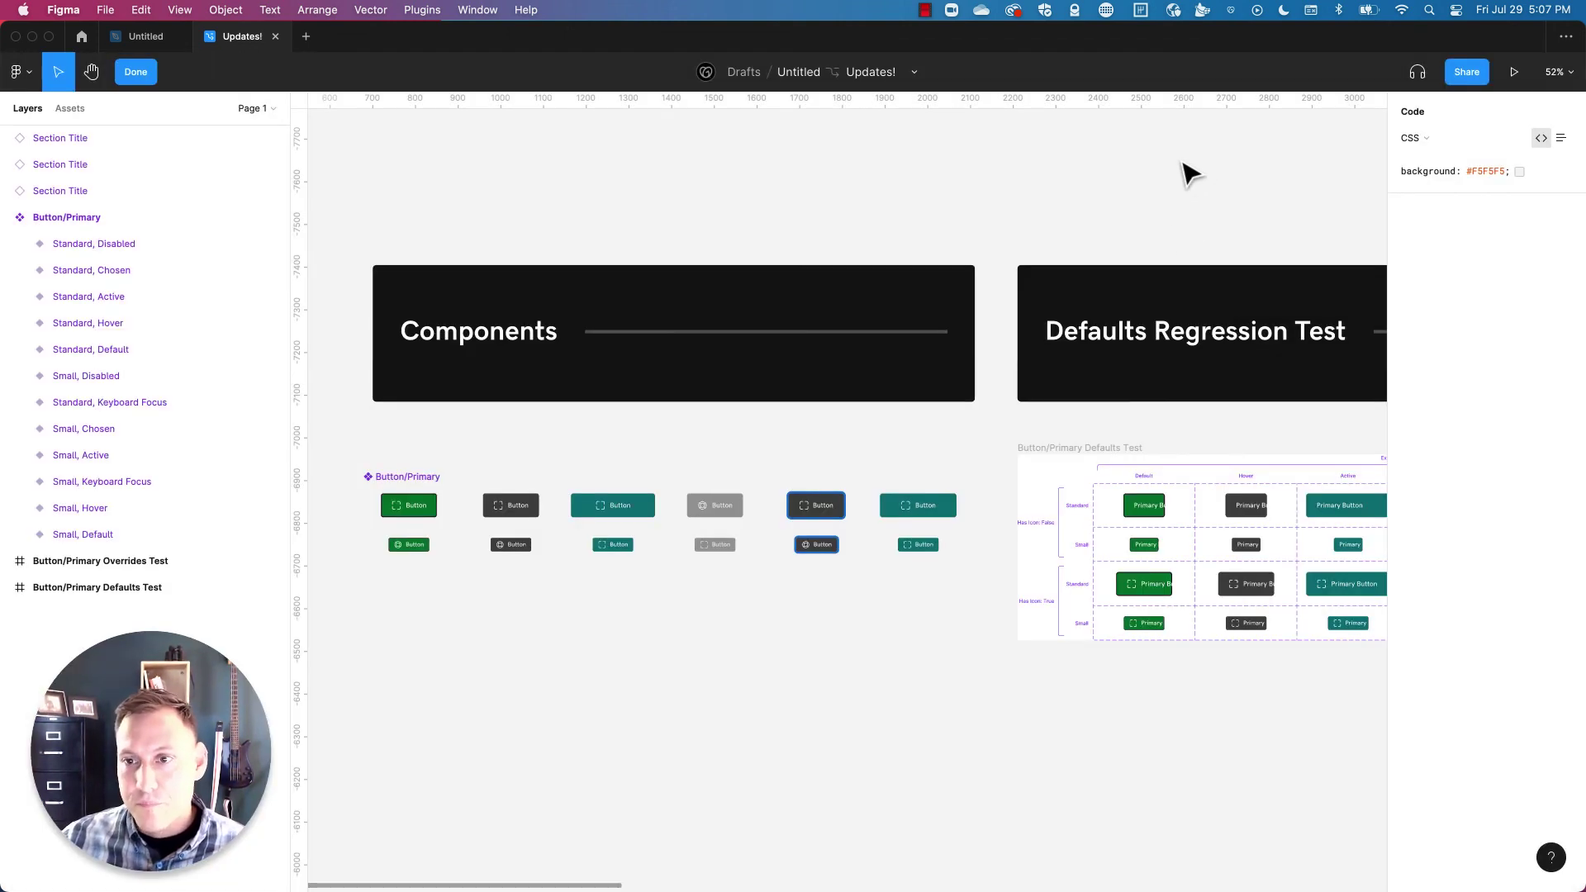
click(914, 74)
click(1098, 642)
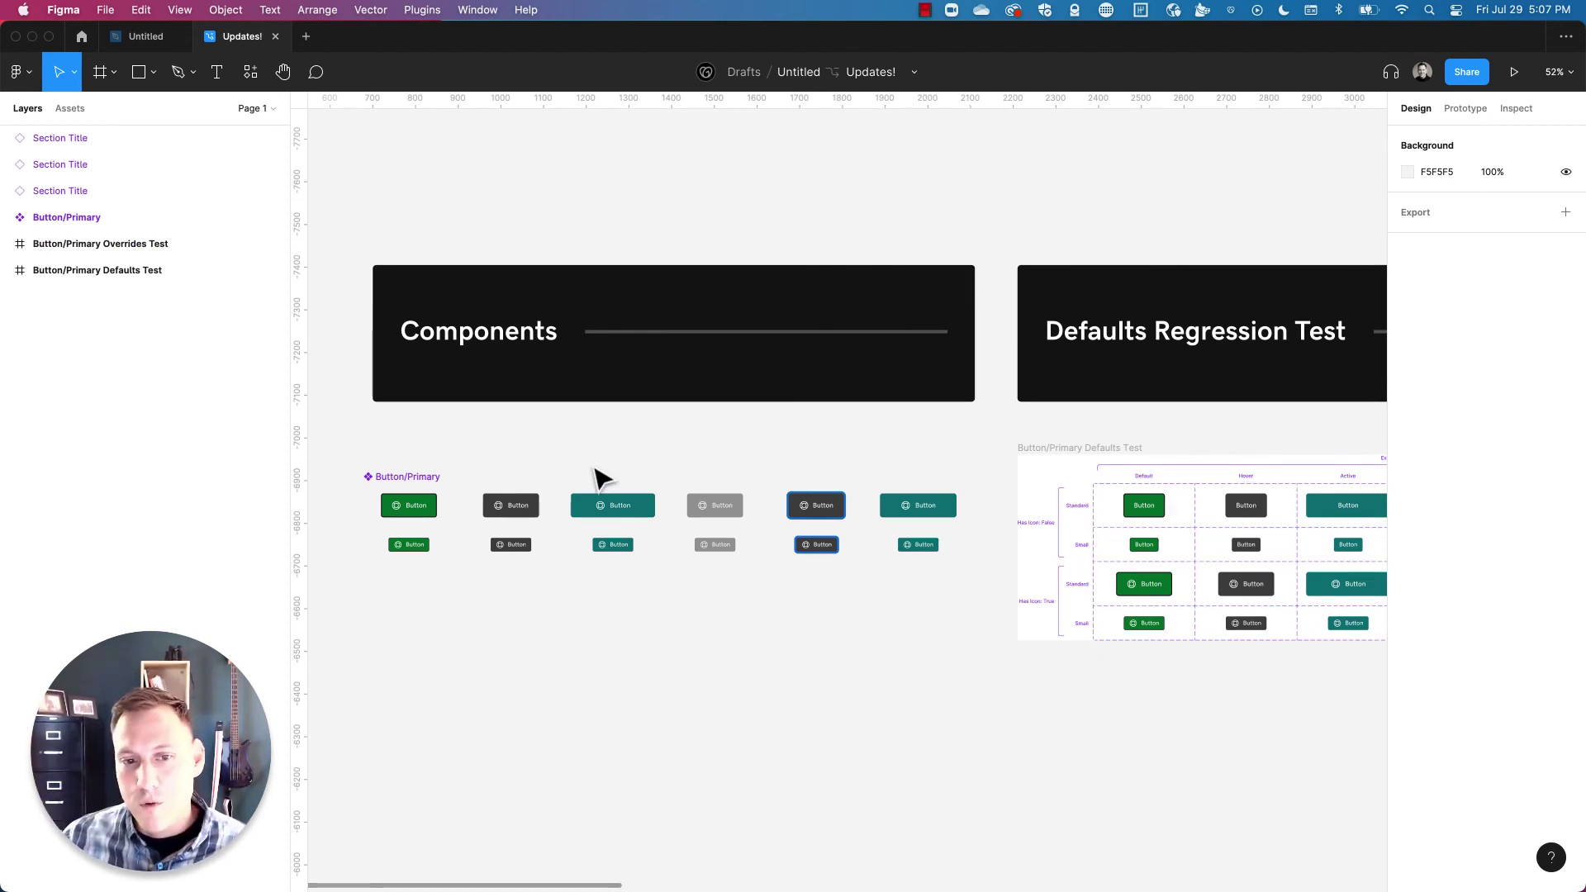
click(615, 507)
click(661, 484)
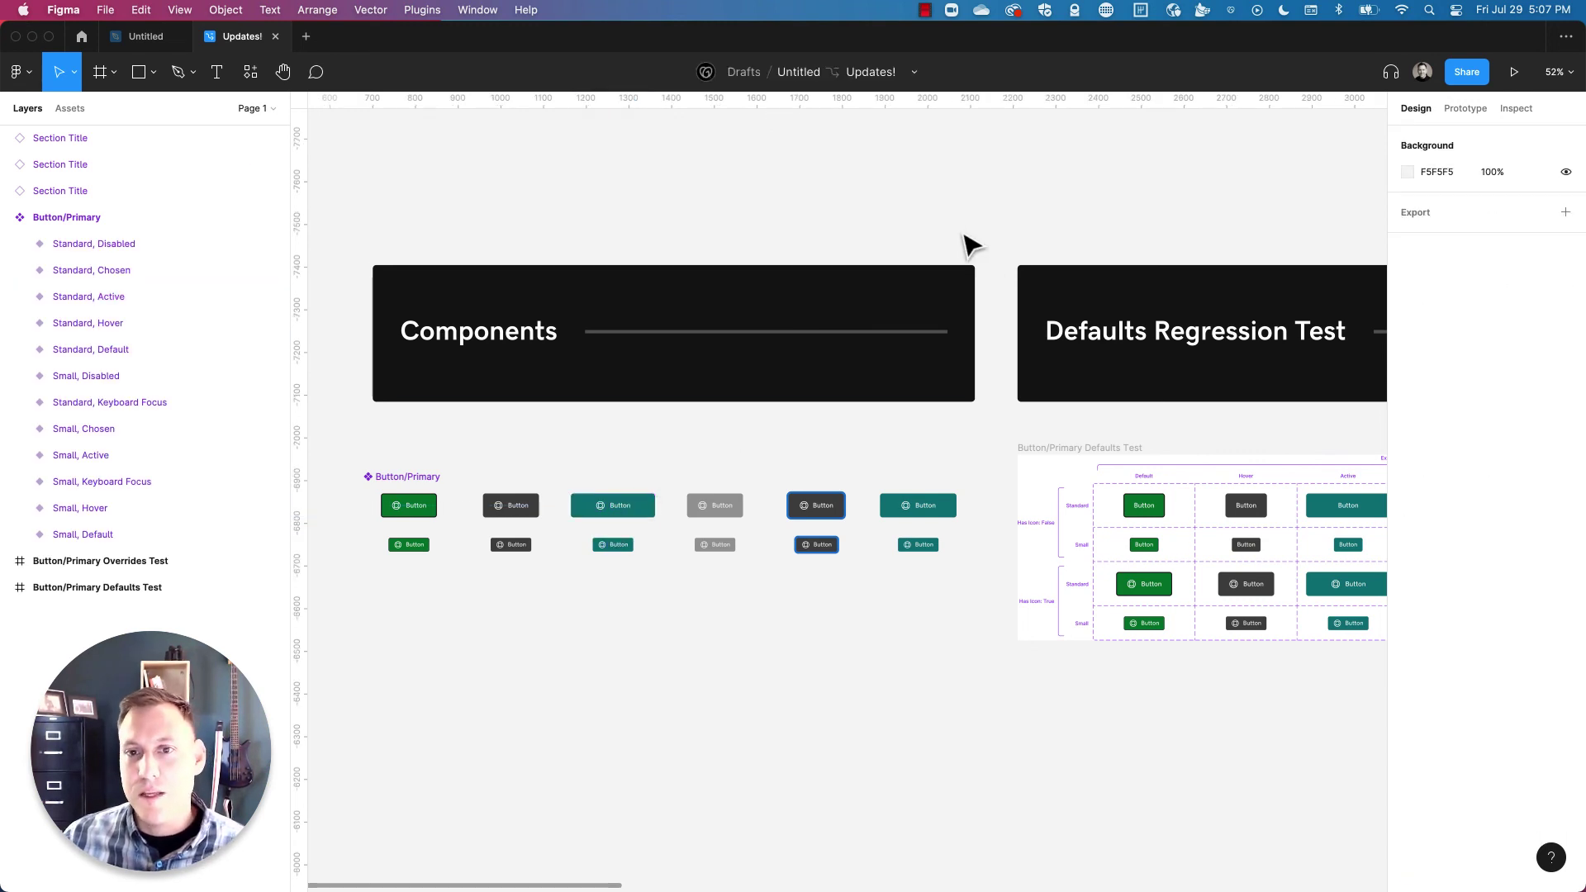